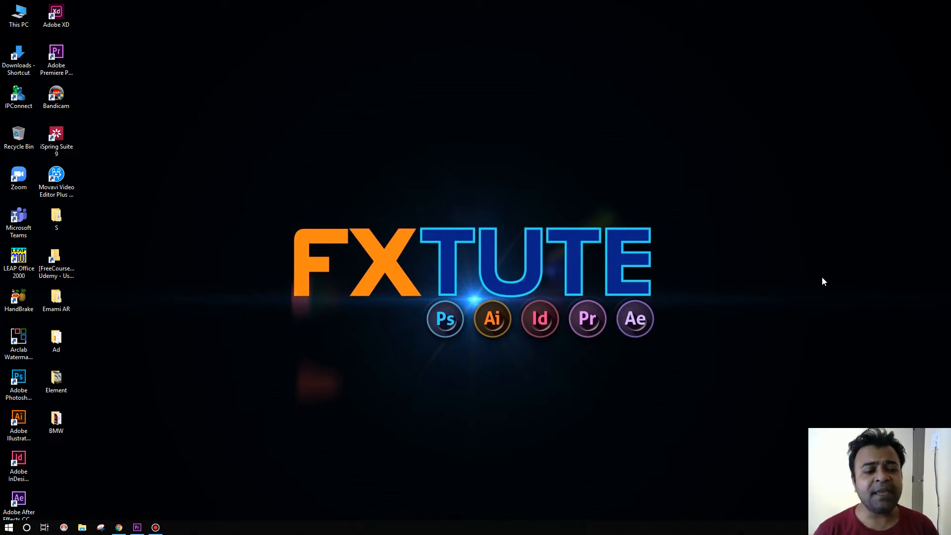
Open the Element folder on the desktop and watch sample videos 1 and 2.
{"action": "double_click", "coordinate": [49, 376]}
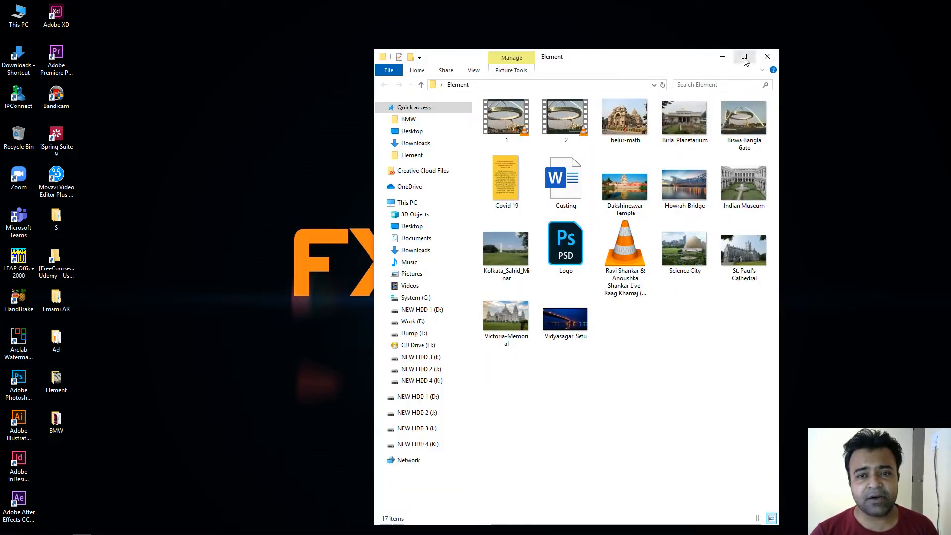
{"action": "double_click", "coordinate": [515, 130]}
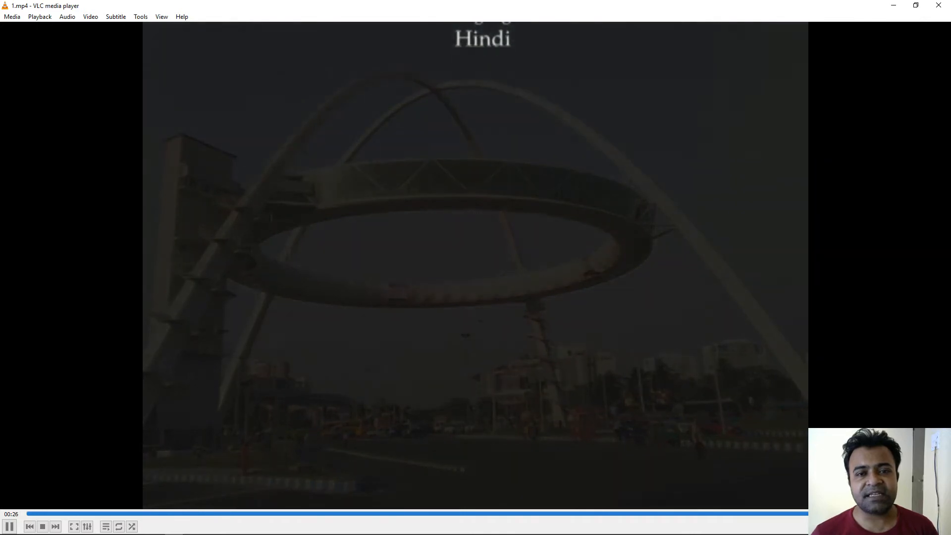
{"action": "left_click", "coordinate": [942, 6]}
{"action": "left_click", "coordinate": [577, 122]}
{"action": "double_click", "coordinate": [579, 125]}
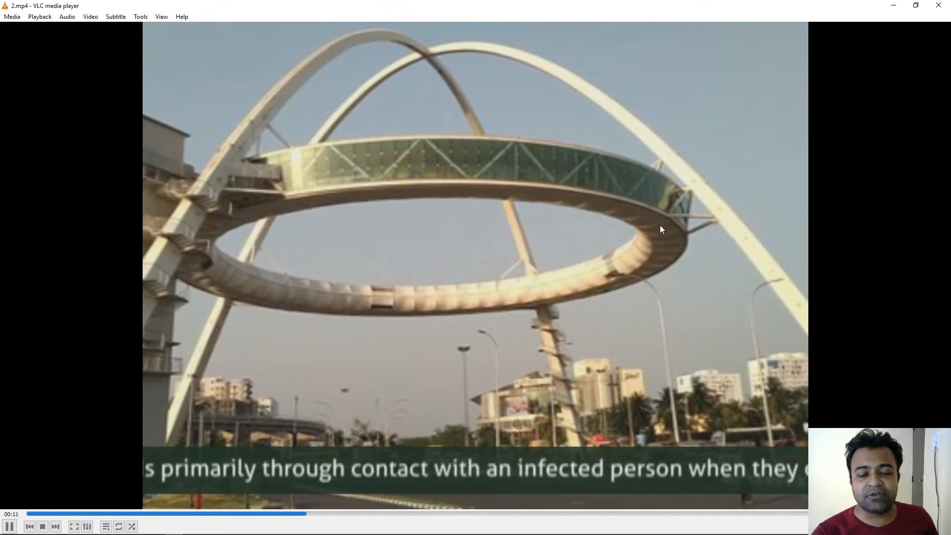
{"action": "left_click", "coordinate": [938, 11]}
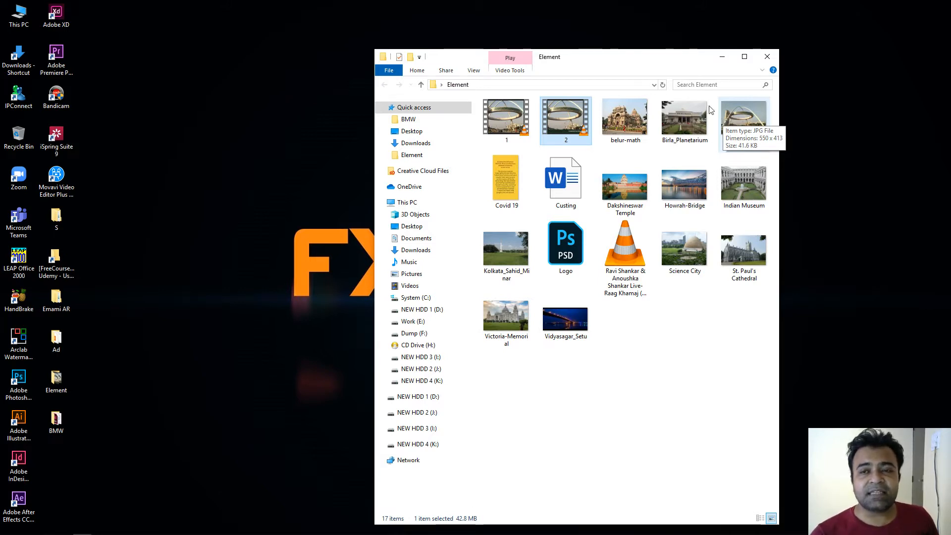
{"action": "left_click", "coordinate": [723, 58]}
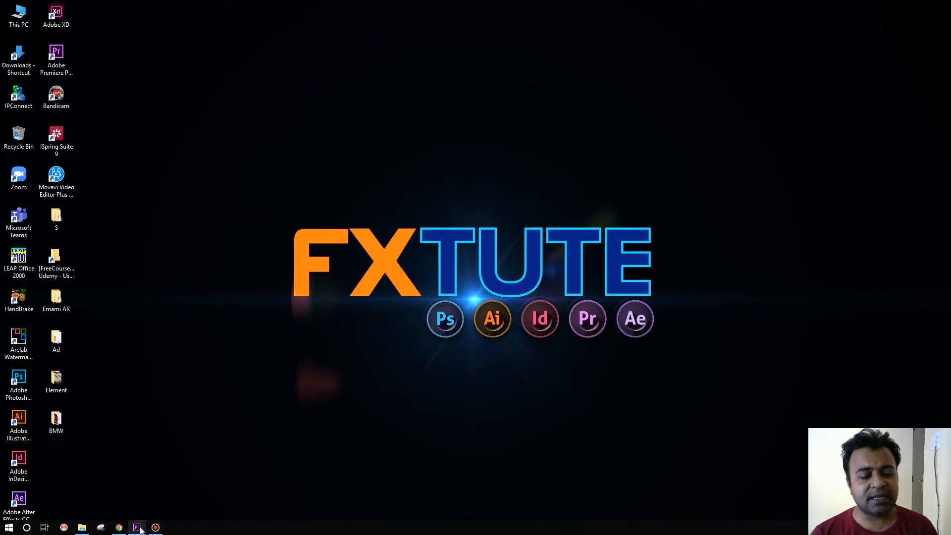
Switch to Premiere Pro, import Howrah-Bridge.jpg from the Element folder and place it on track V1 after the existing clips.
{"action": "mouse_move", "coordinate": [138, 528]}
{"action": "left_click", "coordinate": [136, 478]}
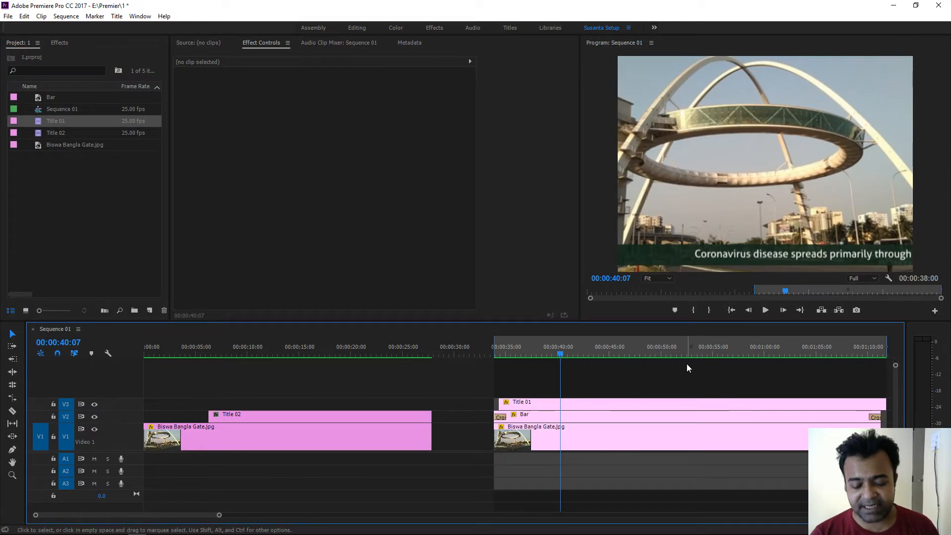
{"action": "key", "text": "minus"}
{"action": "key", "text": "minus"}
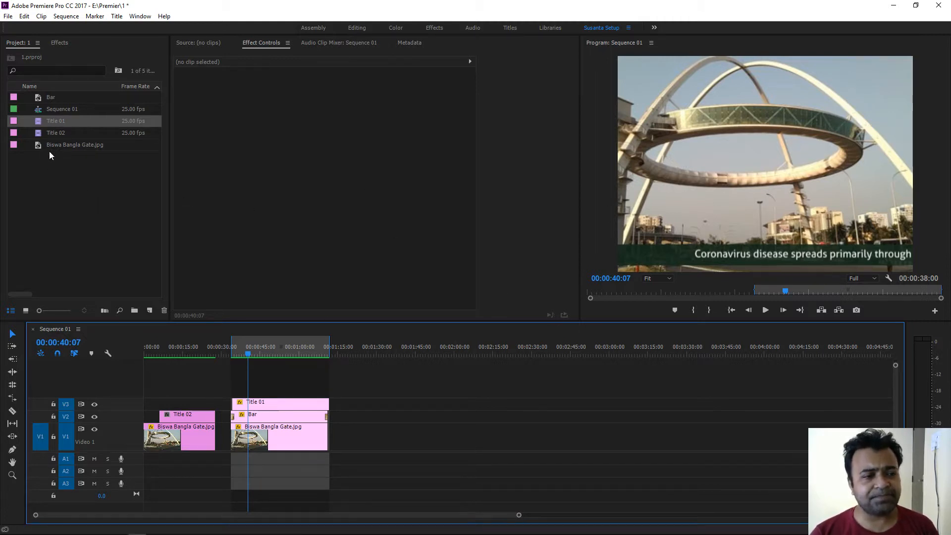
{"action": "left_click", "coordinate": [60, 145]}
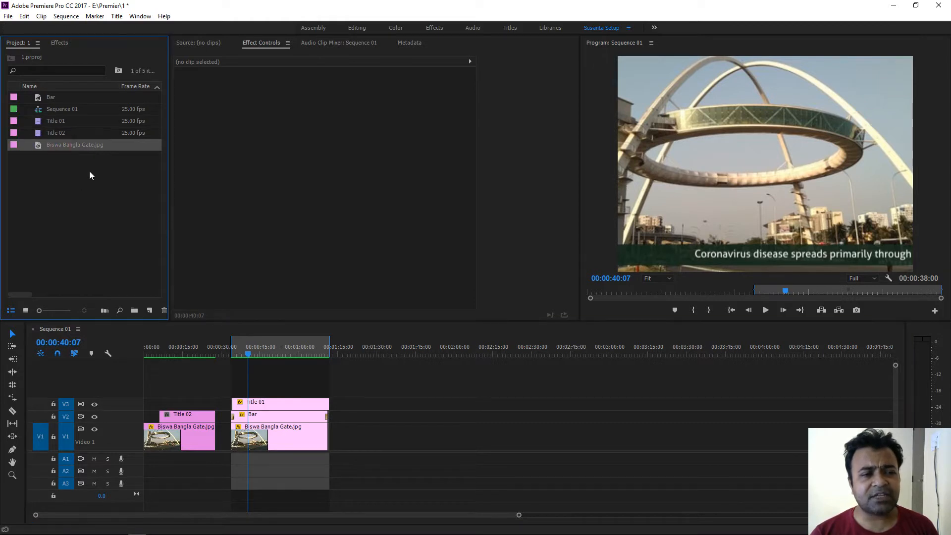
{"action": "double_click", "coordinate": [89, 183]}
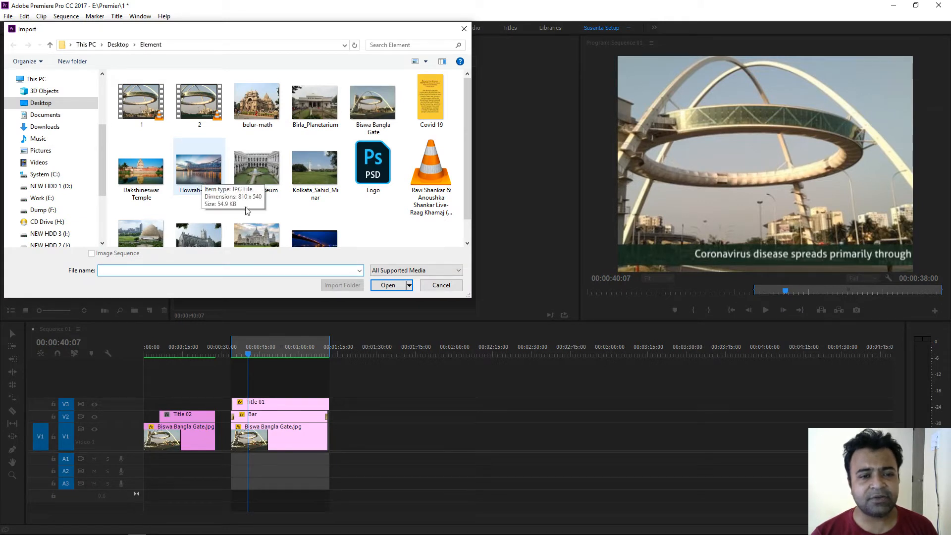
{"action": "double_click", "coordinate": [214, 182]}
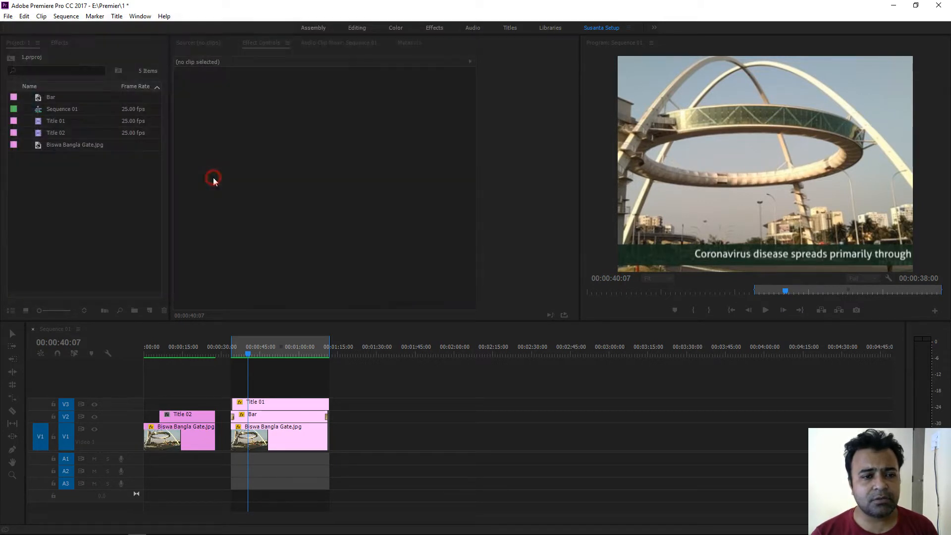
{"action": "left_click_drag", "start_coordinate": [41, 128], "coordinate": [616, 435]}
Set the Howrah-Bridge clip's Scale to 109 so it fills the frame, and extend its end to 00:03:05:07.
{"action": "left_click", "coordinate": [440, 355]}
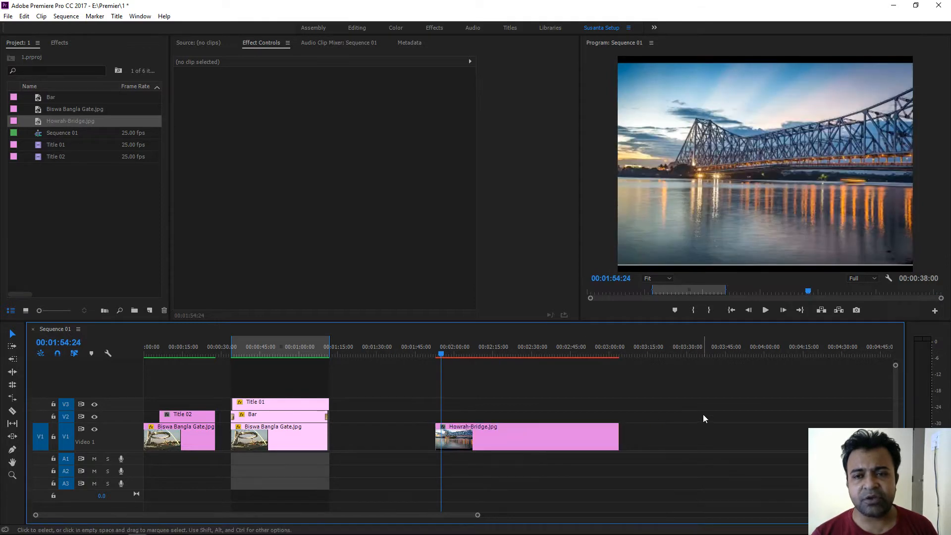
{"action": "left_click", "coordinate": [479, 431]}
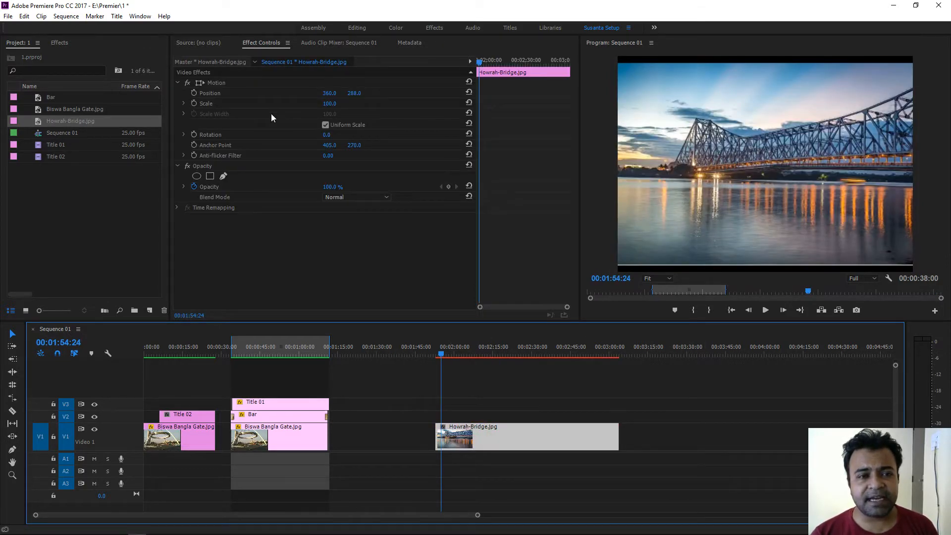
{"action": "left_click_drag", "start_coordinate": [327, 106], "coordinate": [399, 155]}
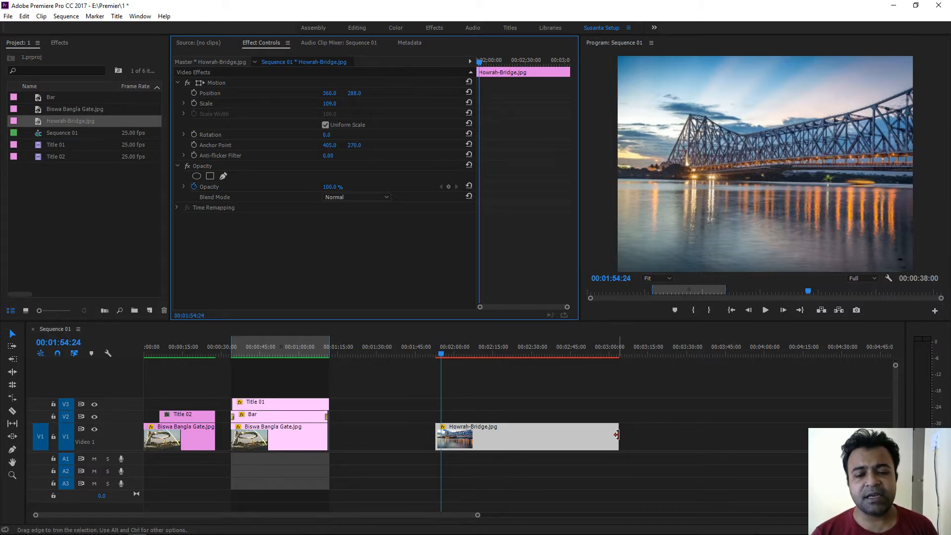
{"action": "left_click_drag", "start_coordinate": [617, 435], "coordinate": [620, 434]}
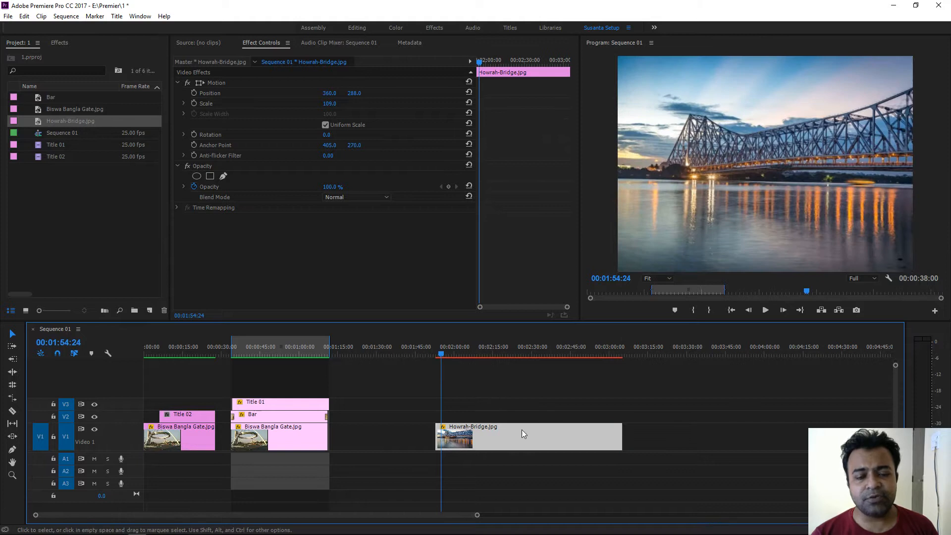
Add Scale keyframes of 109 at the start and the end of the Howrah-Bridge clip.
{"action": "key", "text": "Up"}
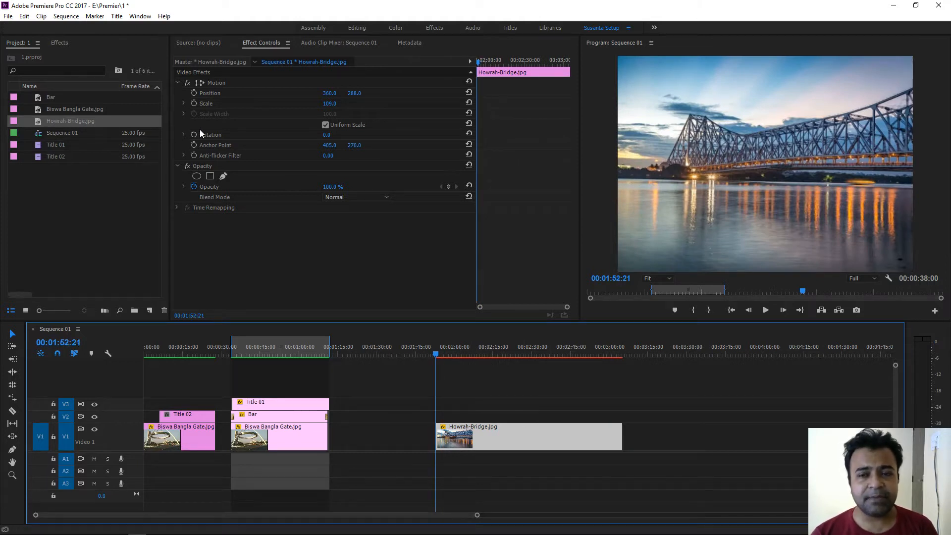
{"action": "left_click", "coordinate": [194, 104]}
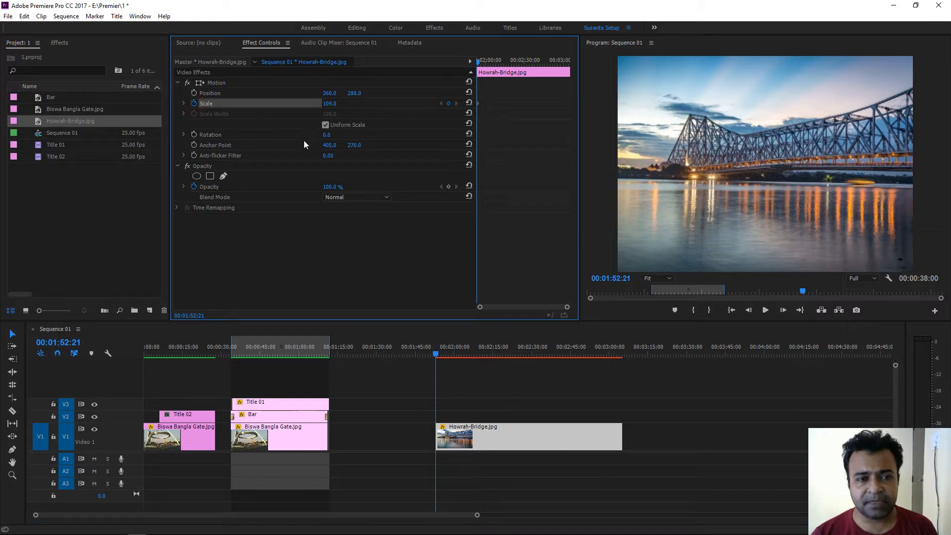
{"action": "key", "text": "Down"}
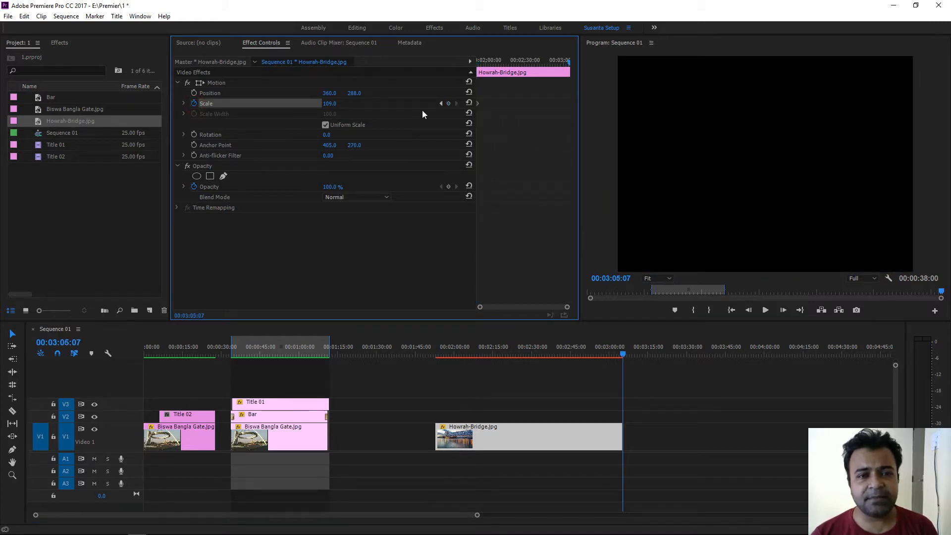
{"action": "left_click", "coordinate": [448, 103]}
{"action": "key", "text": "Up"}
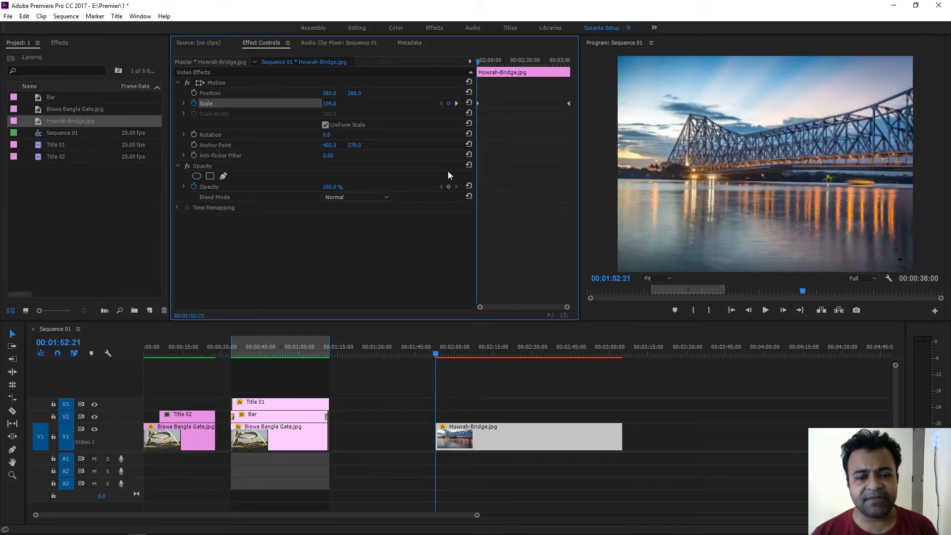
{"action": "key", "text": "Up"}
{"action": "key", "text": "Down"}
{"action": "key", "text": "Down"}
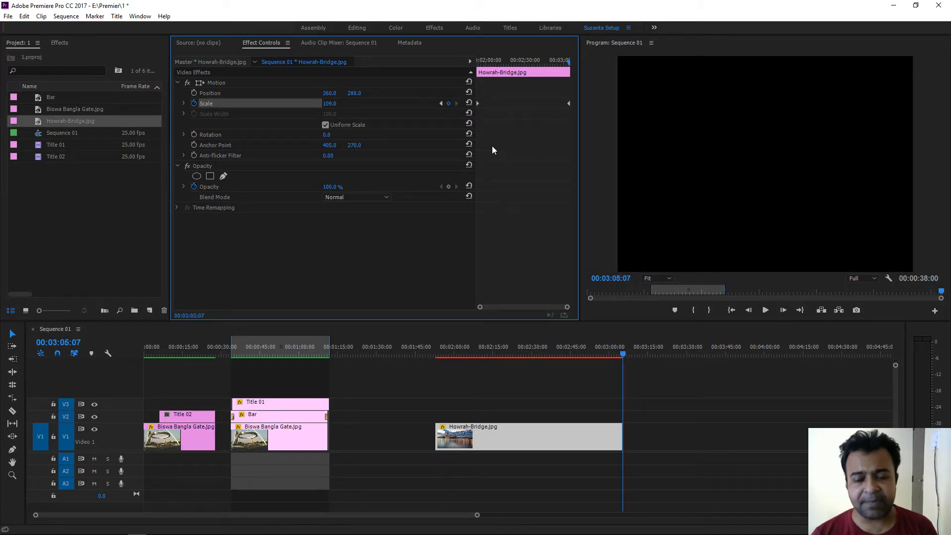
Raise the Scale keyframe at the Howrah-Bridge clip's start to 201 and preview the zoom-out motion.
{"action": "key", "text": "Up"}
{"action": "left_click_drag", "start_coordinate": [329, 103], "coordinate": [371, 103]}
{"action": "key", "text": "space"}
{"action": "key", "text": "space"}
{"action": "left_click_drag", "start_coordinate": [440, 353], "coordinate": [557, 371]}
{"action": "key", "text": "Up"}
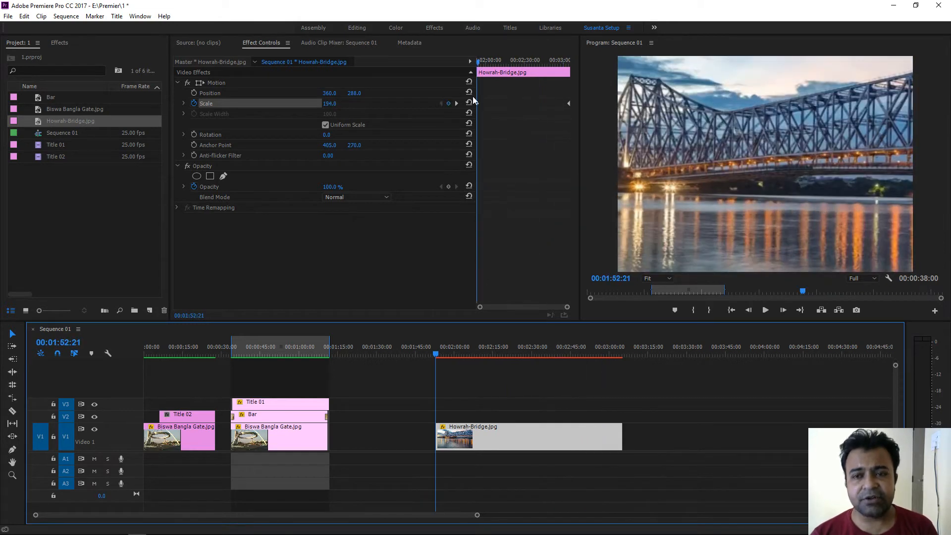
{"action": "mouse_move", "coordinate": [334, 108]}
{"action": "left_mouse_down"}
{"action": "mouse_move", "coordinate": [316, 108]}
{"action": "mouse_move", "coordinate": [338, 108]}
{"action": "left_mouse_up"}
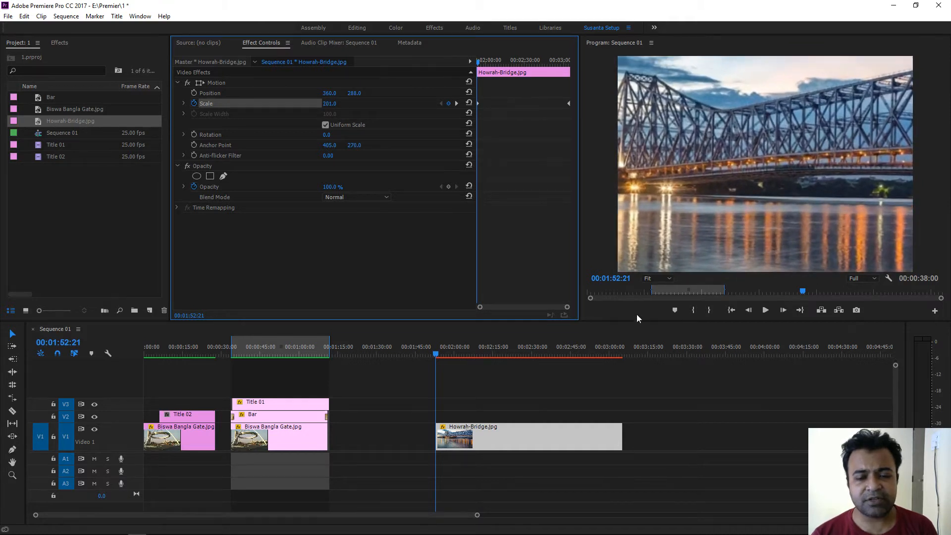
Render the Howrah-Bridge clip between in and out points set at its start and end, and save the project.
{"action": "key", "text": "i"}
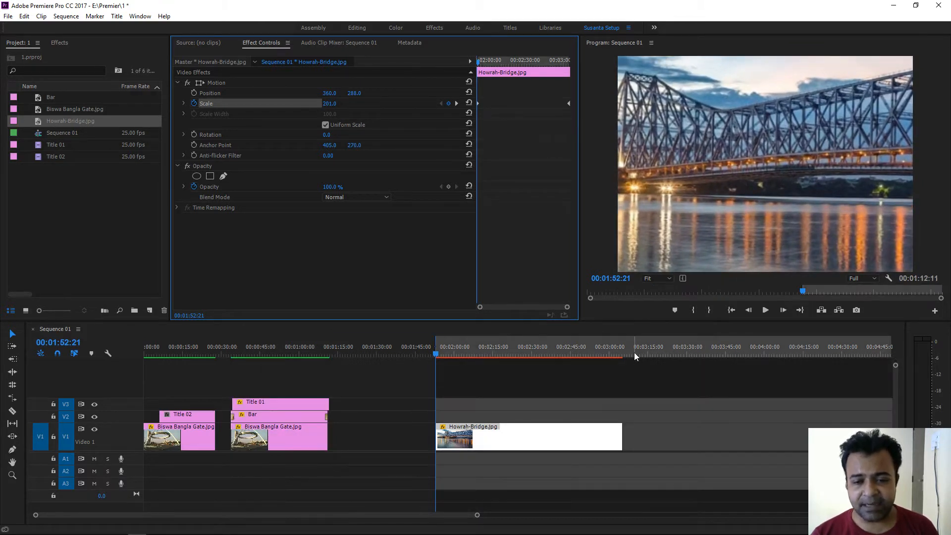
{"action": "left_click", "coordinate": [634, 353]}
{"action": "key", "text": "o"}
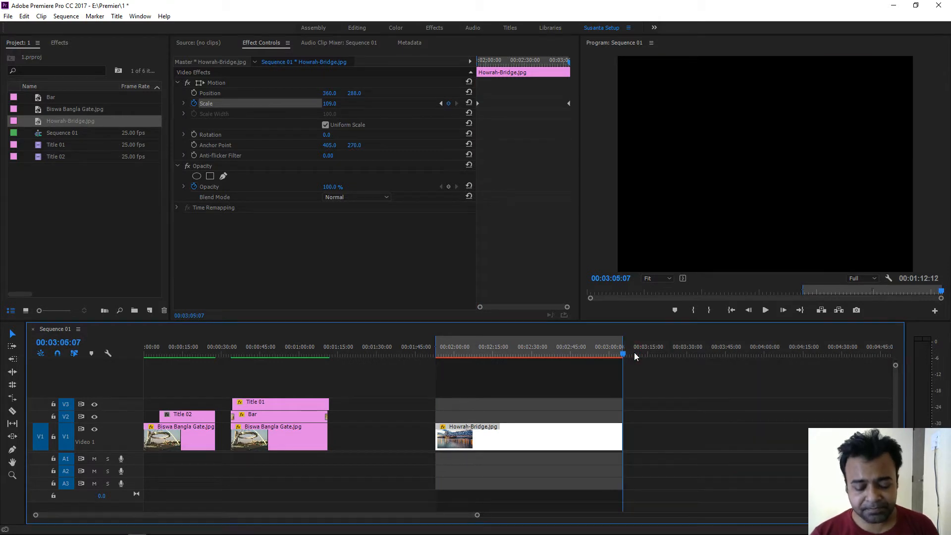
{"action": "key", "text": "Return"}
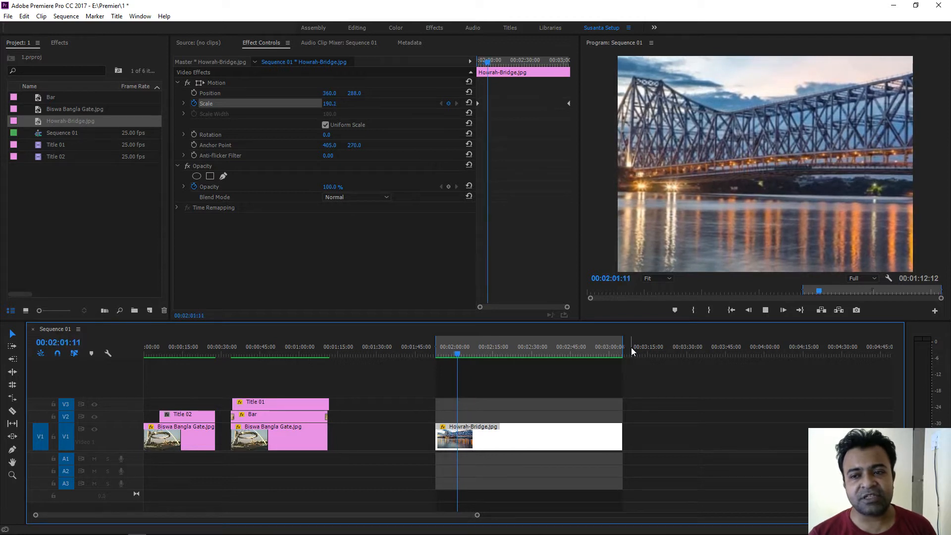
{"action": "key", "text": "space"}
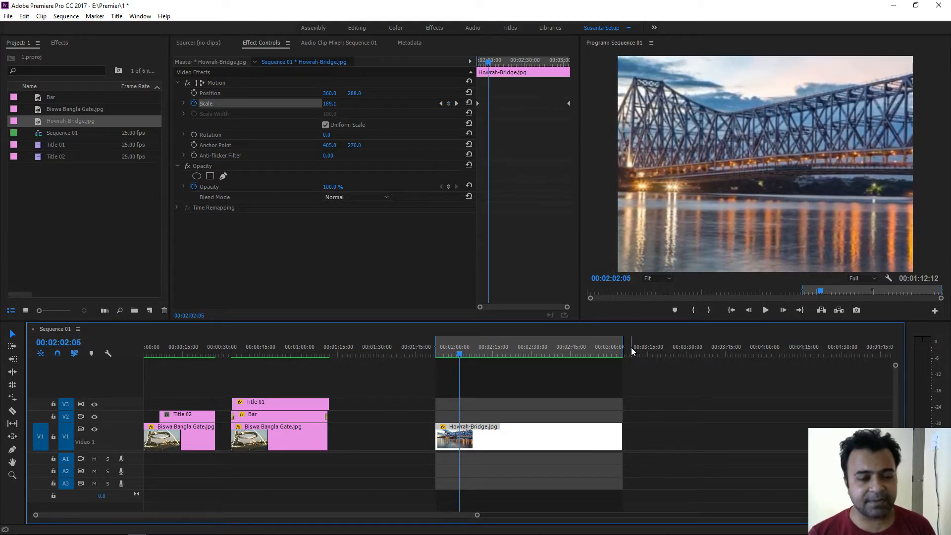
{"action": "key", "text": "ctrl+s"}
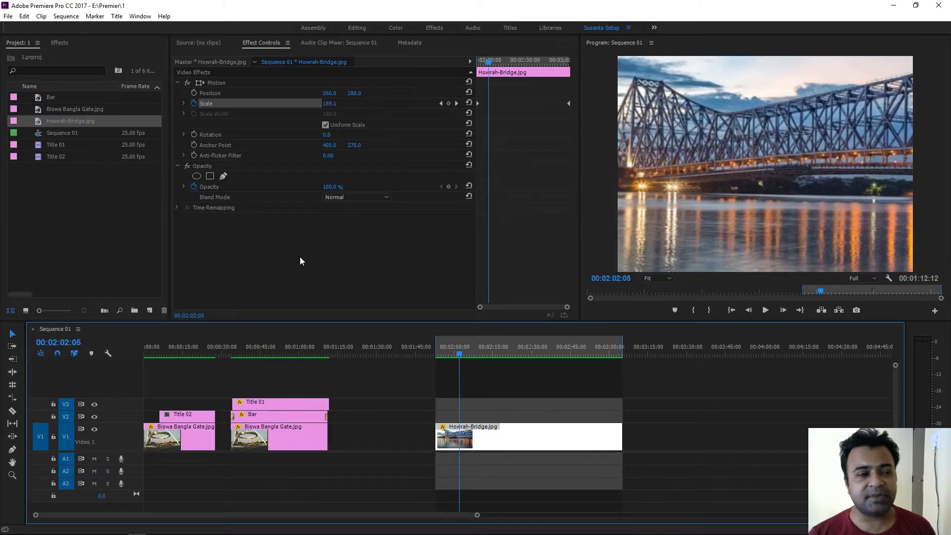
{"action": "left_click", "coordinate": [215, 62]}
{"action": "left_click", "coordinate": [293, 62]}
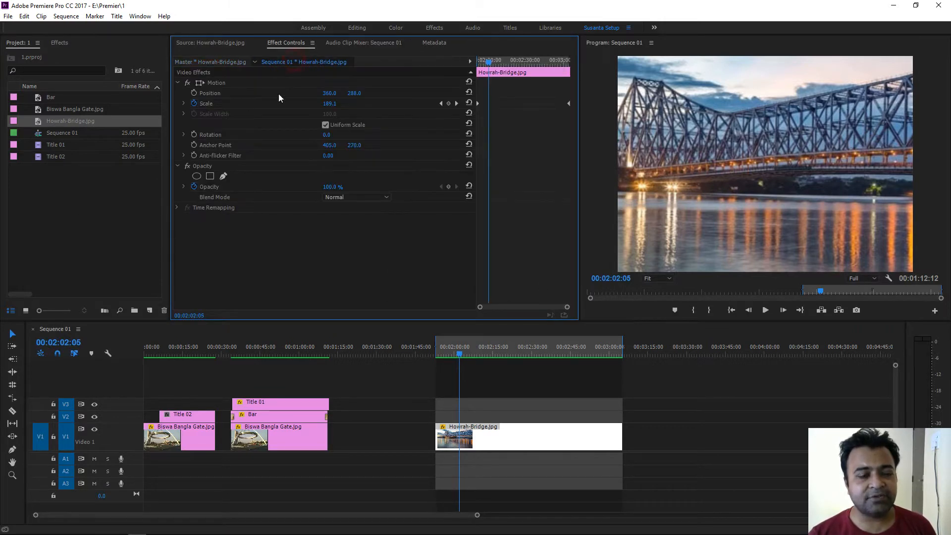
{"action": "left_click", "coordinate": [13, 495]}
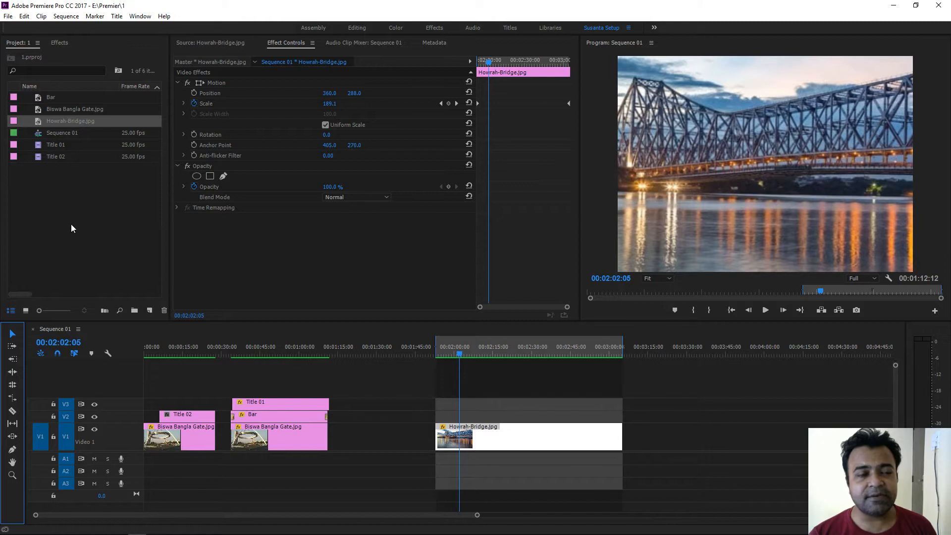
{"action": "left_click", "coordinate": [72, 171]}
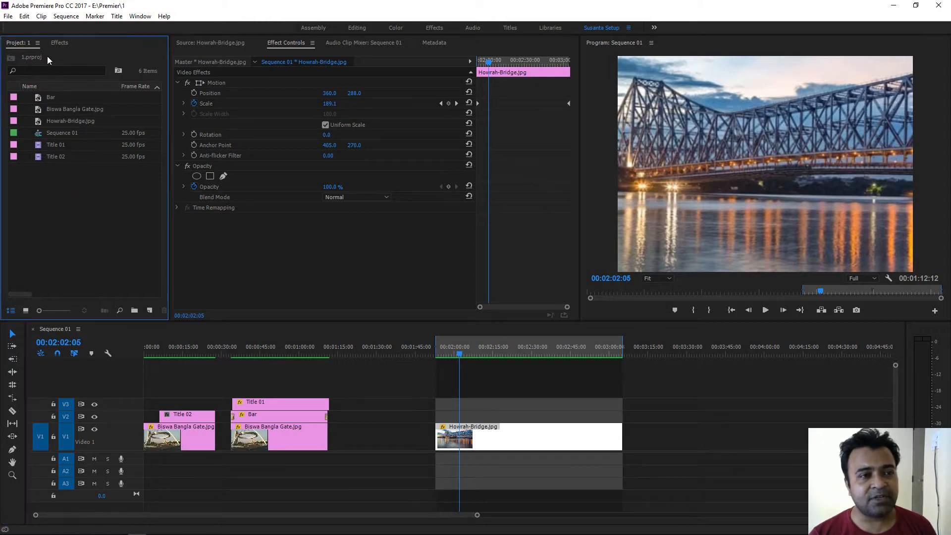
{"action": "right_click", "coordinate": [75, 216]}
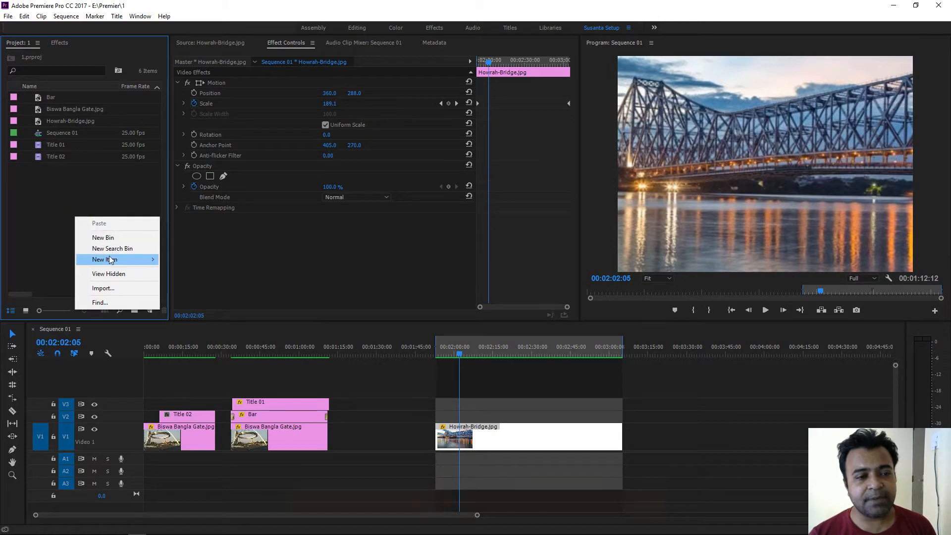
{"action": "mouse_move", "coordinate": [114, 259]}
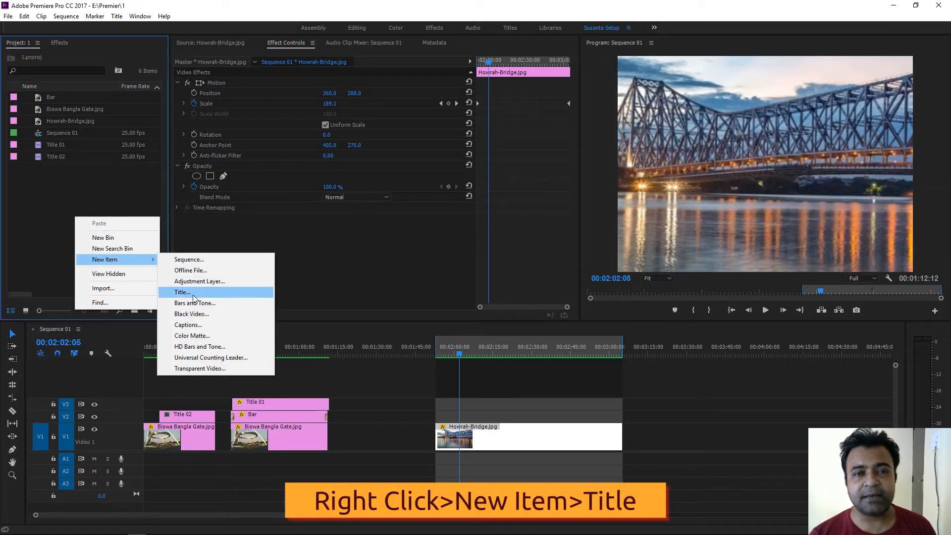
{"action": "left_click", "coordinate": [115, 179]}
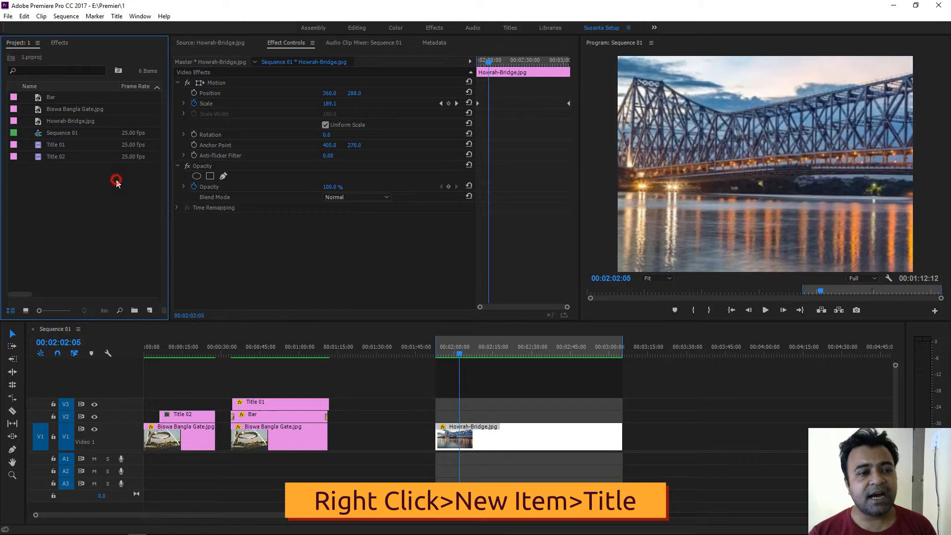
{"action": "left_click", "coordinate": [116, 16]}
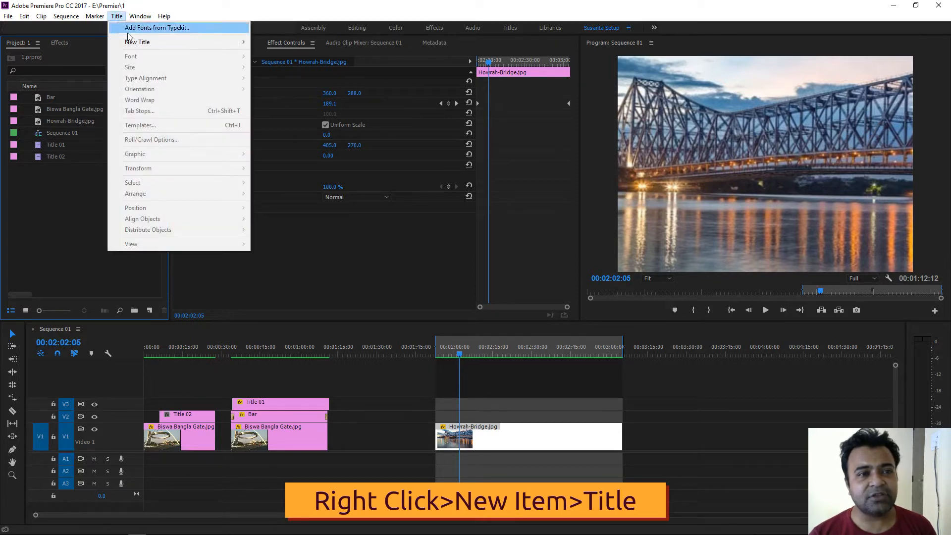
{"action": "mouse_move", "coordinate": [135, 43]}
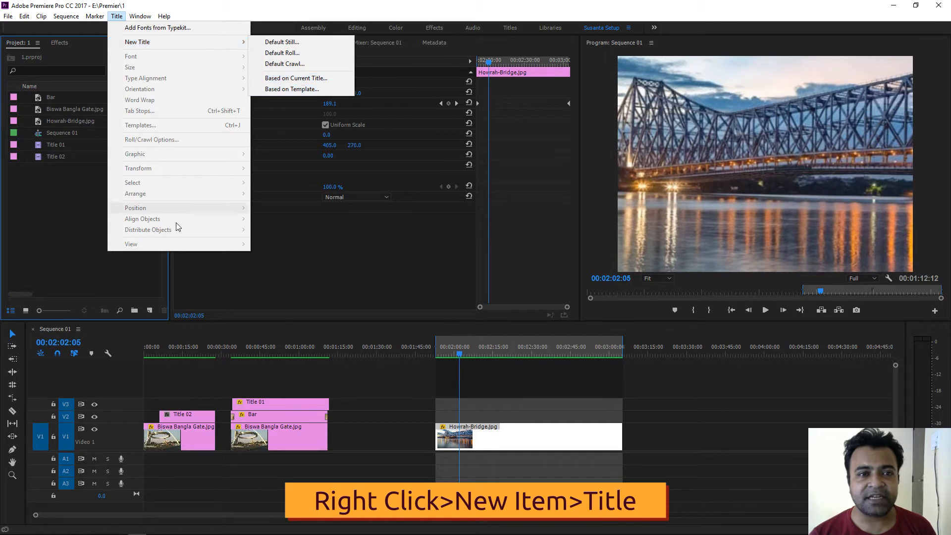
{"action": "left_click", "coordinate": [47, 205]}
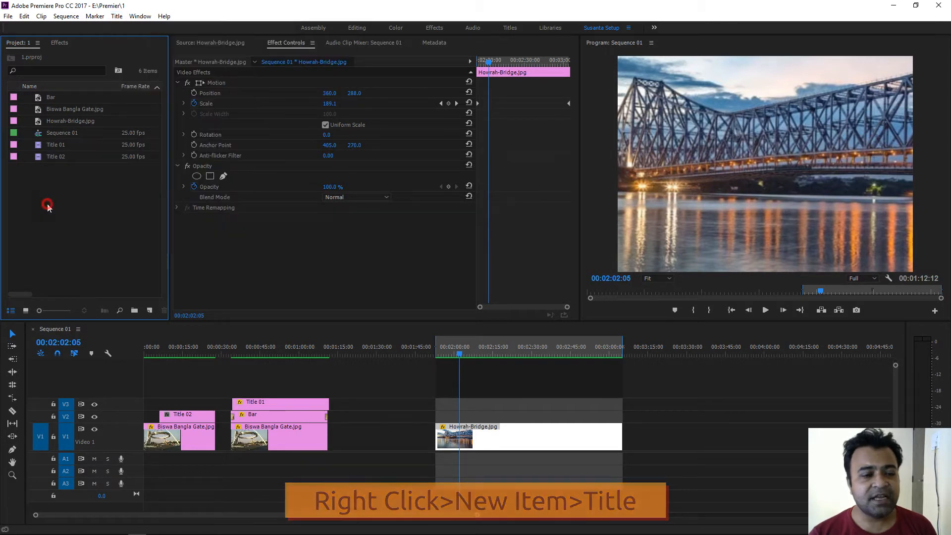
Create a new title named Practice 1 with a height of 300, keeping the 720 width and 25.00 fps timebase.
{"action": "left_click", "coordinate": [150, 310]}
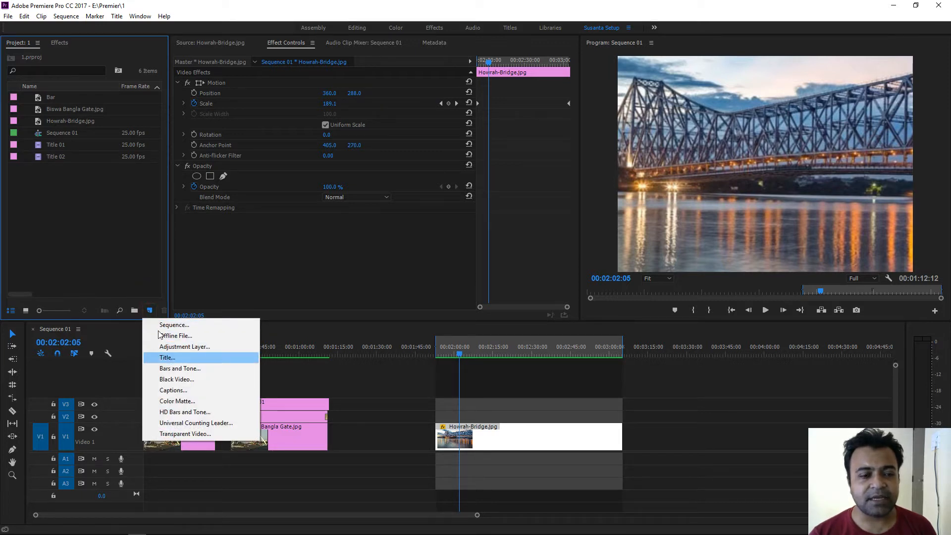
{"action": "left_click", "coordinate": [103, 236]}
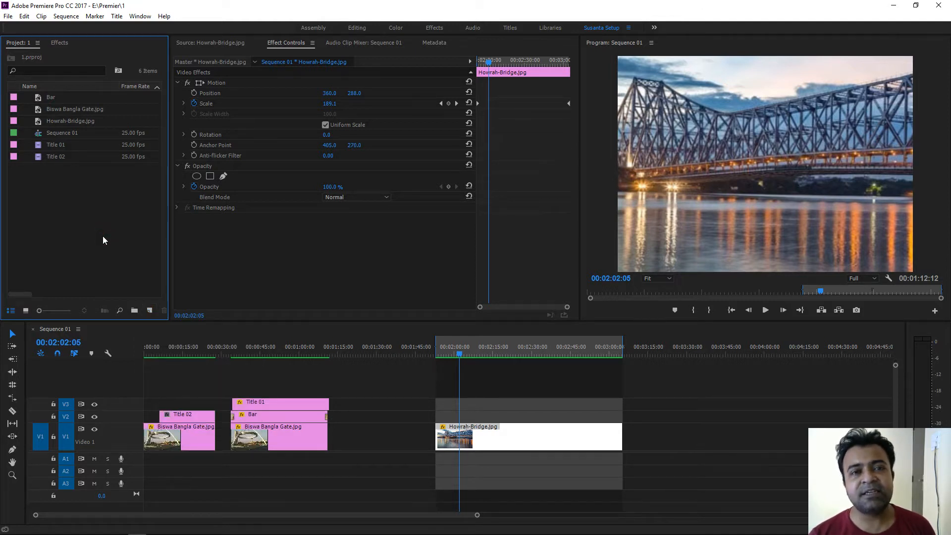
{"action": "right_click", "coordinate": [103, 236]}
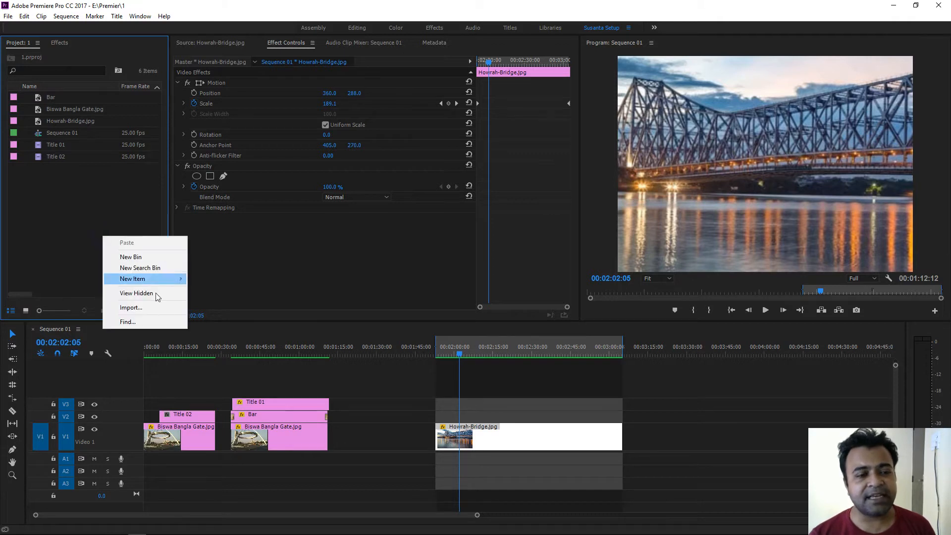
{"action": "mouse_move", "coordinate": [162, 280]}
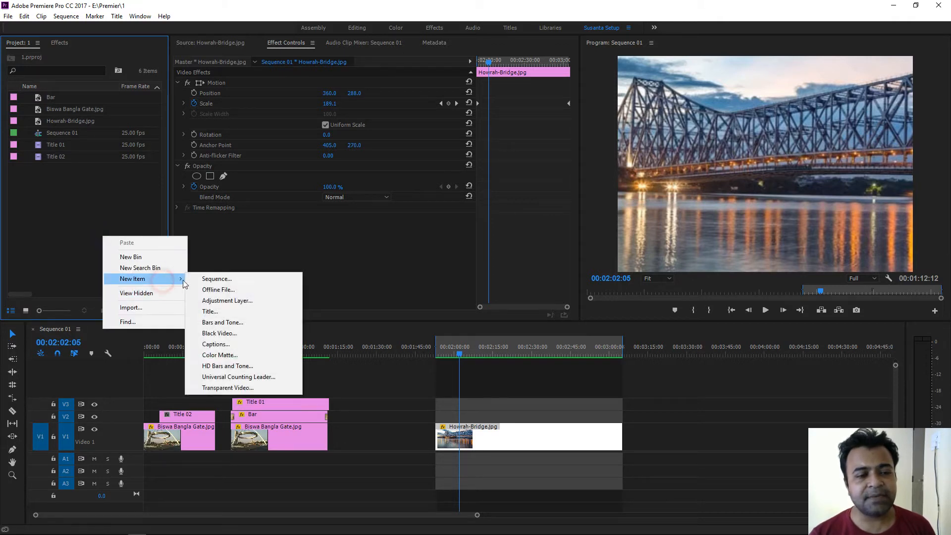
{"action": "left_click", "coordinate": [212, 312]}
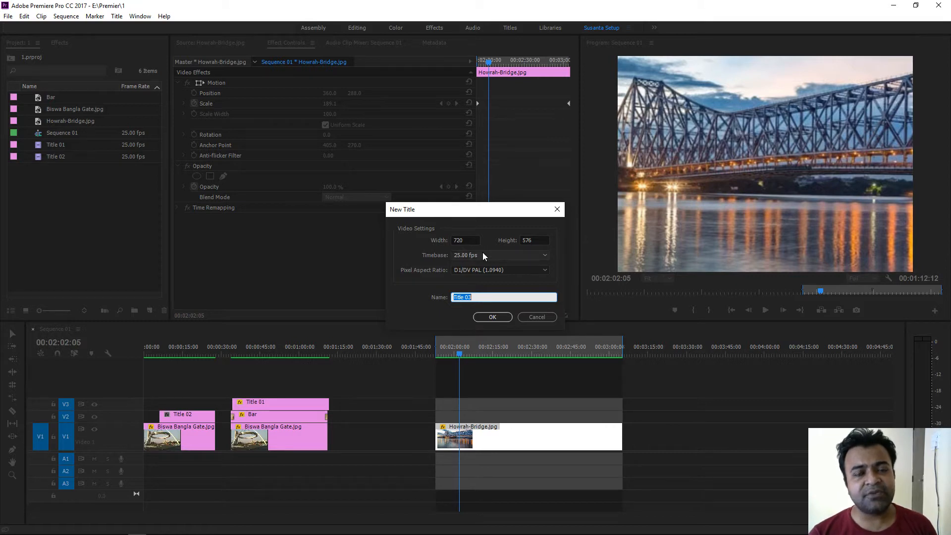
{"action": "left_click", "coordinate": [544, 242]}
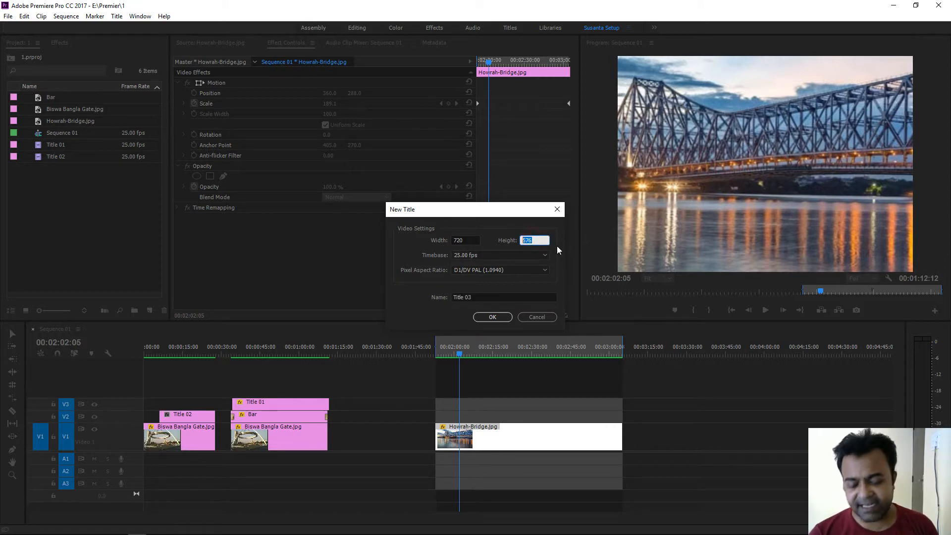
{"action": "type", "text": "10"}
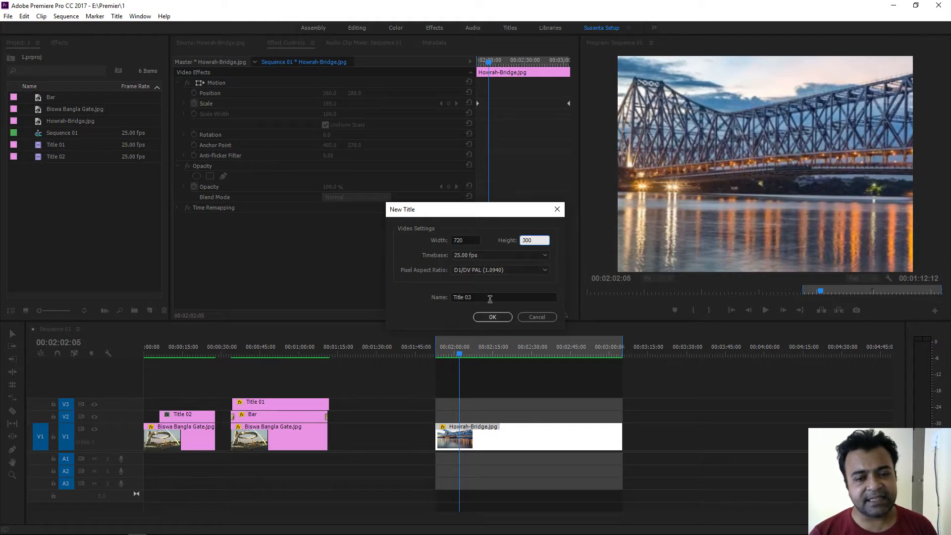
{"action": "left_click", "coordinate": [484, 298]}
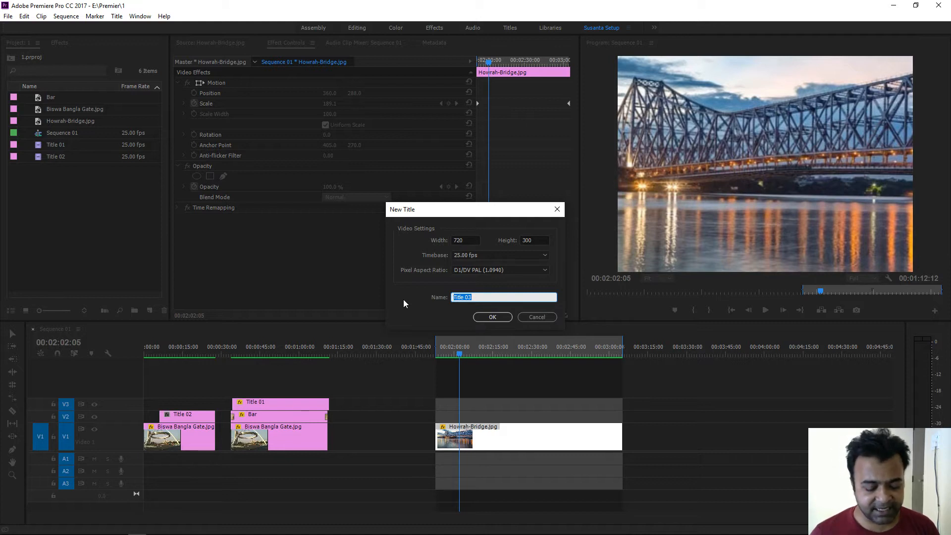
{"action": "type", "text": "Practice 1"}
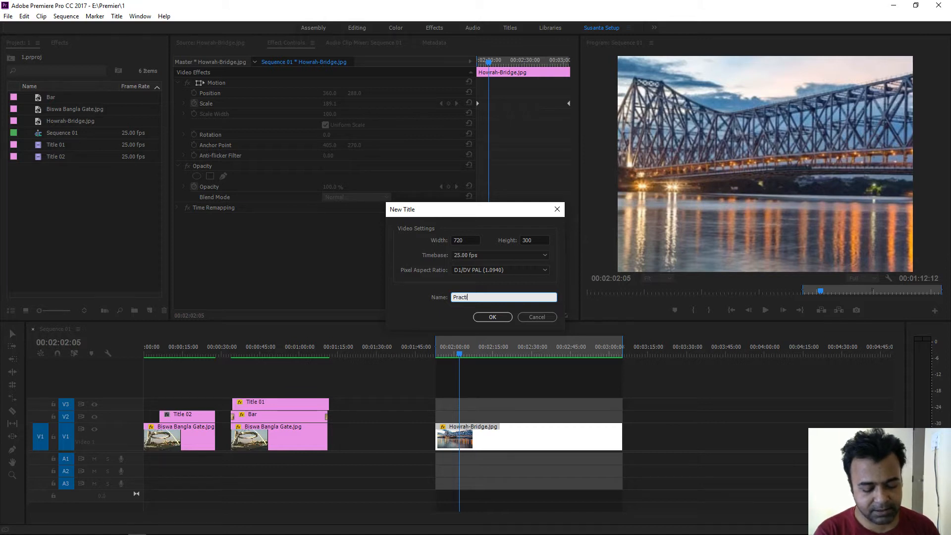
{"action": "left_click", "coordinate": [480, 316]}
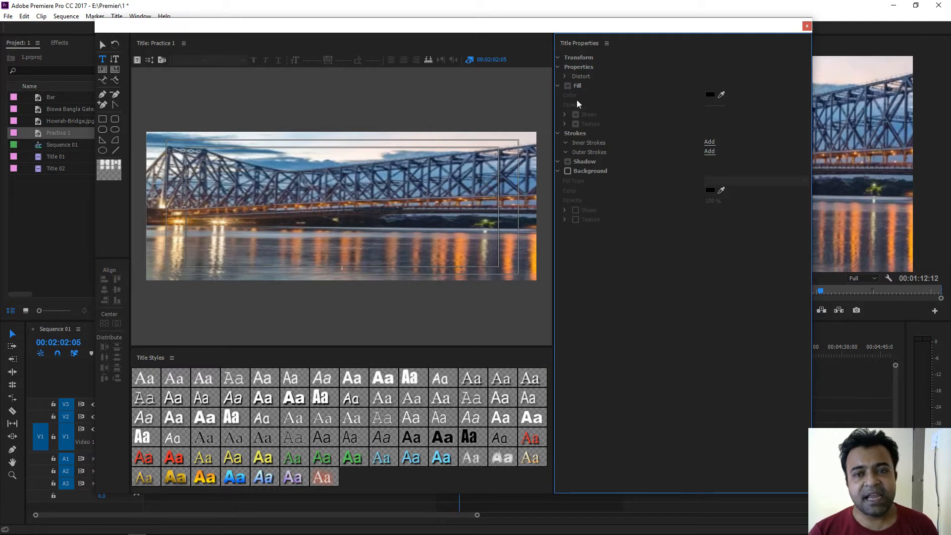
Enlarge the title drawing area and add the point text "Howra Bridge" over the bridge image.
{"action": "left_click_drag", "start_coordinate": [555, 105], "coordinate": [627, 102]}
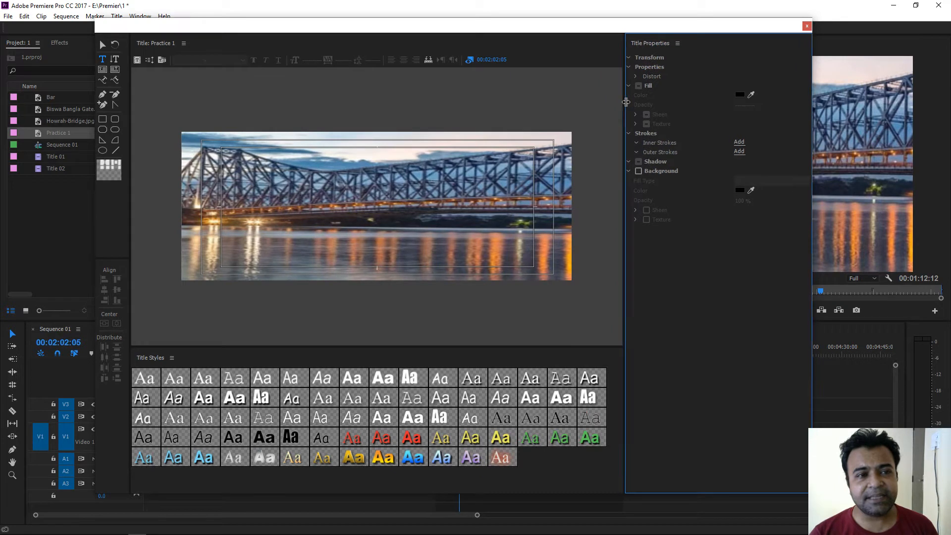
{"action": "left_click", "coordinate": [103, 60]}
{"action": "left_click", "coordinate": [242, 226]}
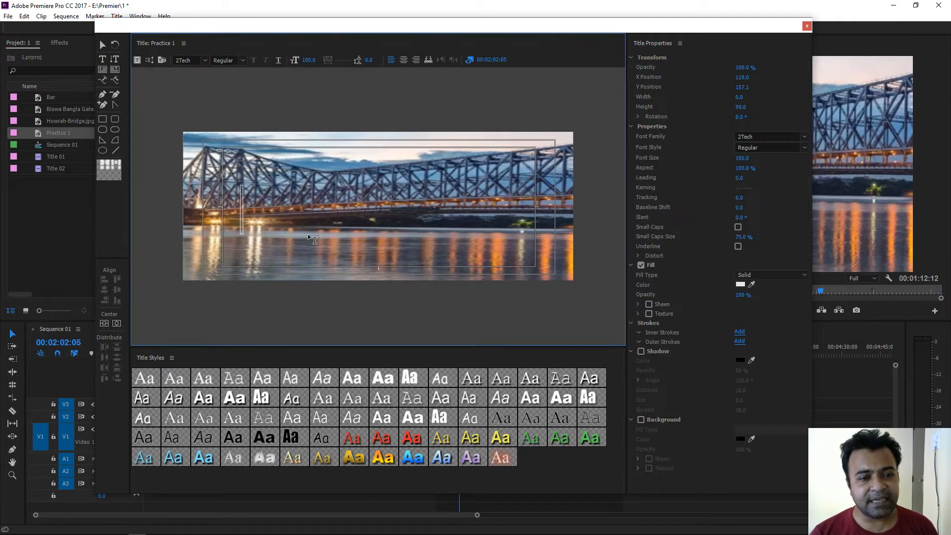
{"action": "type", "text": "O"}
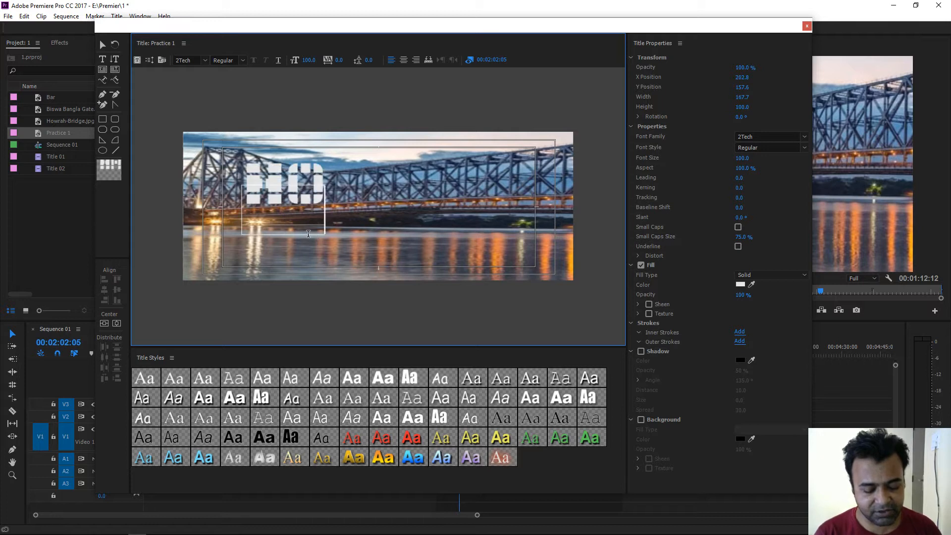
{"action": "type", "text": "WRA"}
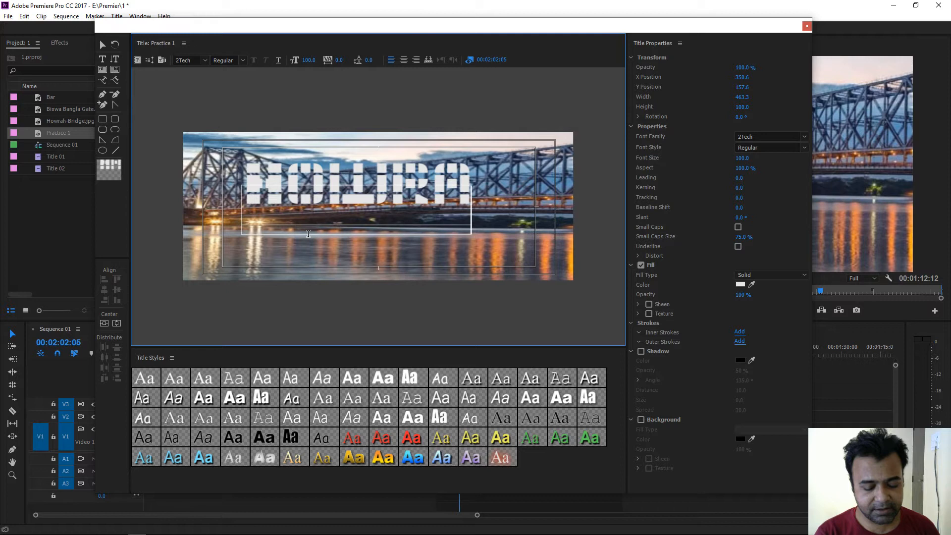
{"action": "type", "text": "H"}
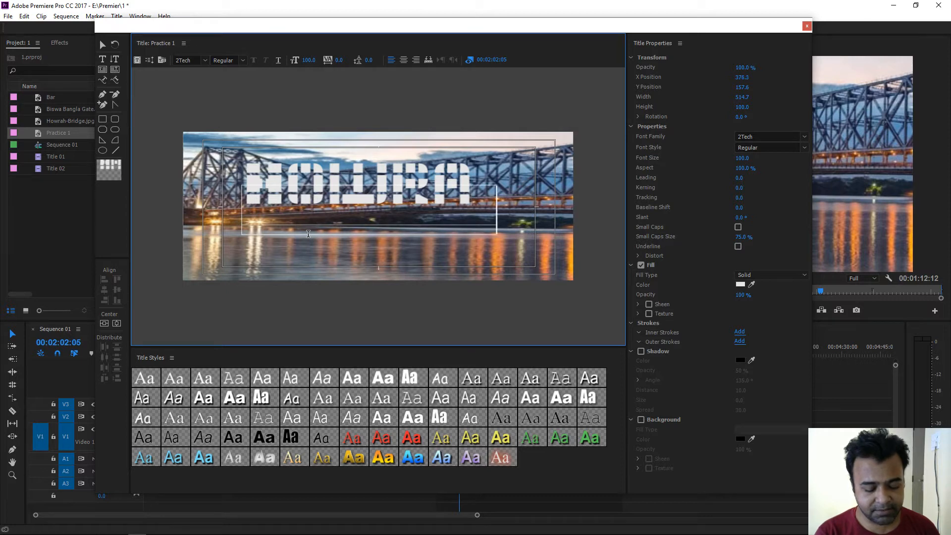
{"action": "type", "text": " BRIDGE"}
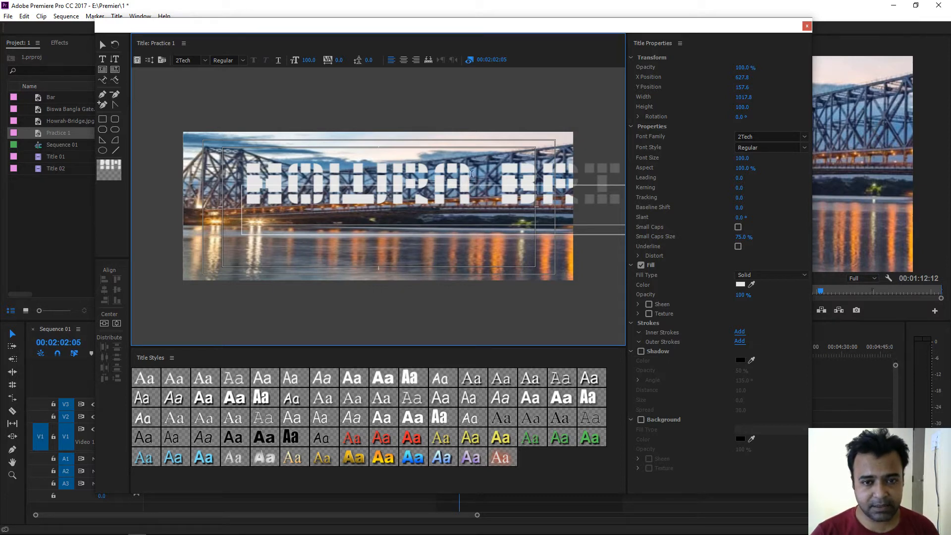
Insert the missing H at the end of "Howra" in the title text.
{"action": "key", "text": "Home"}
{"action": "left_click", "coordinate": [283, 163]}
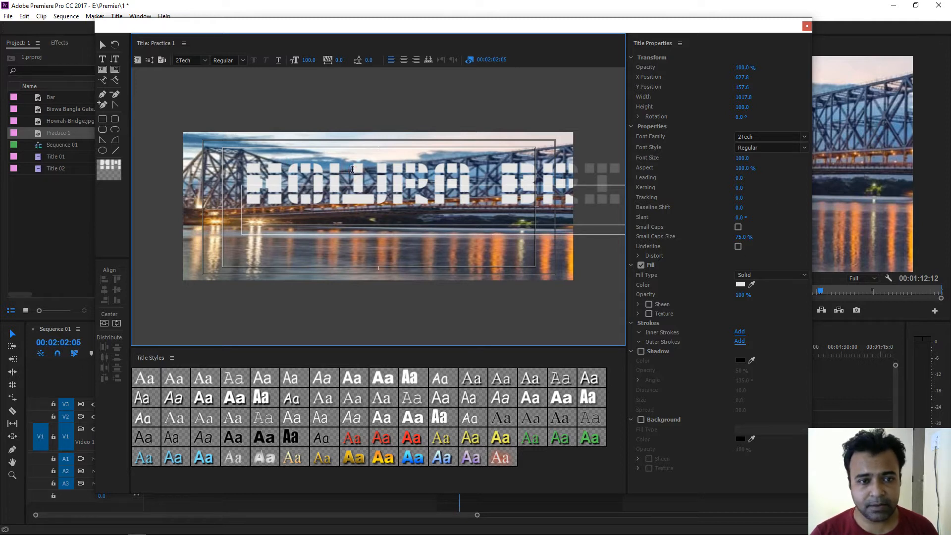
{"action": "key", "text": "Right"}
{"action": "key", "text": "Right"}
{"action": "key", "text": "Right"}
{"action": "key", "text": "Right"}
{"action": "type", "text": "H"}
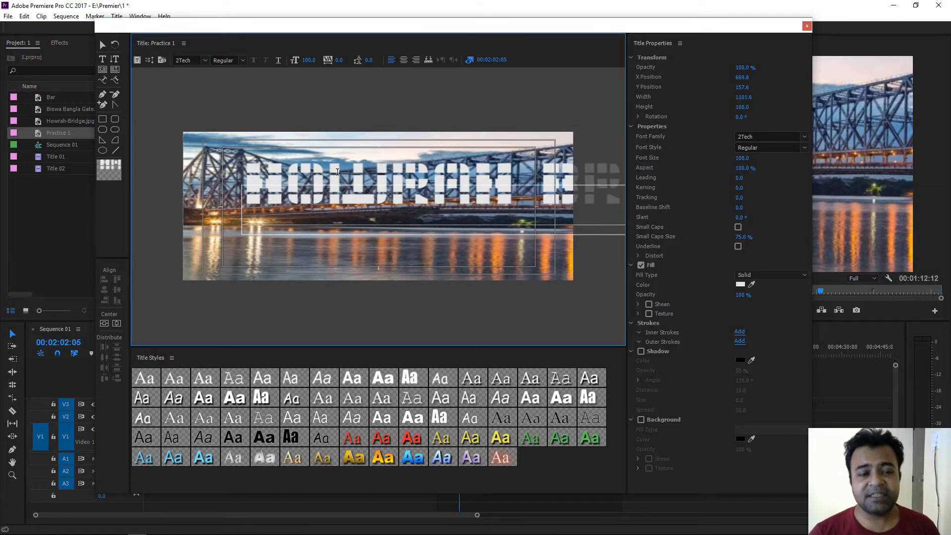
Set the title text's font family to Alegreya Sans SC.
{"action": "left_click", "coordinate": [102, 44]}
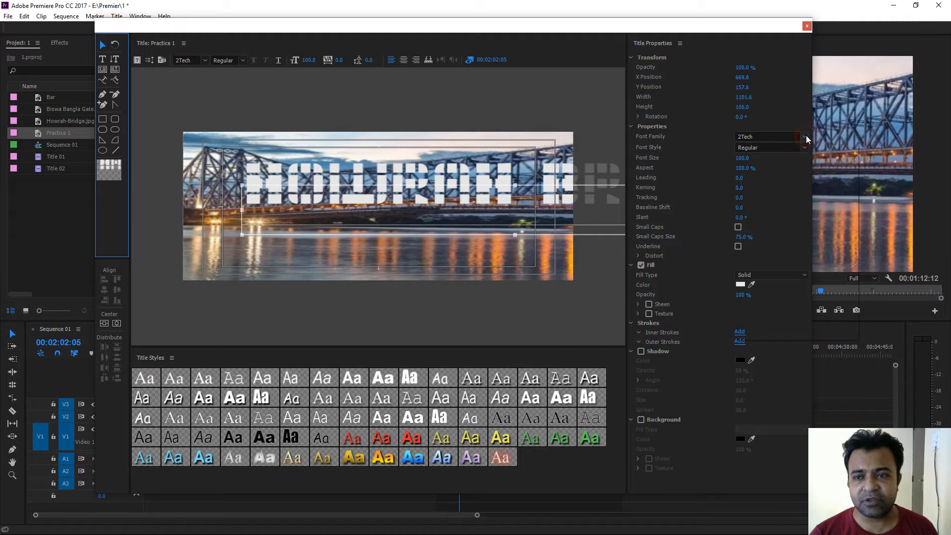
{"action": "left_click", "coordinate": [805, 137]}
{"action": "scroll", "coordinate": [832, 263], "scroll_direction": "down", "scroll_amount": 7}
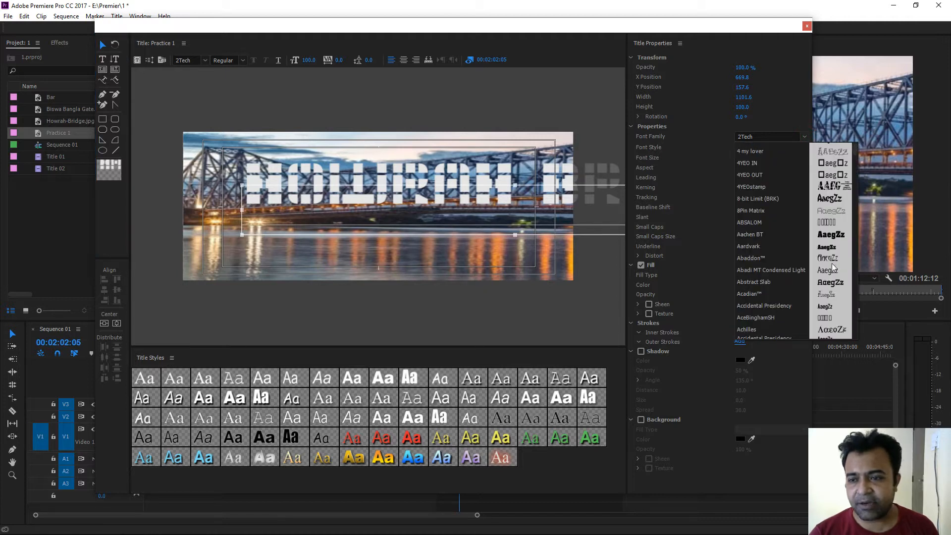
{"action": "scroll", "coordinate": [765, 232], "scroll_direction": "down", "scroll_amount": 5}
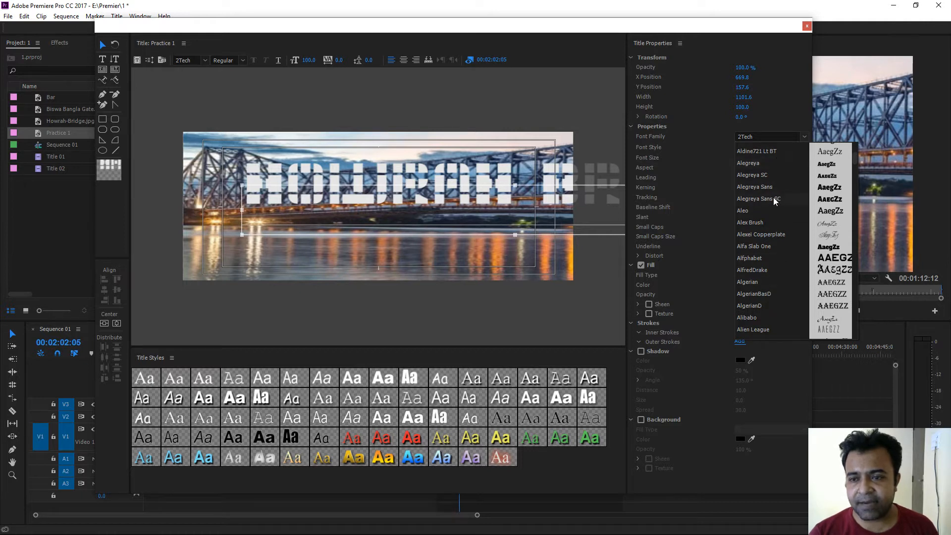
{"action": "left_click", "coordinate": [776, 200]}
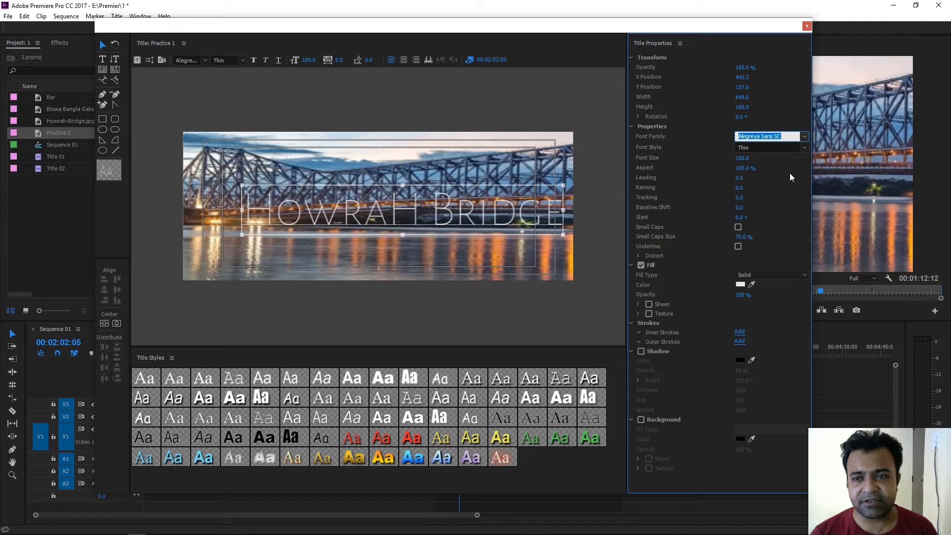
Replace the final capital H of "Howrah" in the title text with a lowercase h.
{"action": "double_click", "coordinate": [386, 207]}
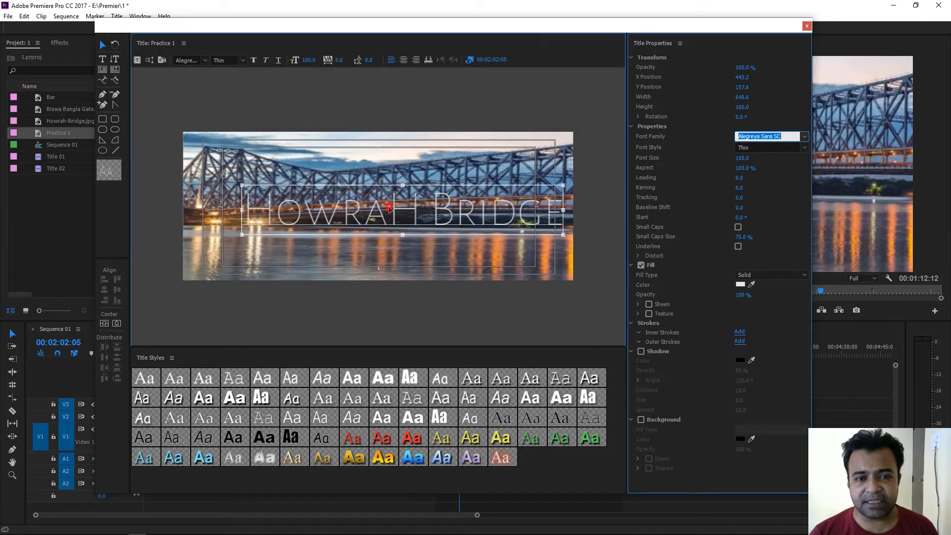
{"action": "double_click", "coordinate": [279, 205]}
{"action": "key", "text": "ctrl+a"}
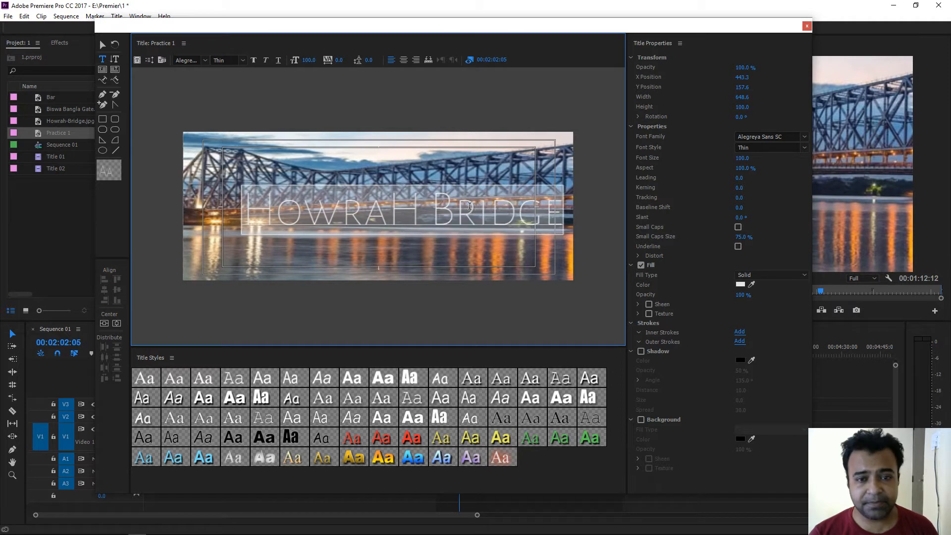
{"action": "left_click", "coordinate": [419, 214]}
{"action": "double_click", "coordinate": [420, 214]}
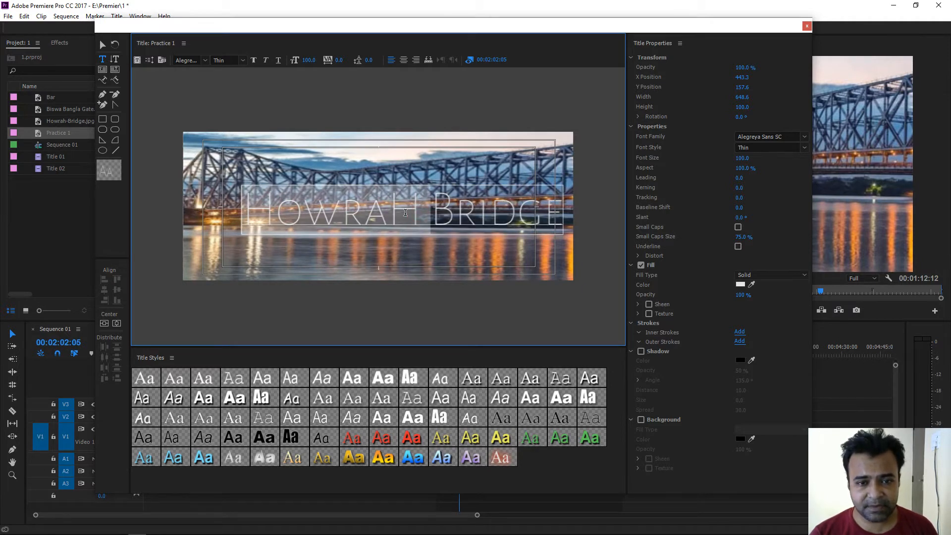
{"action": "left_click", "coordinate": [421, 204]}
{"action": "key", "text": "BackSpace"}
{"action": "type", "text": "H"}
{"action": "double_click", "coordinate": [328, 211]}
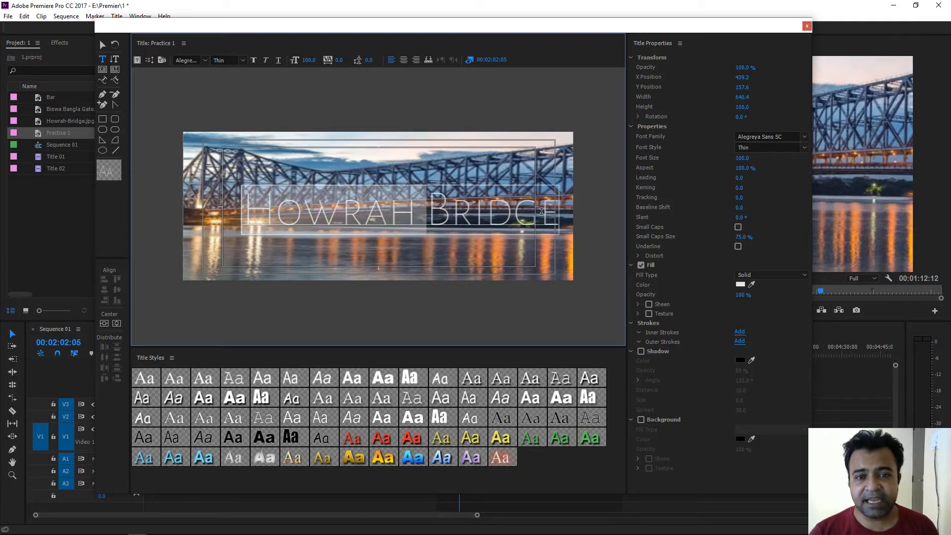
Change the font family of the whole "Howrah Bridge" text to Bahnschrift.
{"action": "key", "text": "ctrl+a"}
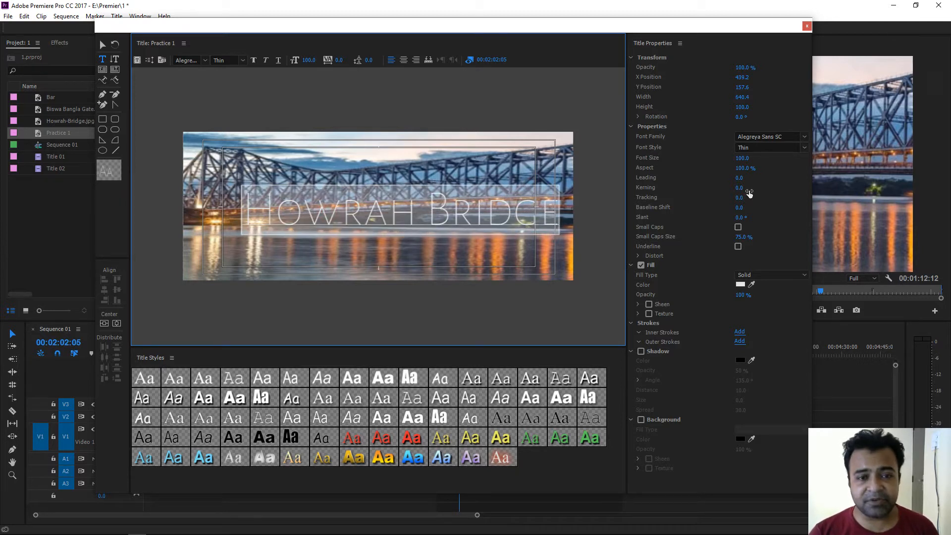
{"action": "left_click", "coordinate": [805, 138]}
{"action": "scroll", "coordinate": [771, 253], "scroll_direction": "down", "scroll_amount": 8}
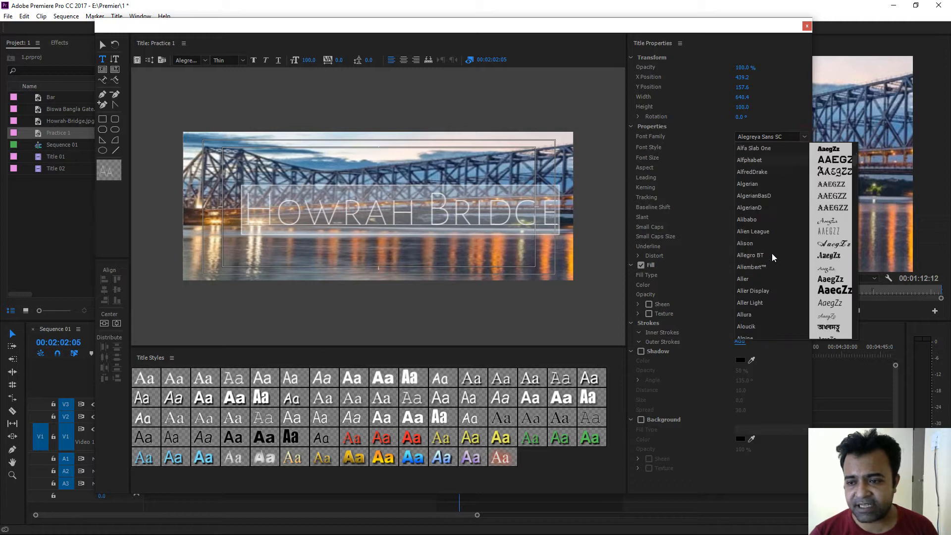
{"action": "scroll", "coordinate": [772, 253], "scroll_direction": "down", "scroll_amount": 15}
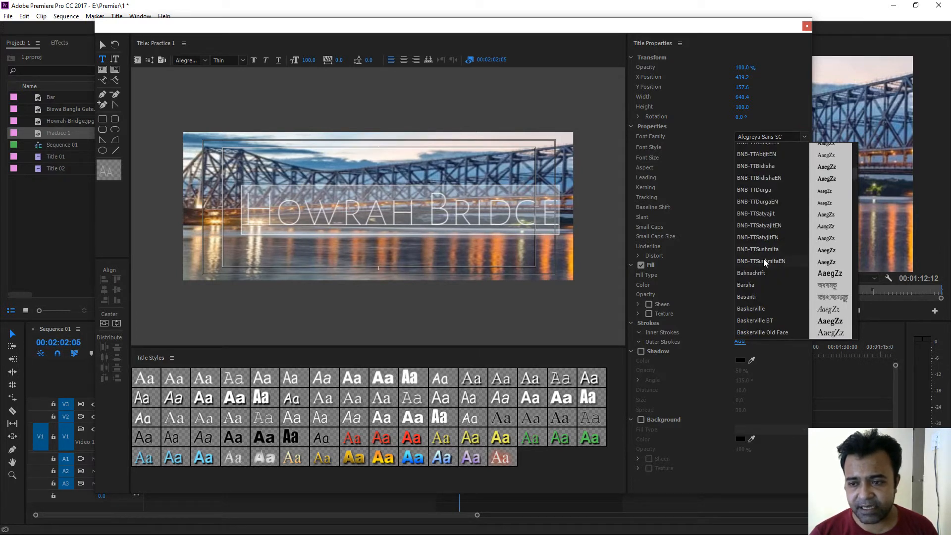
{"action": "left_click", "coordinate": [762, 273]}
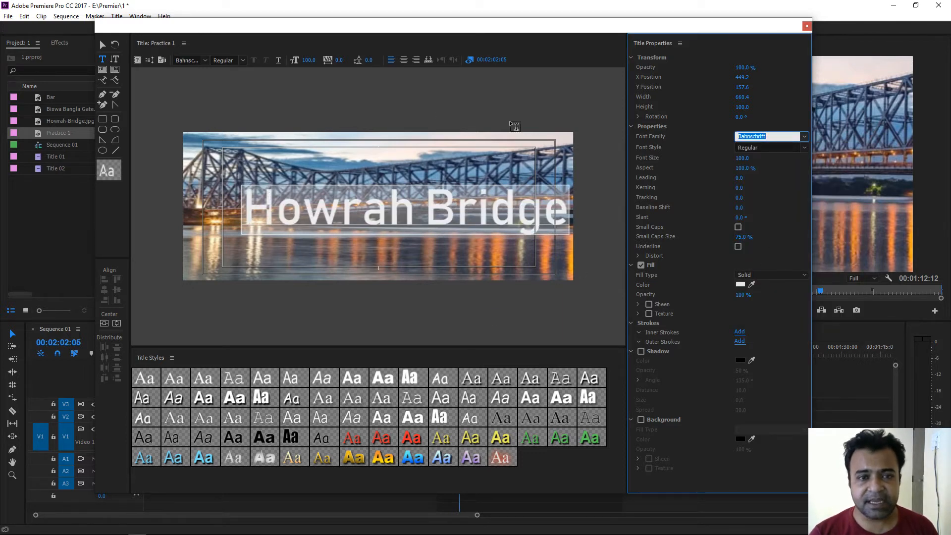
Center-align the "Howrah Bridge" text and move it down and left to about X 410, Y 195.
{"action": "left_click", "coordinate": [406, 60]}
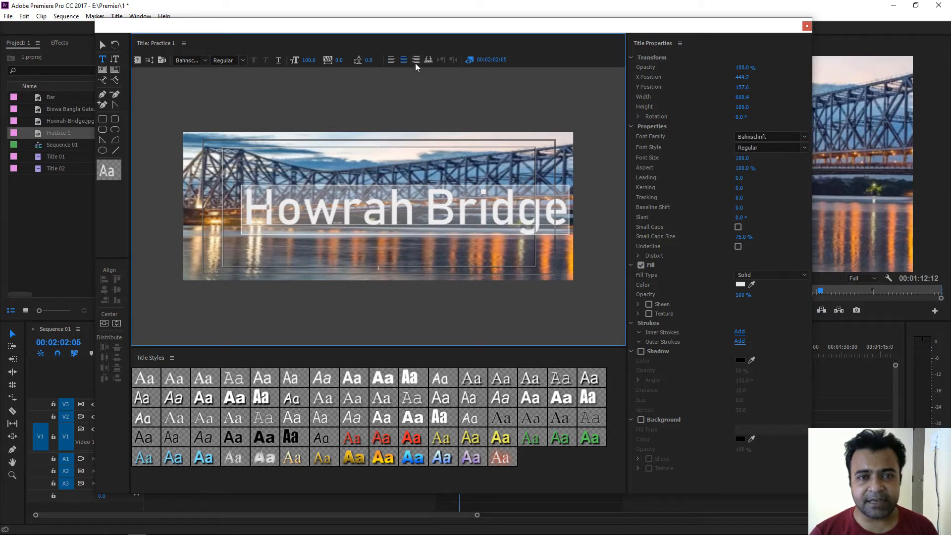
{"action": "left_click", "coordinate": [106, 44]}
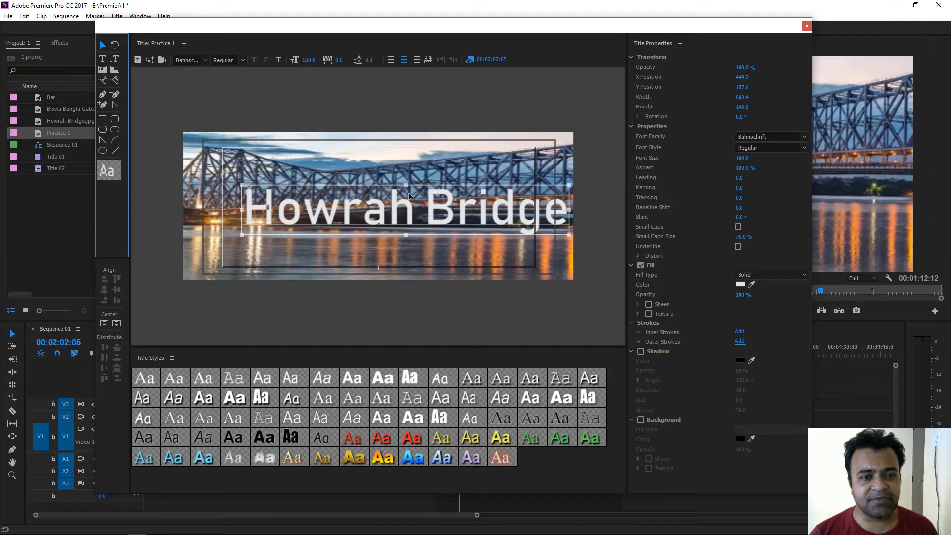
{"action": "left_click_drag", "start_coordinate": [431, 218], "coordinate": [448, 241]}
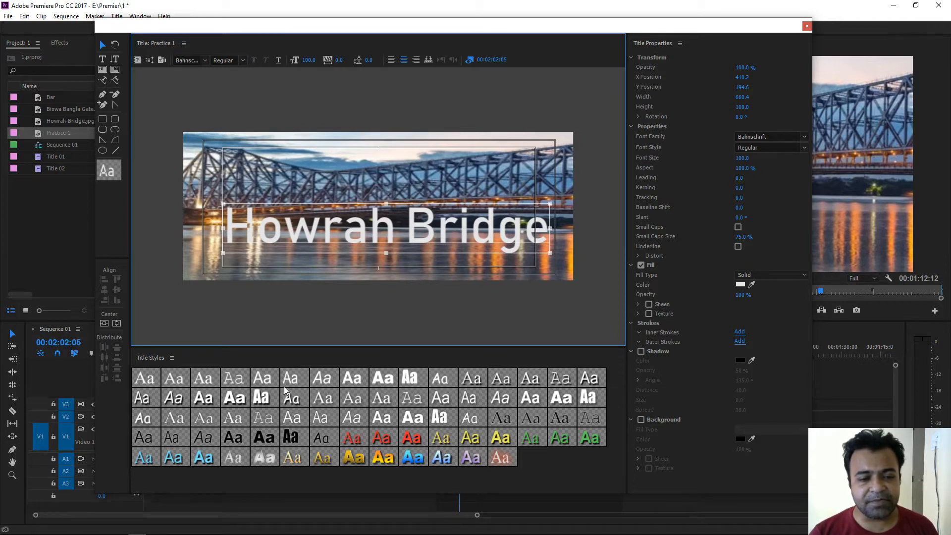
Try the white Arial Bold title style on the "Howrah Bridge" text, and apply the white Sutonny Regular style with a soft shadow instead.
{"action": "left_click", "coordinate": [211, 403]}
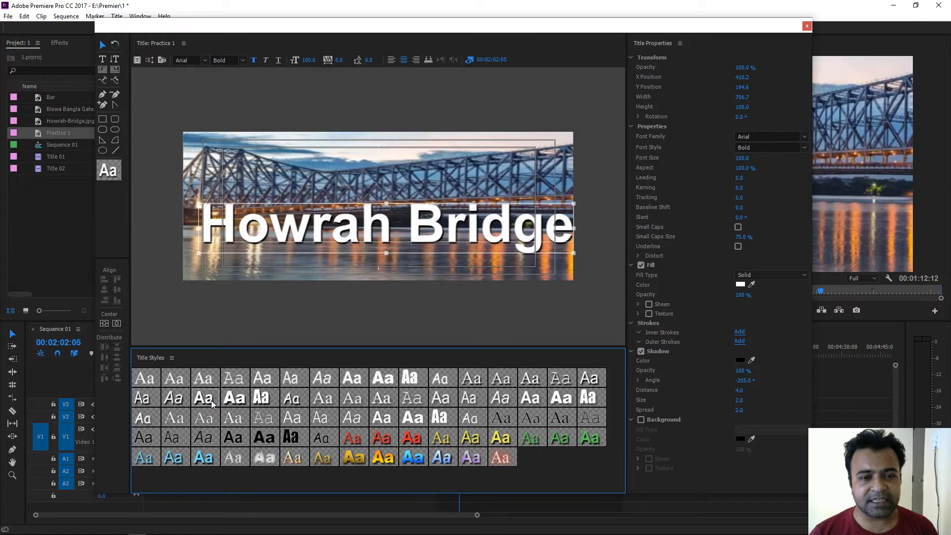
{"action": "left_click", "coordinate": [322, 400]}
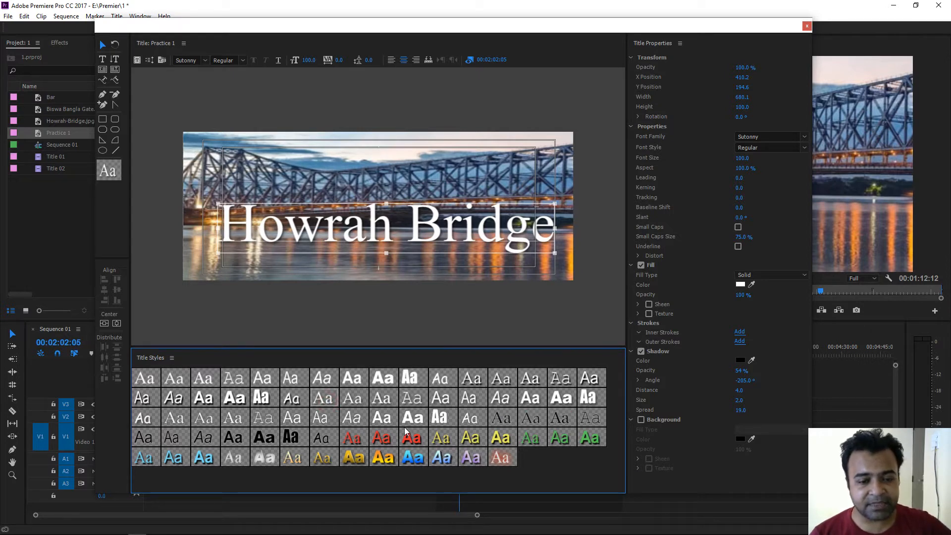
Try yellow Arial, green Sutonny and orange gradient title styles on the "Howrah Bridge" text, and apply the white Arial Regular style without shadow.
{"action": "left_click", "coordinate": [385, 442]}
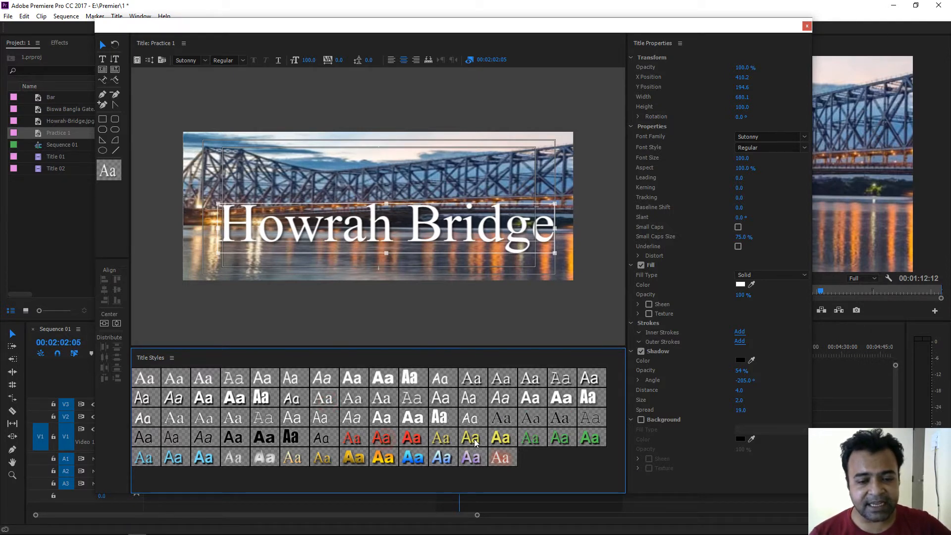
{"action": "left_click", "coordinate": [474, 442]}
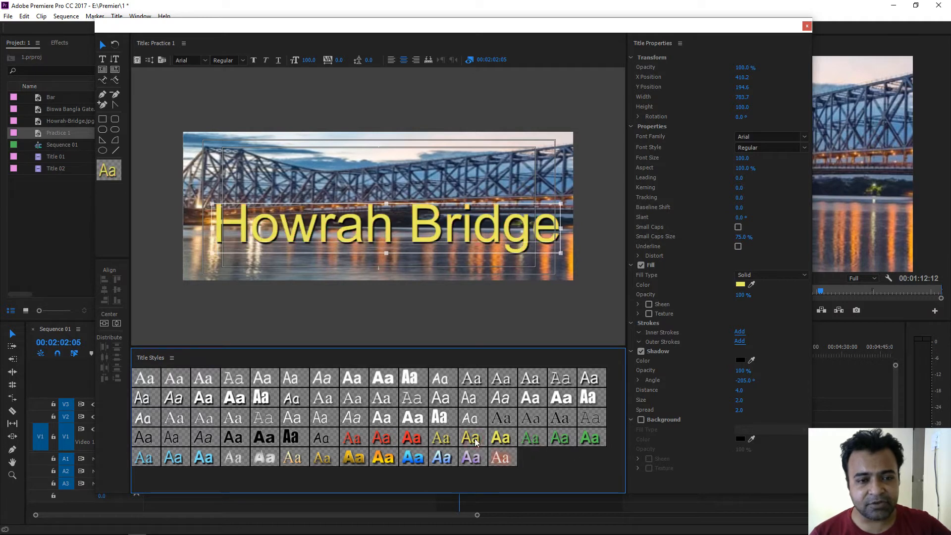
{"action": "left_click", "coordinate": [535, 440]}
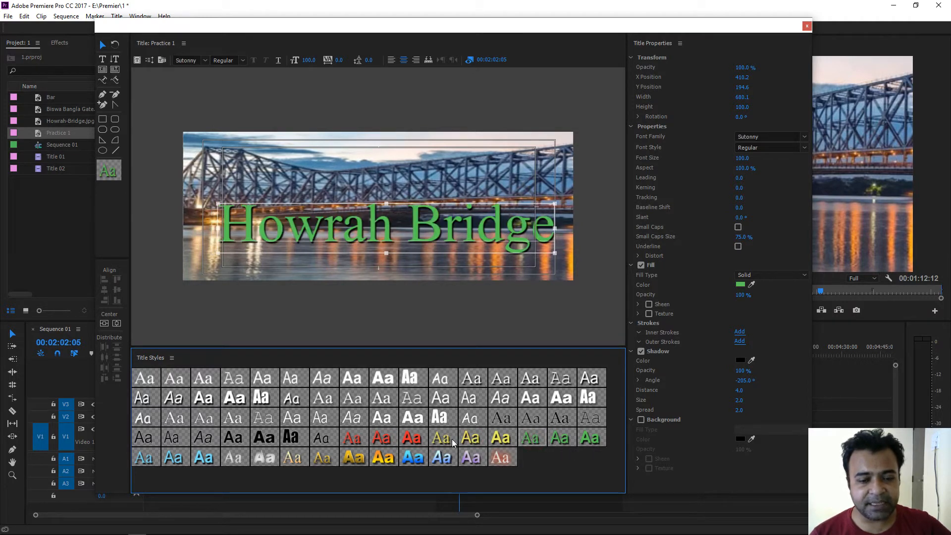
{"action": "left_click", "coordinate": [387, 458]}
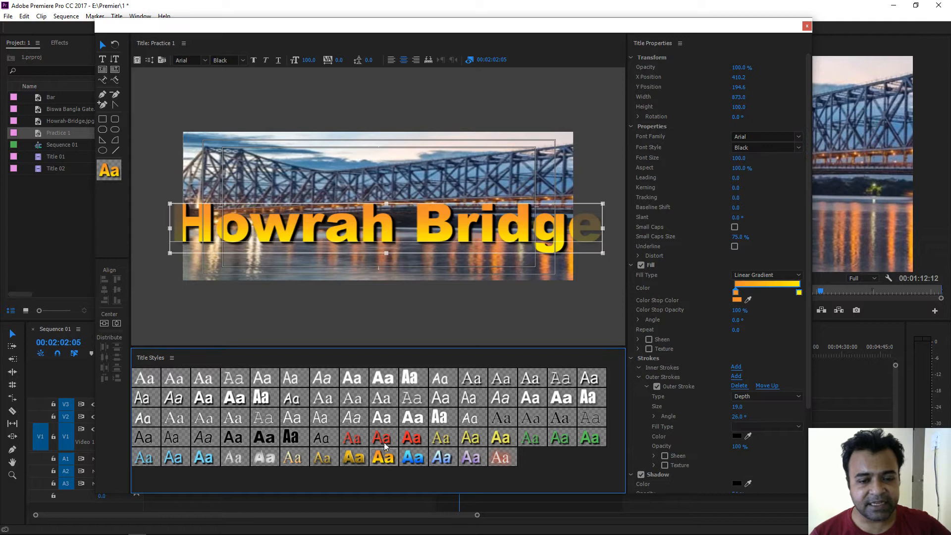
{"action": "left_click", "coordinate": [263, 379]}
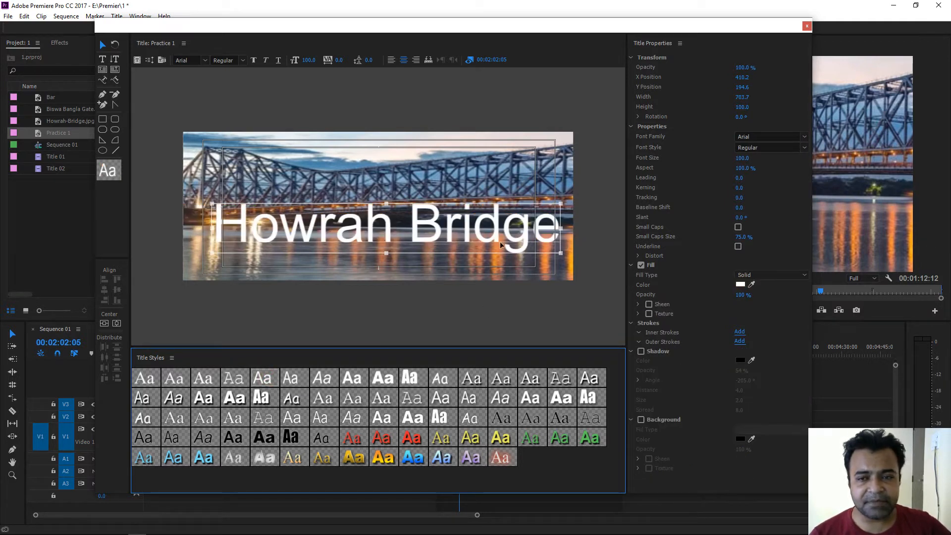
Reduce the "Howrah Bridge" font size to 33 and move the text onto the water at about X 400, Y 234.
{"action": "left_click_drag", "start_coordinate": [741, 161], "coordinate": [708, 161]}
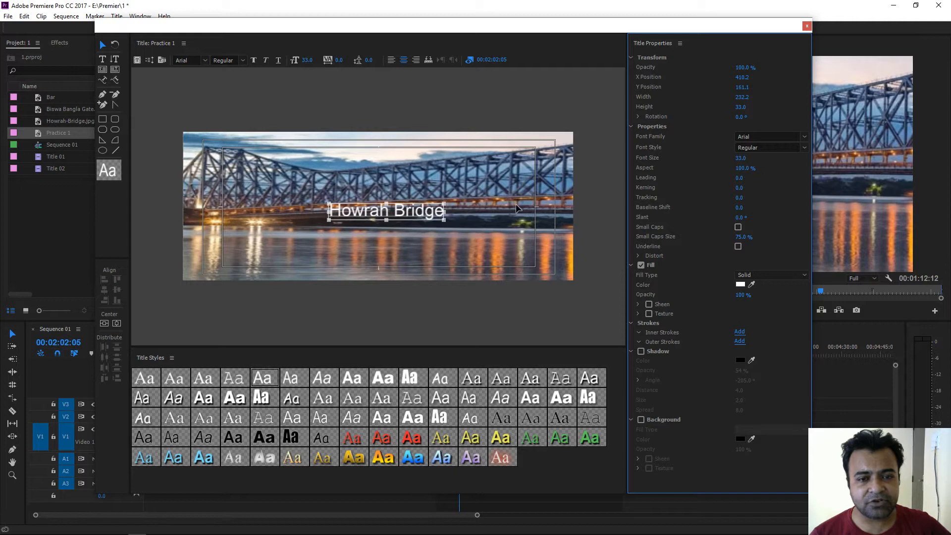
{"action": "left_click_drag", "start_coordinate": [413, 218], "coordinate": [408, 254]}
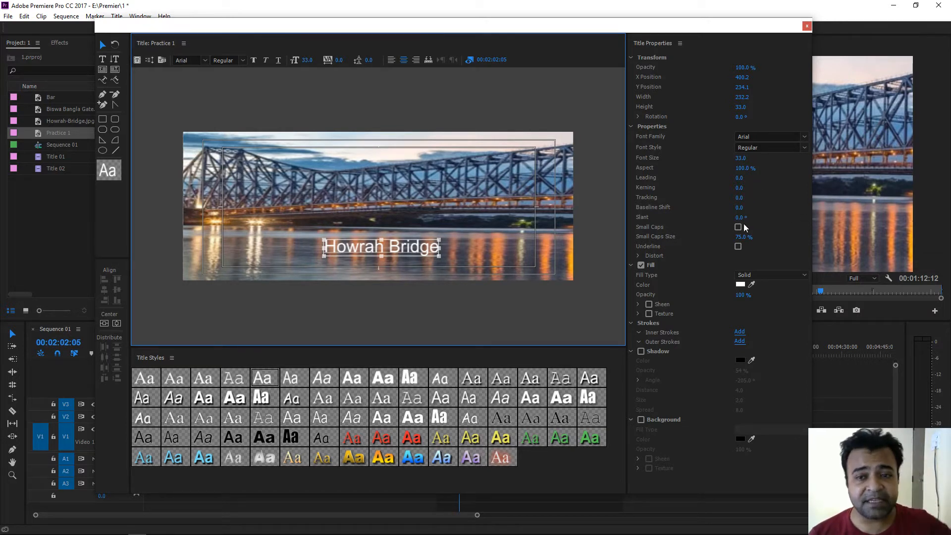
Try raising the baseline shift of the "Howrah Bridge" text, and undo it.
{"action": "left_click_drag", "start_coordinate": [741, 207], "coordinate": [743, 207]}
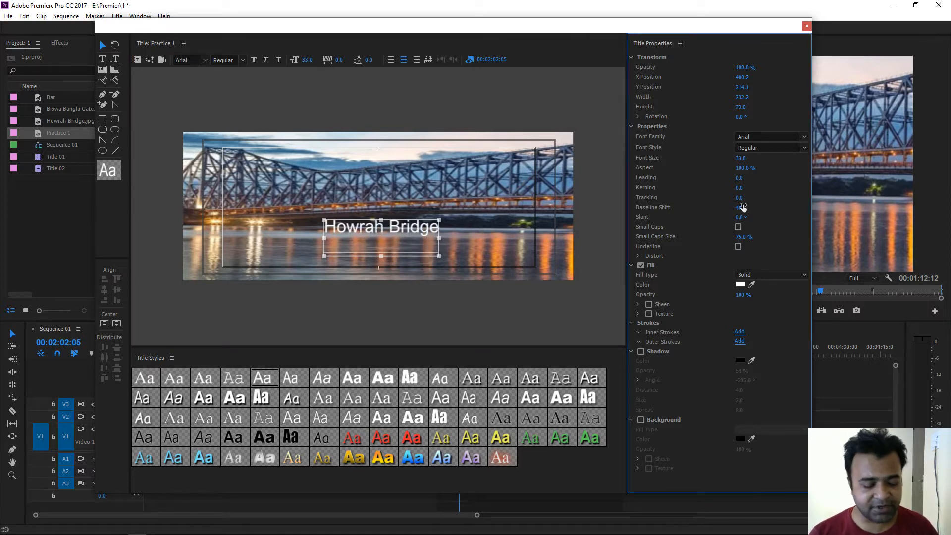
{"action": "key", "text": "ctrl+z"}
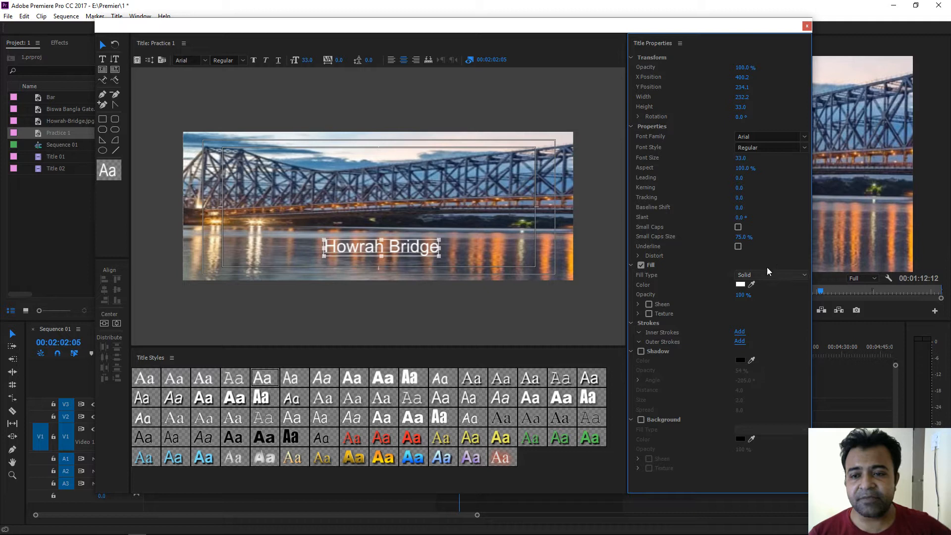
Try a solid green fill color on the "Howrah Bridge" text, and return the fill to white.
{"action": "left_click", "coordinate": [740, 285]}
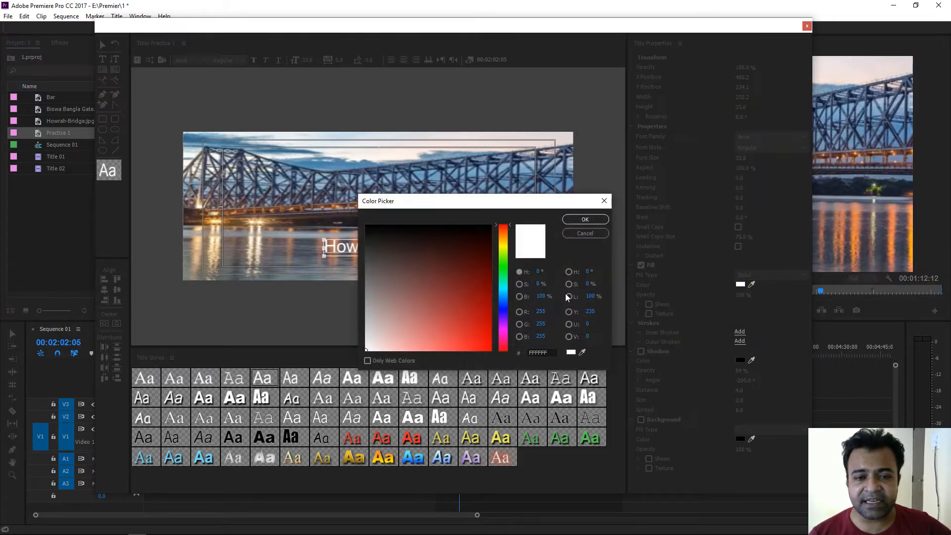
{"action": "left_click", "coordinate": [503, 262]}
{"action": "left_click_drag", "start_coordinate": [484, 291], "coordinate": [486, 322]}
{"action": "left_click", "coordinate": [605, 221]}
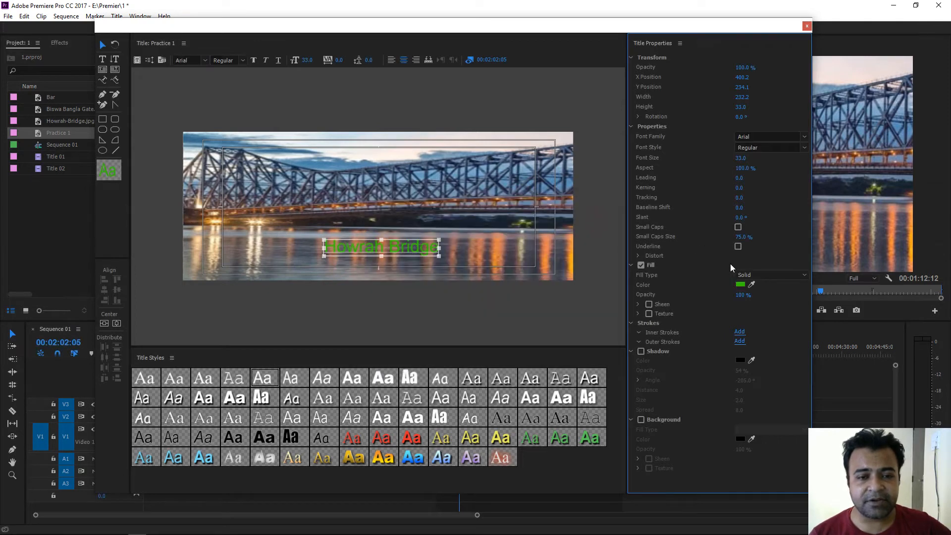
{"action": "left_click", "coordinate": [741, 284]}
{"action": "left_click_drag", "start_coordinate": [404, 307], "coordinate": [337, 359]}
{"action": "left_click", "coordinate": [608, 221]}
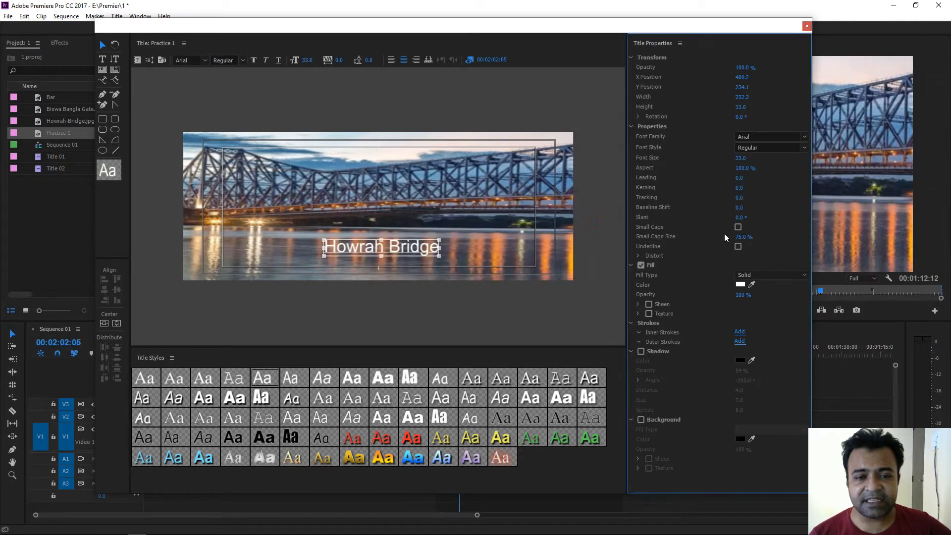
Apply a Linear Gradient fill to the "Howrah Bridge" text with a gold first color stop and a red second one.
{"action": "left_click", "coordinate": [776, 276]}
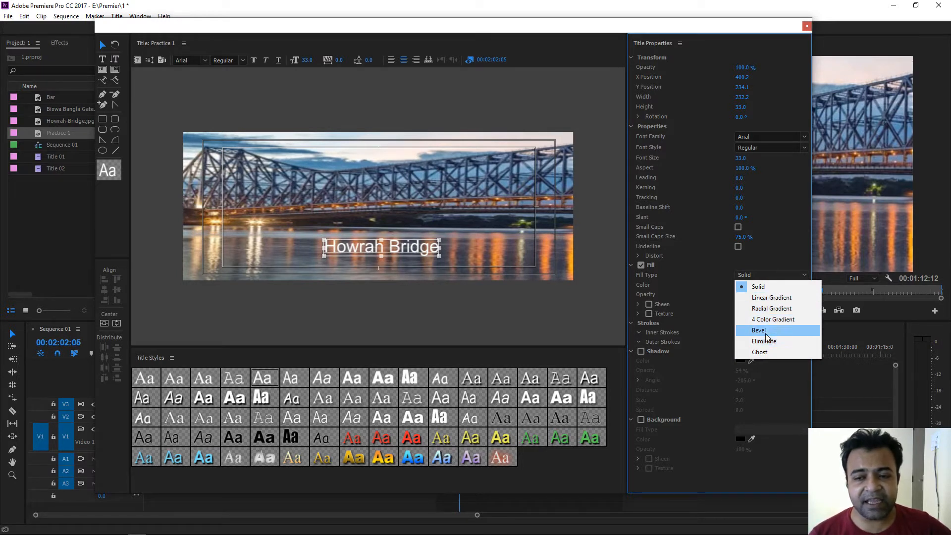
{"action": "left_click", "coordinate": [792, 299]}
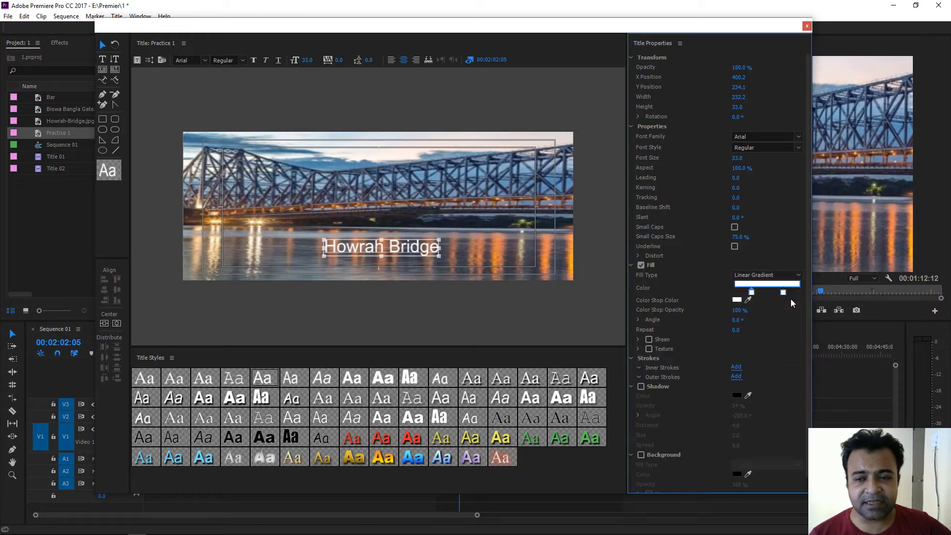
{"action": "left_click", "coordinate": [751, 293]}
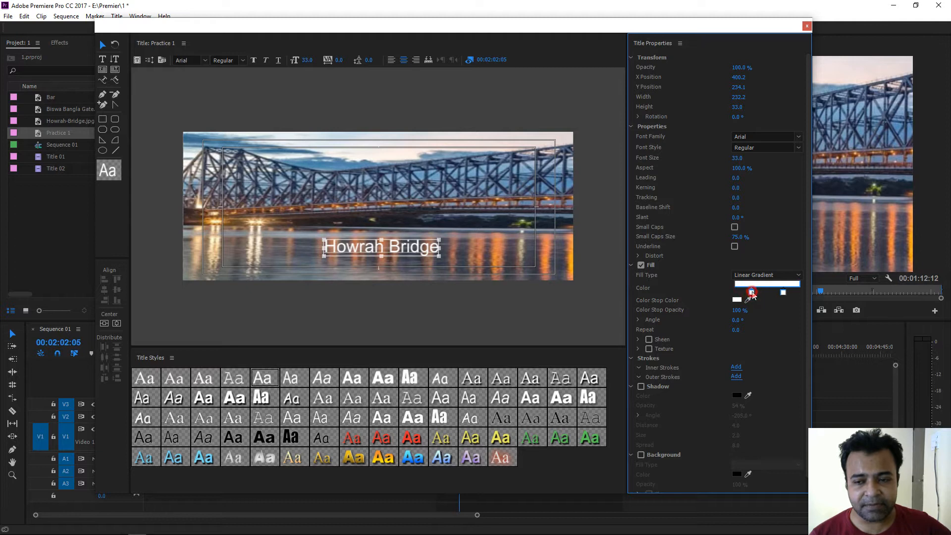
{"action": "left_click", "coordinate": [752, 293]}
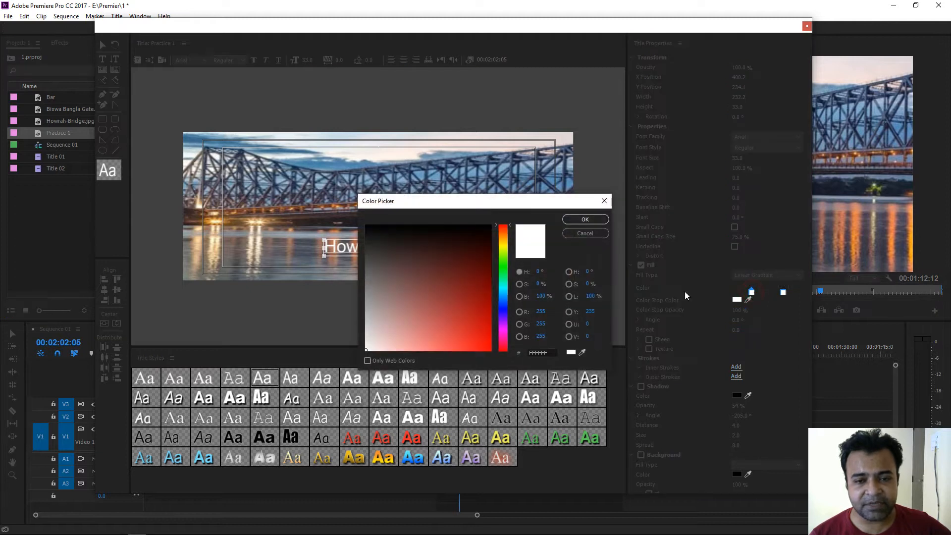
{"action": "left_click", "coordinate": [504, 241]}
{"action": "left_click_drag", "start_coordinate": [474, 262], "coordinate": [464, 320]}
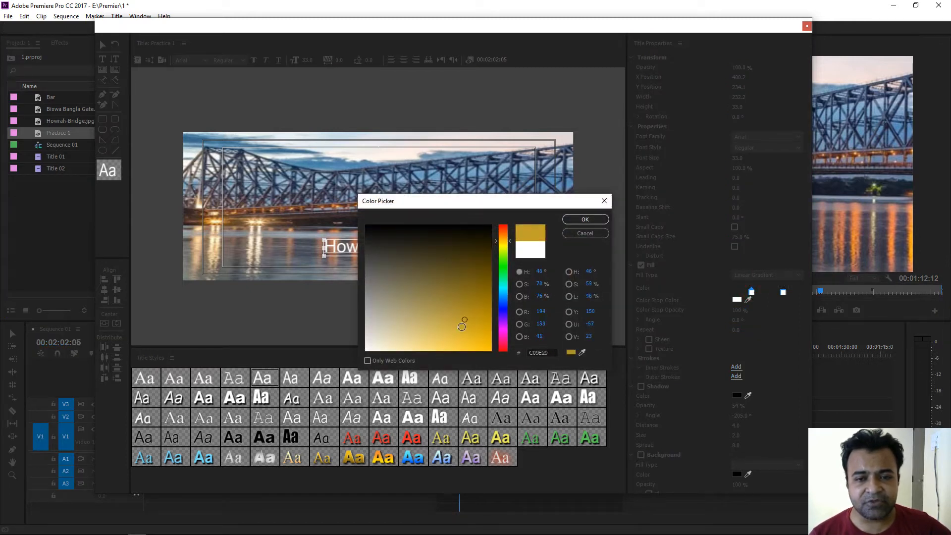
{"action": "left_click", "coordinate": [585, 219]}
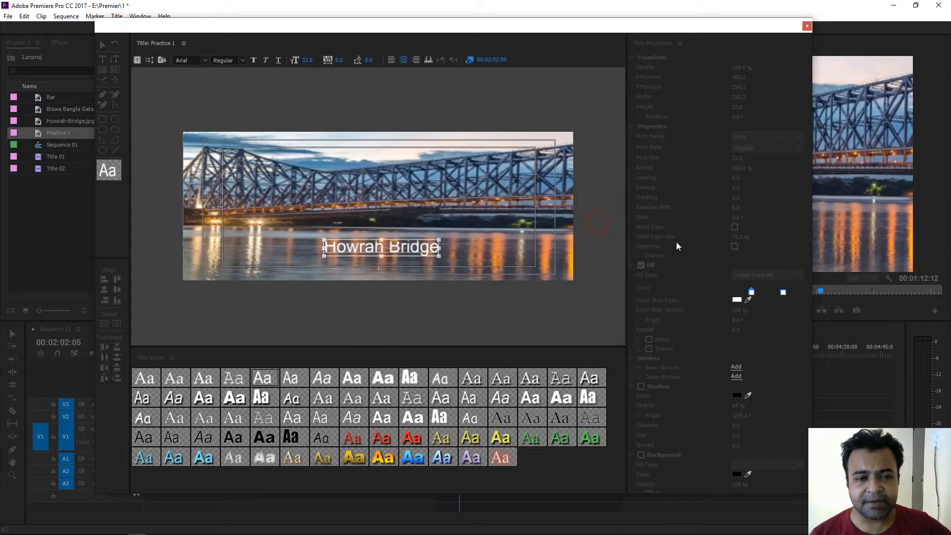
{"action": "left_click", "coordinate": [783, 292]}
{"action": "left_click", "coordinate": [460, 313]}
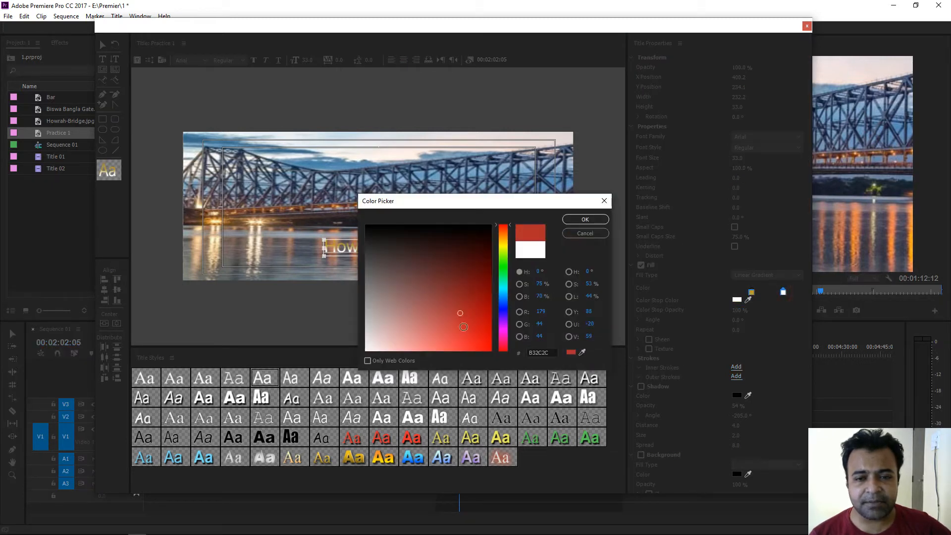
{"action": "left_click", "coordinate": [585, 219]}
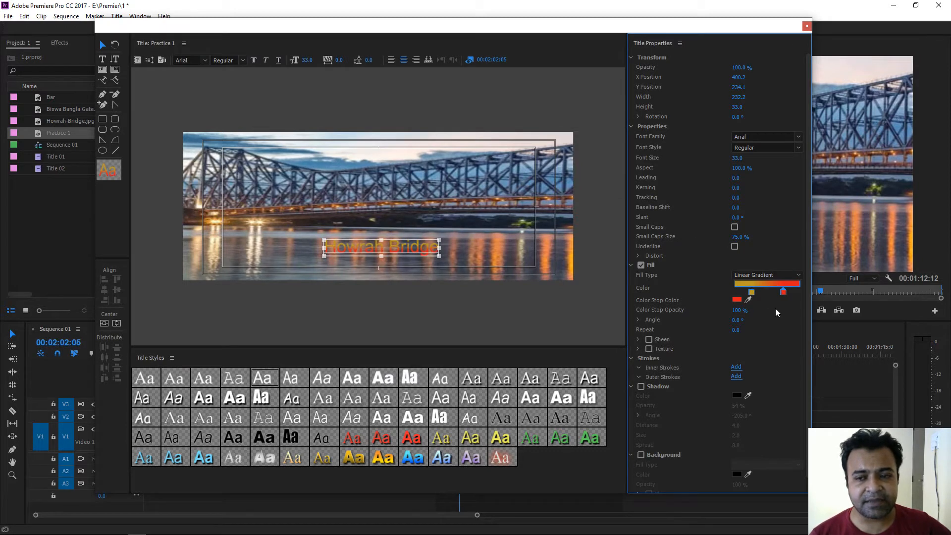
Soften the gradient colors to a pale yellow first stop and a muted light red second stop.
{"action": "double_click", "coordinate": [752, 292]}
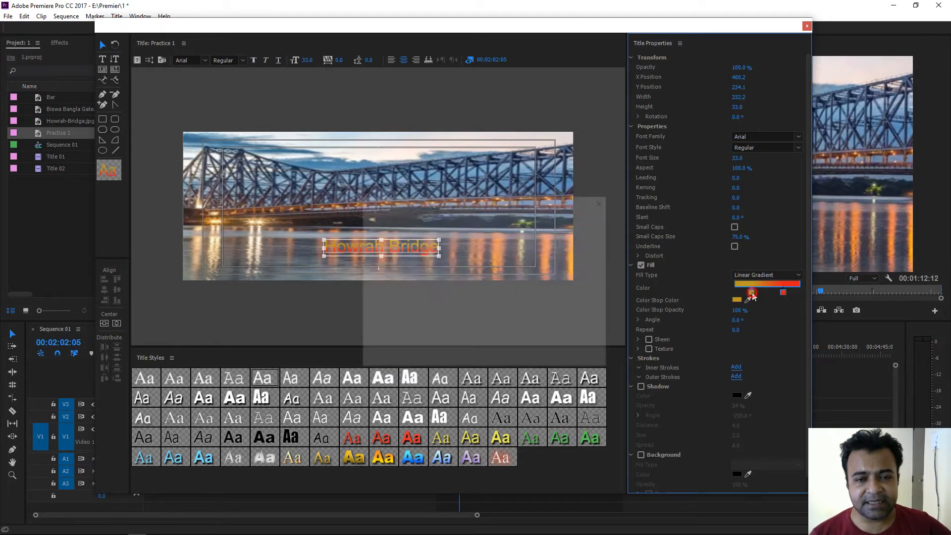
{"action": "left_click", "coordinate": [402, 327]}
{"action": "left_click", "coordinate": [586, 220]}
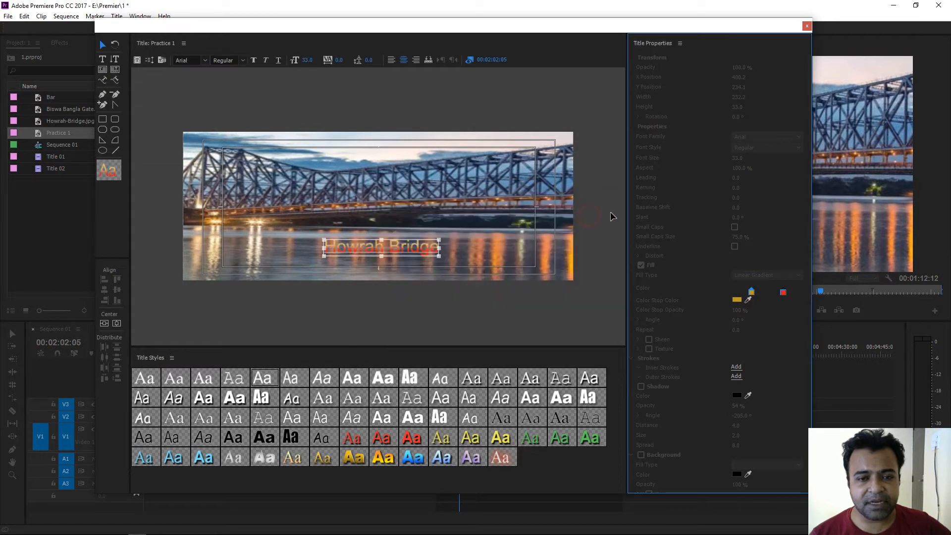
{"action": "double_click", "coordinate": [782, 293]}
{"action": "mouse_move", "coordinate": [443, 311]}
{"action": "left_mouse_down"}
{"action": "mouse_move", "coordinate": [442, 301]}
{"action": "mouse_move", "coordinate": [425, 320]}
{"action": "left_mouse_up"}
{"action": "left_click", "coordinate": [581, 223]}
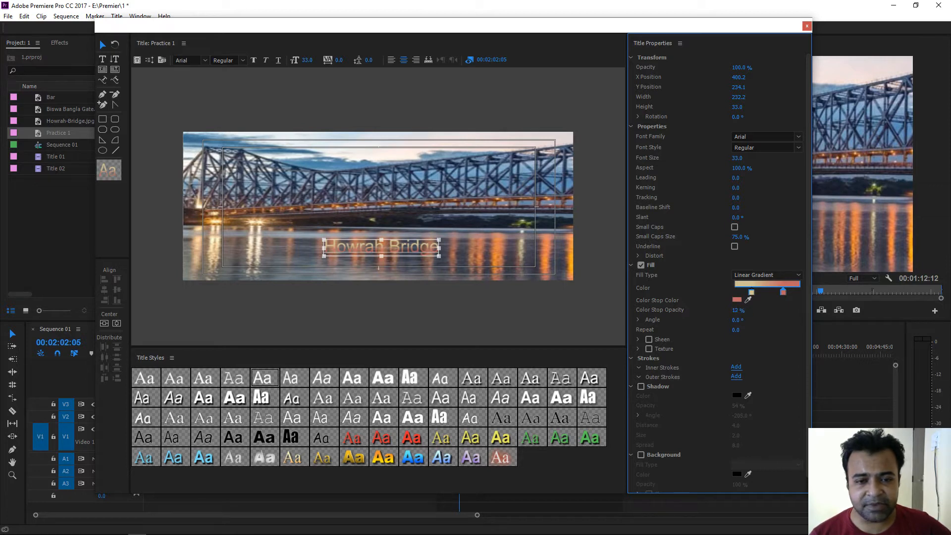
Set the light red stop's opacity to 100% and try rotating the gradient to about 26° before resetting its angle to 0°.
{"action": "left_click_drag", "start_coordinate": [720, 310], "coordinate": [740, 310]}
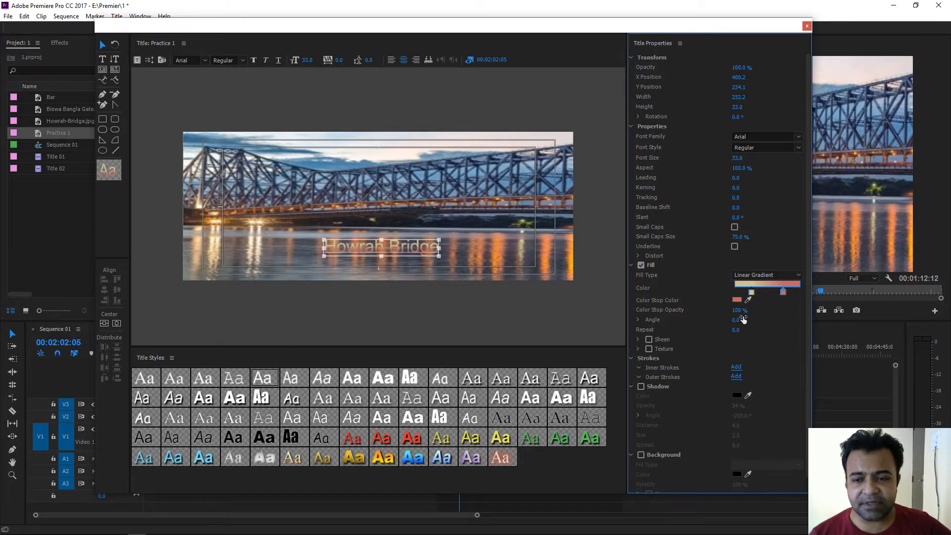
{"action": "left_click", "coordinate": [638, 320]}
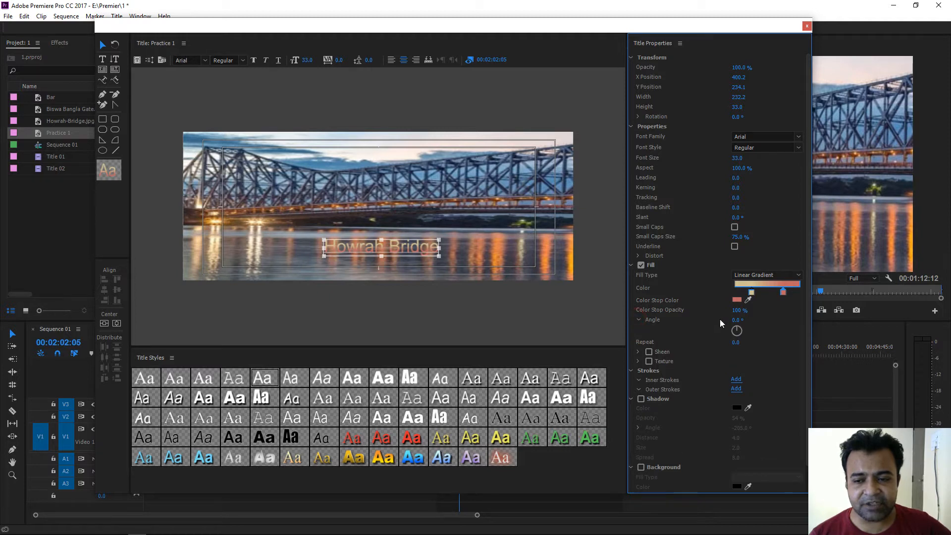
{"action": "left_click_drag", "start_coordinate": [744, 320], "coordinate": [738, 323]}
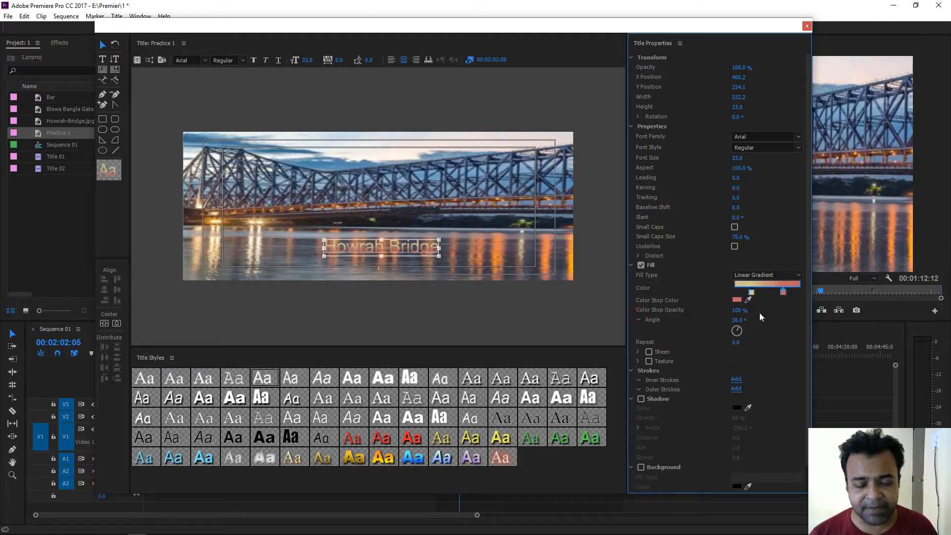
{"action": "left_click_drag", "start_coordinate": [738, 320], "coordinate": [718, 320]}
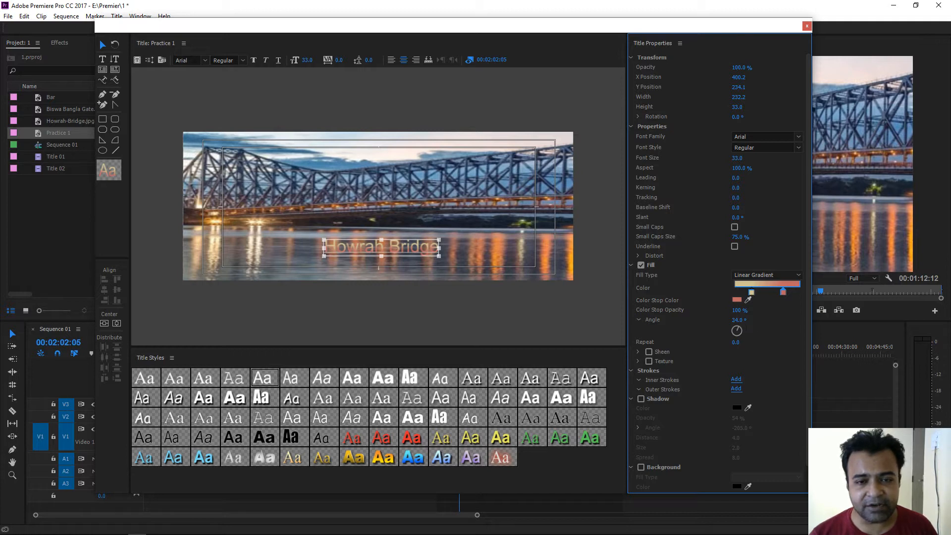
{"action": "left_click", "coordinate": [739, 320]}
{"action": "type", "text": "0"}
{"action": "key", "text": "Return"}
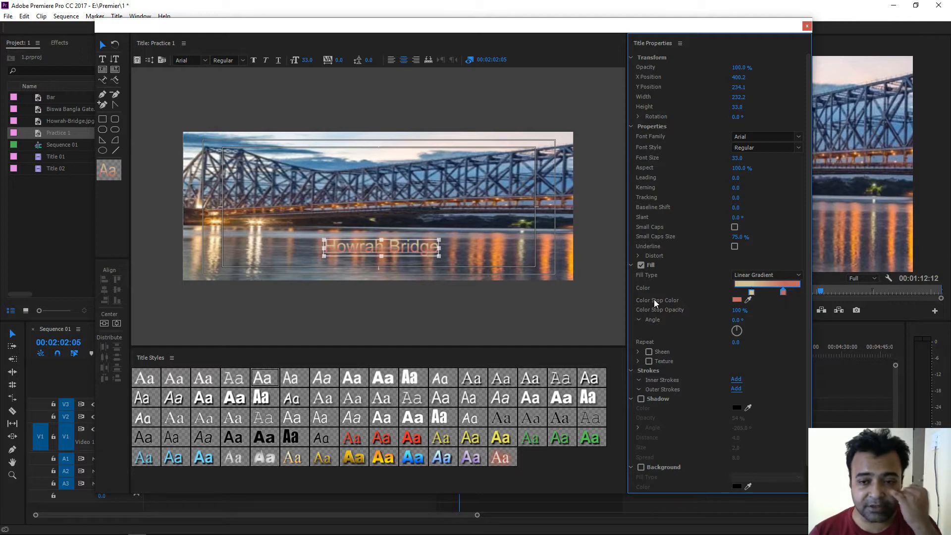
Return the "Howrah Bridge" text to a Solid fill in white (FFFFFF).
{"action": "left_click", "coordinate": [797, 276]}
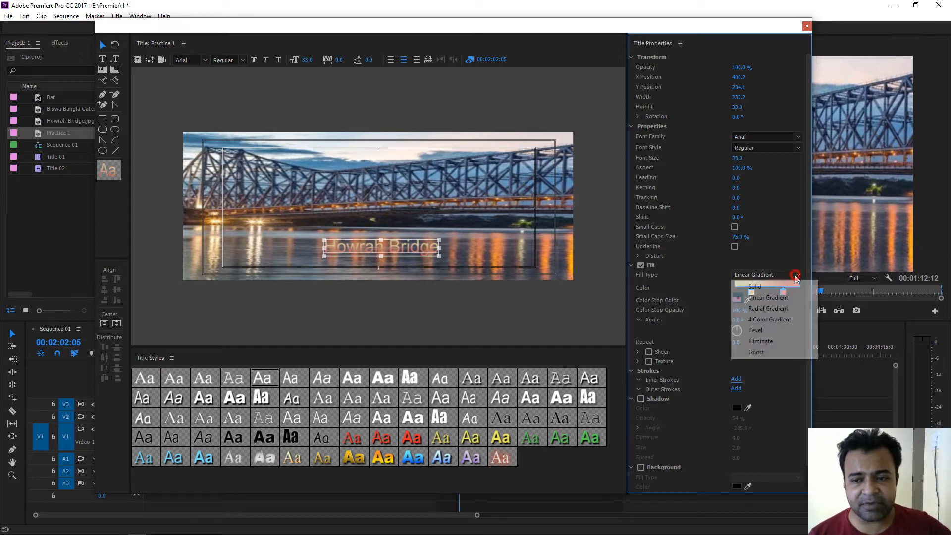
{"action": "left_click", "coordinate": [755, 287]}
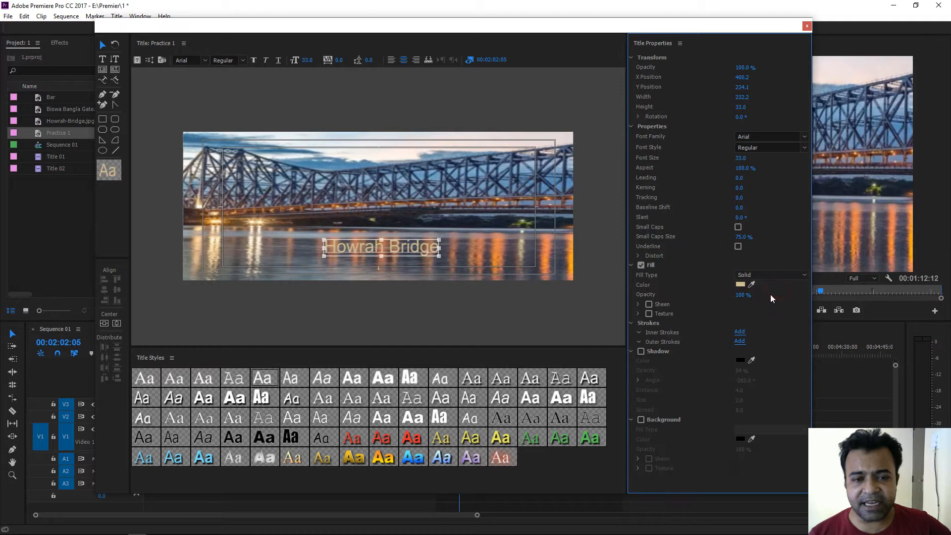
{"action": "left_click", "coordinate": [740, 285]}
{"action": "left_click", "coordinate": [366, 349]}
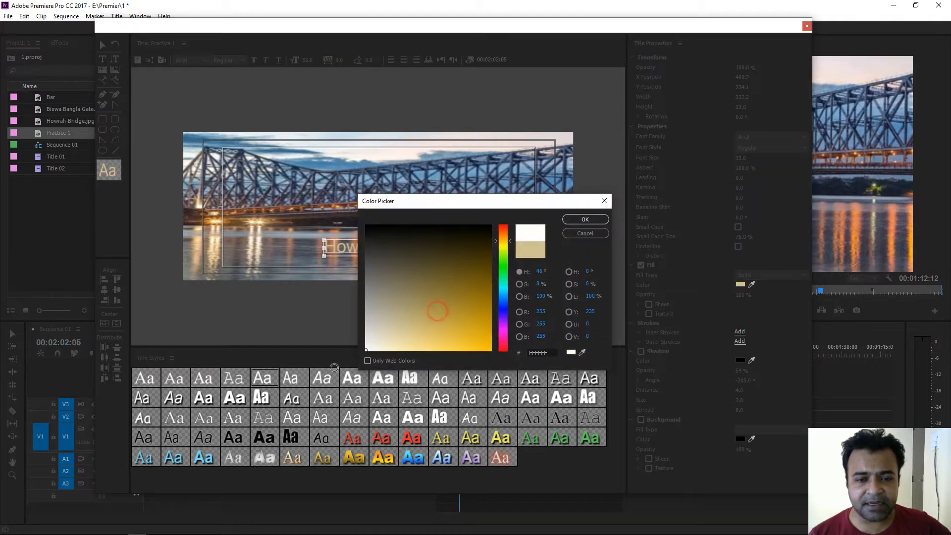
{"action": "left_click", "coordinate": [594, 220]}
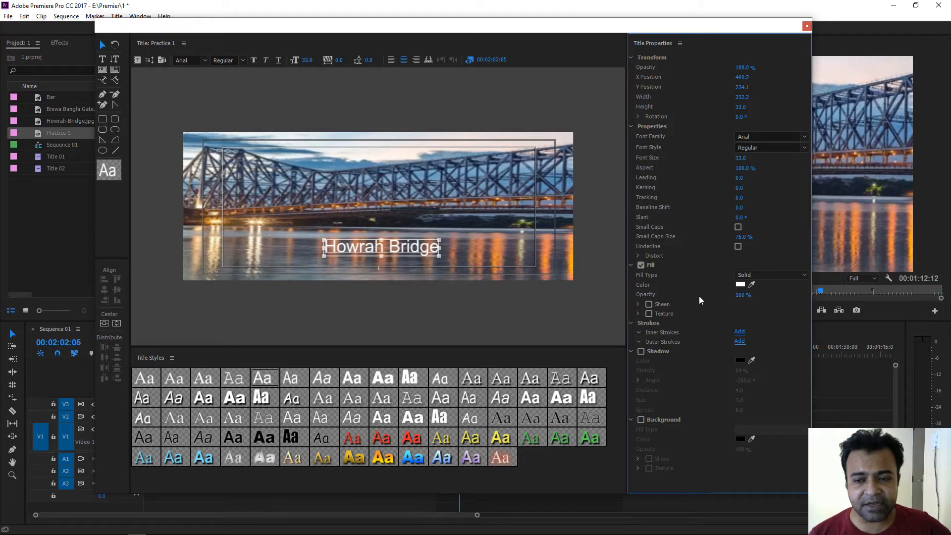
Enable a fill texture on the "Howrah Bridge" text using the Kolkata_Sahid_Minar image.
{"action": "left_click", "coordinate": [648, 314]}
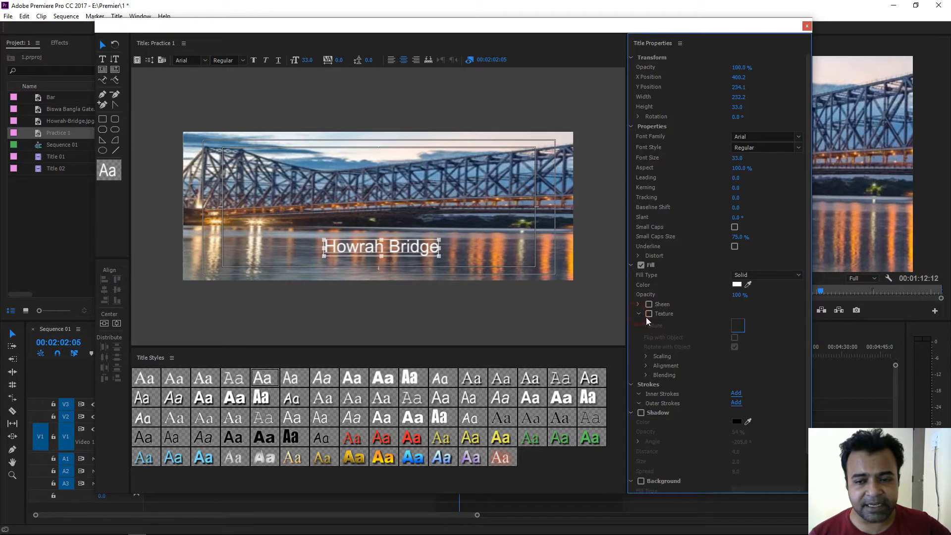
{"action": "left_click", "coordinate": [739, 327]}
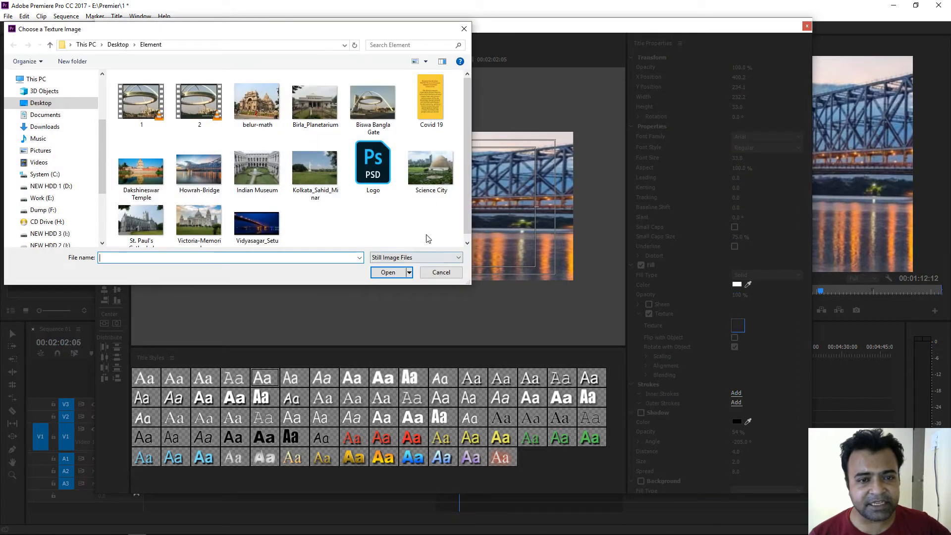
{"action": "left_click", "coordinate": [315, 168]}
{"action": "left_click", "coordinate": [388, 272]}
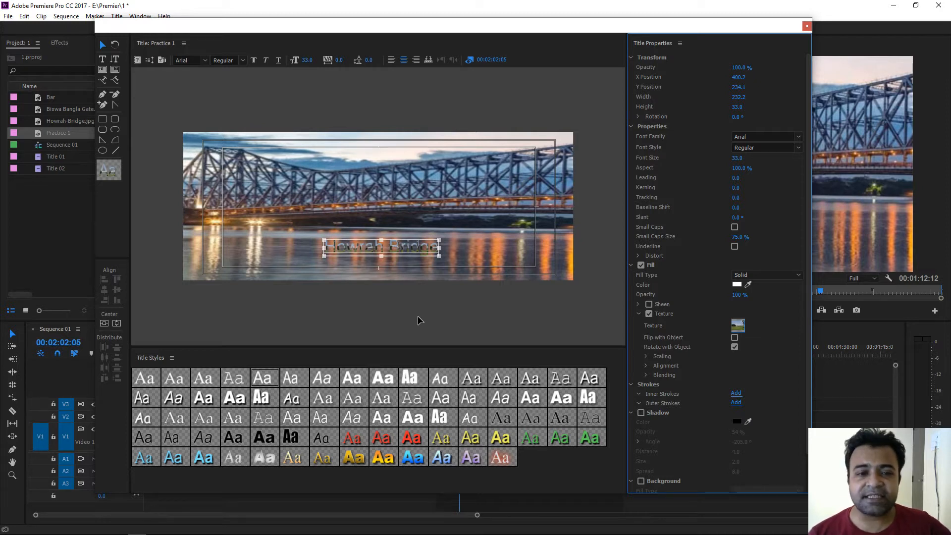
Turn off the fill texture on the "Howrah Bridge" text and add an inner stroke of type Edge.
{"action": "left_click", "coordinate": [649, 315]}
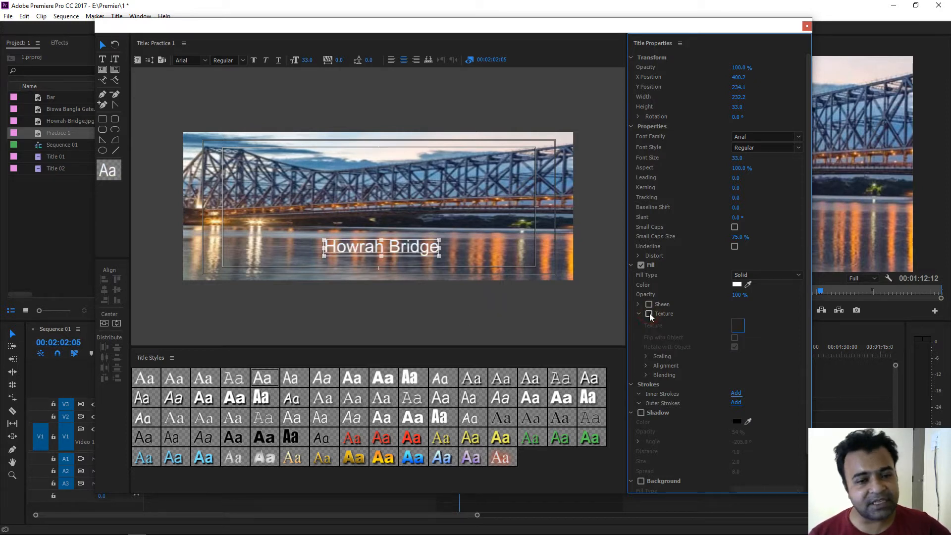
{"action": "left_click", "coordinate": [639, 314]}
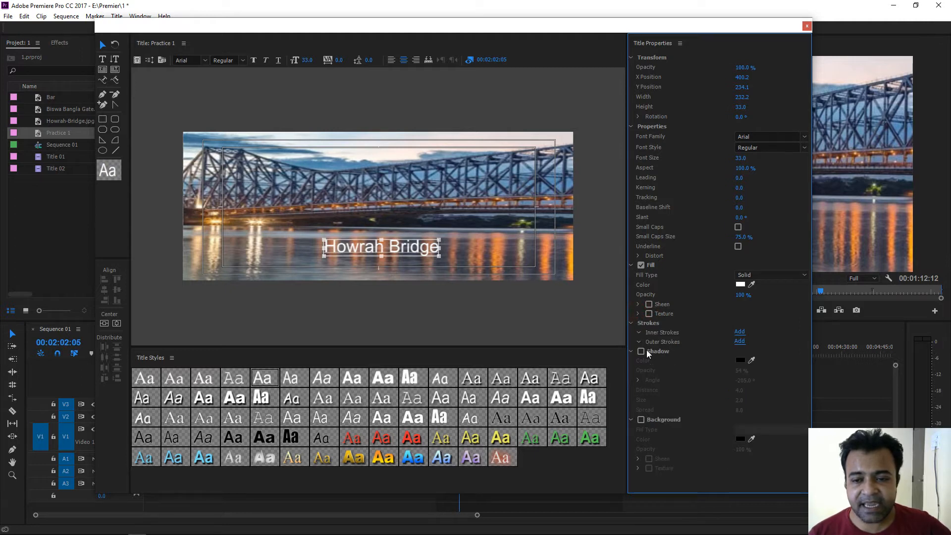
{"action": "left_click", "coordinate": [740, 333]}
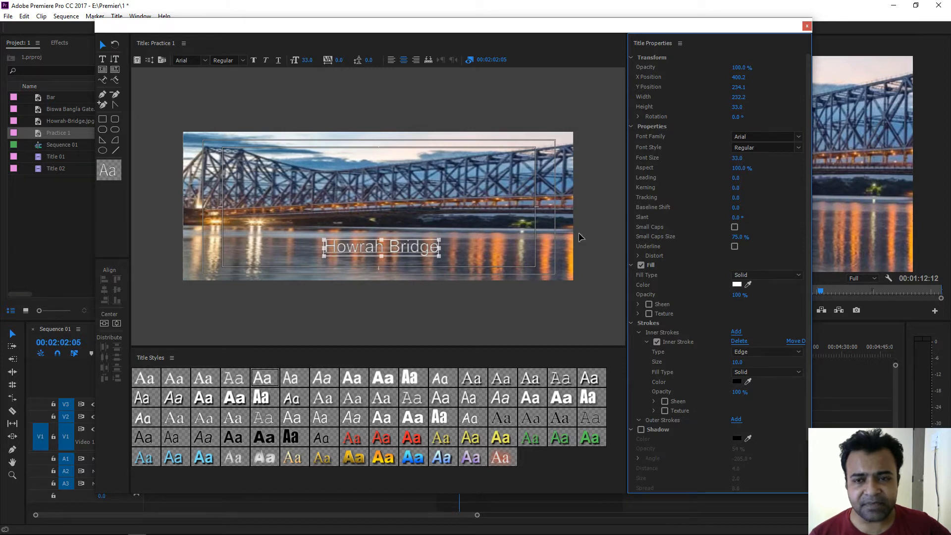
Enlarge the "Howrah Bridge" text to font size 82 and recenter it over the water.
{"action": "left_click_drag", "start_coordinate": [739, 160], "coordinate": [763, 160]}
{"action": "left_click", "coordinate": [480, 254]}
{"action": "left_click_drag", "start_coordinate": [481, 239], "coordinate": [481, 236]}
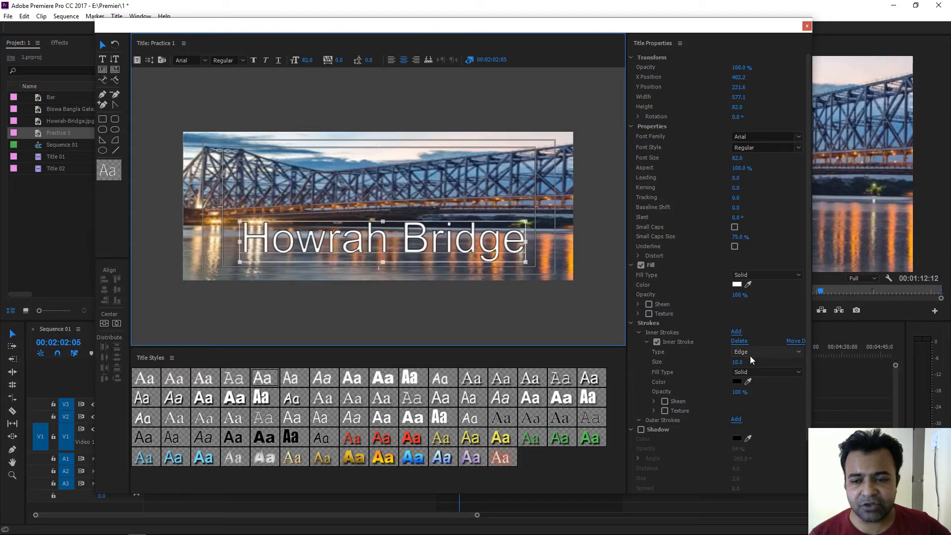
Try the inner stroke at size 18 with the Depth type and with the Drop Face type.
{"action": "mouse_move", "coordinate": [738, 363]}
{"action": "left_mouse_down"}
{"action": "mouse_move", "coordinate": [767, 363]}
{"action": "mouse_move", "coordinate": [747, 362]}
{"action": "left_mouse_up"}
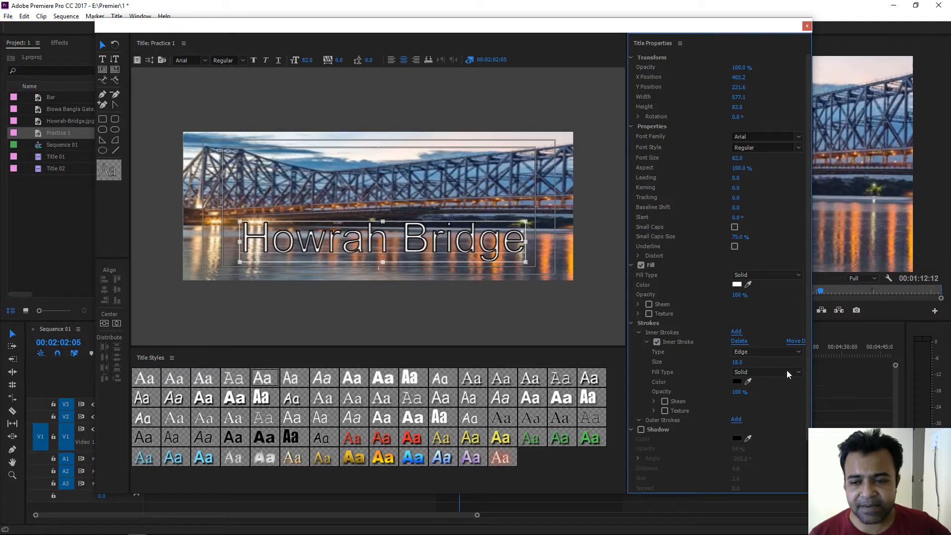
{"action": "left_click", "coordinate": [791, 351]}
{"action": "left_click", "coordinate": [777, 365]}
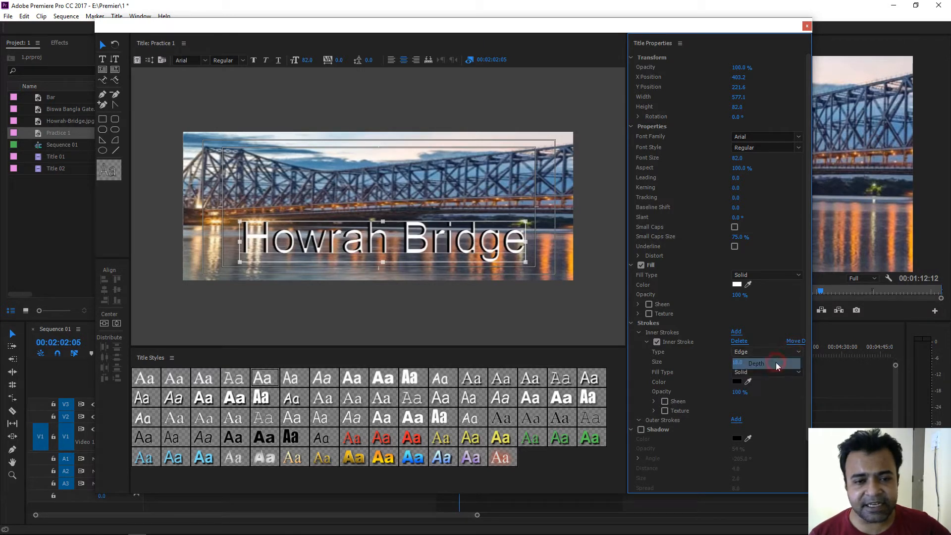
{"action": "left_click", "coordinate": [782, 349]}
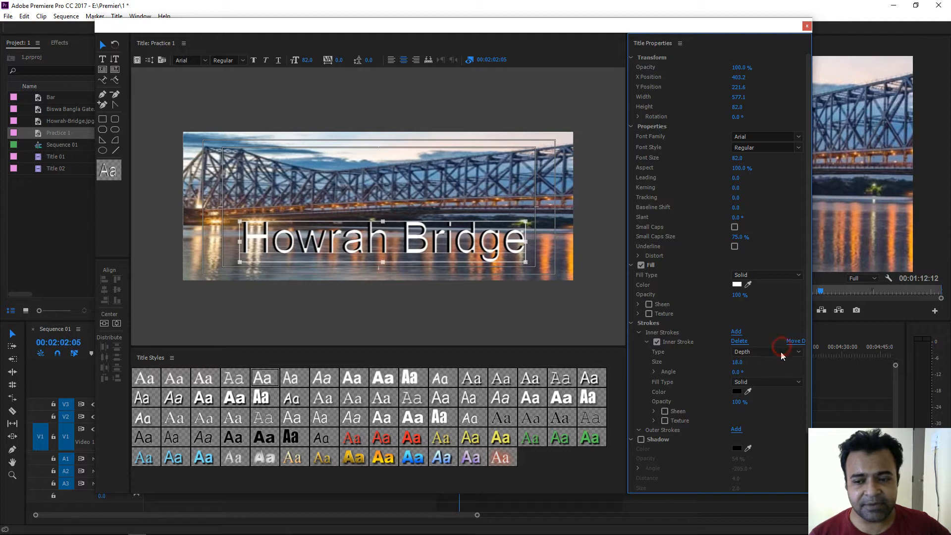
{"action": "left_click", "coordinate": [769, 386]}
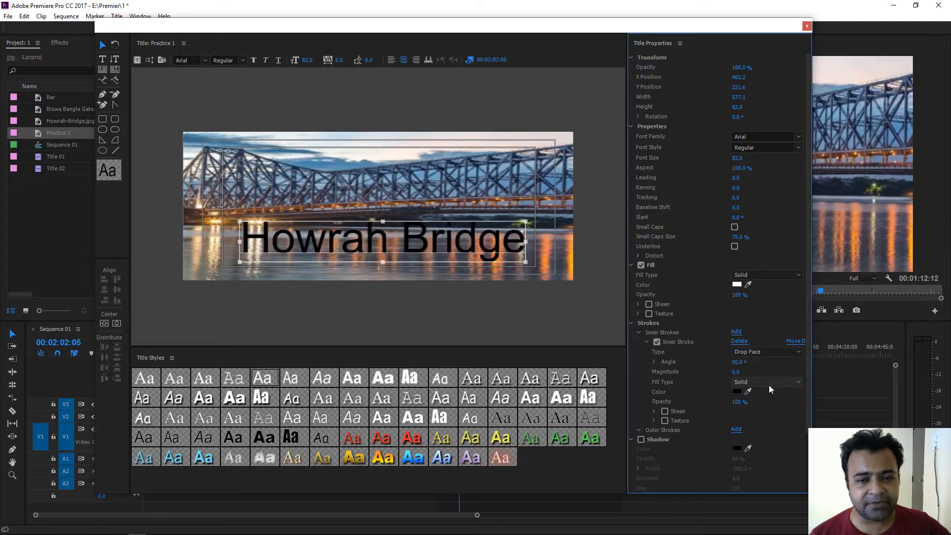
Return the inner stroke to the Edge type at size 8 and disable it.
{"action": "left_click", "coordinate": [780, 350]}
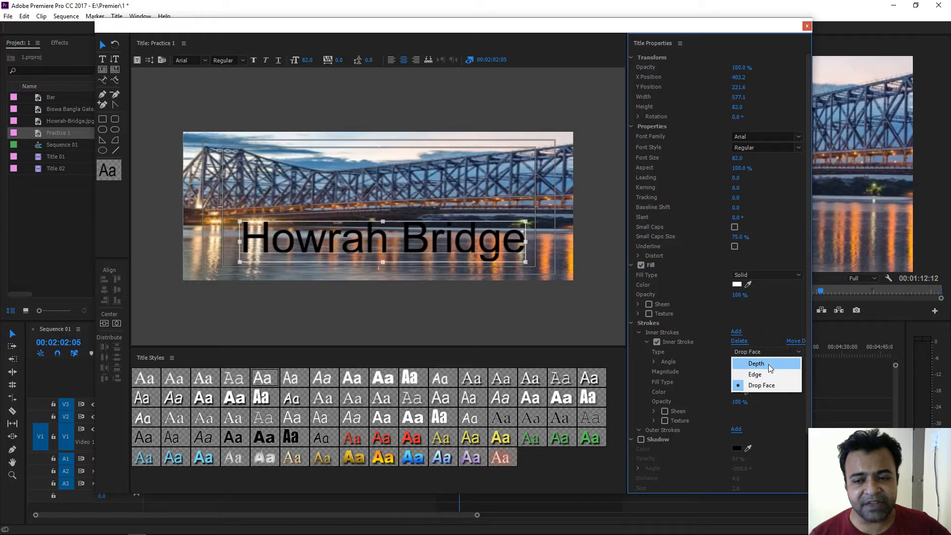
{"action": "left_click", "coordinate": [764, 374]}
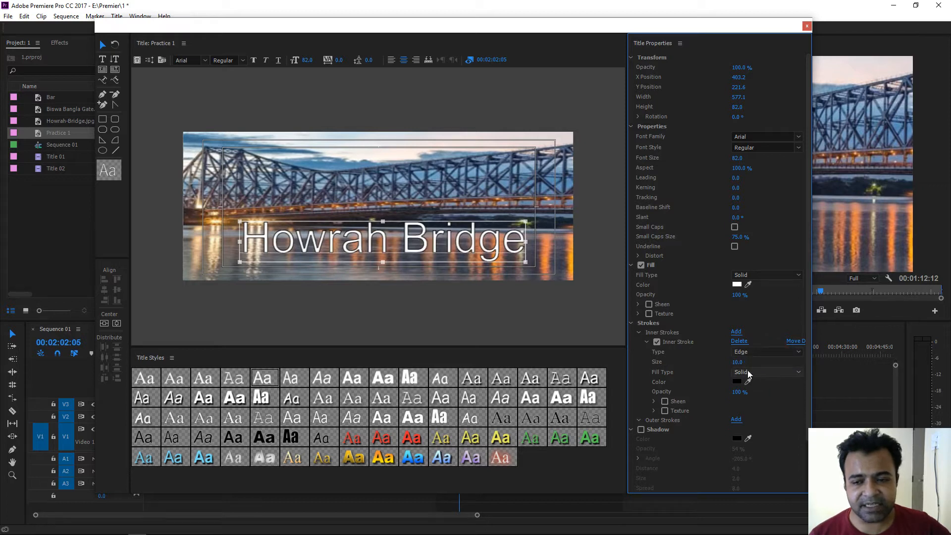
{"action": "mouse_move", "coordinate": [738, 364]}
{"action": "left_mouse_down"}
{"action": "mouse_move", "coordinate": [773, 364]}
{"action": "mouse_move", "coordinate": [733, 364]}
{"action": "left_mouse_up"}
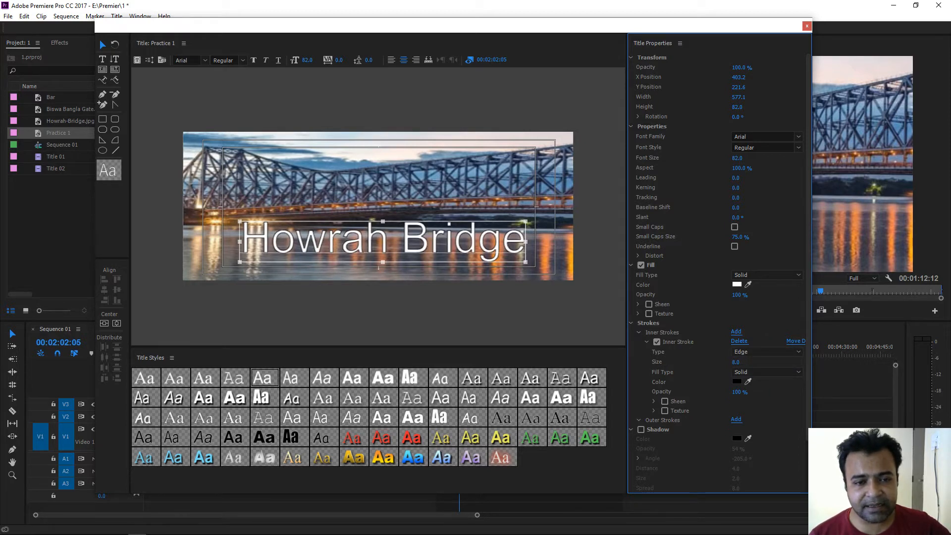
{"action": "left_click", "coordinate": [657, 342]}
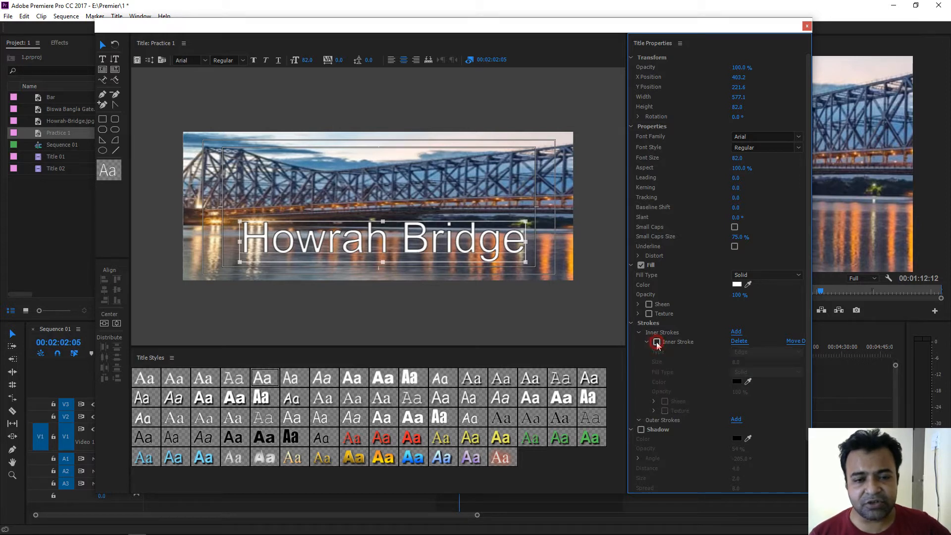
{"action": "left_click", "coordinate": [656, 342]}
{"action": "left_click", "coordinate": [657, 342]}
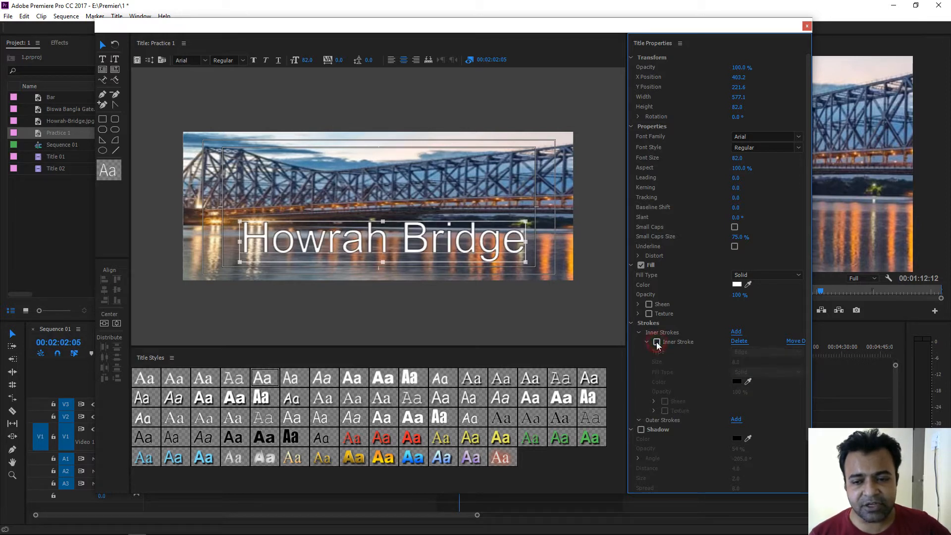
{"action": "left_click", "coordinate": [647, 341]}
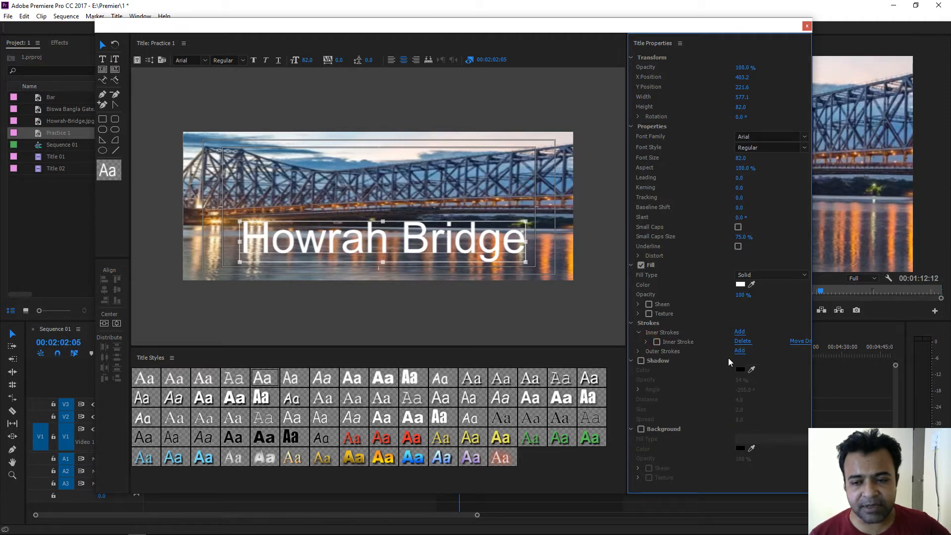
Add a black outer stroke of type Edge to the "Howrah Bridge" text with size 20.
{"action": "left_click", "coordinate": [740, 351]}
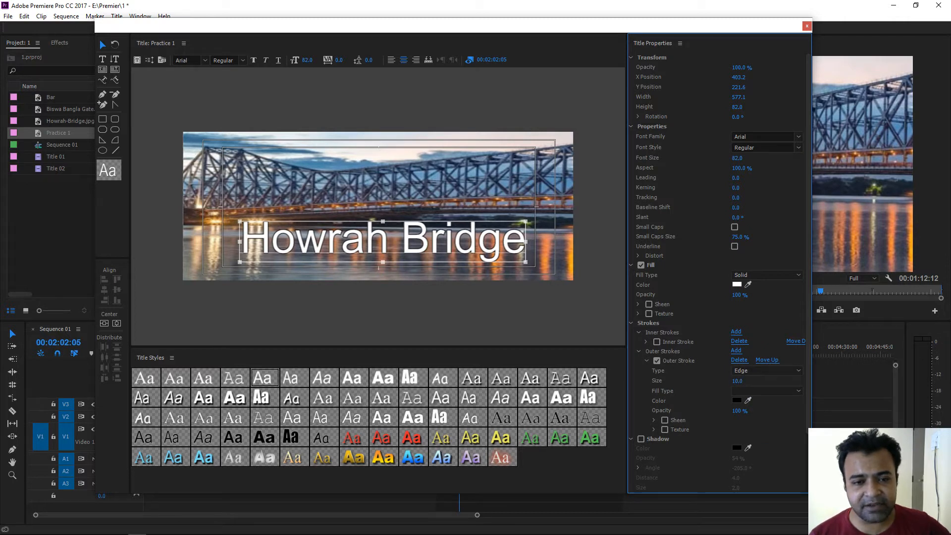
{"action": "mouse_move", "coordinate": [739, 381]}
{"action": "left_mouse_down"}
{"action": "mouse_move", "coordinate": [752, 381]}
{"action": "mouse_move", "coordinate": [742, 380]}
{"action": "left_mouse_up"}
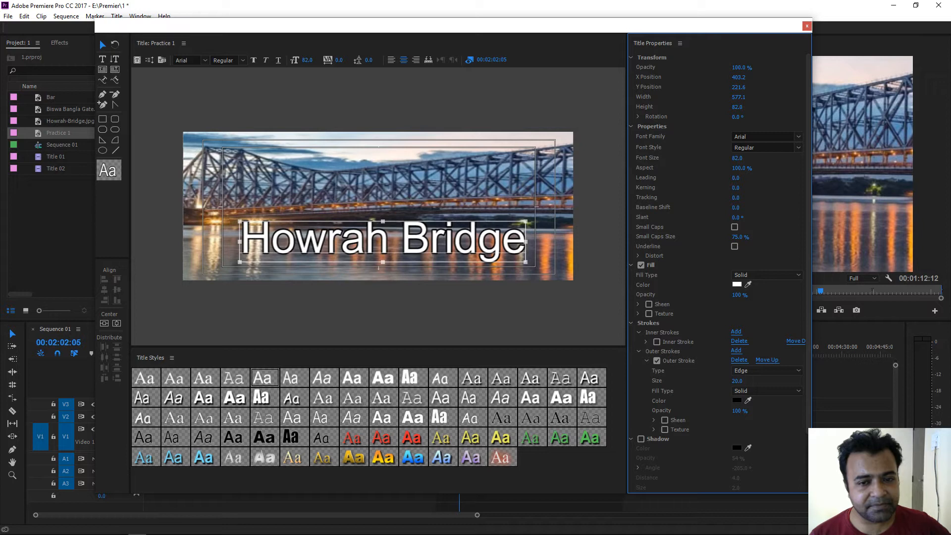
{"action": "left_click", "coordinate": [631, 323]}
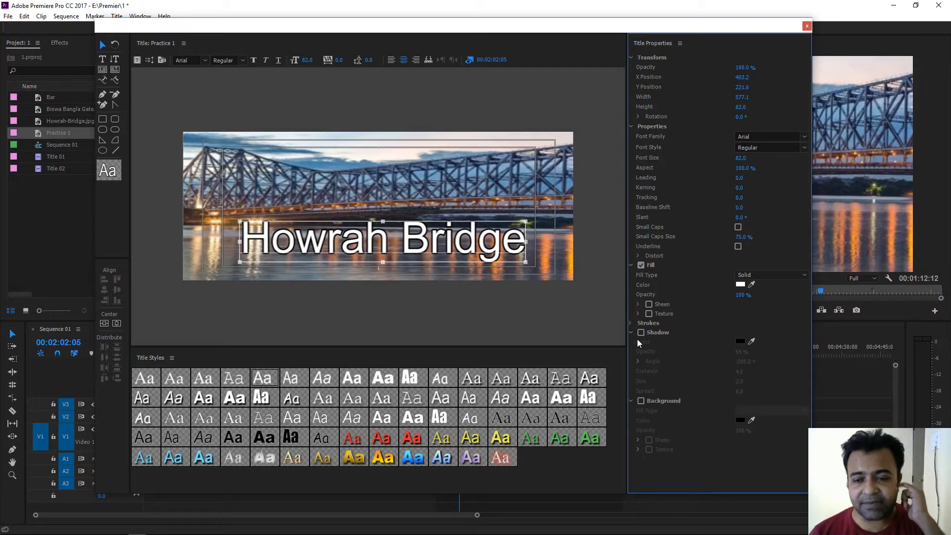
Enable a shadow on the "Howrah Bridge" text with 58% opacity and a dark muted red color.
{"action": "left_click", "coordinate": [642, 332]}
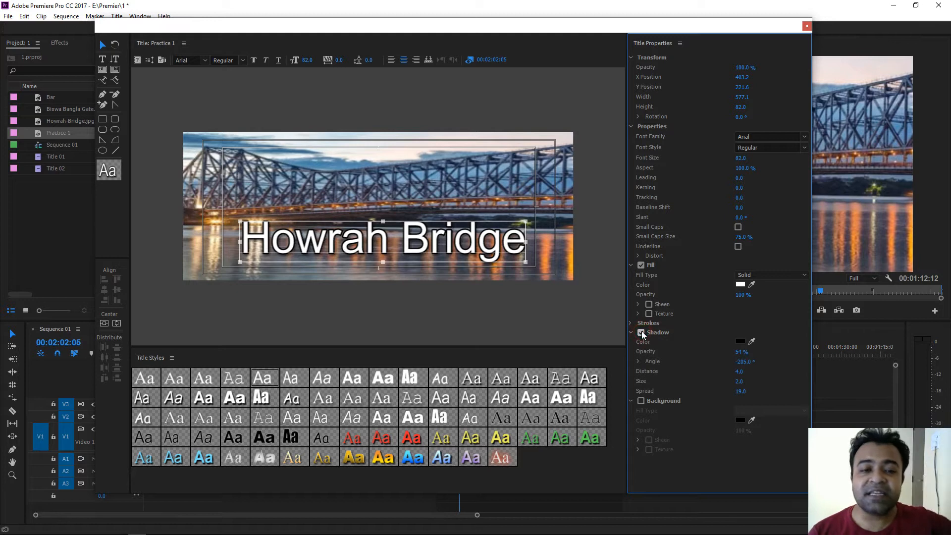
{"action": "mouse_move", "coordinate": [747, 356]}
{"action": "left_mouse_down"}
{"action": "mouse_move", "coordinate": [772, 355]}
{"action": "mouse_move", "coordinate": [754, 355]}
{"action": "left_mouse_up"}
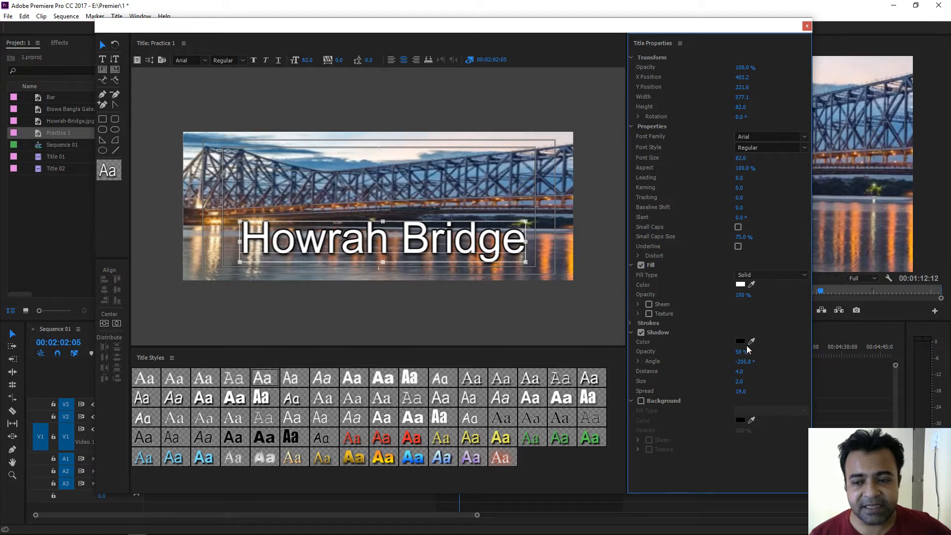
{"action": "left_click", "coordinate": [743, 341]}
{"action": "left_click", "coordinate": [451, 312]}
{"action": "left_click", "coordinate": [449, 316]}
{"action": "left_click", "coordinate": [433, 326]}
{"action": "left_click", "coordinate": [583, 219]}
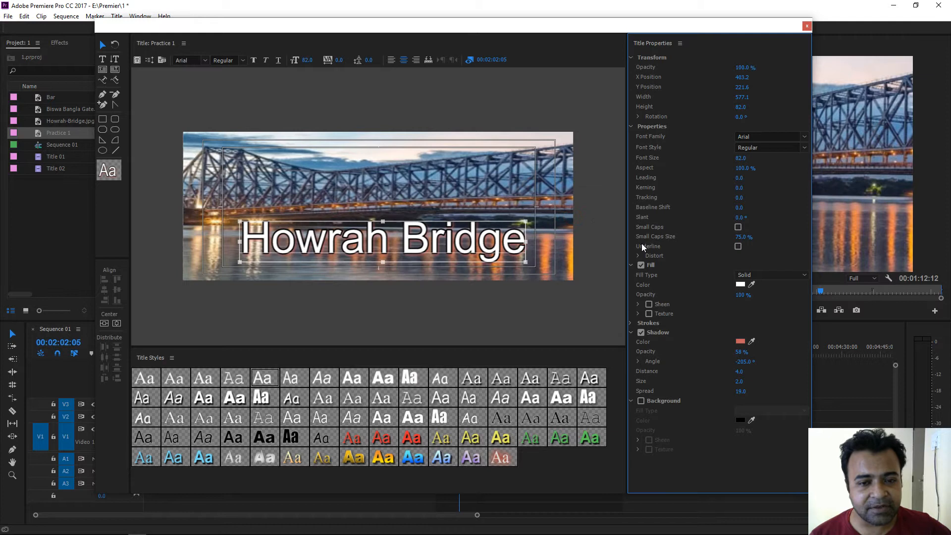
{"action": "left_click", "coordinate": [740, 341]}
{"action": "left_click_drag", "start_coordinate": [453, 305], "coordinate": [412, 261]}
{"action": "left_click", "coordinate": [585, 220]}
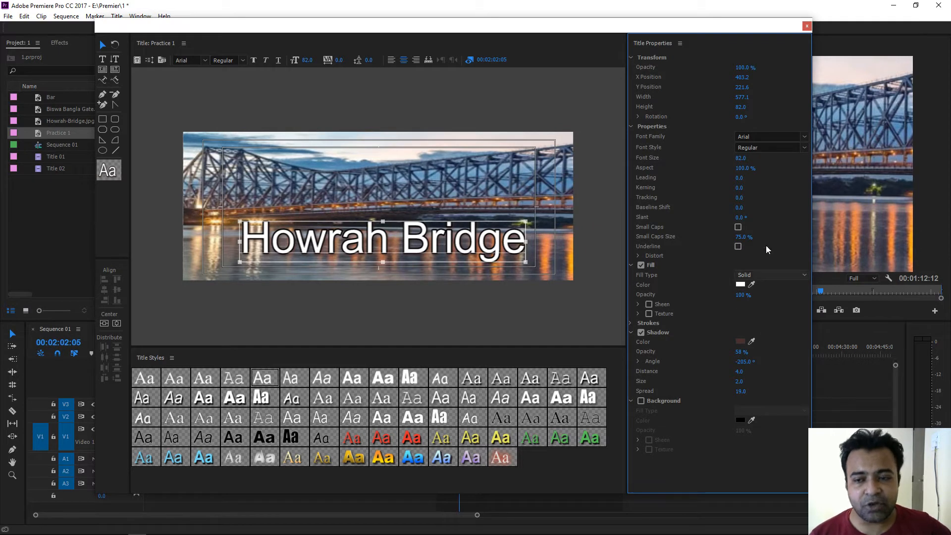
Reduce the "Howrah Bridge" text to font size 41, move it down near the frame's lower edge, and close the title editor.
{"action": "left_click_drag", "start_coordinate": [744, 160], "coordinate": [674, 175]}
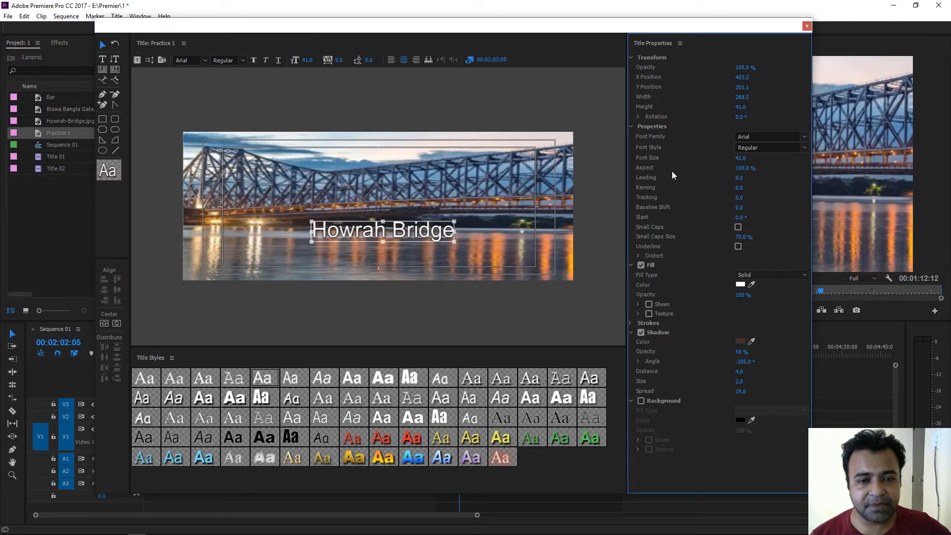
{"action": "left_click_drag", "start_coordinate": [439, 233], "coordinate": [428, 256]}
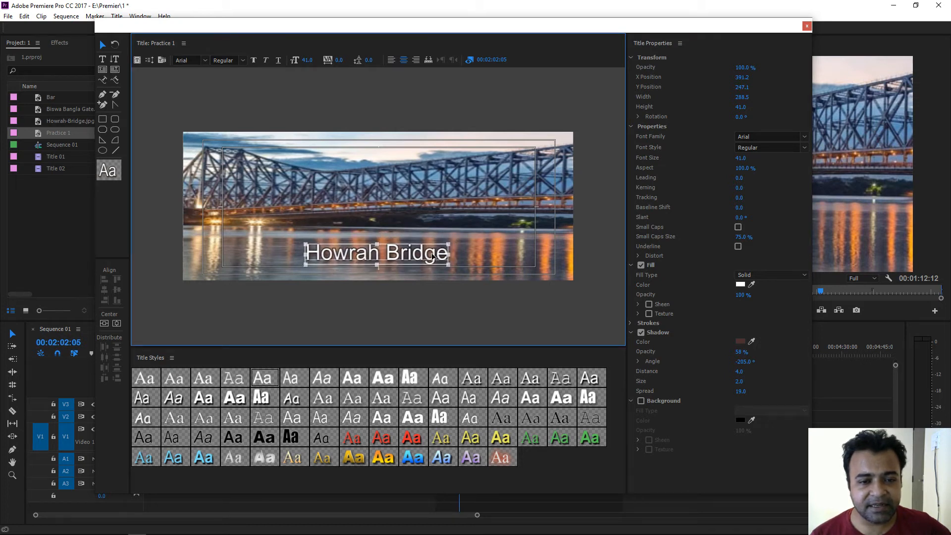
{"action": "left_click", "coordinate": [808, 26]}
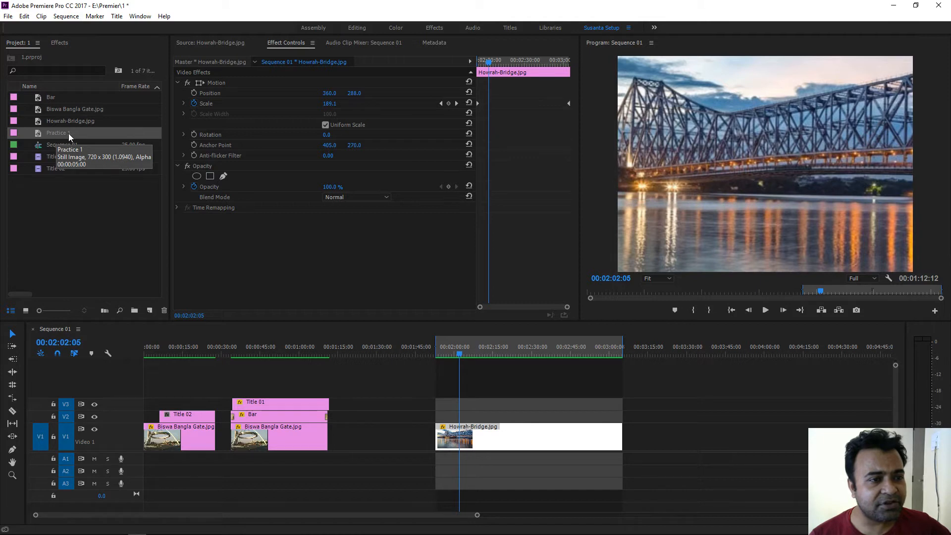
Place the Practice 1 title on V2 at 00:02:02:05 above the Howrah-Bridge.jpg clip and extend its end to about 00:02:40.
{"action": "left_click_drag", "start_coordinate": [64, 134], "coordinate": [455, 414]}
{"action": "left_click_drag", "start_coordinate": [459, 356], "coordinate": [469, 357]}
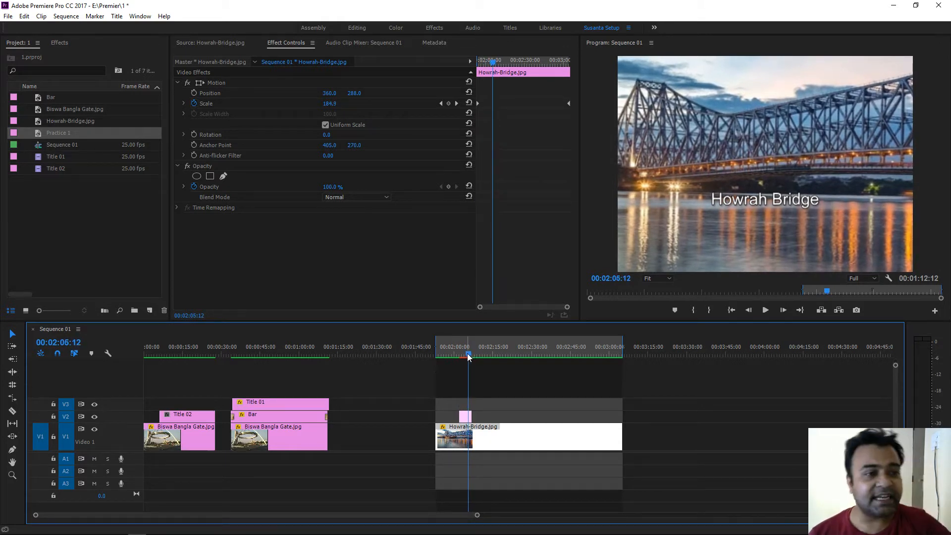
{"action": "left_click_drag", "start_coordinate": [472, 416], "coordinate": [558, 417]}
{"action": "left_click_drag", "start_coordinate": [481, 357], "coordinate": [485, 358]}
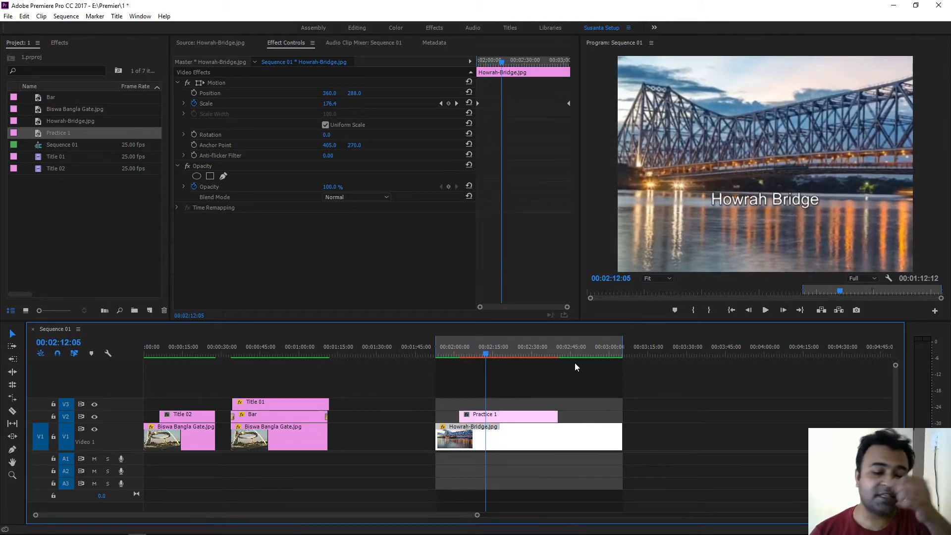
Lower the Practice 1 title in the frame by setting its vertical position to 399.
{"action": "left_click", "coordinate": [520, 417]}
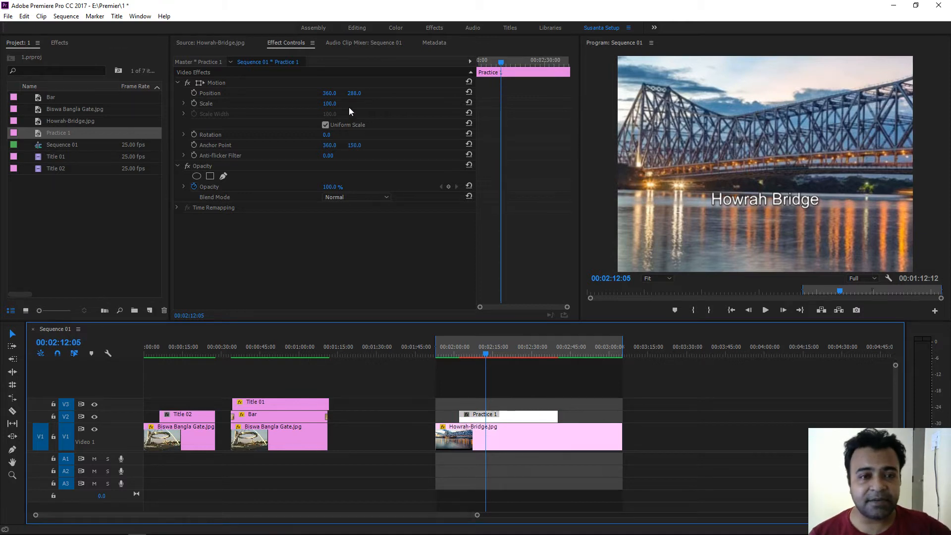
{"action": "left_click_drag", "start_coordinate": [353, 97], "coordinate": [409, 97]}
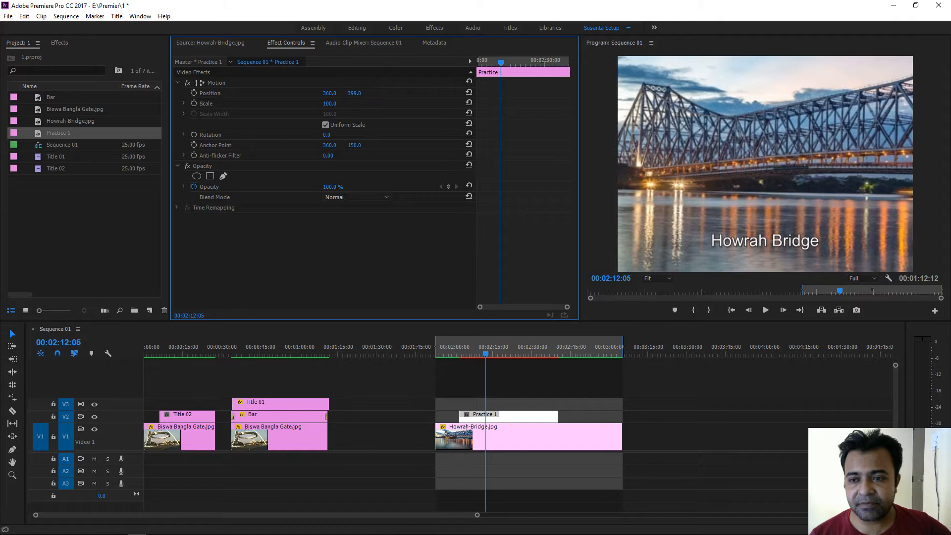
Apply the default transition to both ends of the Practice 1 clip.
{"action": "left_click", "coordinate": [503, 418]}
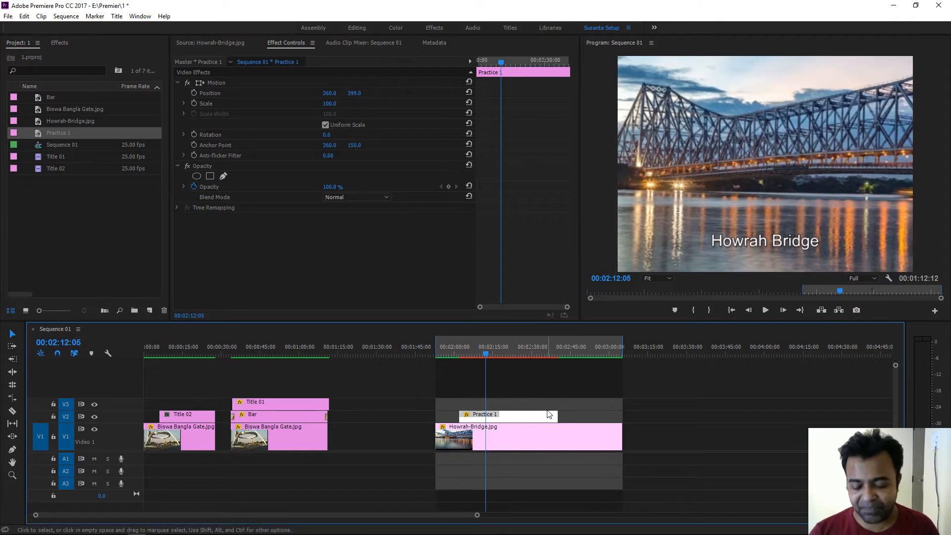
{"action": "key", "text": "Up"}
{"action": "key", "text": "ctrl+d"}
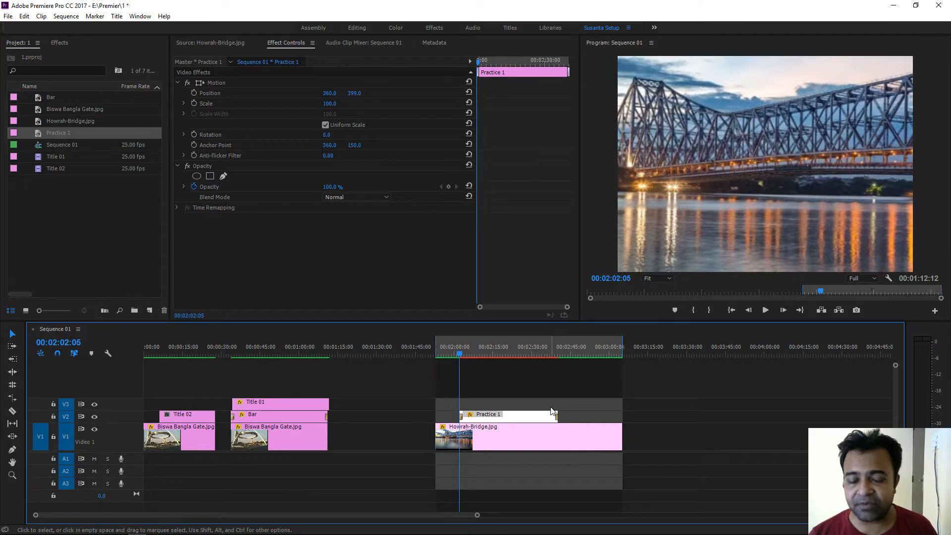
Render the marked section and play back the transitions at the start and end of the Practice 1 title.
{"action": "key", "text": "Return"}
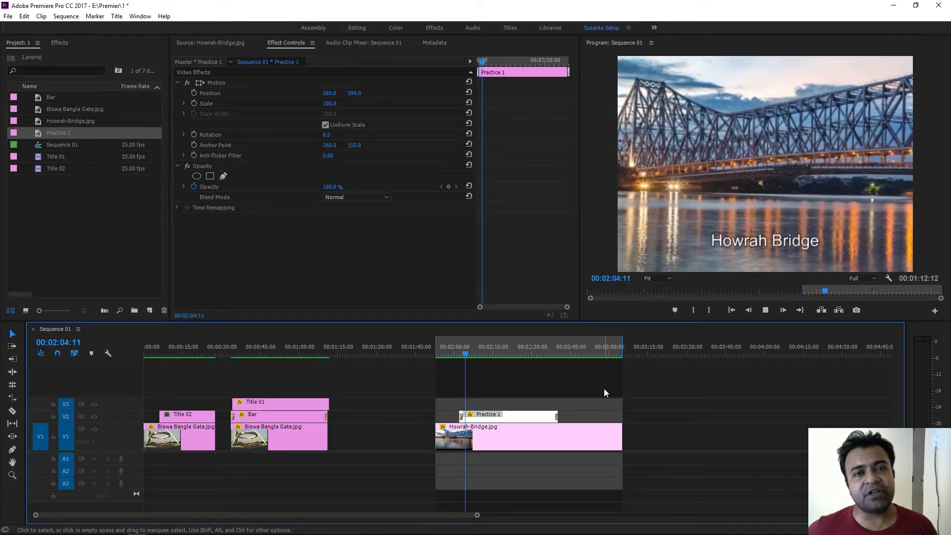
{"action": "left_click", "coordinate": [554, 349]}
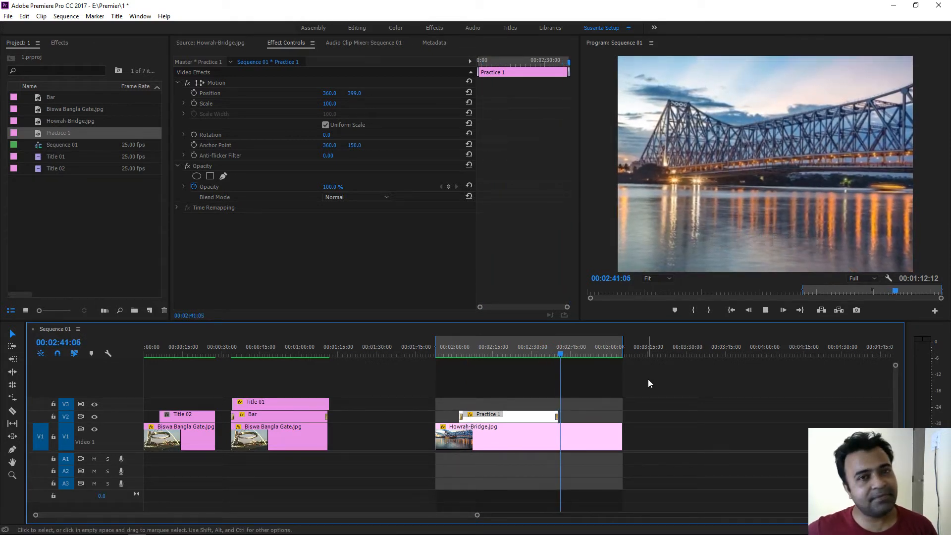
{"action": "key", "text": "space"}
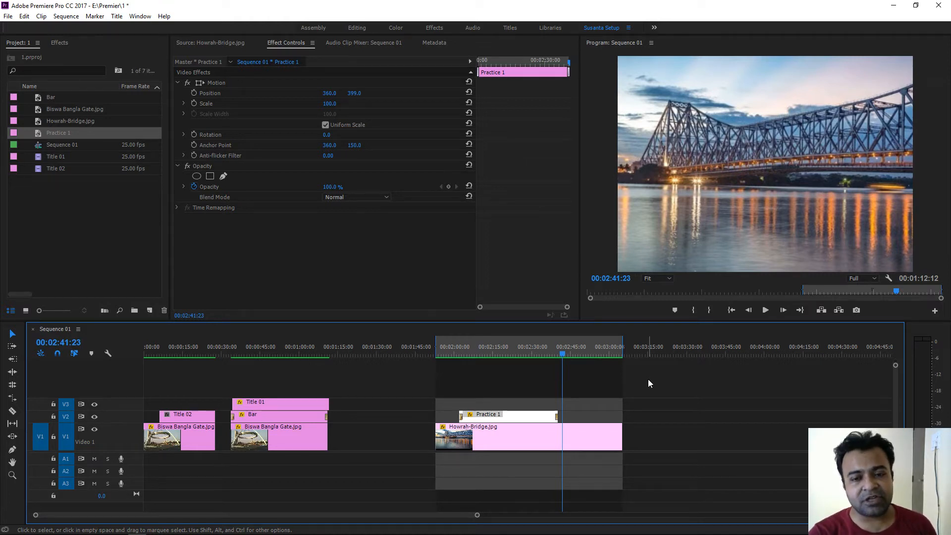
Duplicate the Howrah-Bridge.jpg clip on V1 so the copy starts at about 00:03:21.
{"action": "left_click_drag", "start_coordinate": [658, 394], "coordinate": [747, 436]}
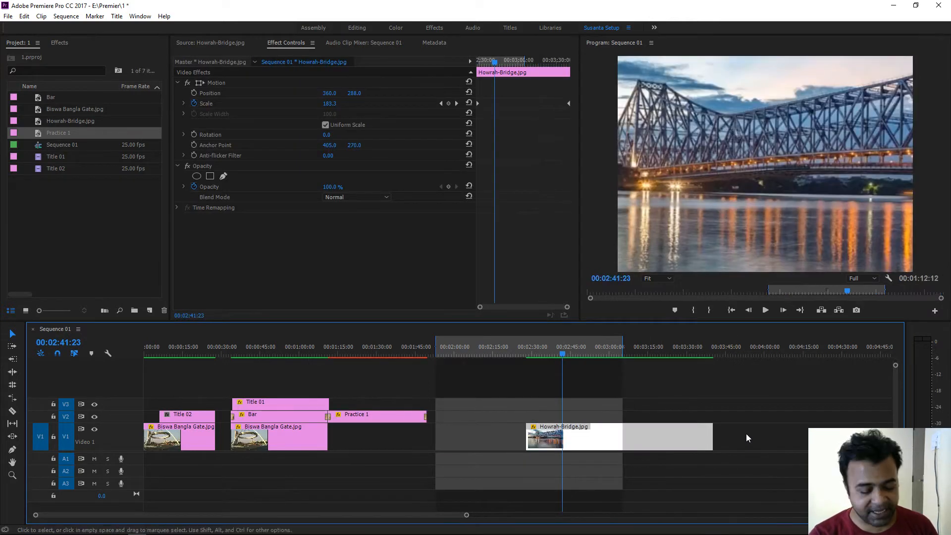
{"action": "key", "text": "ctrl+z"}
{"action": "left_click", "coordinate": [530, 439]}
{"action": "left_click_drag", "start_coordinate": [514, 442], "coordinate": [742, 441]}
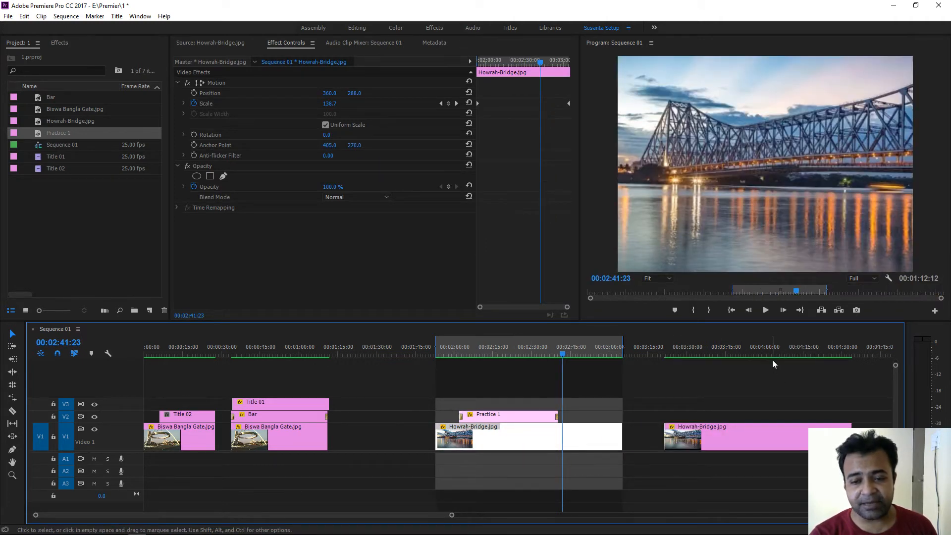
Mark the duplicated Howrah-Bridge.jpg clip's range on the timeline and return to the Practice 1 title at about 00:02:22.
{"action": "left_click", "coordinate": [700, 349]}
{"action": "key", "text": "Up"}
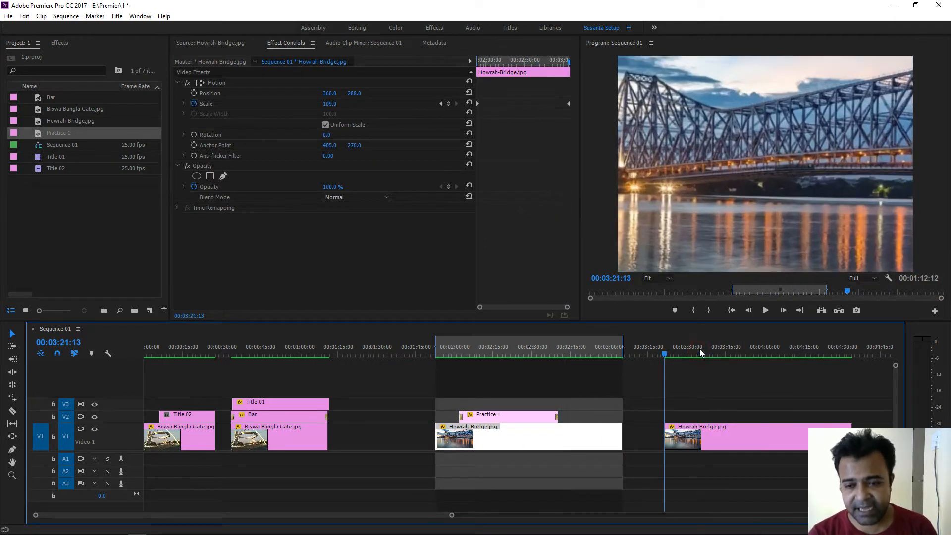
{"action": "key", "text": "x"}
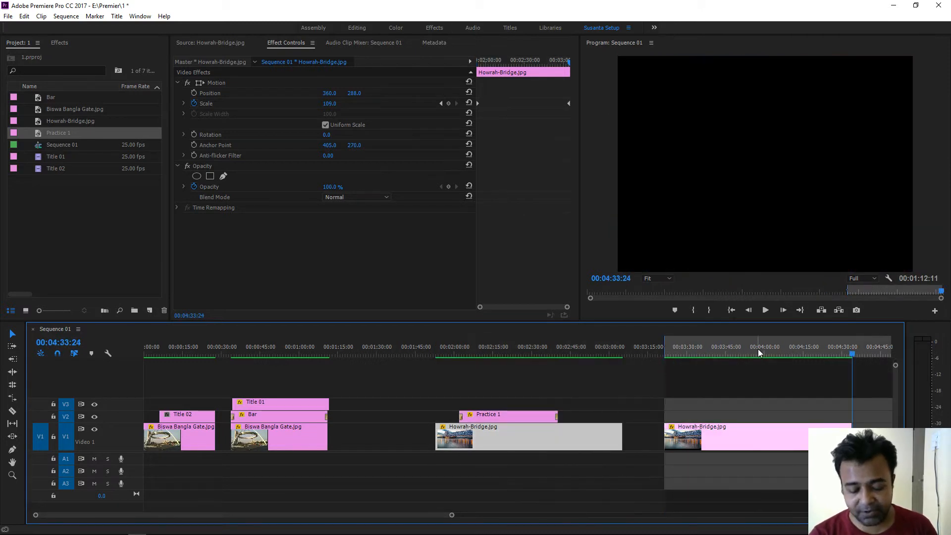
{"action": "left_click", "coordinate": [501, 349]}
{"action": "left_click_drag", "start_coordinate": [524, 352], "coordinate": [512, 355]}
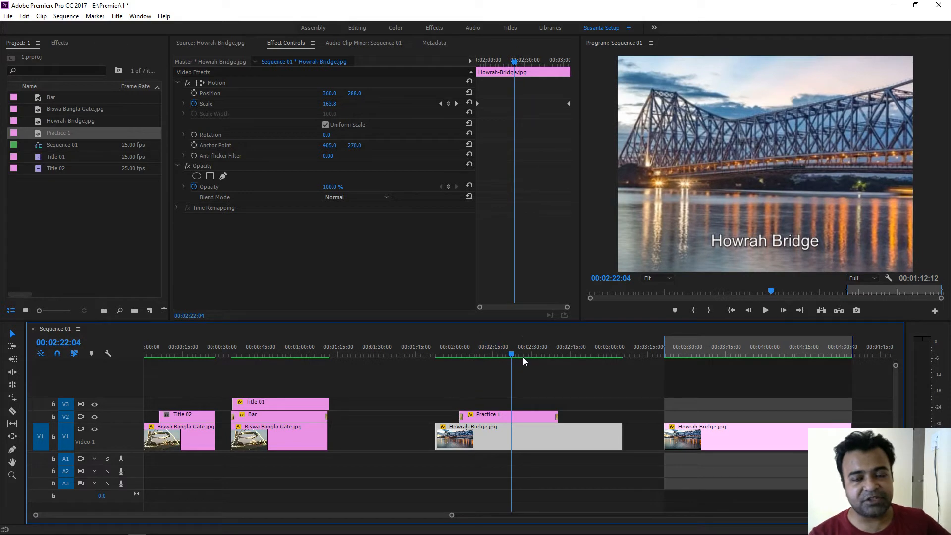
Duplicate the Practice 1 title in the project list and delete that copy.
{"action": "left_click", "coordinate": [63, 199]}
{"action": "left_click", "coordinate": [54, 132]}
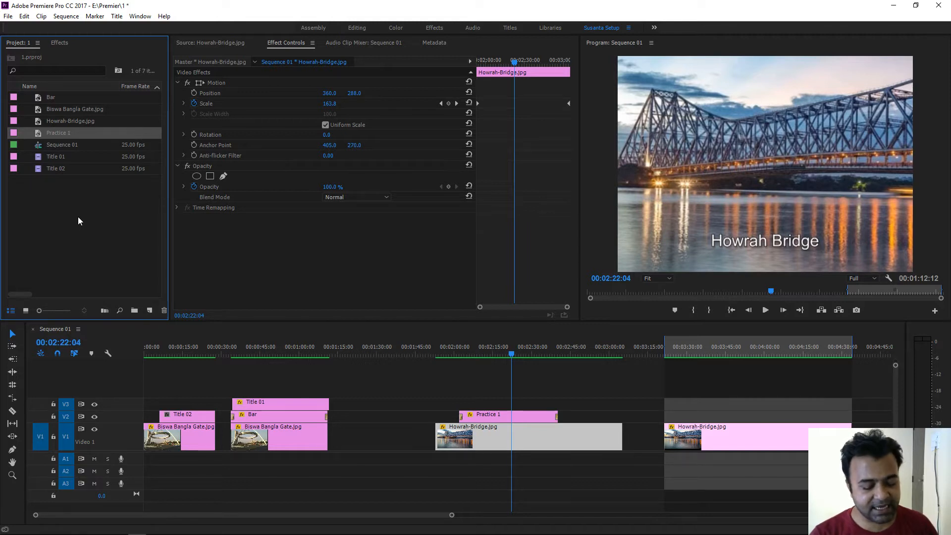
{"action": "right_click", "coordinate": [69, 136]}
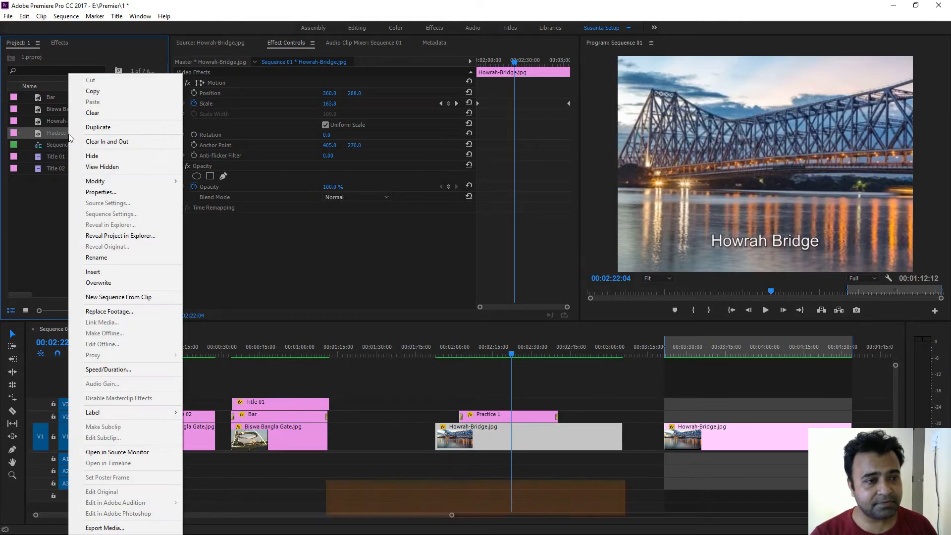
{"action": "left_click", "coordinate": [105, 129]}
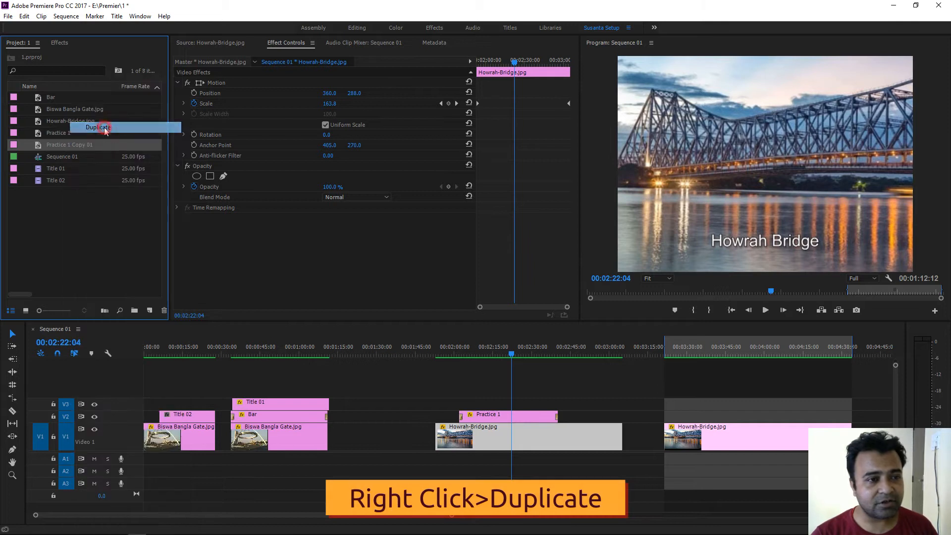
{"action": "left_click", "coordinate": [65, 212]}
{"action": "left_click", "coordinate": [69, 146]}
{"action": "key", "text": "Delete"}
Copy and paste the Practice 1 title within the project and rename the copy Practice 2.
{"action": "left_click", "coordinate": [63, 133]}
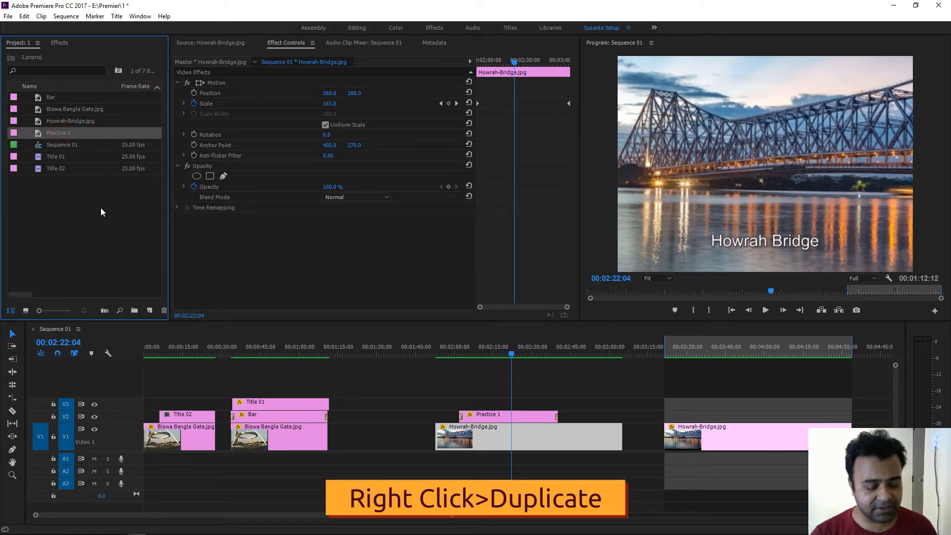
{"action": "key", "text": "ctrl+v"}
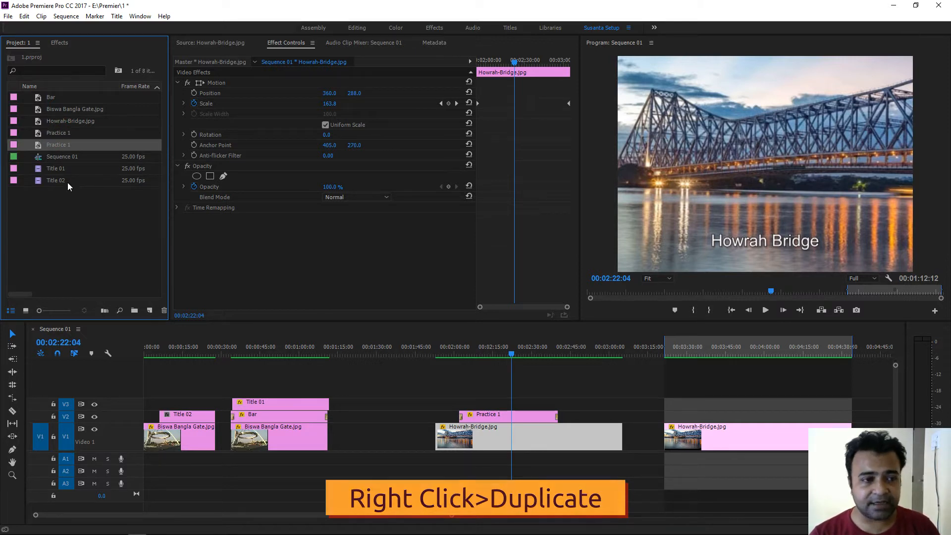
{"action": "right_click", "coordinate": [58, 145]}
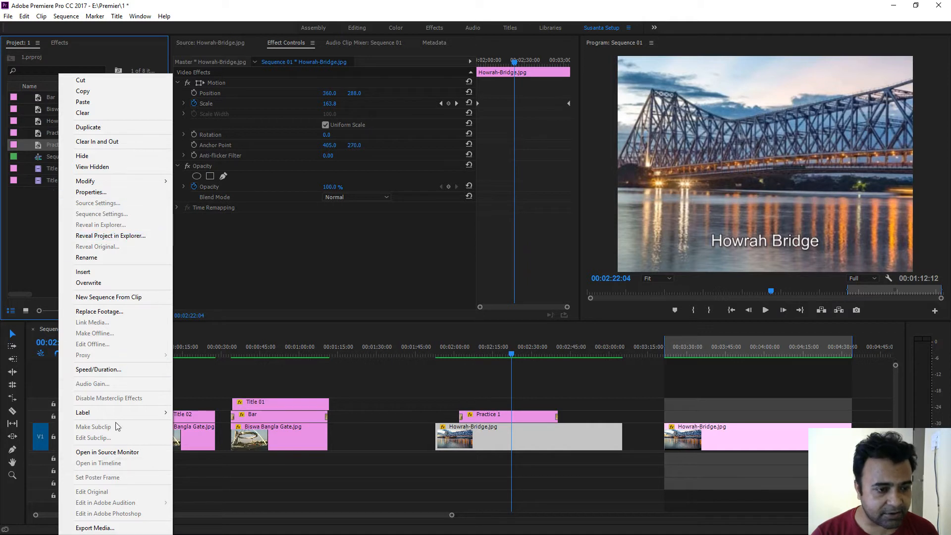
{"action": "left_click", "coordinate": [94, 257]}
{"action": "type", "text": "Practice 2"}
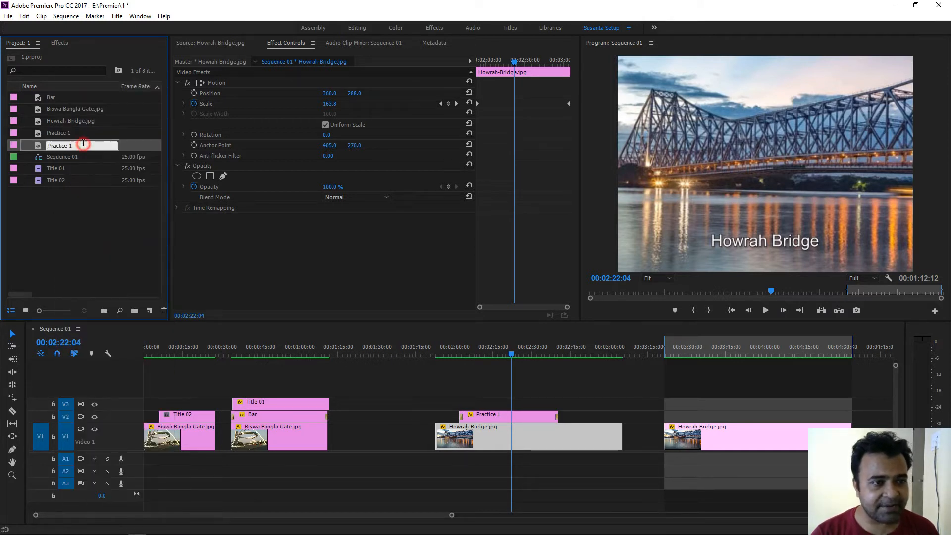
{"action": "left_click", "coordinate": [90, 253]}
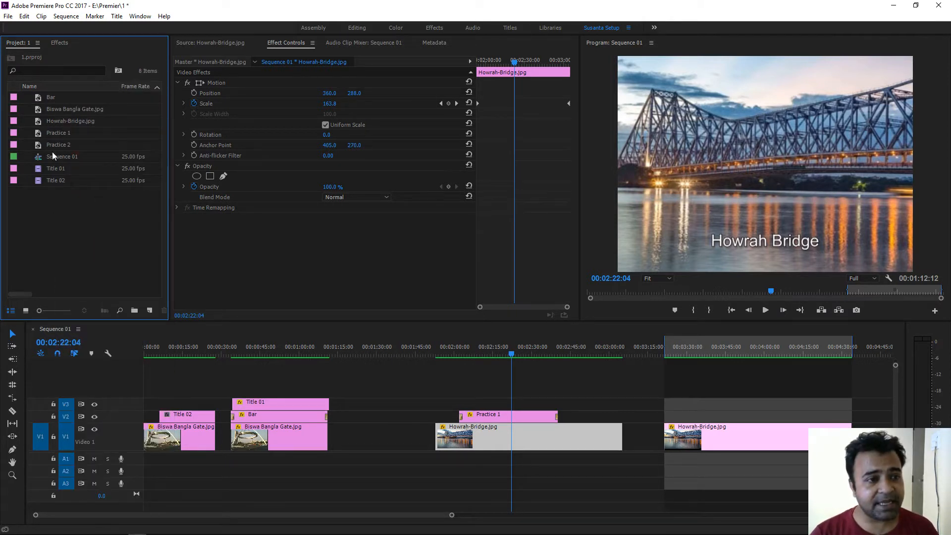
Delete the duplicated Howrah-Bridge.jpg clip that starts at about 00:03:21 on V1.
{"action": "left_click", "coordinate": [59, 149]}
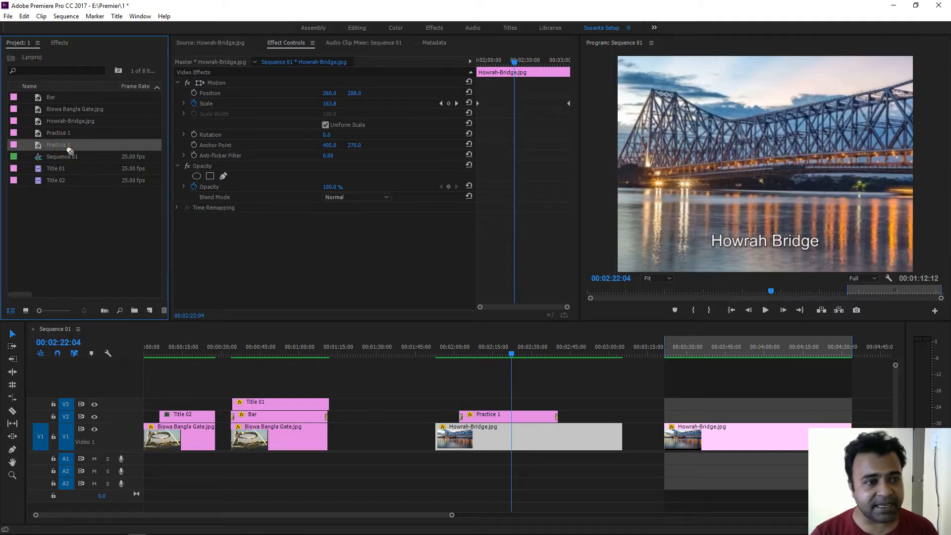
{"action": "left_click", "coordinate": [741, 444]}
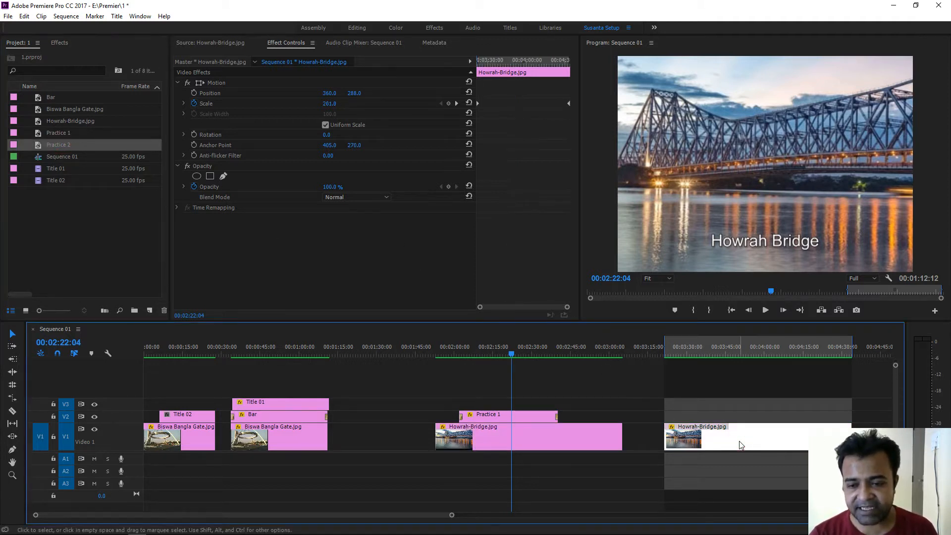
{"action": "key", "text": "Delete"}
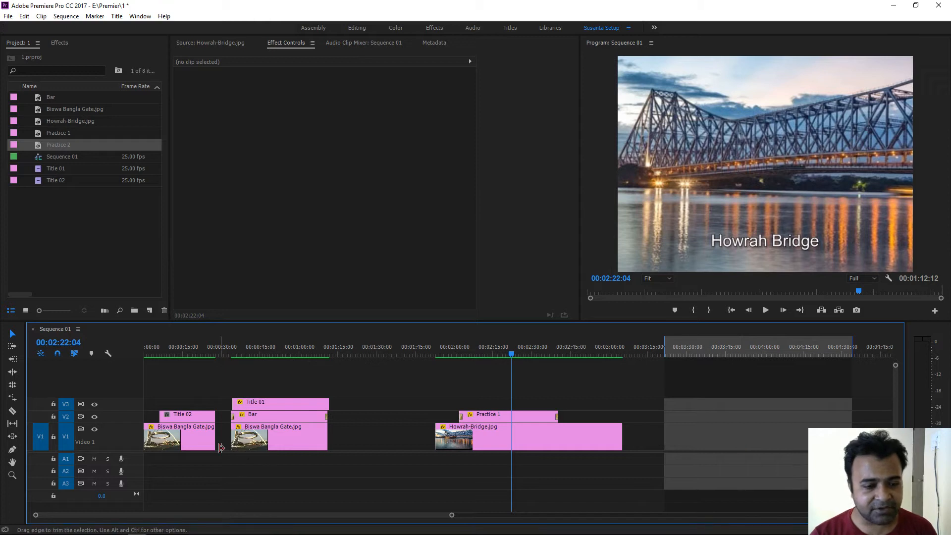
Duplicate the Biswa Bangla Gate.jpg clip beneath Bar and Title 01 so the V1 copy starts at about 00:03:21.
{"action": "left_click", "coordinate": [298, 444]}
{"action": "left_click_drag", "start_coordinate": [296, 441], "coordinate": [686, 439]}
{"action": "key", "text": "ctrl+z"}
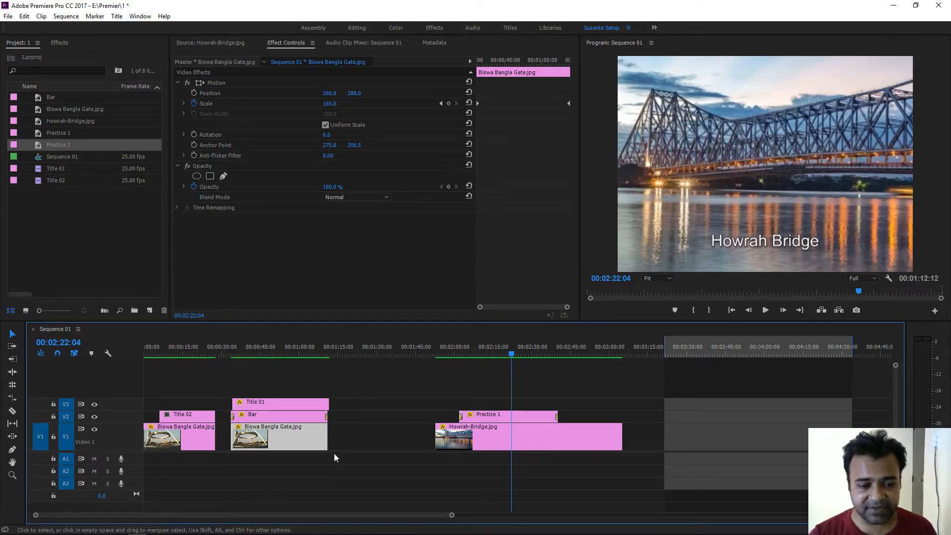
{"action": "left_click_drag", "start_coordinate": [317, 442], "coordinate": [750, 444]}
Mark the copied Biswa Bangla Gate.jpg clip's range from 00:03:21:13 to its end, and render and play that section.
{"action": "key", "text": "Up"}
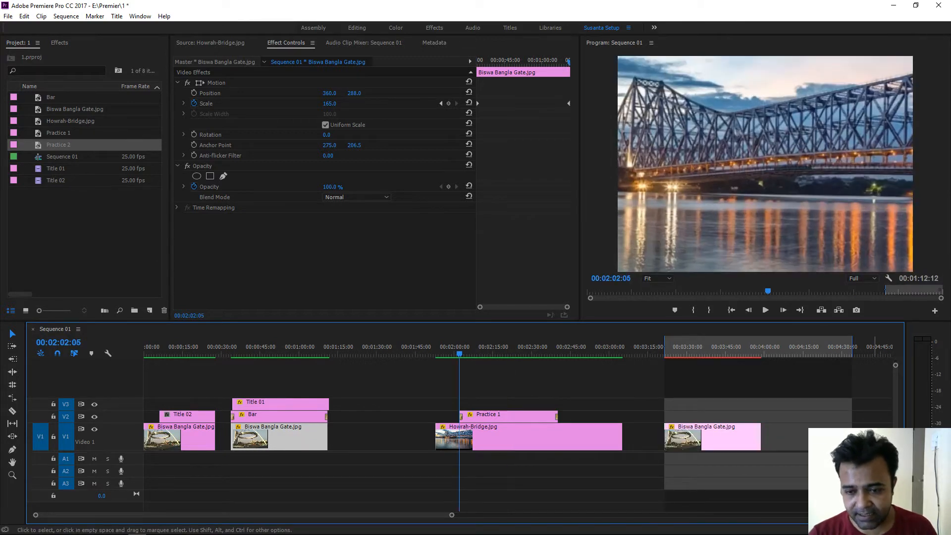
{"action": "key", "text": "Down"}
{"action": "key", "text": "Down"}
{"action": "key", "text": "Down"}
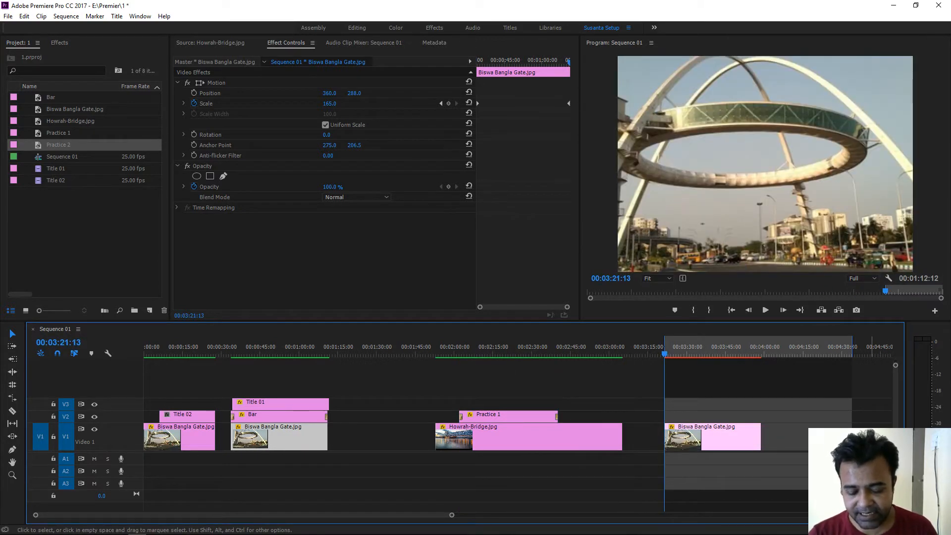
{"action": "key", "text": "Down"}
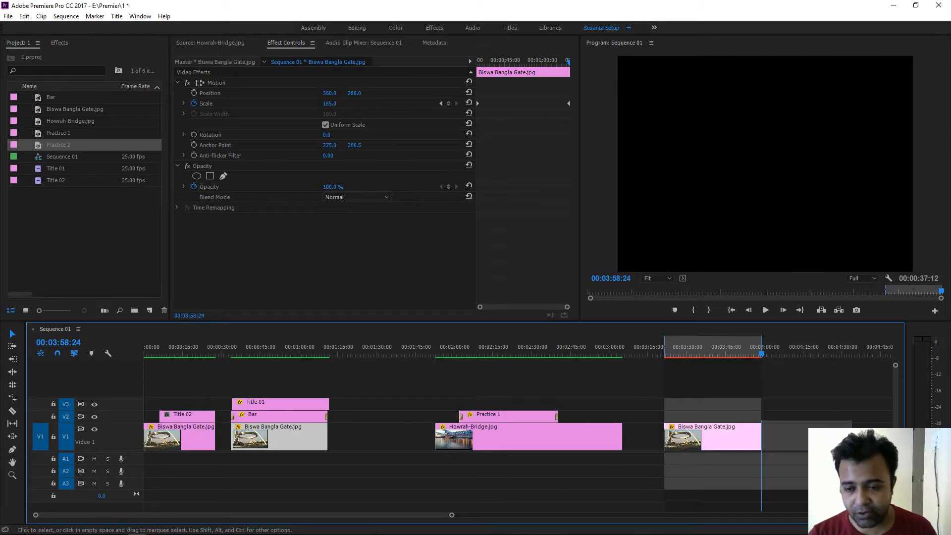
{"action": "key", "text": "Return"}
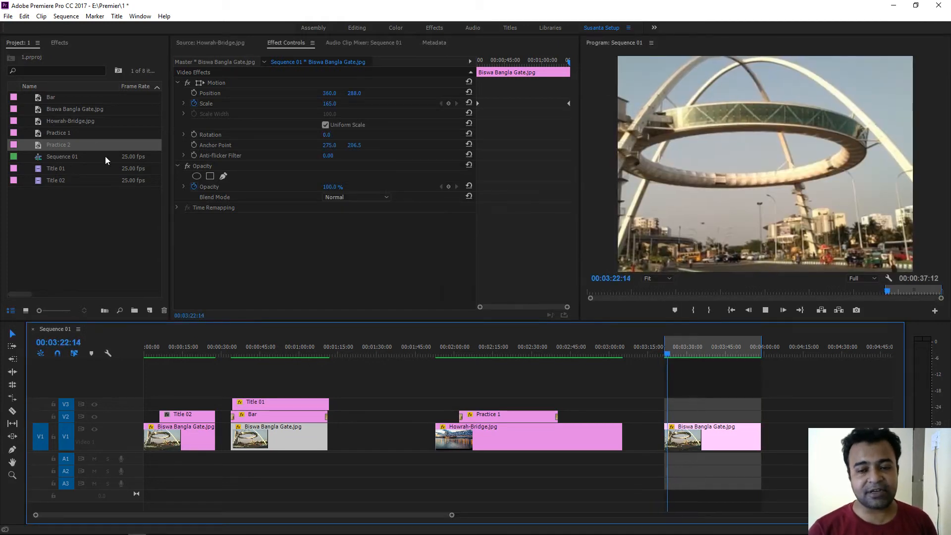
Place the Practice 2 title on V2 from about 00:03:28 to 00:03:51 with default transitions at both ends.
{"action": "left_click", "coordinate": [53, 133]}
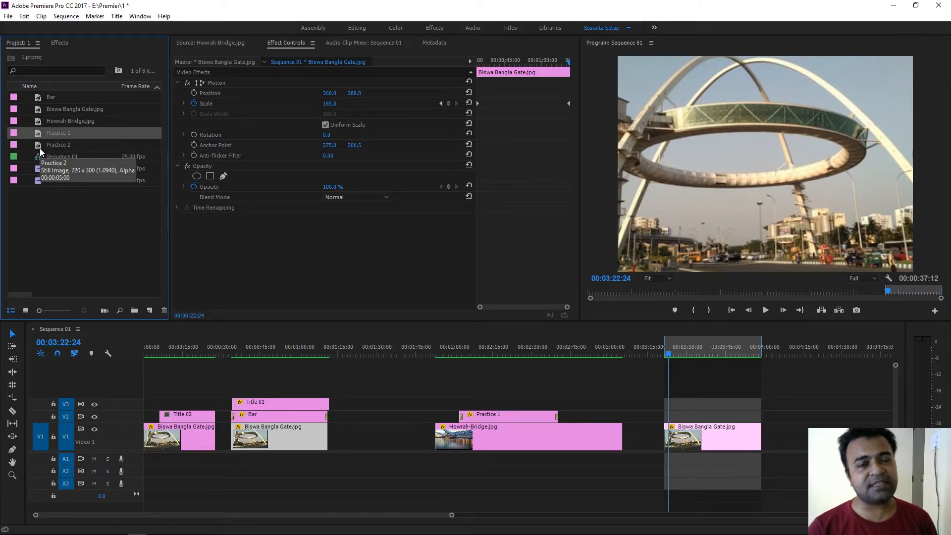
{"action": "left_click", "coordinate": [41, 146]}
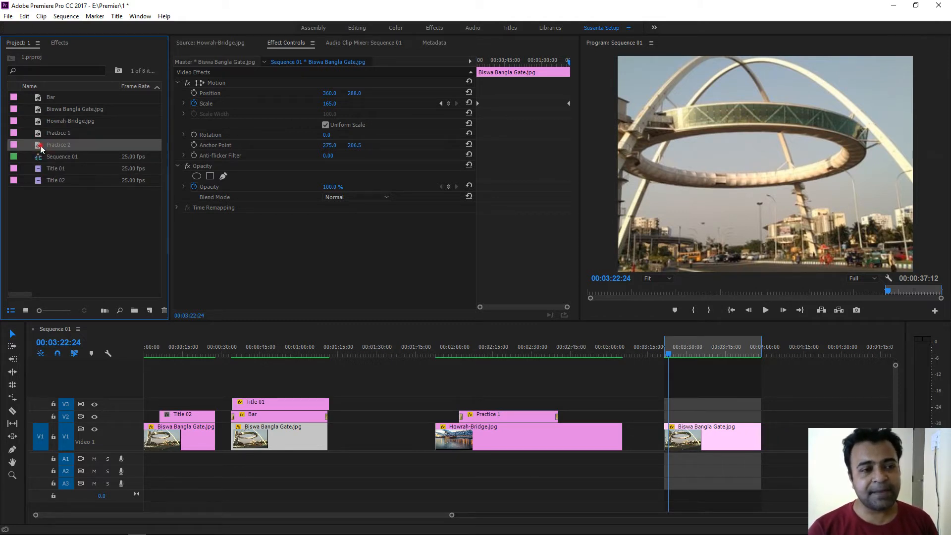
{"action": "left_click_drag", "start_coordinate": [643, 353], "coordinate": [715, 422]}
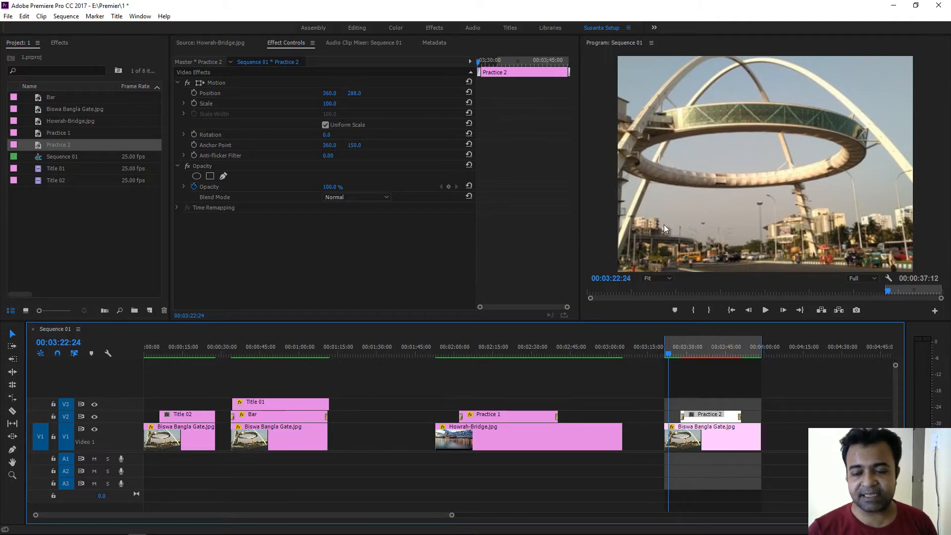
Lower the Practice 2 title in the frame by setting its vertical position to 413.
{"action": "left_click_drag", "start_coordinate": [674, 355], "coordinate": [709, 353]}
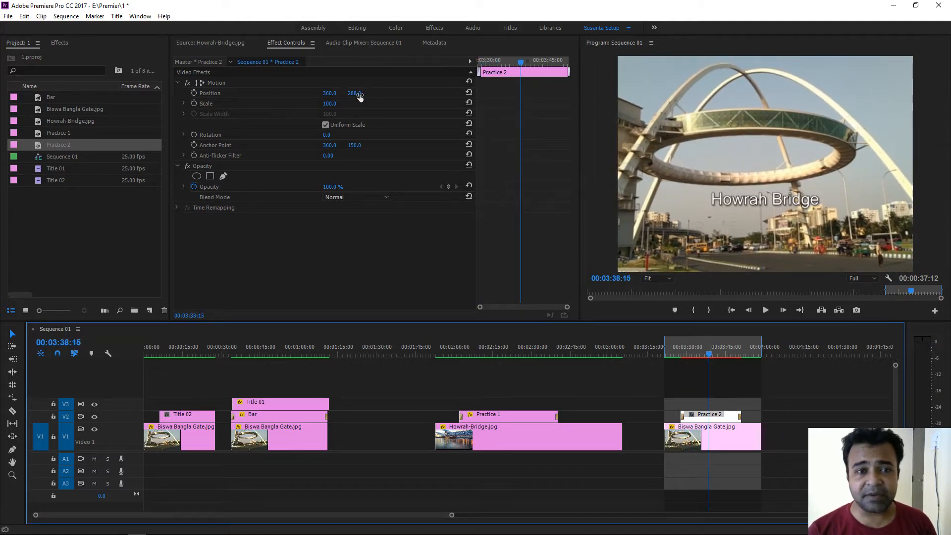
{"action": "left_click_drag", "start_coordinate": [360, 96], "coordinate": [422, 96]}
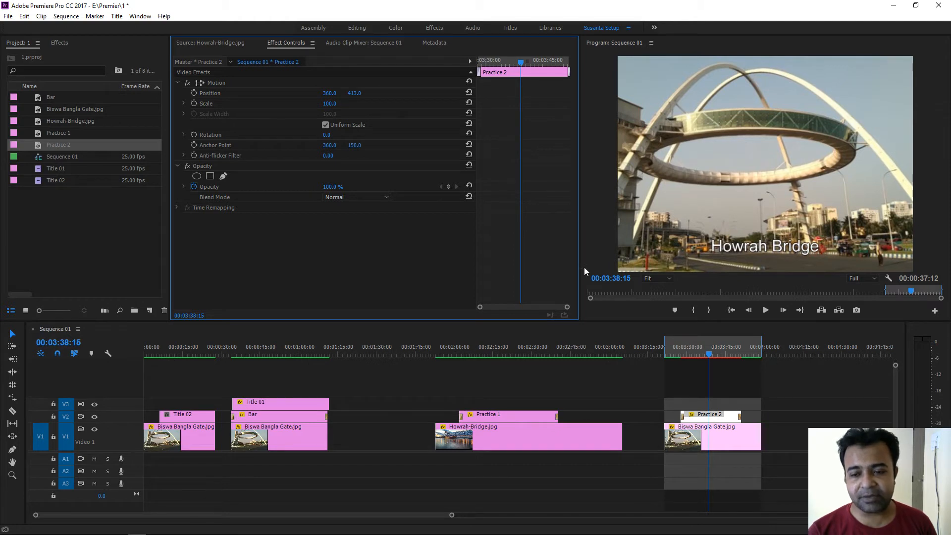
Replace the text of the Practice 2 title on the timeline with "Biswa Bangla Gate" and close the title editor.
{"action": "left_click", "coordinate": [721, 419]}
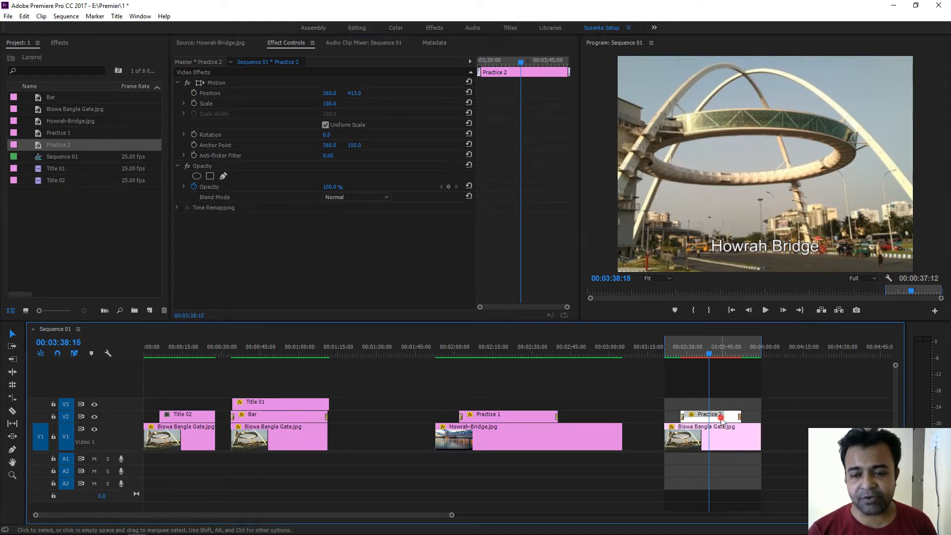
{"action": "double_click", "coordinate": [721, 419]}
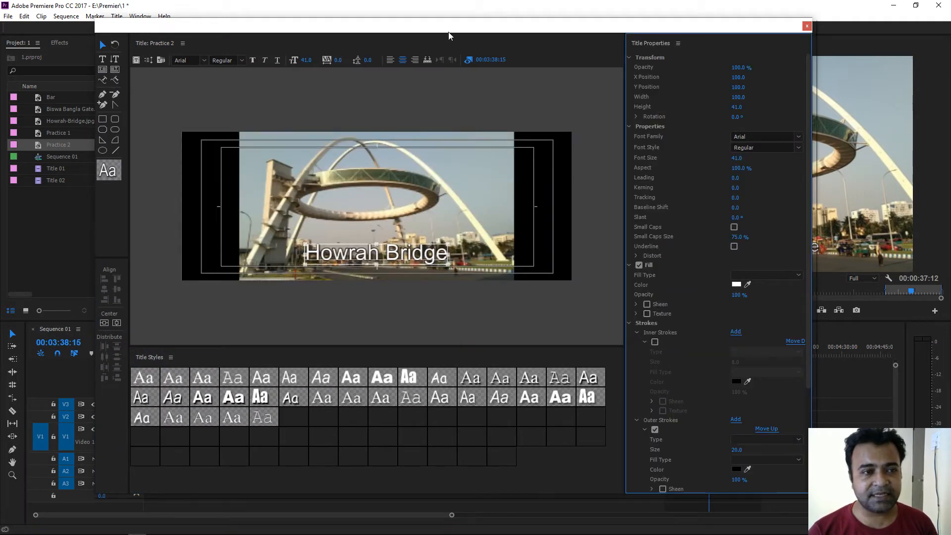
{"action": "left_click_drag", "start_coordinate": [403, 26], "coordinate": [476, 27]}
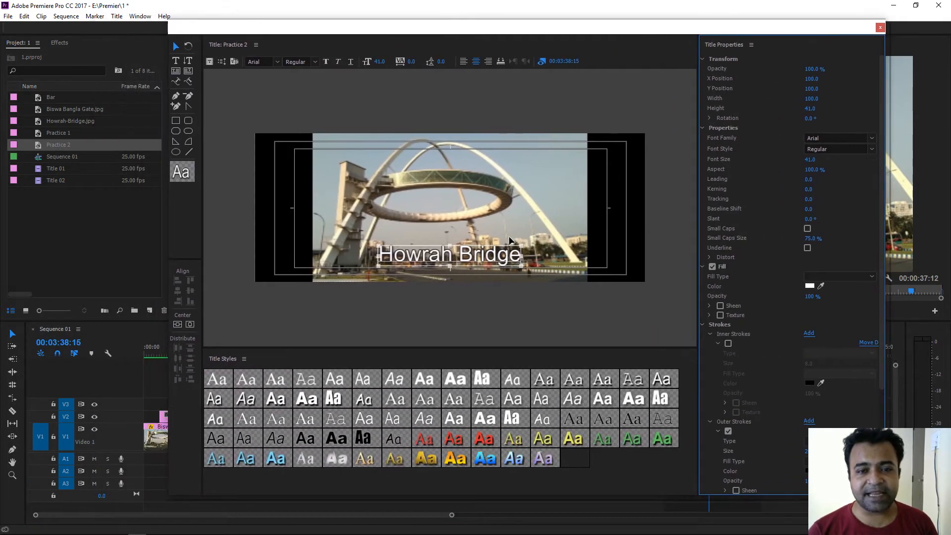
{"action": "double_click", "coordinate": [500, 258]}
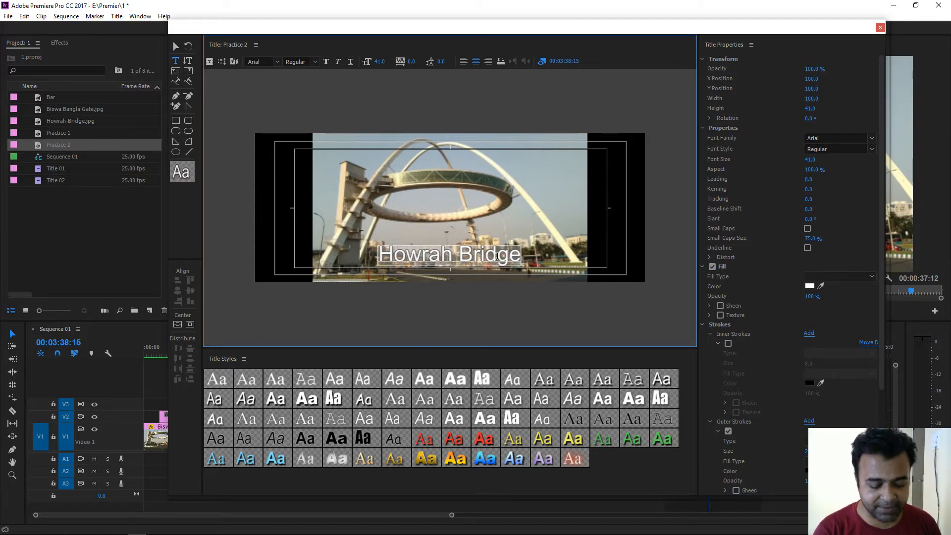
{"action": "type", "text": "Biswa Bangla Gate"}
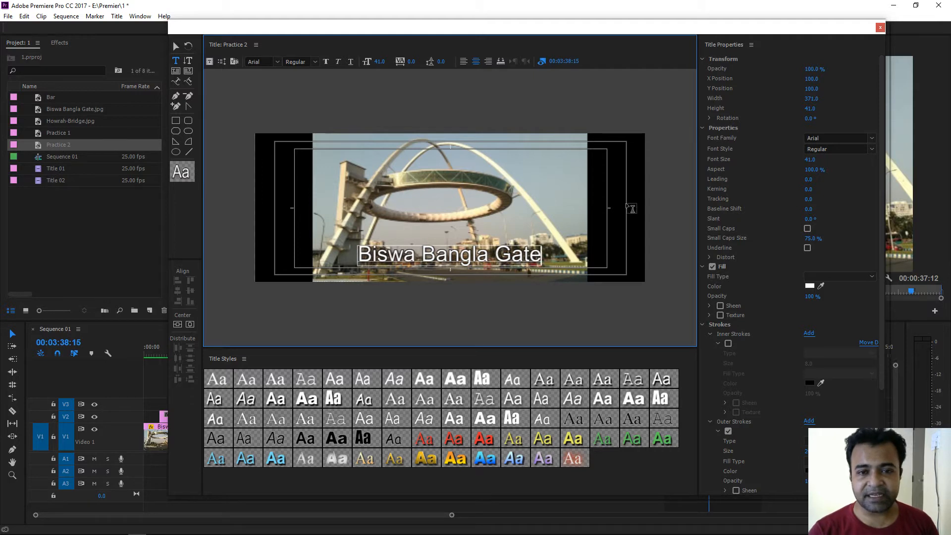
{"action": "left_click", "coordinate": [881, 28]}
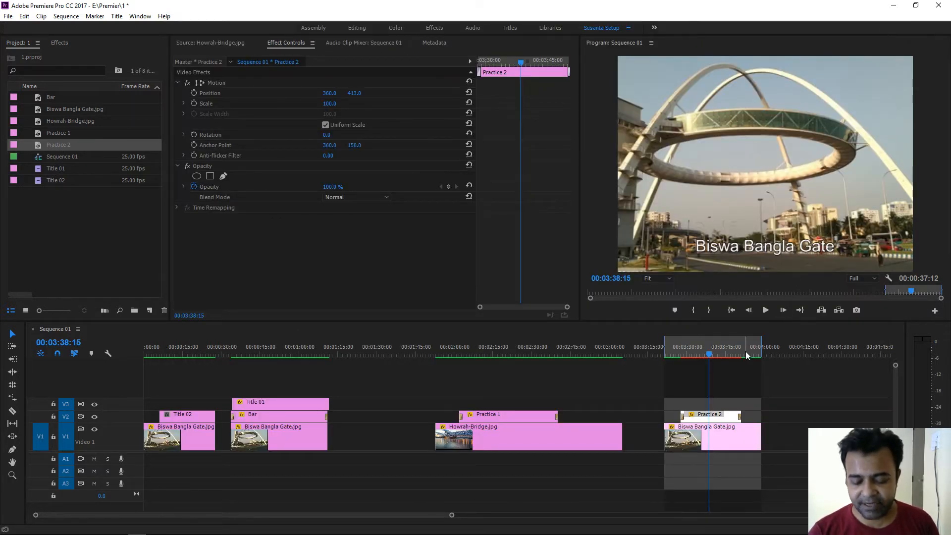
Render the marked section, play back the Biswa Bangla Gate title, and return to the Howrah Bridge title at about 00:02:22.
{"action": "key", "text": "Return"}
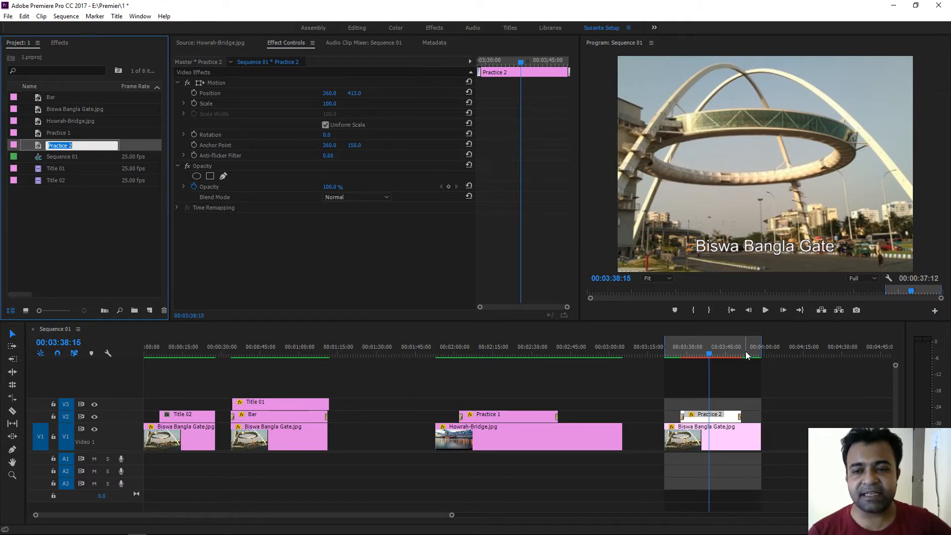
{"action": "left_click", "coordinate": [739, 386]}
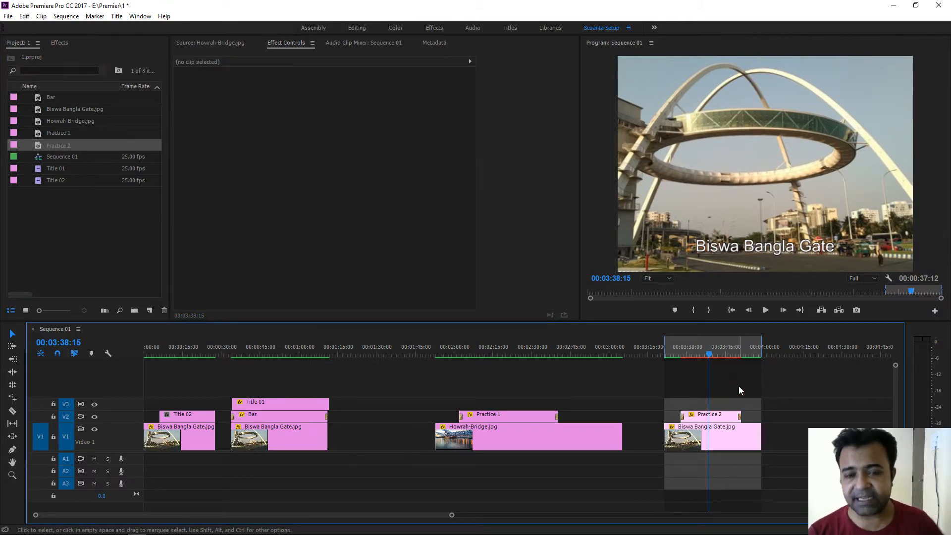
{"action": "key", "text": "Return"}
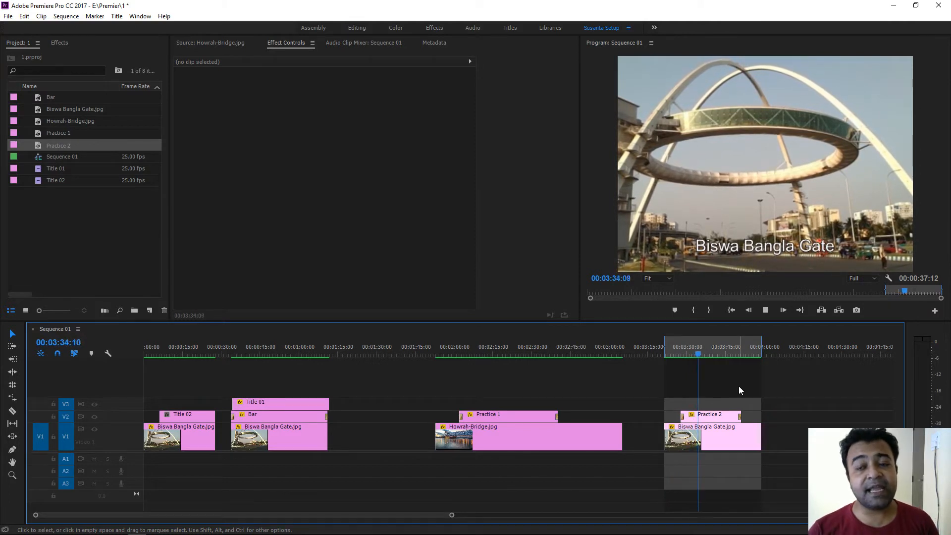
{"action": "key", "text": "space"}
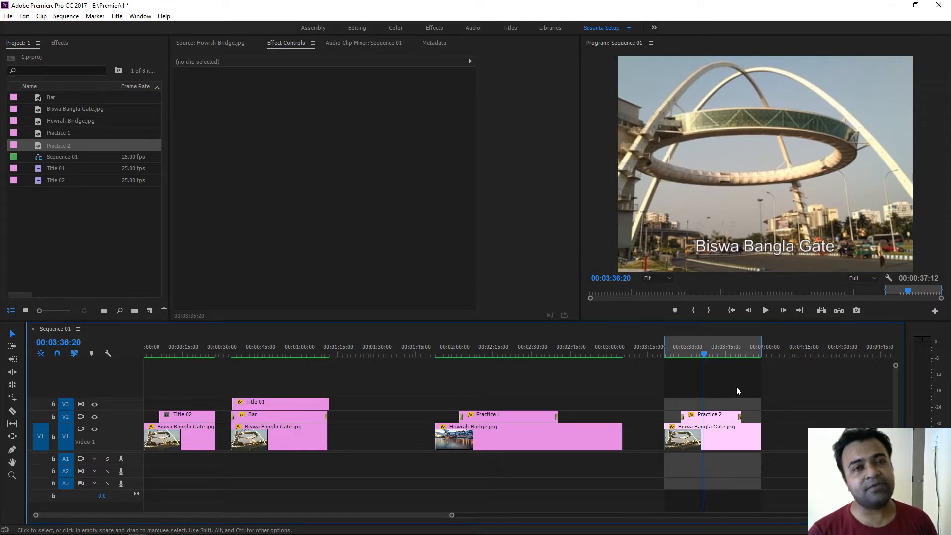
{"action": "left_click", "coordinate": [511, 347]}
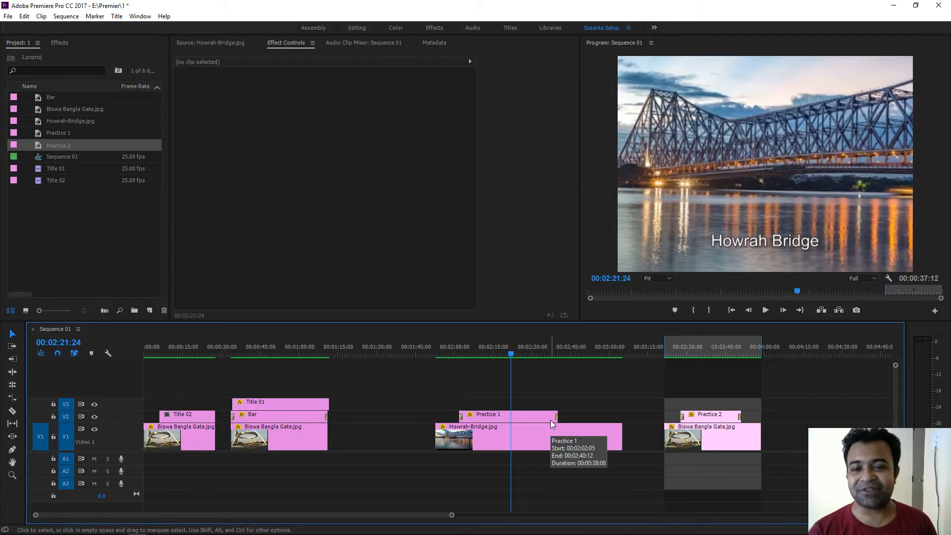
Trim the first Howrah-Bridge.jpg clip's end to about 00:02:46 and shift the Biswa Bangla Gate clip with its Practice 2 title to start at about 00:02:58.
{"action": "left_click", "coordinate": [703, 349]}
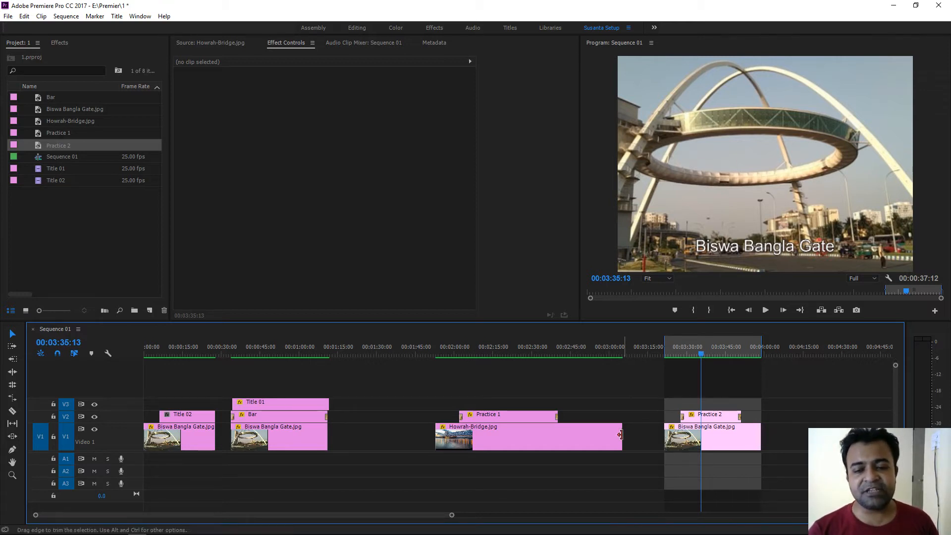
{"action": "left_click_drag", "start_coordinate": [620, 436], "coordinate": [574, 436]}
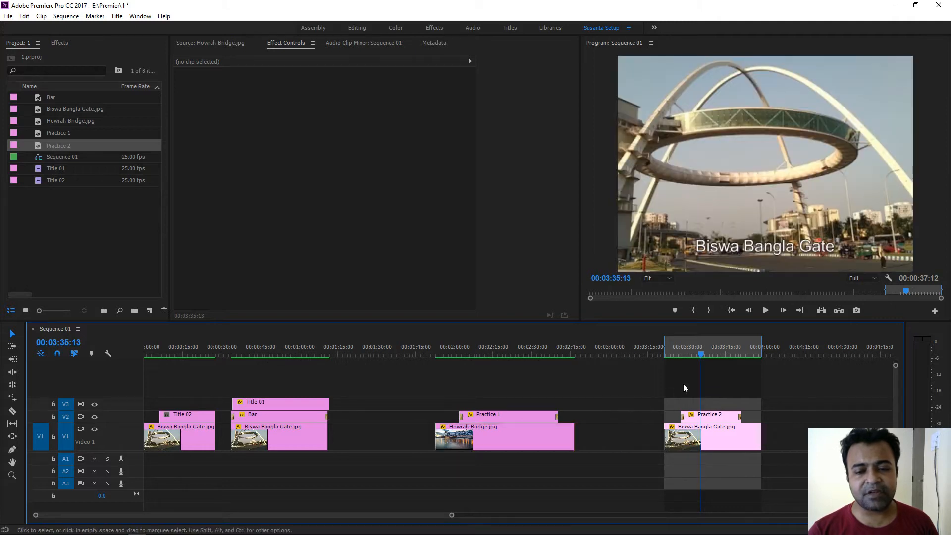
{"action": "left_click_drag", "start_coordinate": [796, 393], "coordinate": [644, 483]}
{"action": "left_click_drag", "start_coordinate": [724, 440], "coordinate": [660, 433]}
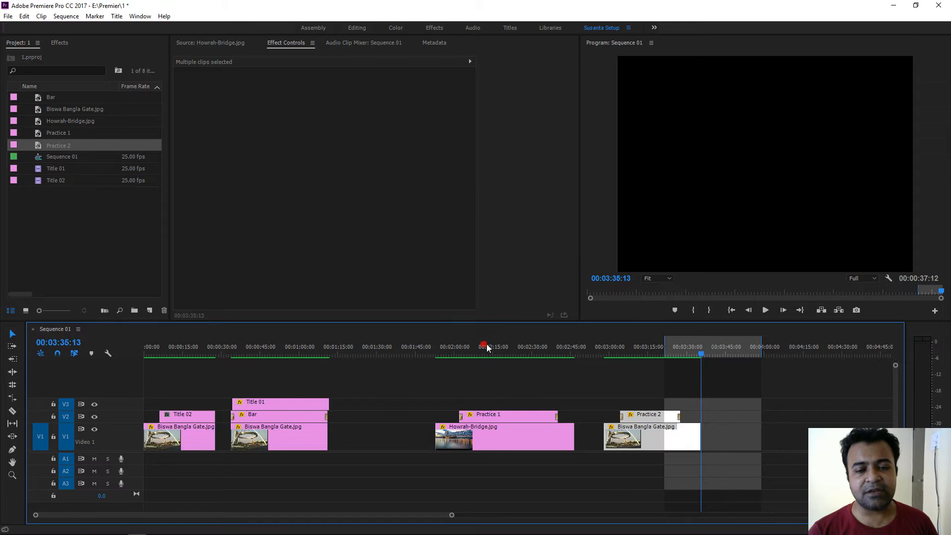
{"action": "left_click", "coordinate": [495, 349]}
{"action": "left_click", "coordinate": [641, 357]}
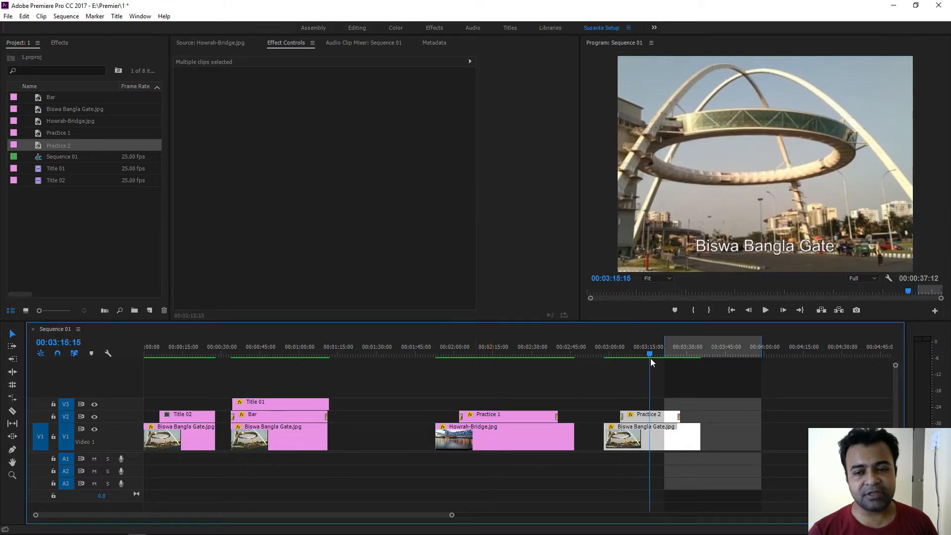
Duplicate the Howrah-Bridge.jpg clip on V1 so that the copy starts at 00:03:49:08.
{"action": "left_click_drag", "start_coordinate": [650, 358], "coordinate": [736, 364]}
{"action": "left_click_drag", "start_coordinate": [514, 448], "coordinate": [803, 456]}
{"action": "left_click_drag", "start_coordinate": [437, 515], "coordinate": [481, 517]}
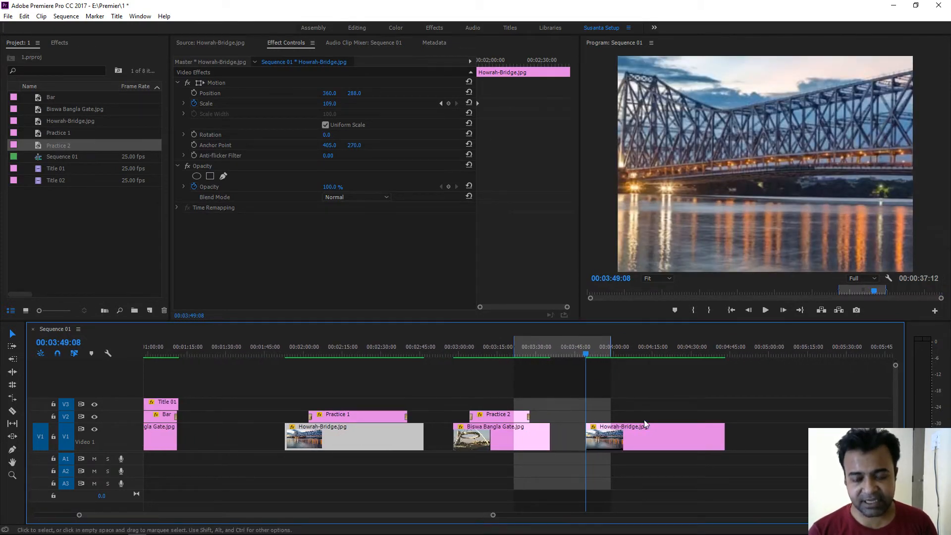
Mark in and out points around the copied Howrah-Bridge.jpg clip, save the project, and move the playhead to about 00:04:07.
{"action": "key", "text": "i"}
{"action": "left_click", "coordinate": [674, 435]}
{"action": "key", "text": "Down"}
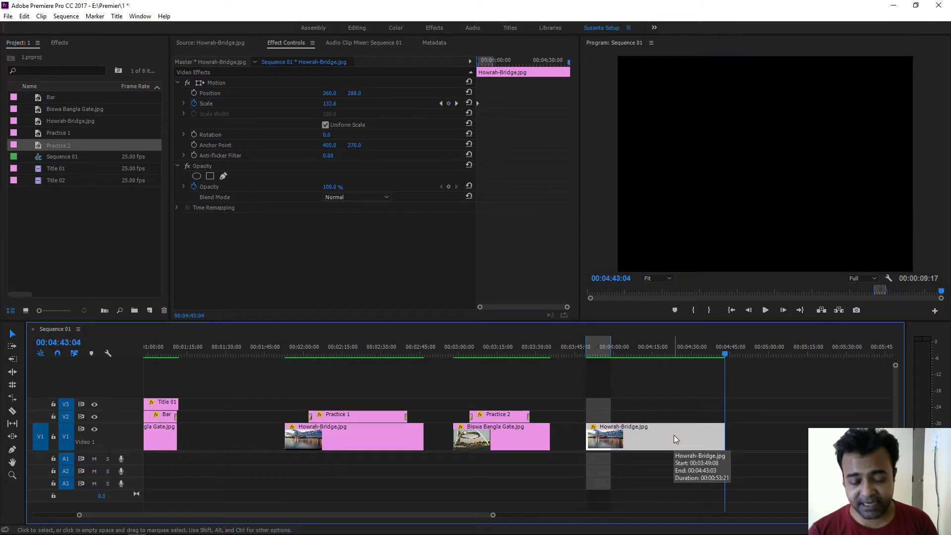
{"action": "key", "text": "o"}
{"action": "key", "text": "ctrl+s"}
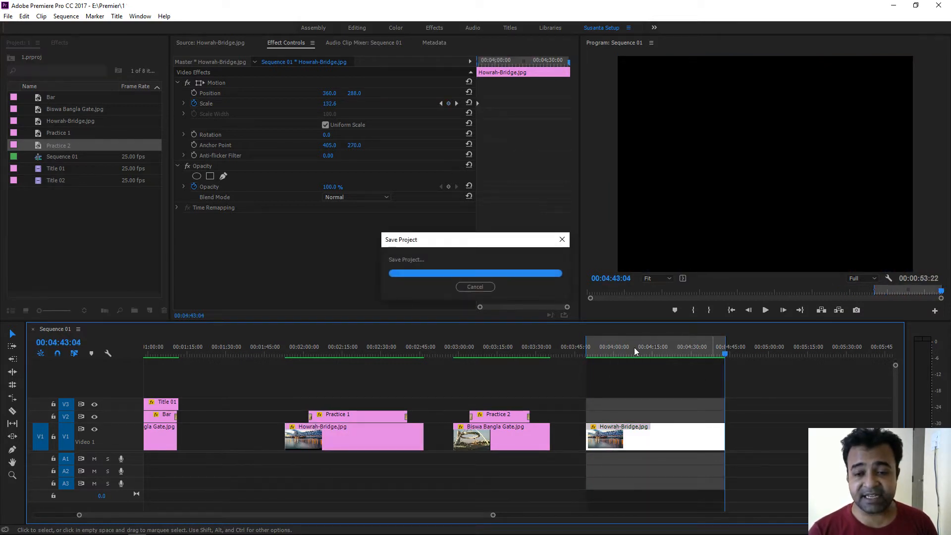
{"action": "left_click", "coordinate": [634, 347]}
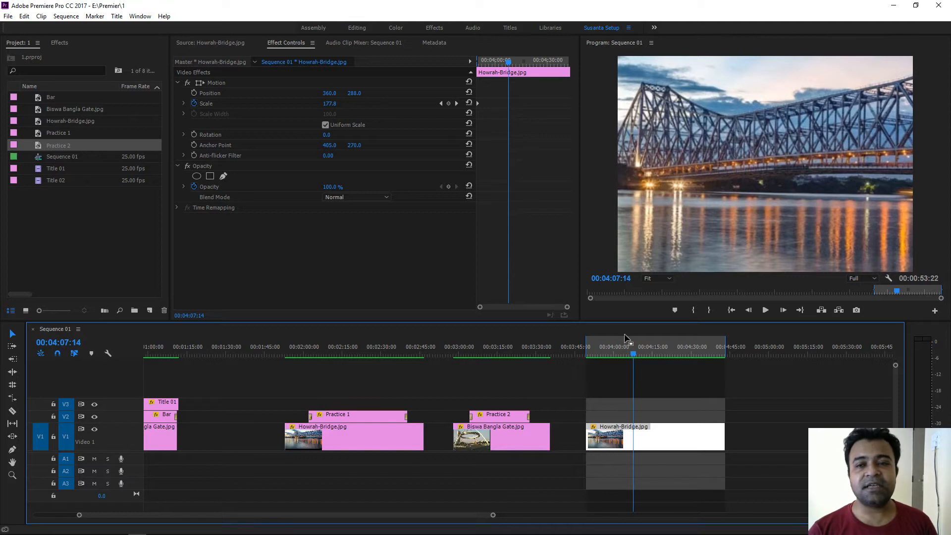
{"action": "right_click", "coordinate": [63, 223]}
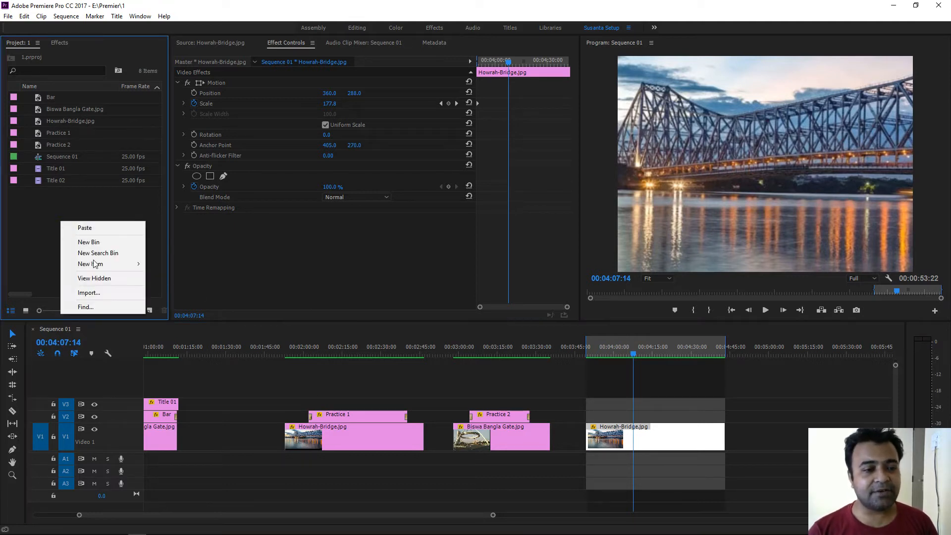
{"action": "mouse_move", "coordinate": [97, 266]}
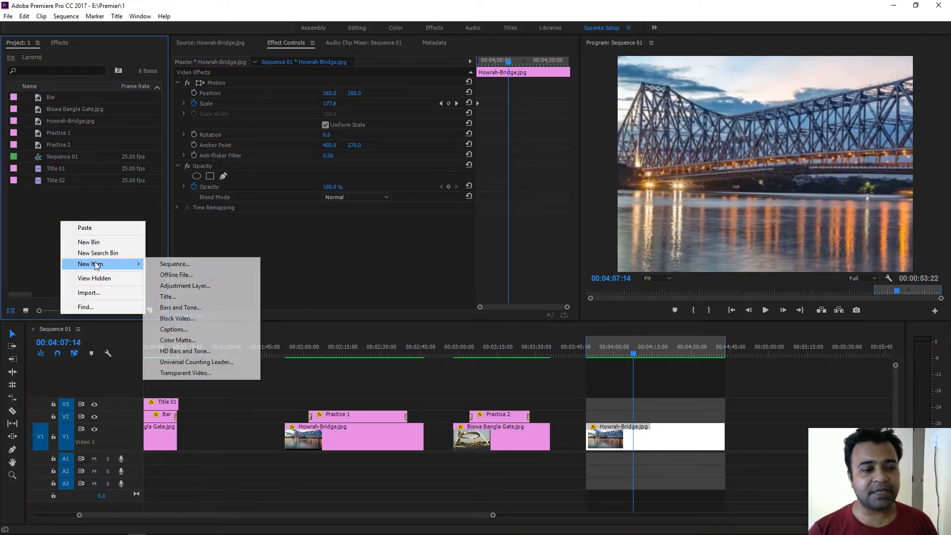
{"action": "left_click", "coordinate": [167, 296]}
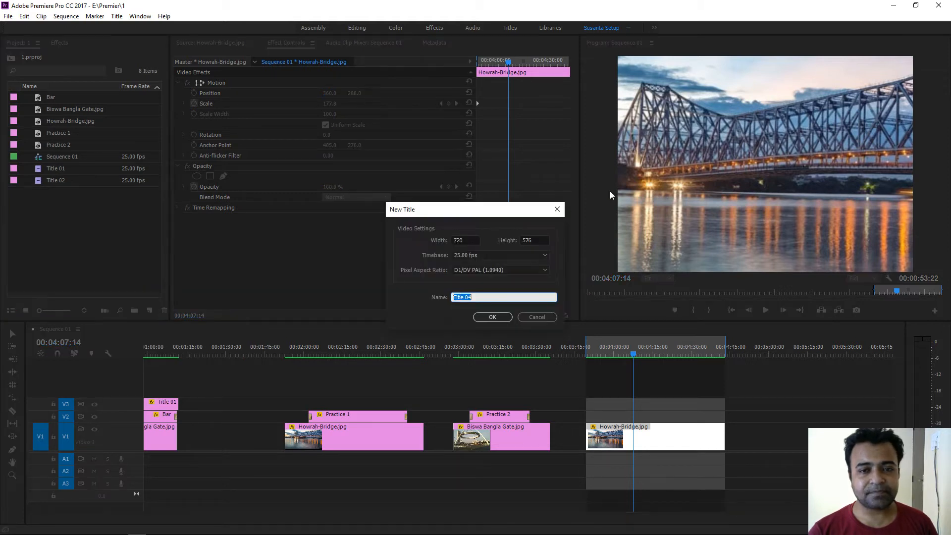
{"action": "type", "text": "Pra"}
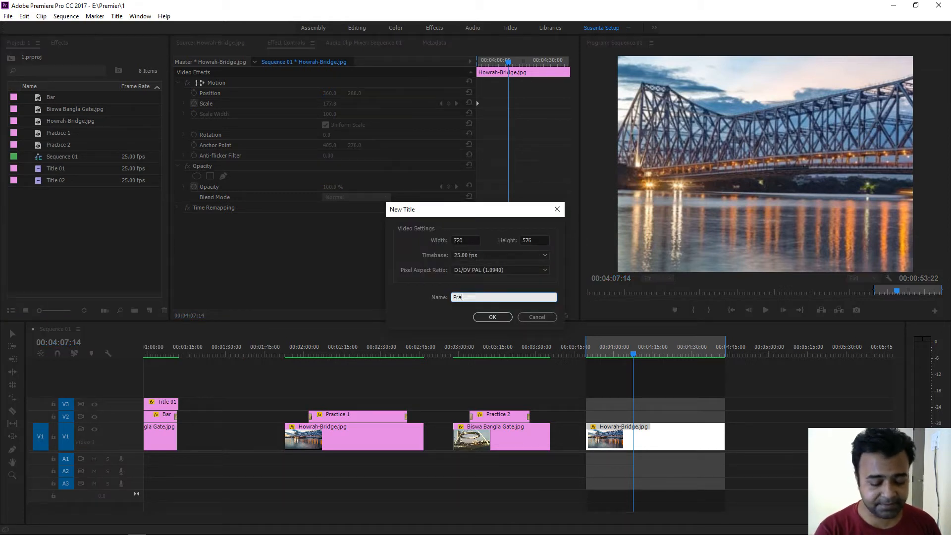
{"action": "type", "text": "ctic"}
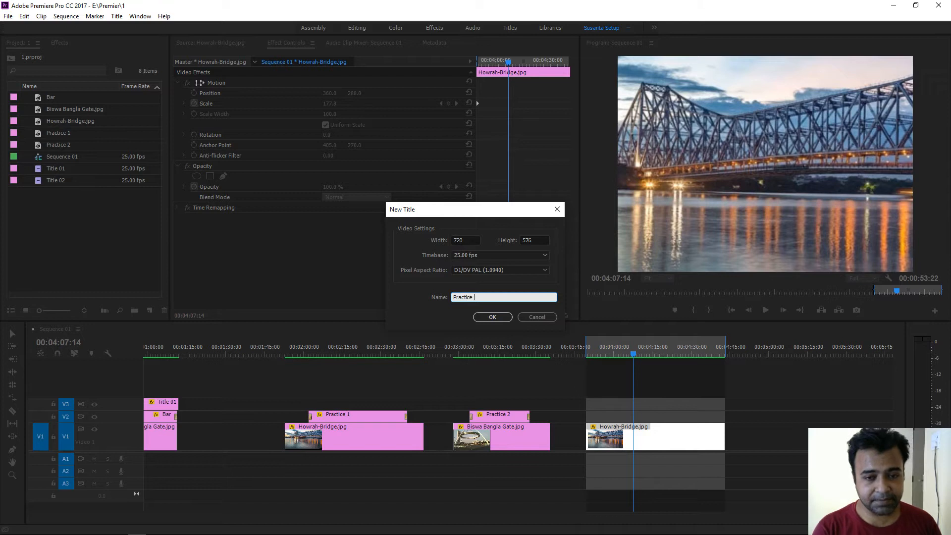
{"action": "type", "text": "e 3"}
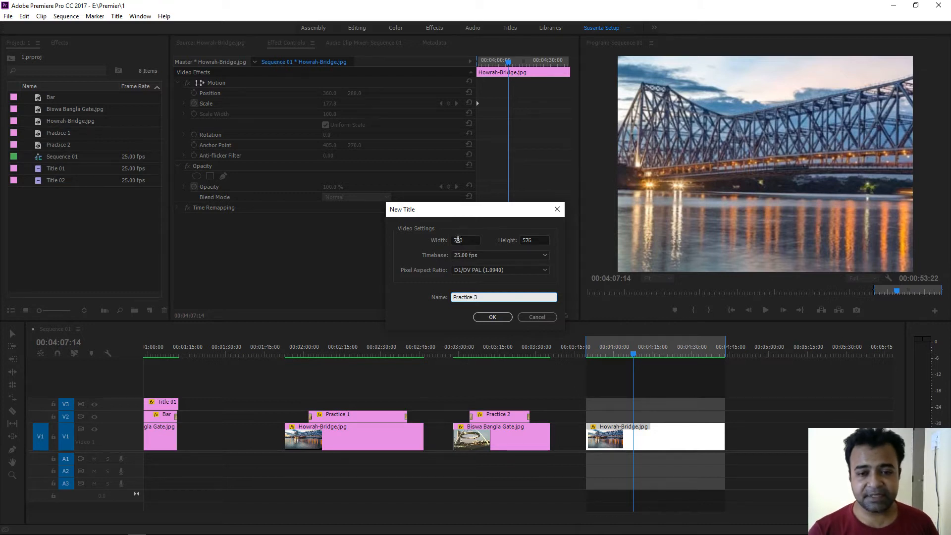
{"action": "left_click", "coordinate": [493, 316]}
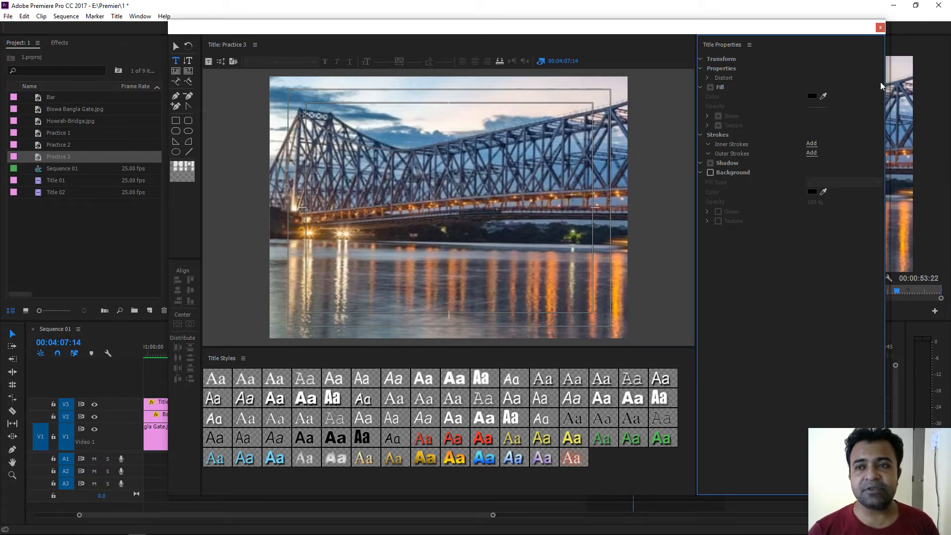
{"action": "left_click", "coordinate": [880, 27]}
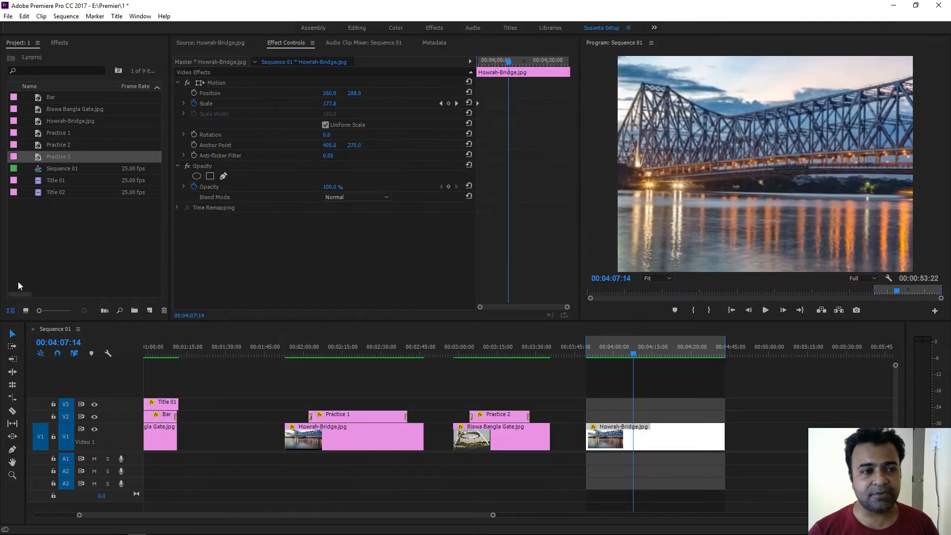
{"action": "left_click", "coordinate": [86, 226]}
{"action": "left_click", "coordinate": [59, 156]}
{"action": "key", "text": "Delete"}
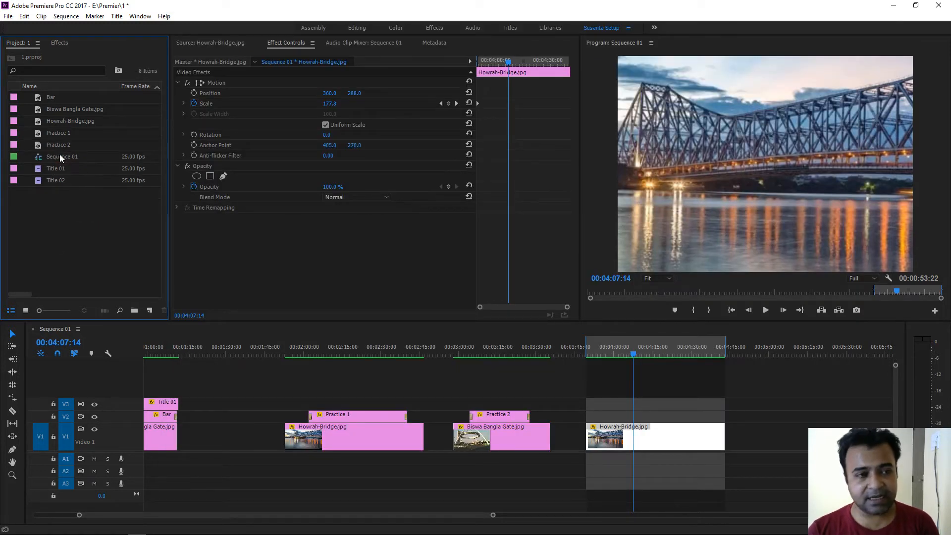
Create a new title named Practice 3, keeping the width at 720 and setting the height to 100.
{"action": "right_click", "coordinate": [124, 249]}
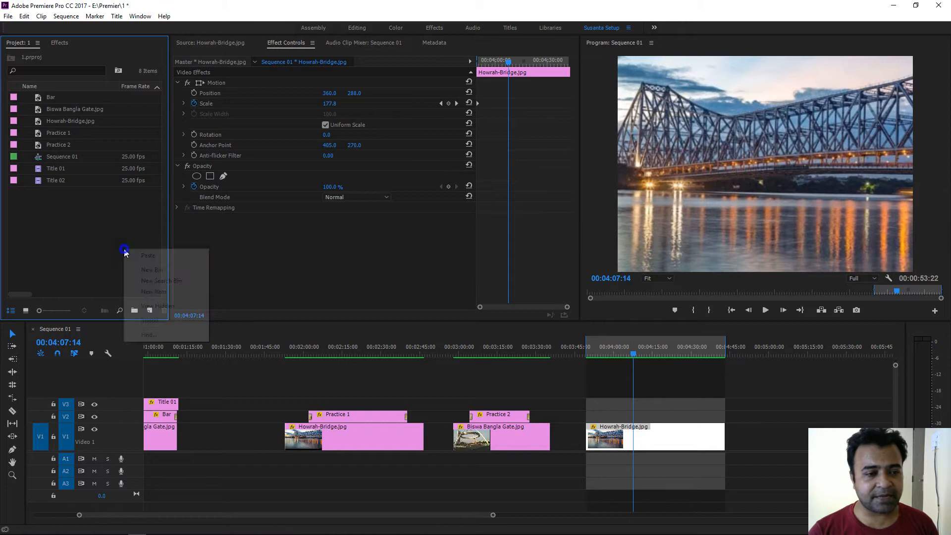
{"action": "mouse_move", "coordinate": [177, 295]}
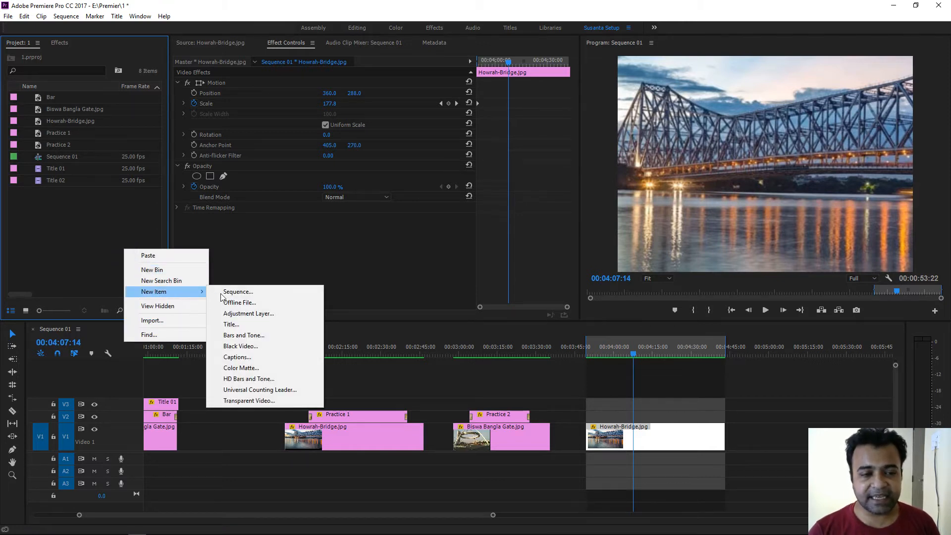
{"action": "left_click", "coordinate": [231, 324]}
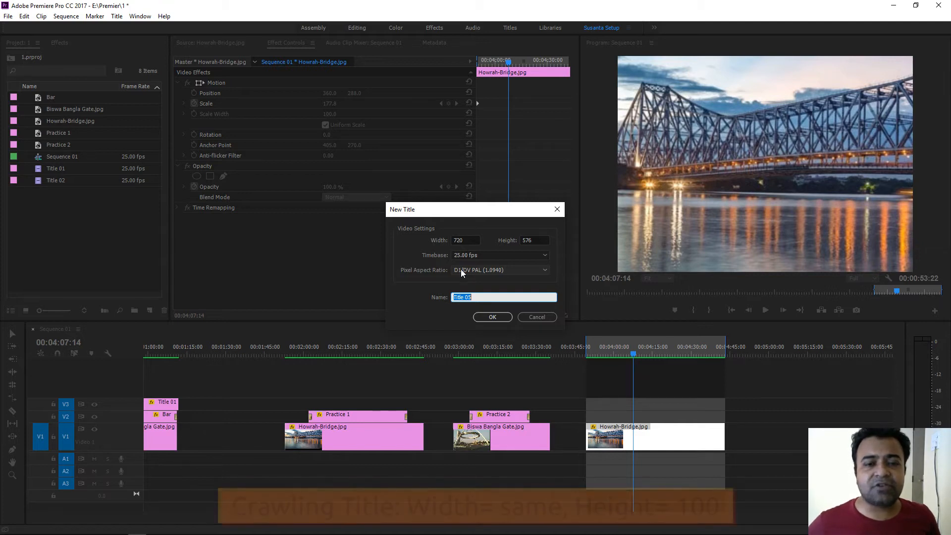
{"action": "left_click", "coordinate": [540, 240]}
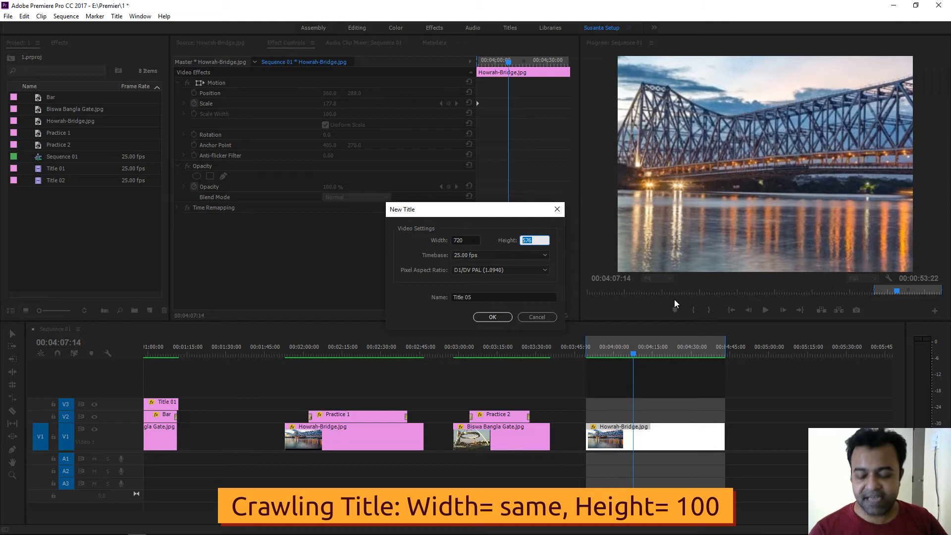
{"action": "type", "text": "100"}
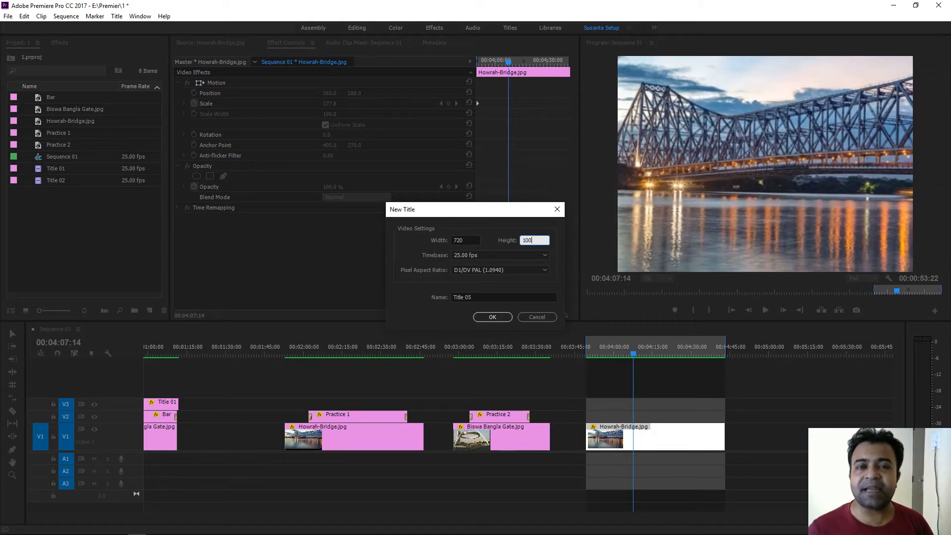
{"action": "left_click_drag", "start_coordinate": [488, 297], "coordinate": [430, 295]}
{"action": "type", "text": "Practice 3"}
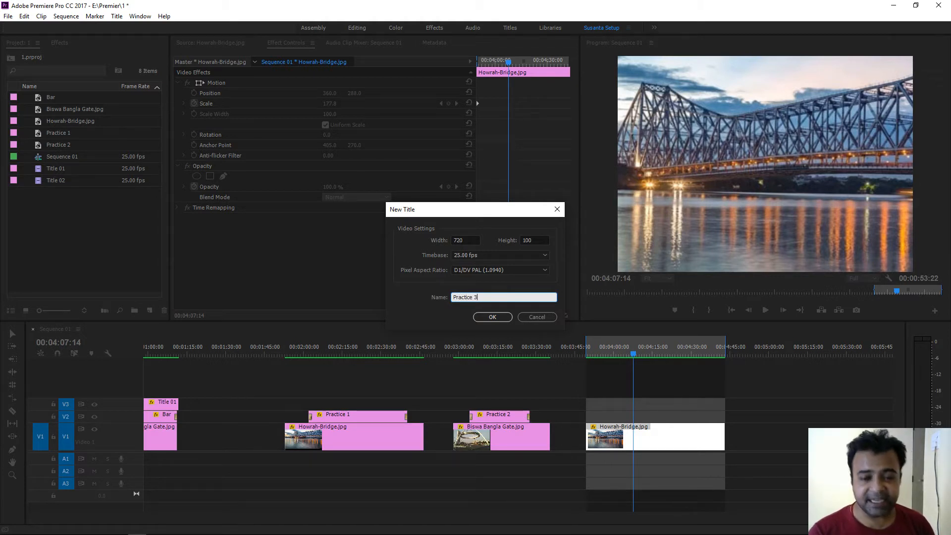
{"action": "left_click", "coordinate": [492, 317]}
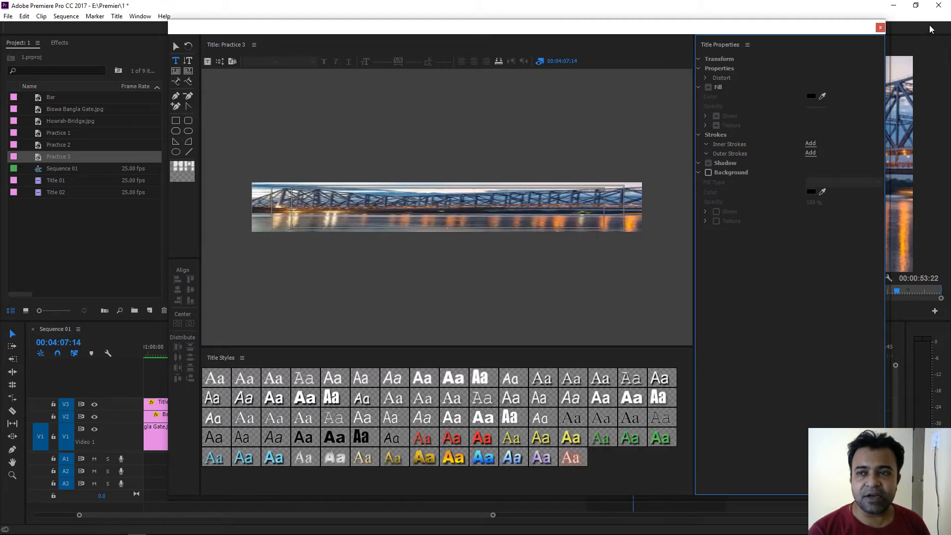
Open the Custing Word document from the Element folder, copy the coronavirus paragraph on page 2, and return to the Premiere Pro title.
{"action": "left_click", "coordinate": [82, 529]}
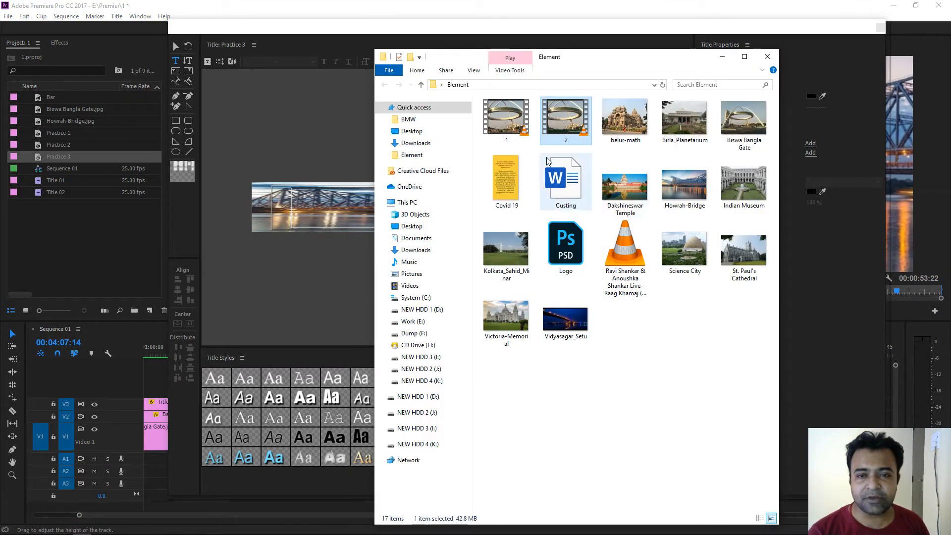
{"action": "left_click", "coordinate": [549, 162]}
{"action": "left_click", "coordinate": [722, 56]}
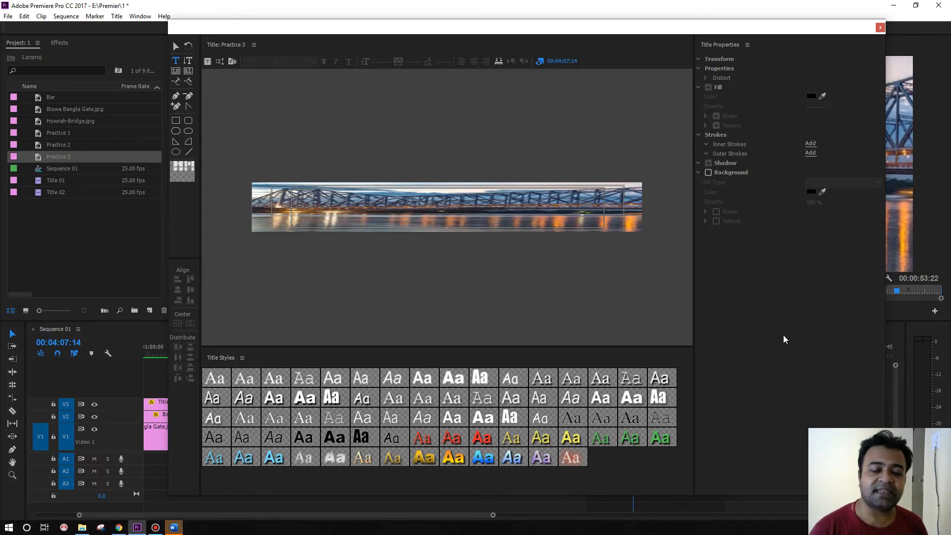
{"action": "left_click", "coordinate": [173, 527]}
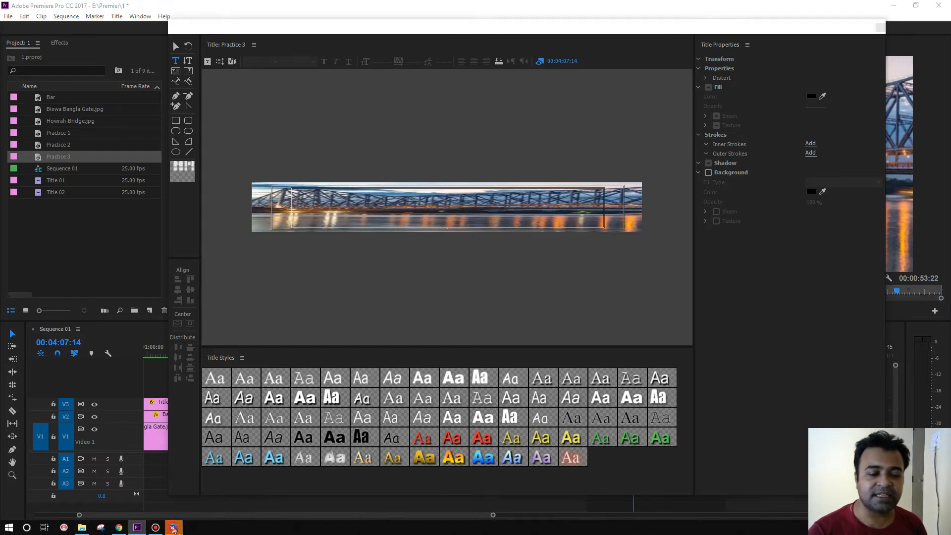
{"action": "left_click_drag", "start_coordinate": [639, 187], "coordinate": [529, 165]}
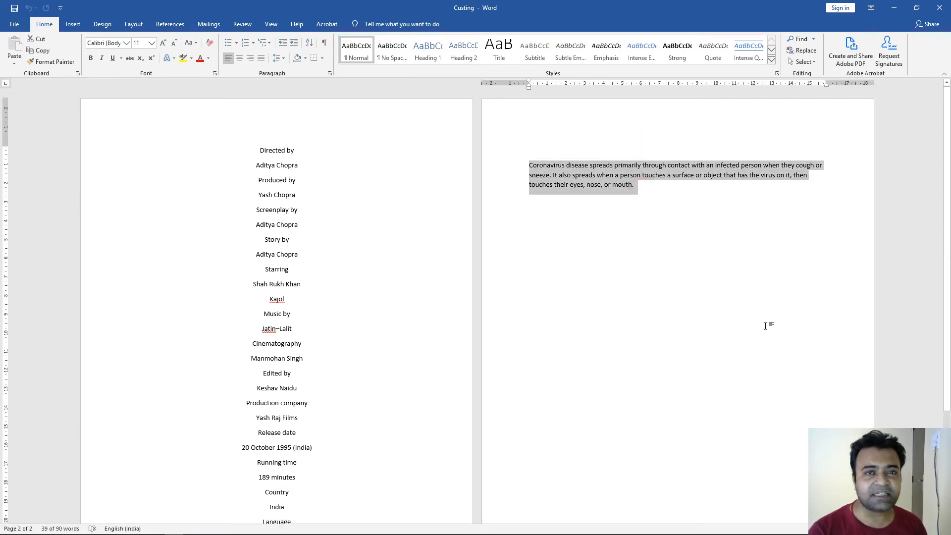
{"action": "key", "text": "ctrl+c"}
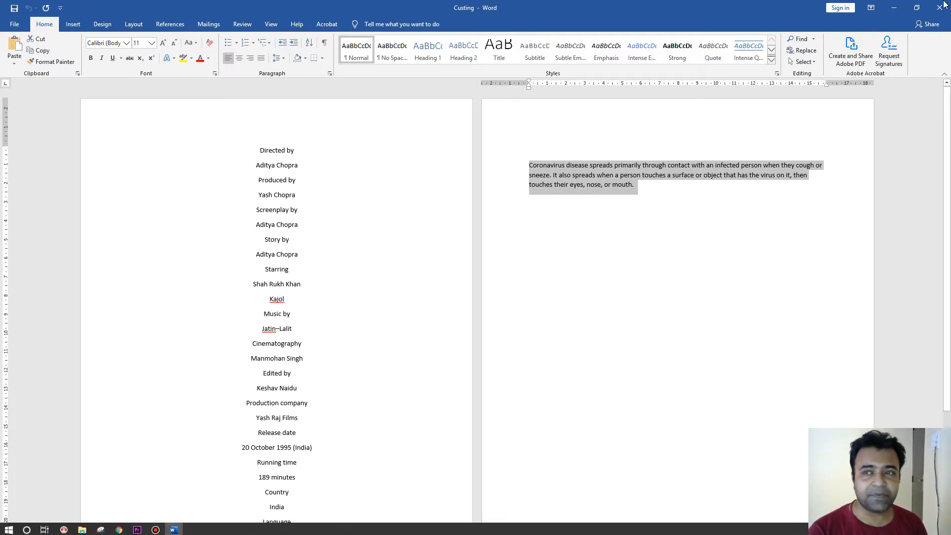
{"action": "left_click", "coordinate": [895, 8]}
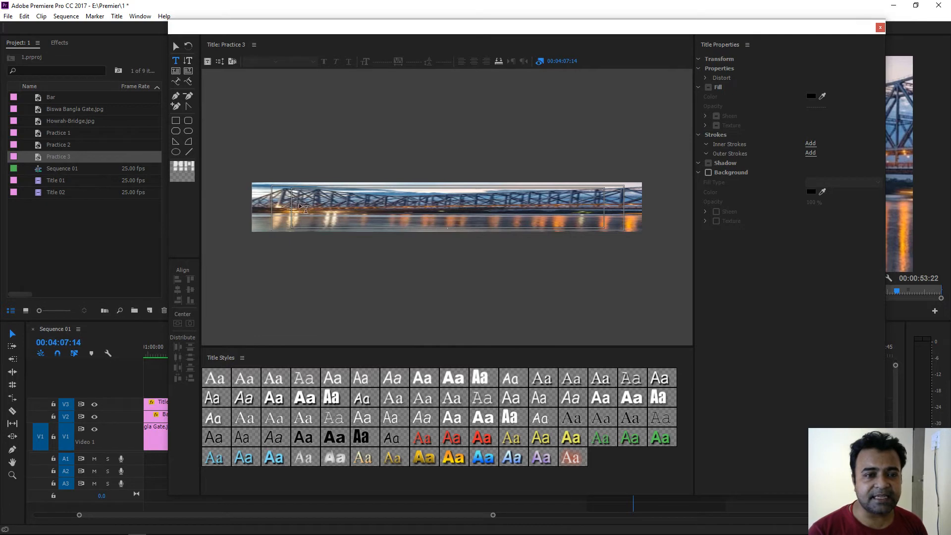
Set the Practice 3 title's type to Crawl Left.
{"action": "left_click", "coordinate": [221, 62]}
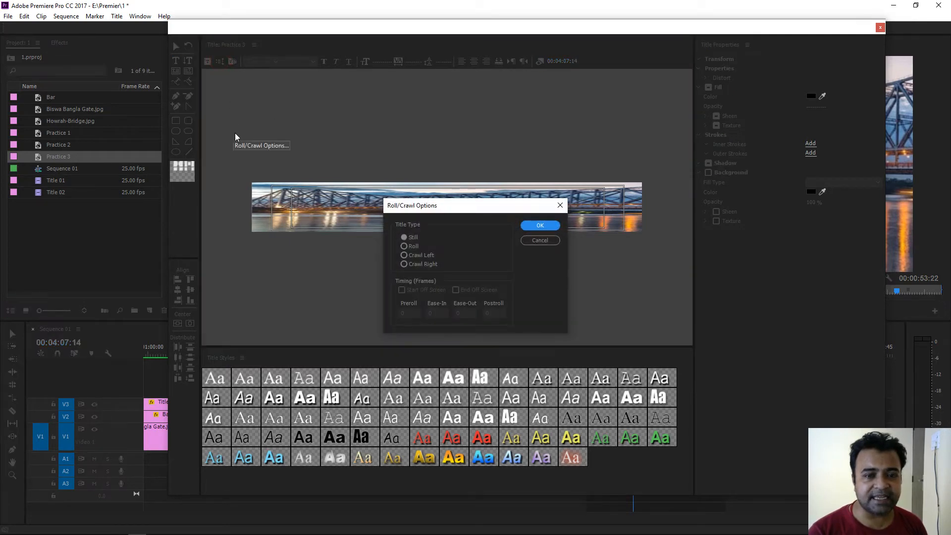
{"action": "left_click", "coordinate": [404, 255]}
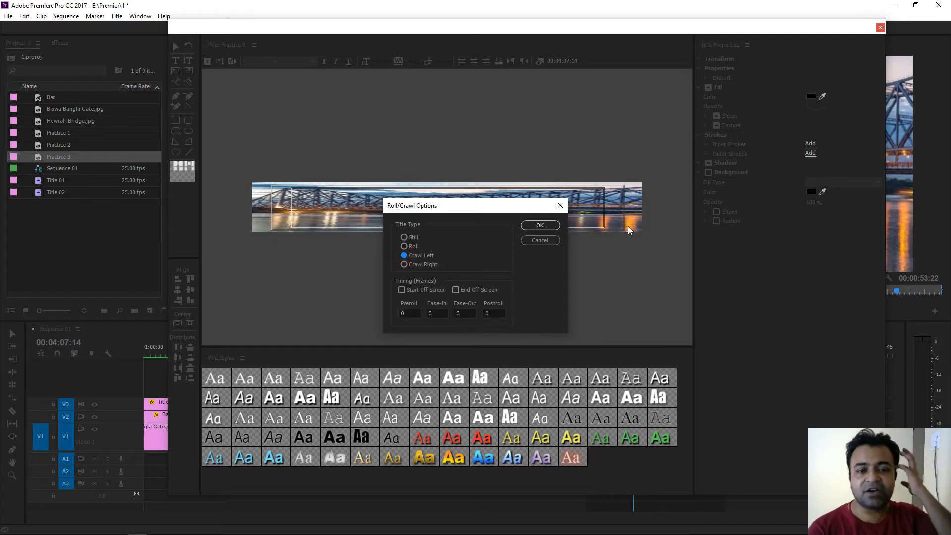
{"action": "left_click", "coordinate": [535, 227]}
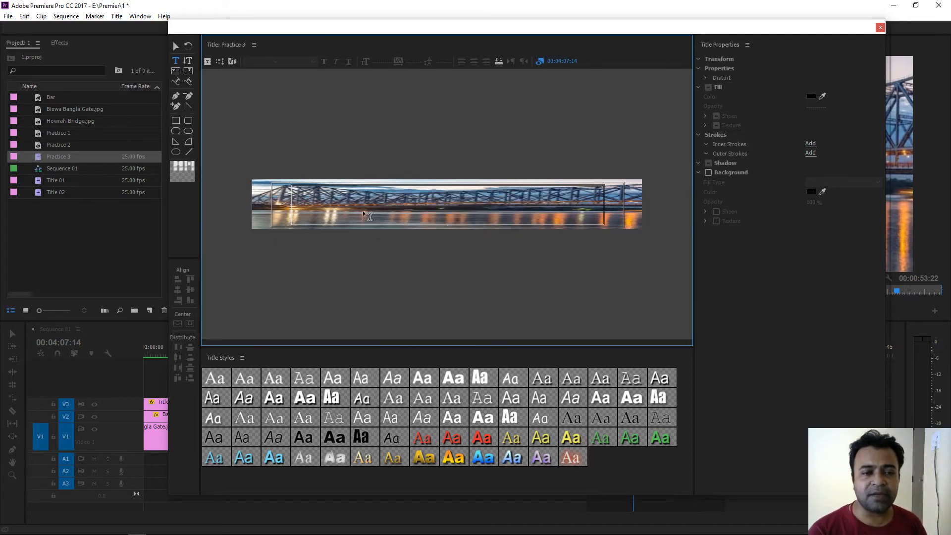
Start a text object over the bridge in the Practice 3 title and set its font family to Aller.
{"action": "left_click", "coordinate": [306, 205]}
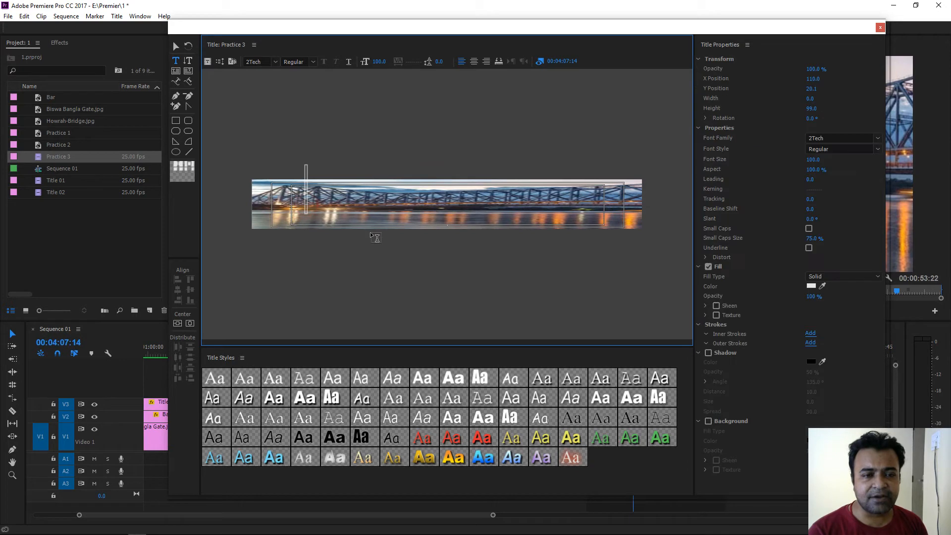
{"action": "left_click", "coordinate": [878, 138]}
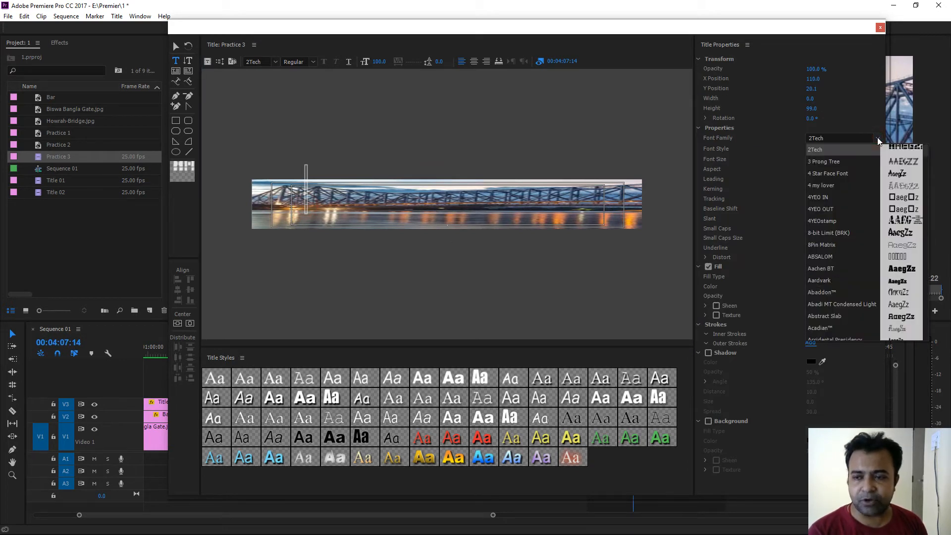
{"action": "scroll", "coordinate": [846, 309], "scroll_direction": "down", "scroll_amount": 6}
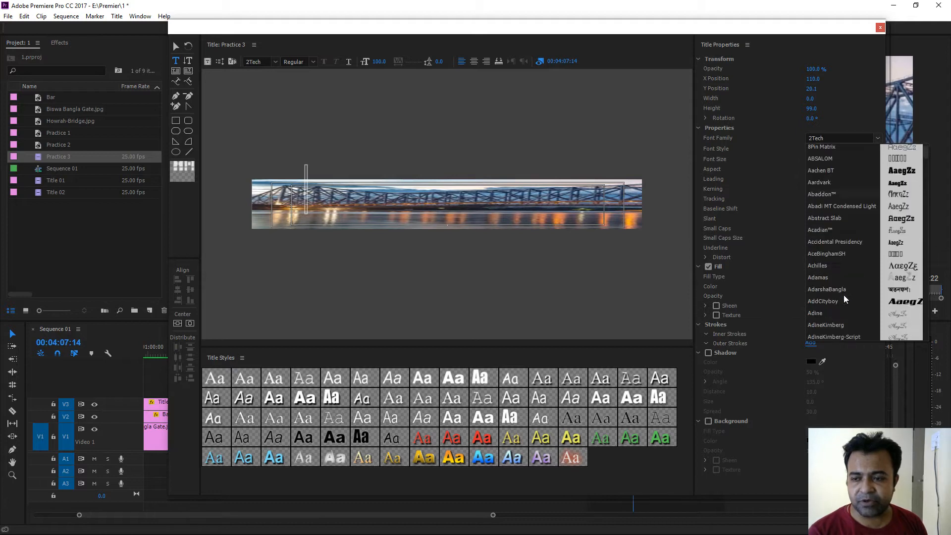
{"action": "scroll", "coordinate": [846, 299], "scroll_direction": "down", "scroll_amount": 5}
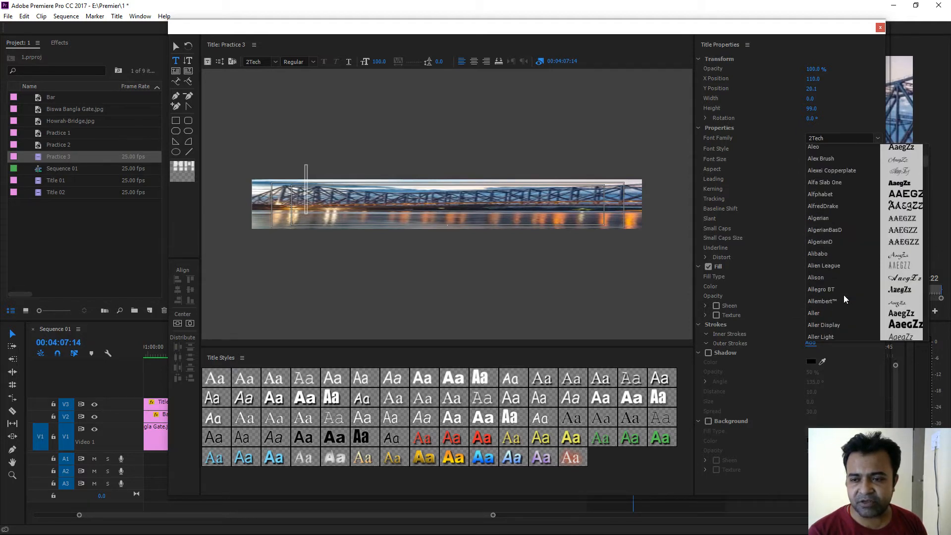
{"action": "scroll", "coordinate": [845, 298], "scroll_direction": "down", "scroll_amount": 1}
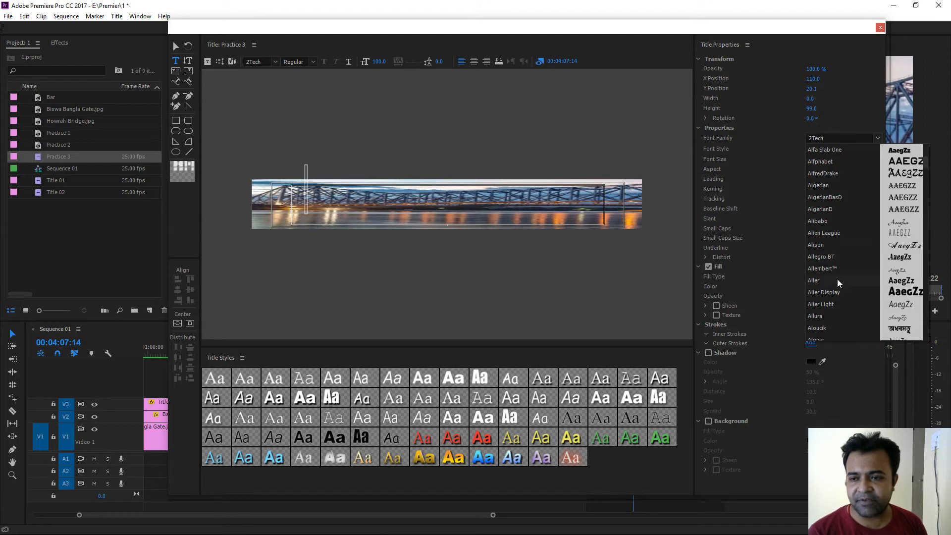
{"action": "left_click", "coordinate": [839, 282]}
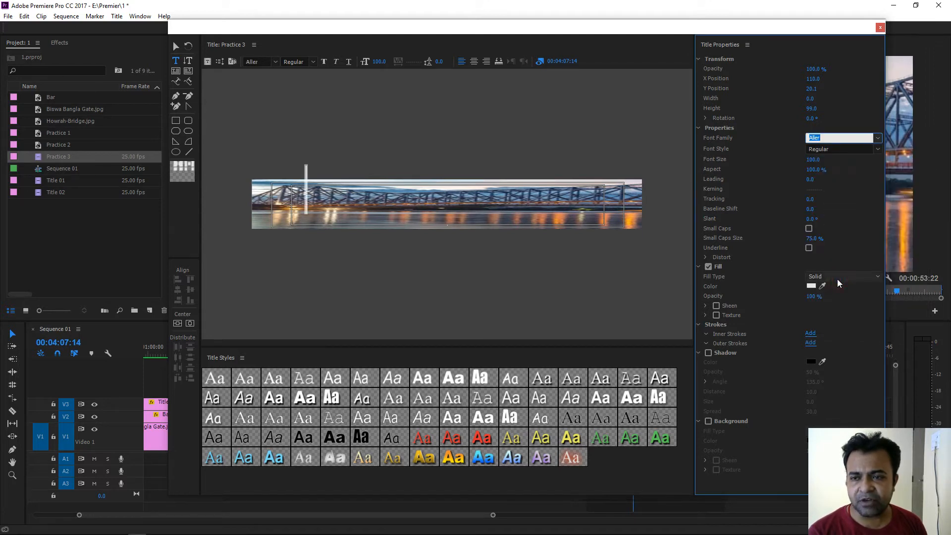
Reduce the text's font size to 27 and paste the copied coronavirus paragraph into the title.
{"action": "left_click_drag", "start_coordinate": [816, 161], "coordinate": [776, 161]}
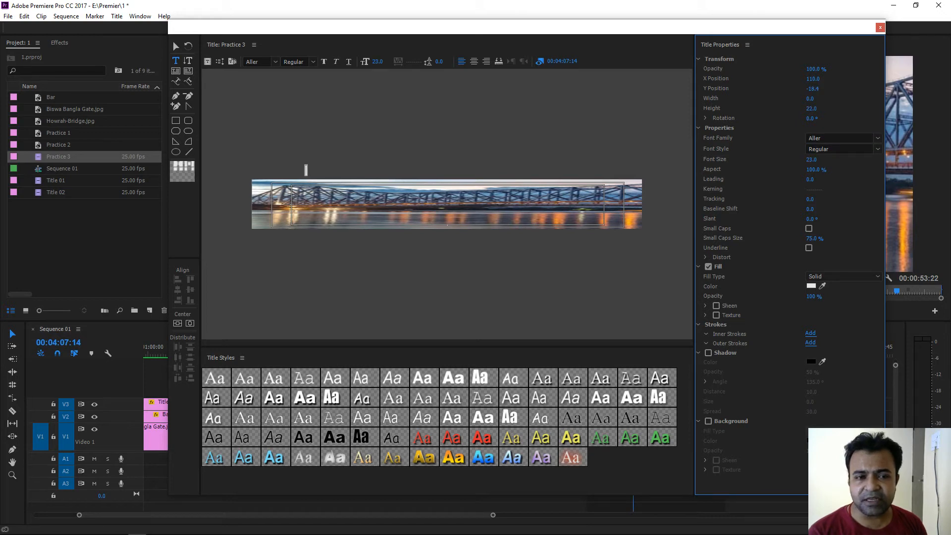
{"action": "left_click_drag", "start_coordinate": [776, 161], "coordinate": [753, 172]}
{"action": "key", "text": "ctrl+v"}
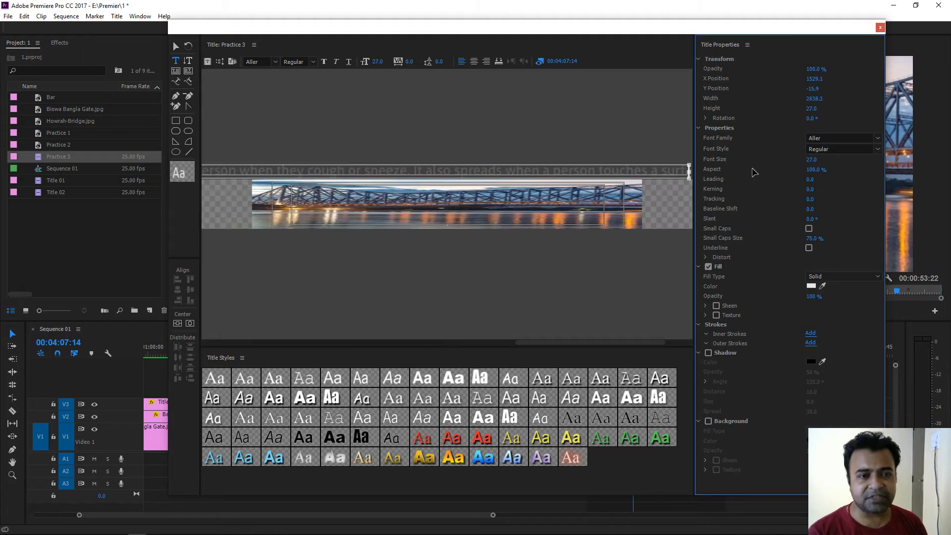
Move the coronavirus text down onto the bridge image strip and reduce its font size to 14.
{"action": "left_click", "coordinate": [178, 46]}
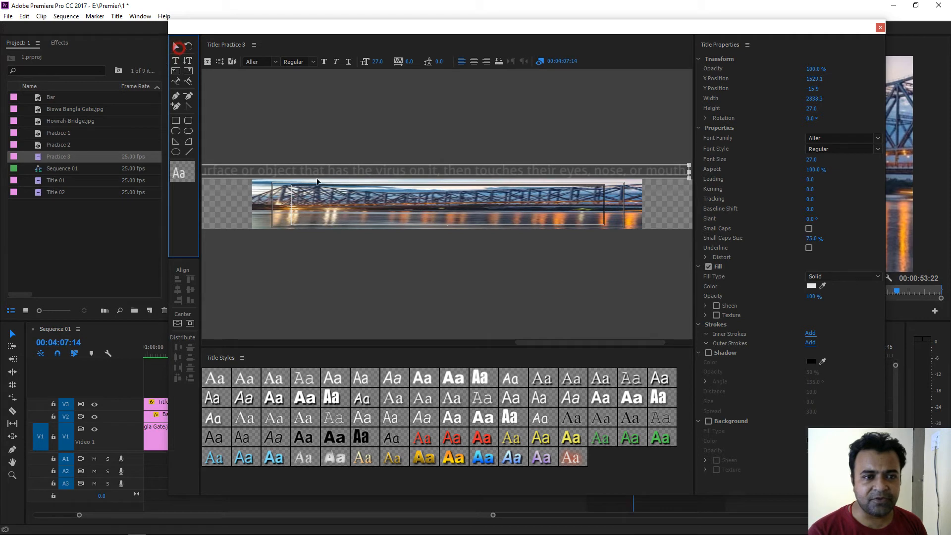
{"action": "left_click_drag", "start_coordinate": [301, 171], "coordinate": [352, 211]}
{"action": "left_click", "coordinate": [812, 159]}
{"action": "type", "text": "21"}
{"action": "key", "text": "Return"}
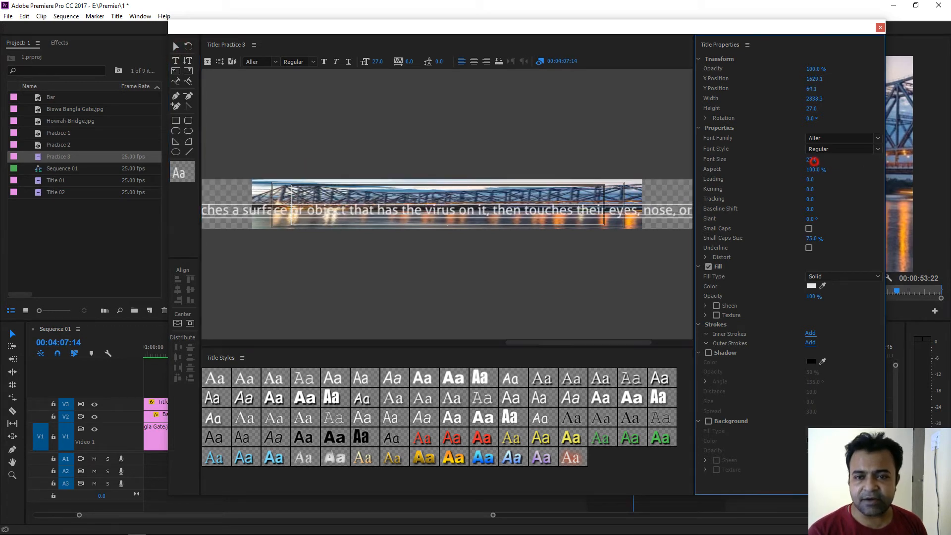
{"action": "left_click_drag", "start_coordinate": [812, 160], "coordinate": [808, 160]}
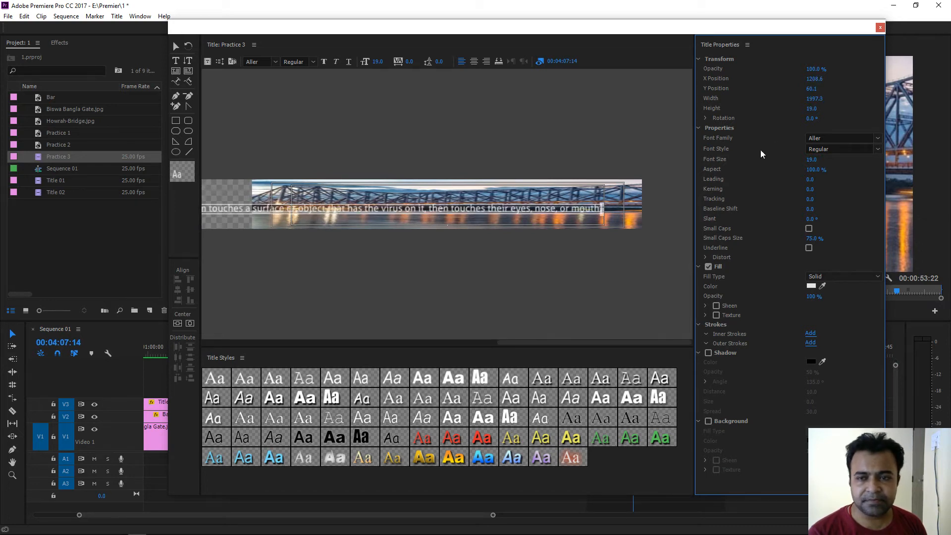
{"action": "left_click_drag", "start_coordinate": [812, 160], "coordinate": [804, 160]}
{"action": "key", "text": "ctrl+v"}
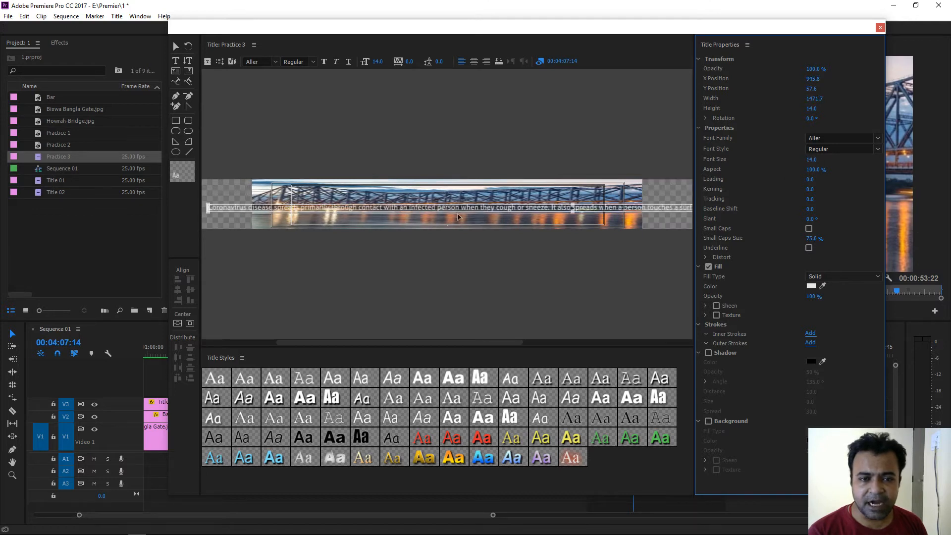
Centre the coronavirus text horizontally and vertically in the title, and lower it to a Y position of about 71.
{"action": "left_click_drag", "start_coordinate": [433, 210], "coordinate": [560, 216]}
{"action": "left_click", "coordinate": [486, 262]}
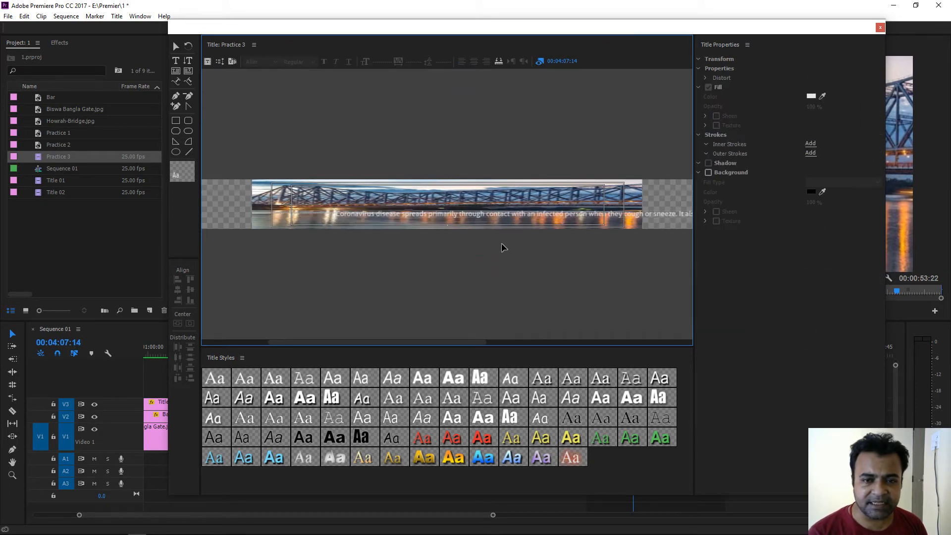
{"action": "left_click_drag", "start_coordinate": [483, 217], "coordinate": [403, 216]}
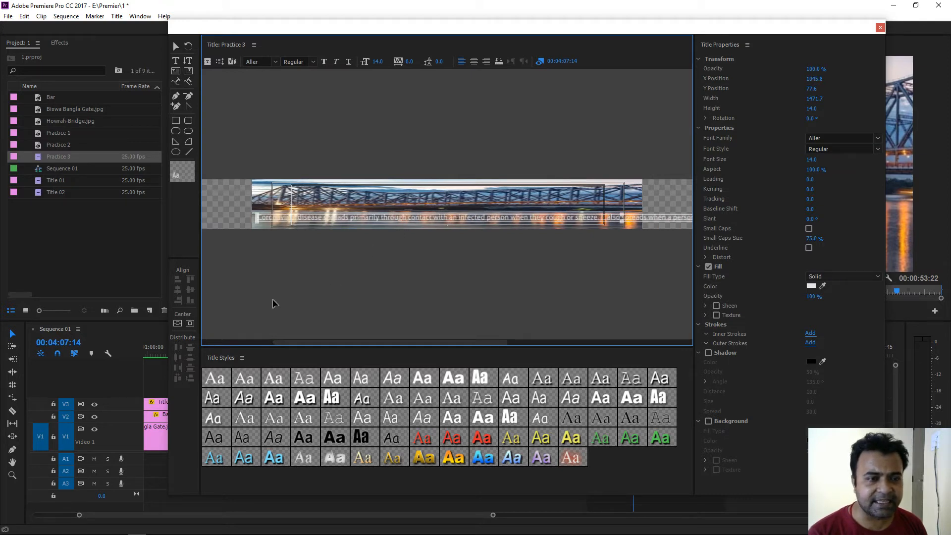
{"action": "left_click", "coordinate": [177, 325]}
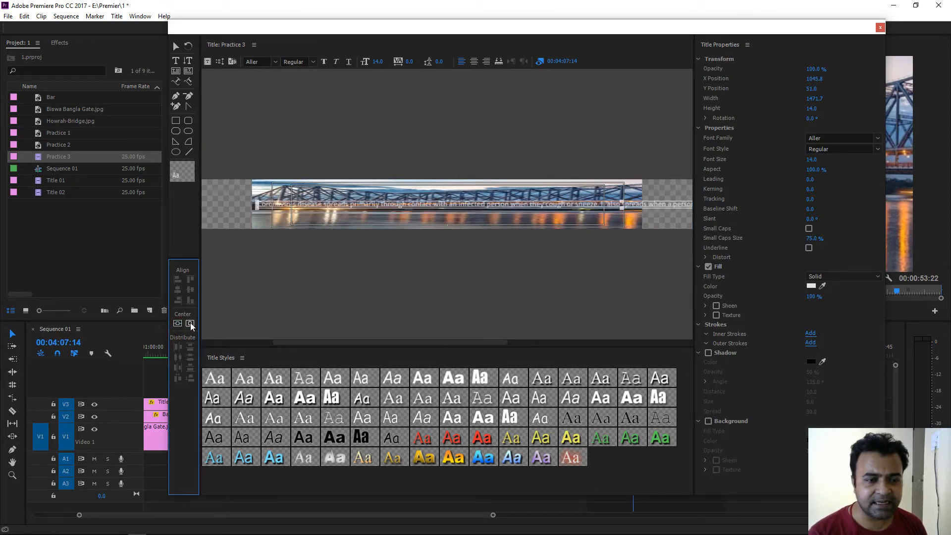
{"action": "left_click", "coordinate": [190, 323]}
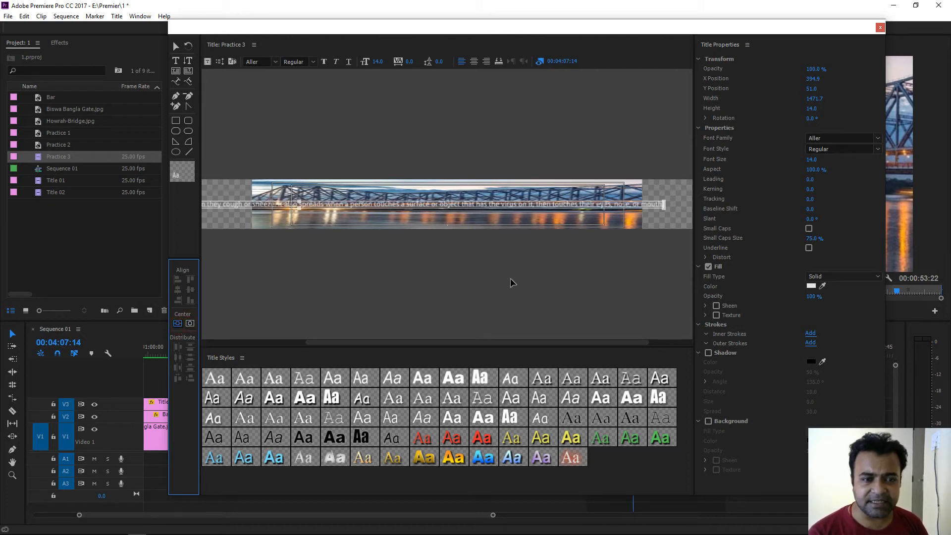
{"action": "left_click_drag", "start_coordinate": [341, 205], "coordinate": [342, 224]}
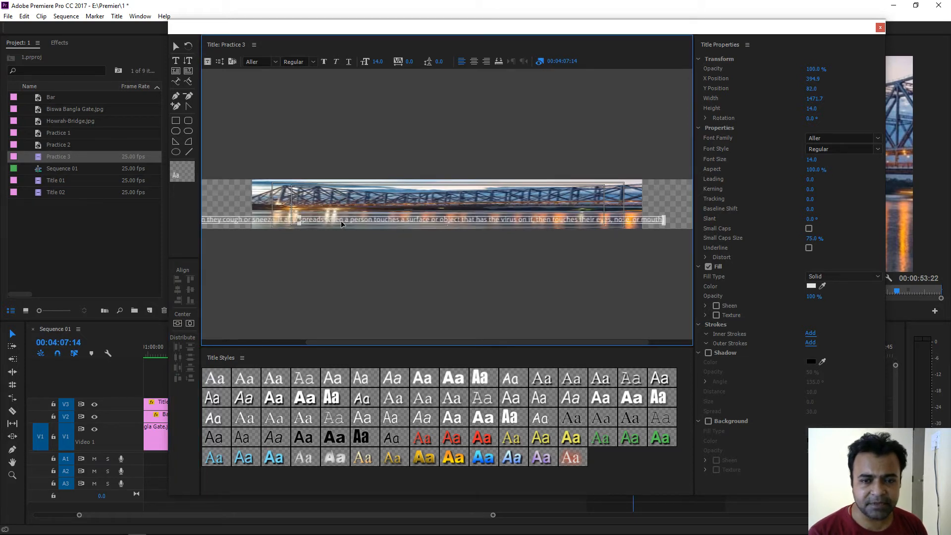
{"action": "left_click_drag", "start_coordinate": [471, 225], "coordinate": [473, 219]}
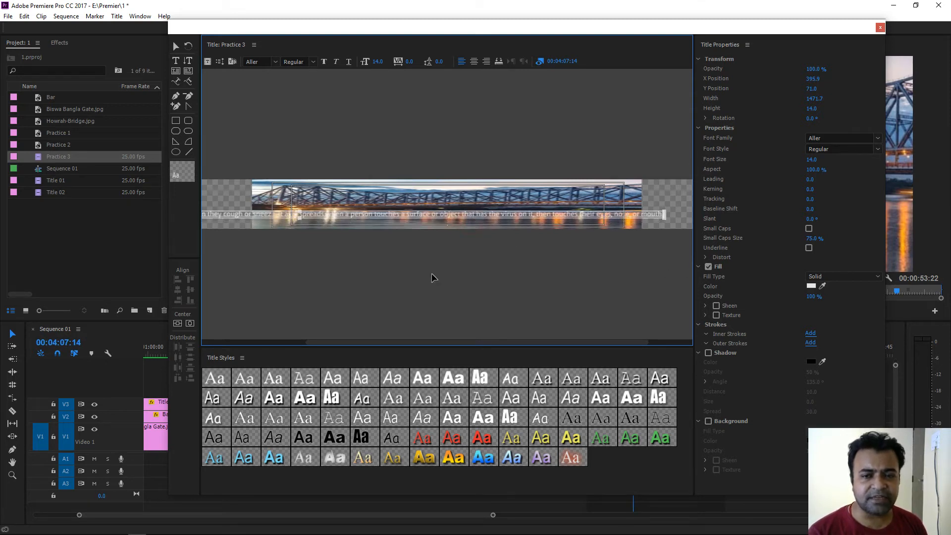
Set the crawl to start and end off screen, and centre the coronavirus text in the title again.
{"action": "left_click", "coordinate": [228, 61]}
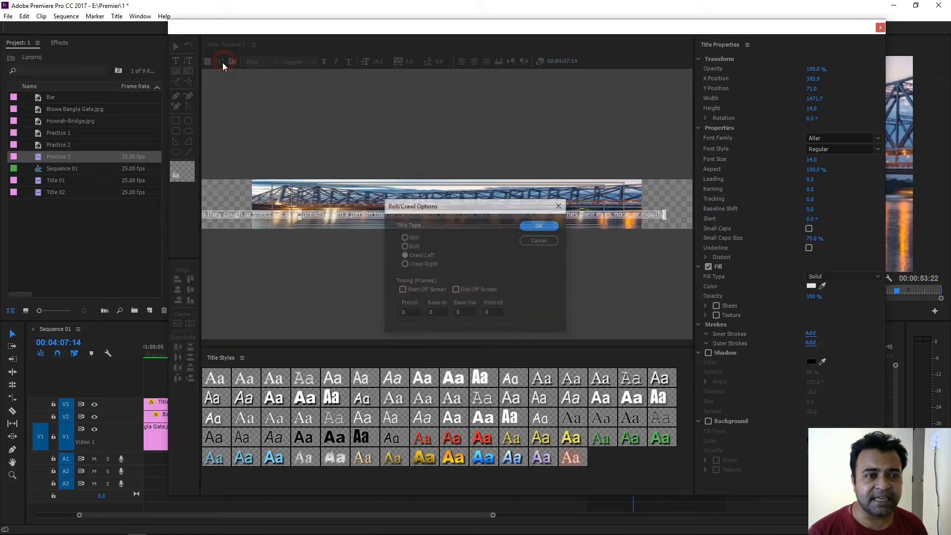
{"action": "left_click", "coordinate": [401, 290]}
{"action": "left_click", "coordinate": [455, 290]}
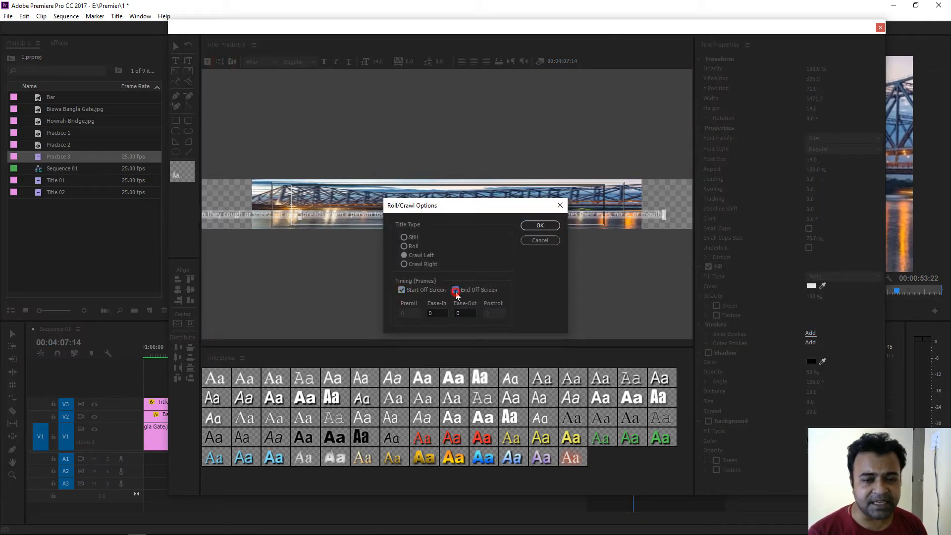
{"action": "left_click", "coordinate": [545, 228]}
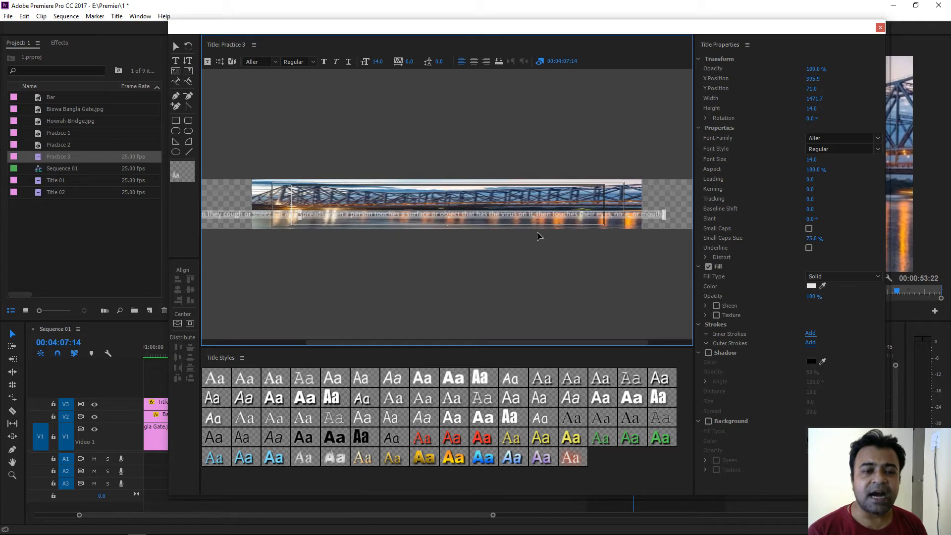
{"action": "left_click_drag", "start_coordinate": [219, 215], "coordinate": [399, 212]}
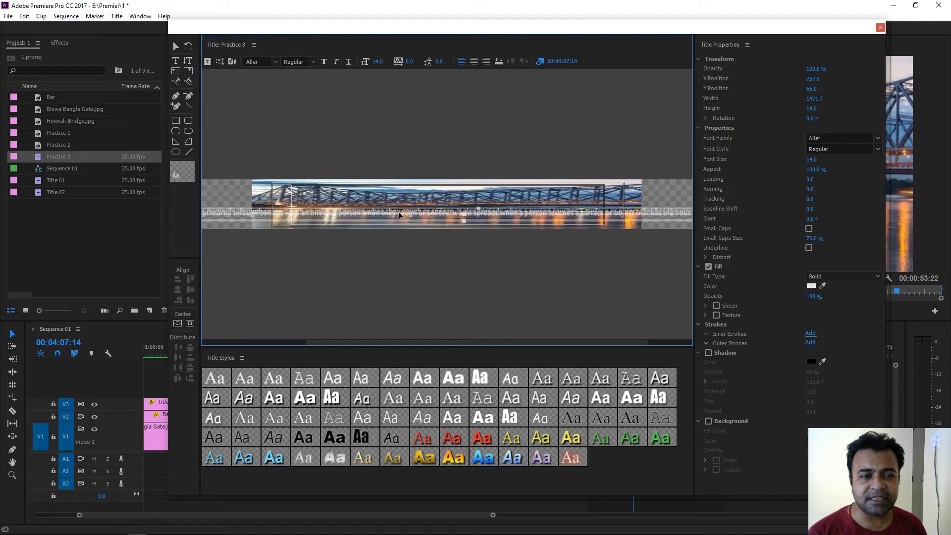
{"action": "left_click", "coordinate": [182, 322]}
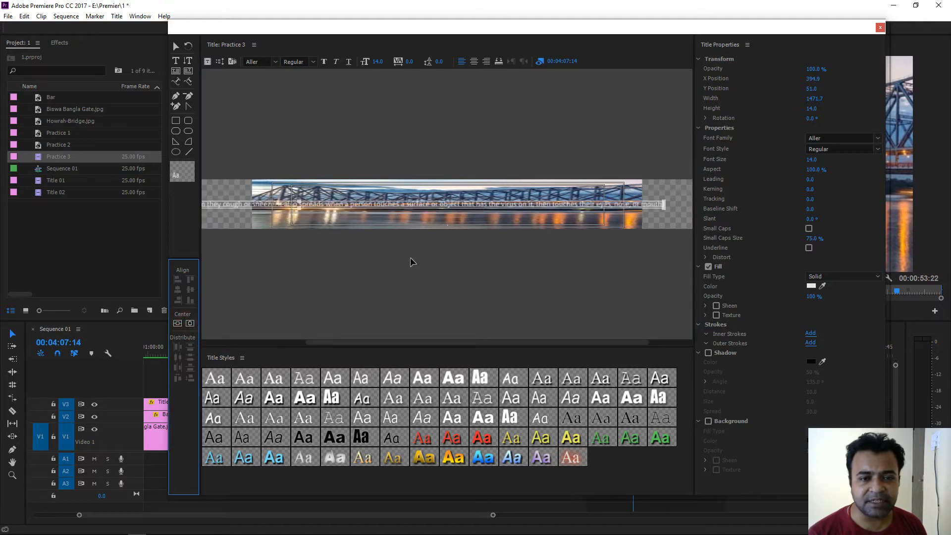
Close the title editor, place Practice 3 on V2 near the start of the copied Howrah-Bridge.jpg clip, and preview the crawl.
{"action": "left_click", "coordinate": [881, 27]}
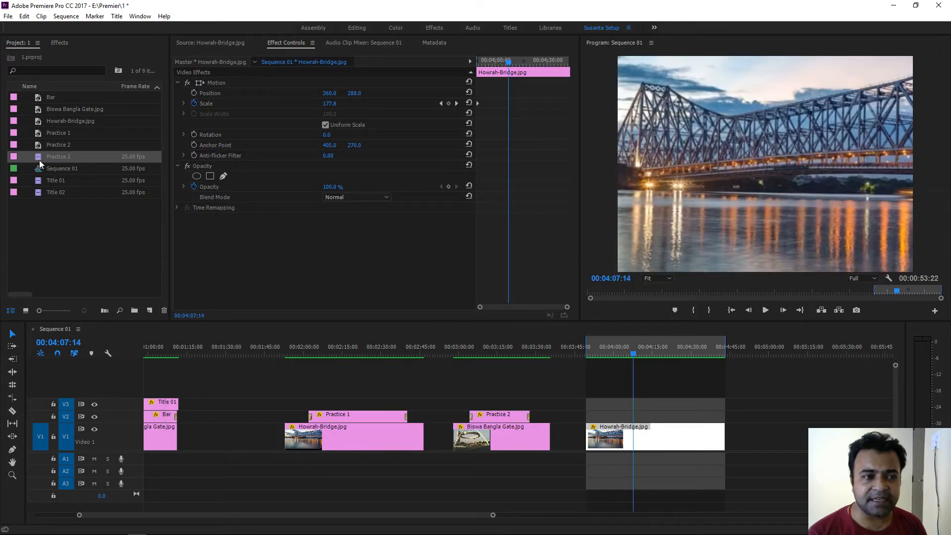
{"action": "left_click_drag", "start_coordinate": [38, 158], "coordinate": [615, 417]}
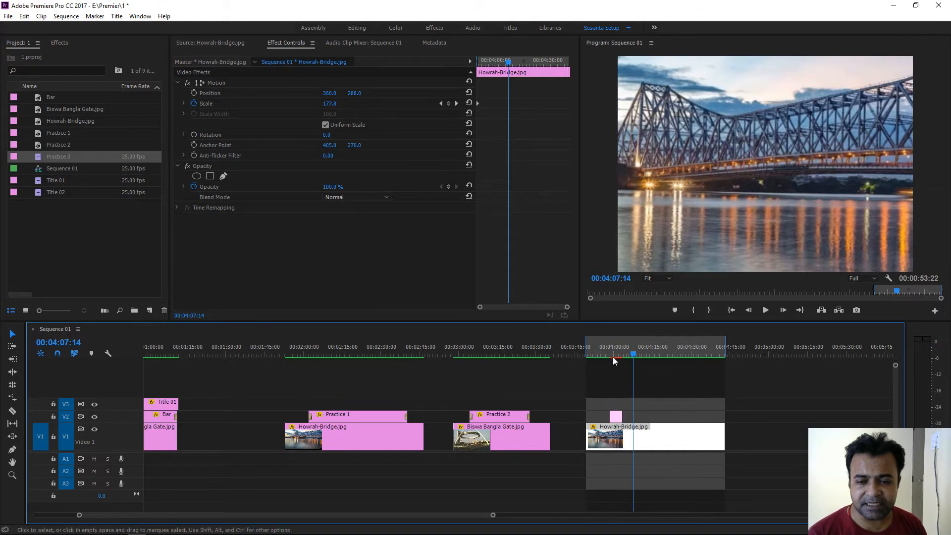
{"action": "left_click", "coordinate": [613, 353]}
{"action": "left_click_drag", "start_coordinate": [616, 350], "coordinate": [621, 345]}
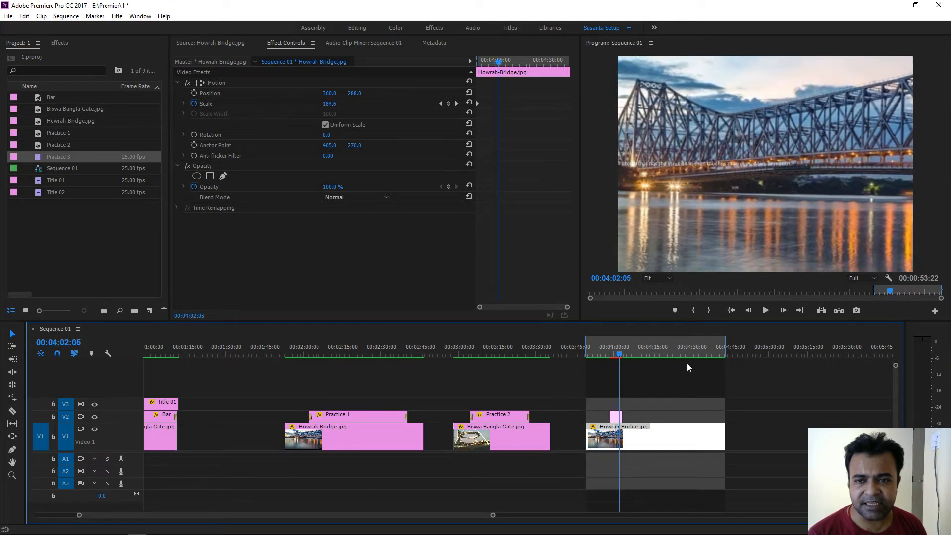
Reopen the Practice 3 title from its clip, set the text's font size to 26, and preview the crawl in the sequence.
{"action": "double_click", "coordinate": [616, 416]}
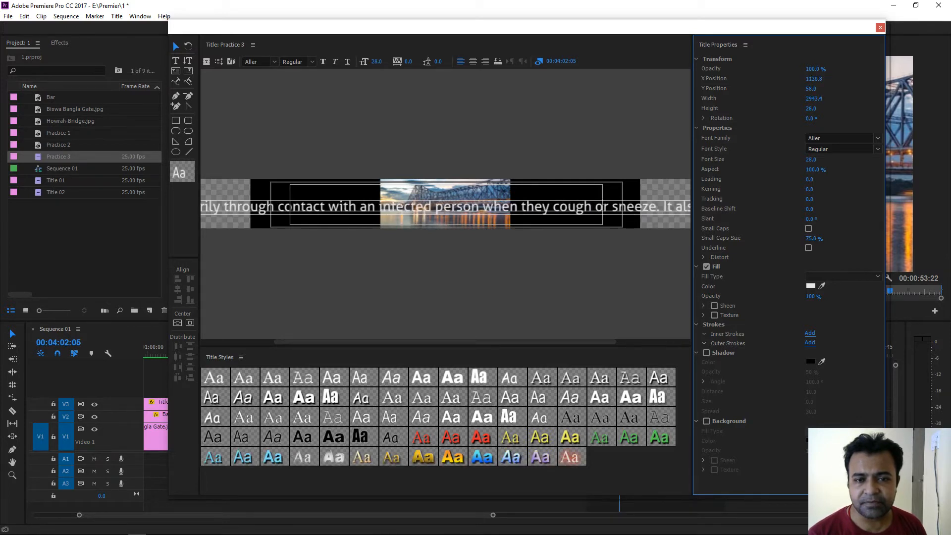
{"action": "left_click_drag", "start_coordinate": [811, 160], "coordinate": [812, 159]}
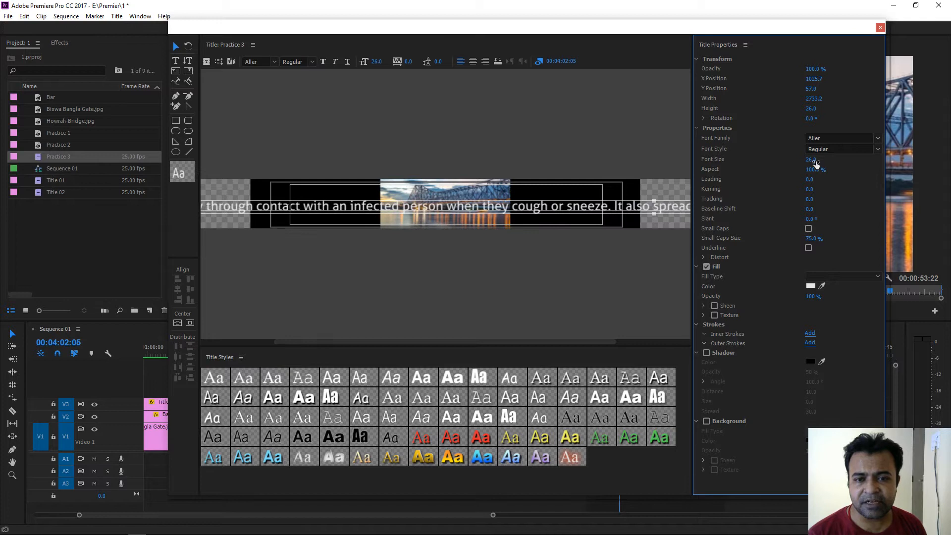
{"action": "left_click", "coordinate": [880, 27]}
{"action": "left_click", "coordinate": [608, 352]}
{"action": "mouse_move", "coordinate": [610, 352]}
{"action": "left_mouse_down"}
{"action": "mouse_move", "coordinate": [622, 352]}
{"action": "mouse_move", "coordinate": [612, 352]}
{"action": "left_mouse_up"}
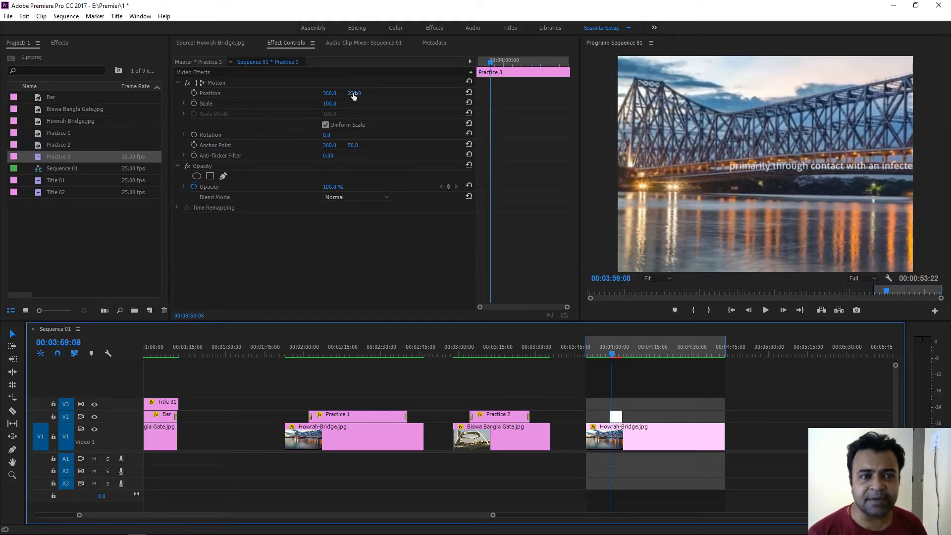
Set the Practice 3 clip's vertical position to 529 so the crawl runs near the frame's lower edge, and preview it.
{"action": "left_click_drag", "start_coordinate": [353, 93], "coordinate": [473, 94]}
{"action": "left_click", "coordinate": [610, 353]}
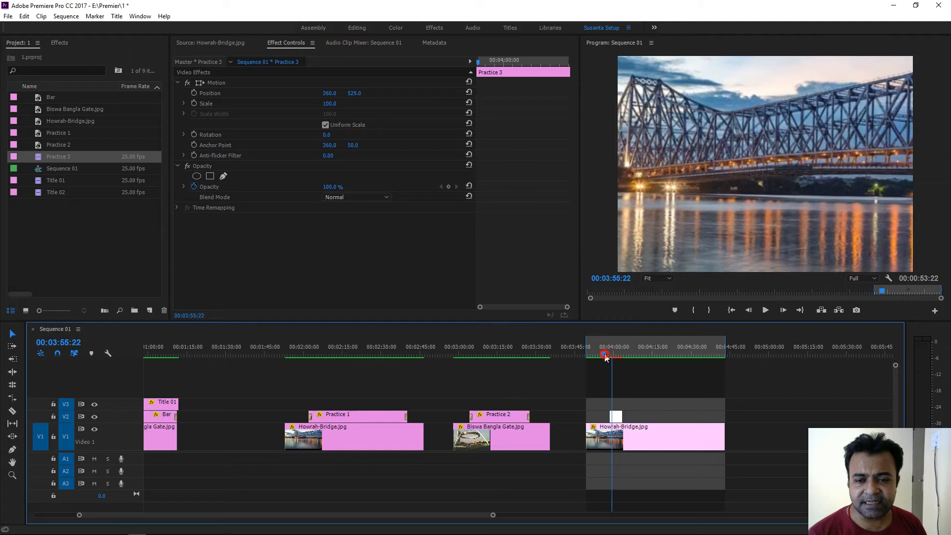
{"action": "left_click_drag", "start_coordinate": [611, 354], "coordinate": [616, 356]}
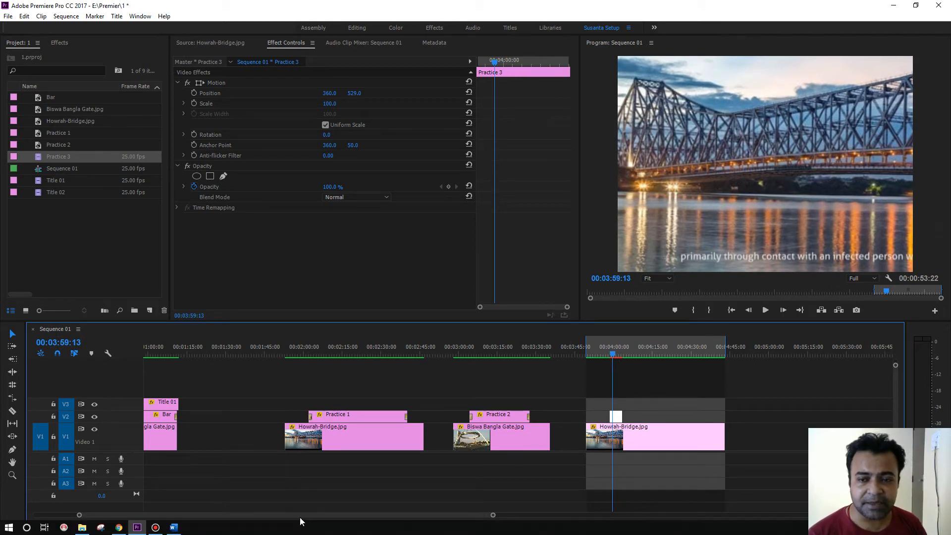
{"action": "left_click", "coordinate": [173, 528]}
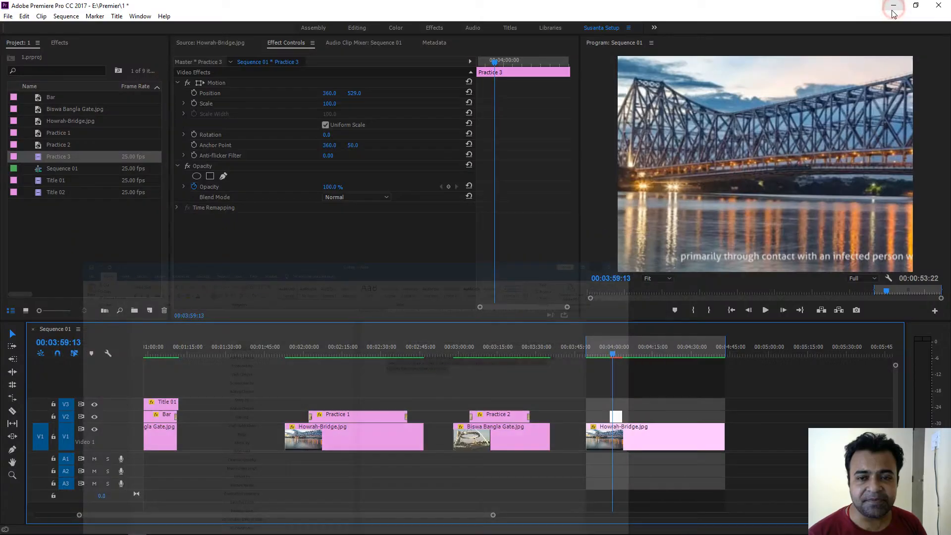
{"action": "left_click", "coordinate": [893, 8]}
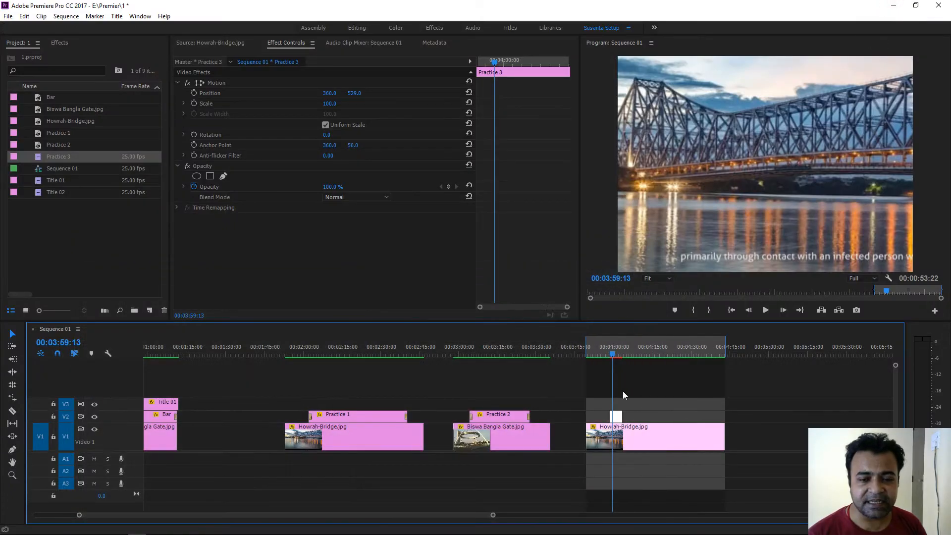
Reopen the Practice 3 title from its clip and centre the coronavirus text horizontally and vertically.
{"action": "double_click", "coordinate": [615, 417]}
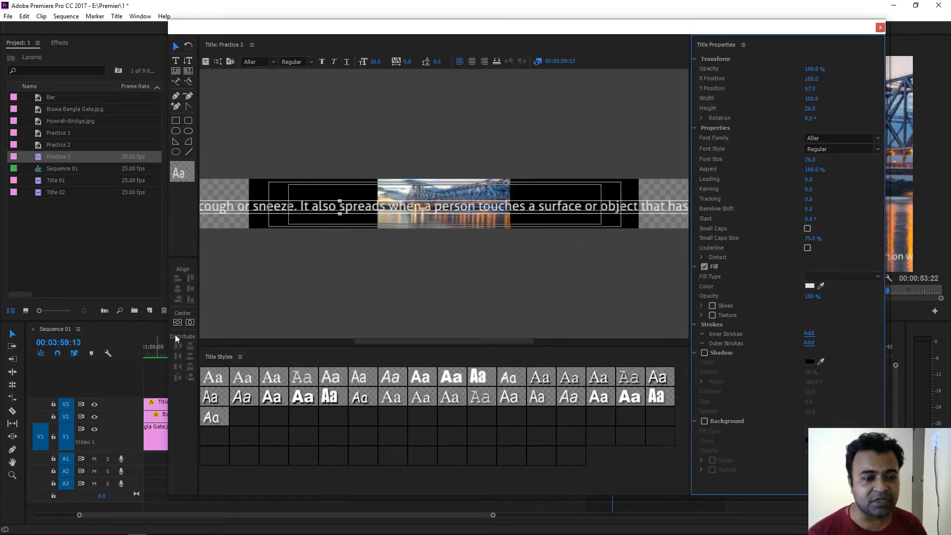
{"action": "left_click", "coordinate": [190, 323]}
{"action": "left_click", "coordinate": [190, 323]}
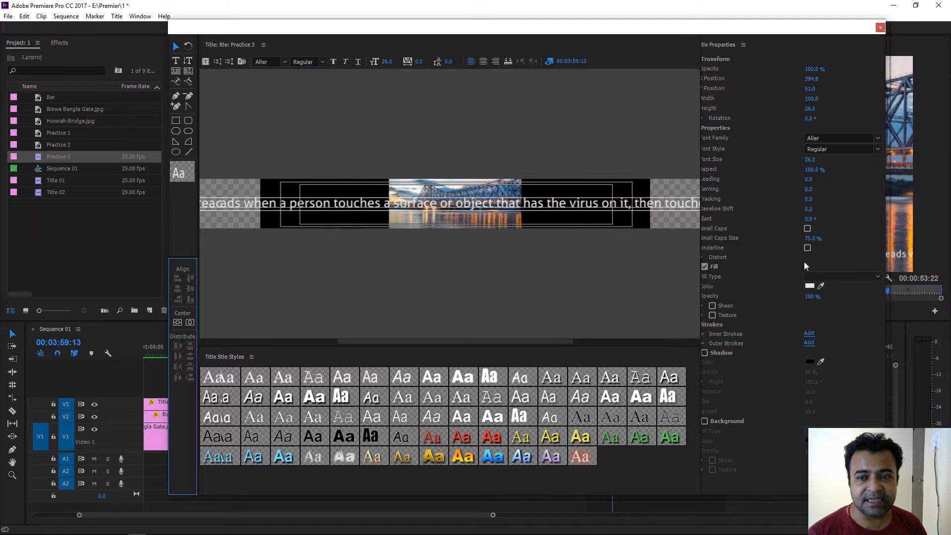
Close the title editor and preview the centred coronavirus crawl over the copied Howrah-Bridge.jpg clip.
{"action": "left_click", "coordinate": [880, 27]}
{"action": "left_click", "coordinate": [609, 352]}
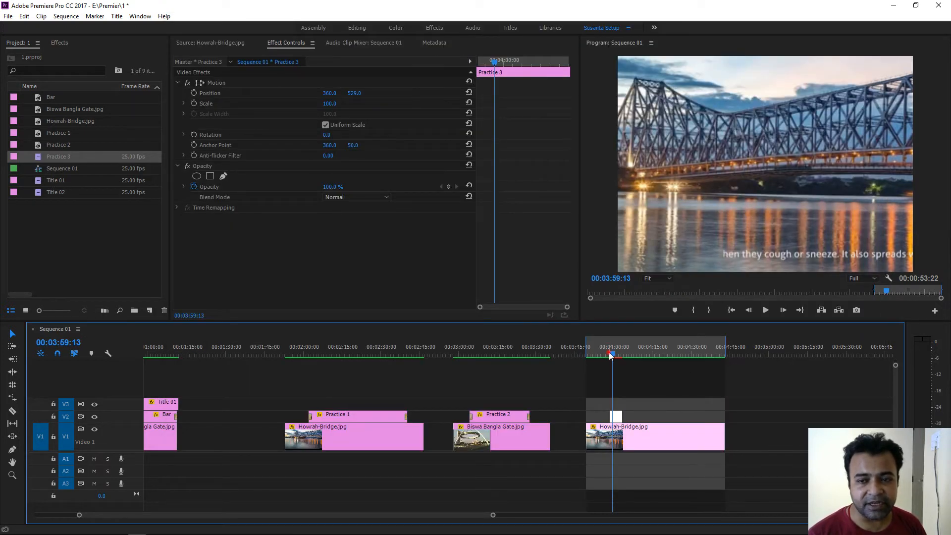
{"action": "left_click_drag", "start_coordinate": [611, 351], "coordinate": [615, 353]}
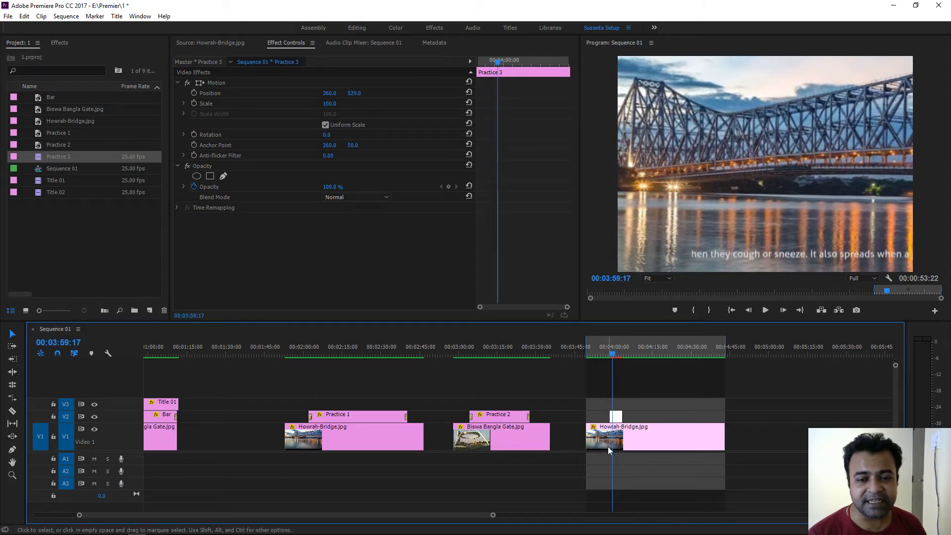
Reopen the Practice 3 title from its clip, raise the text's X position to about 3415, and preview the crawl through its end.
{"action": "double_click", "coordinate": [616, 417]}
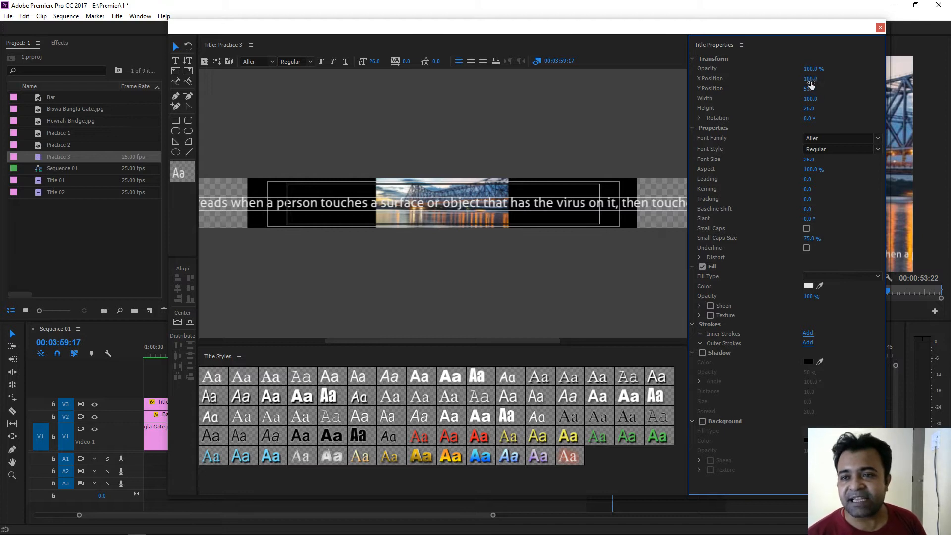
{"action": "left_click_drag", "start_coordinate": [811, 78], "coordinate": [949, 78]}
{"action": "left_click_drag", "start_coordinate": [809, 78], "coordinate": [852, 80]}
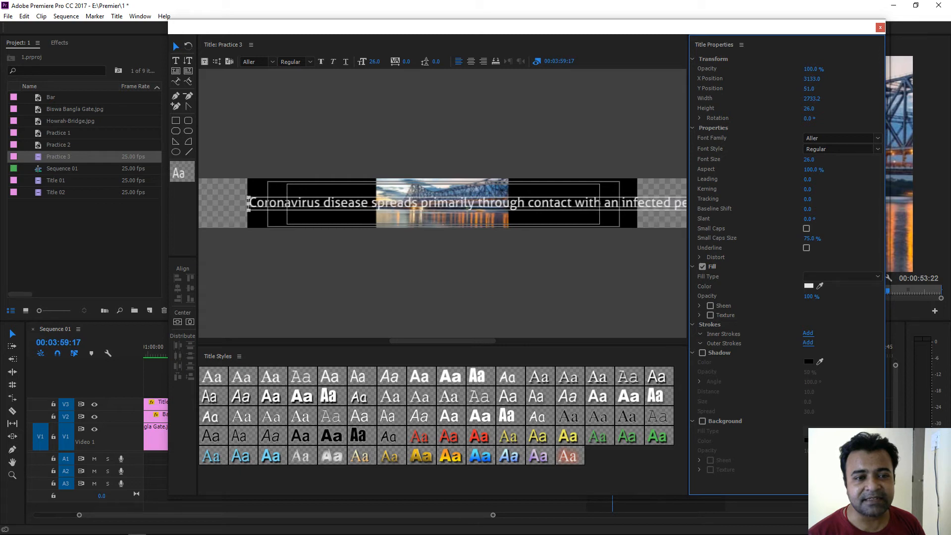
{"action": "mouse_move", "coordinate": [824, 74]}
{"action": "left_mouse_down"}
{"action": "mouse_move", "coordinate": [813, 69]}
{"action": "mouse_move", "coordinate": [815, 78]}
{"action": "left_mouse_up"}
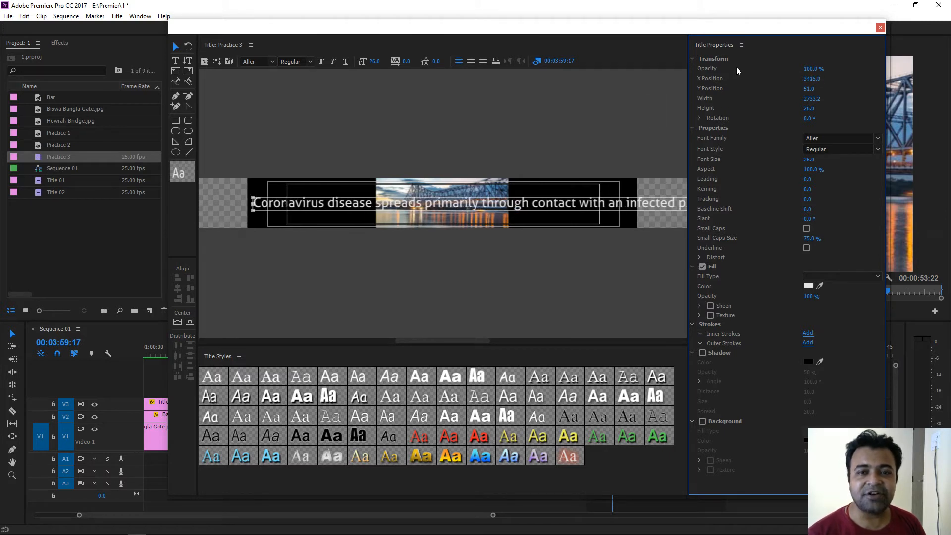
{"action": "left_click", "coordinate": [881, 28]}
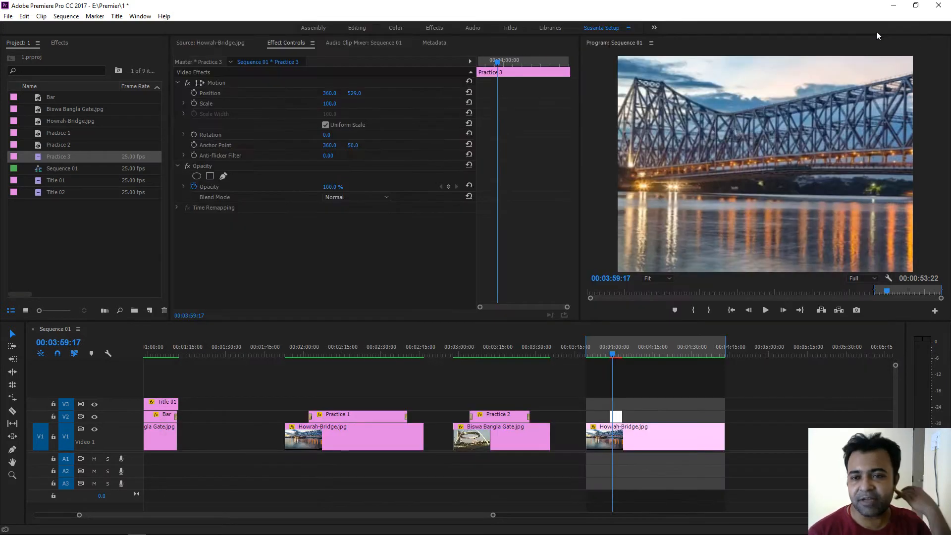
{"action": "left_click_drag", "start_coordinate": [603, 355], "coordinate": [619, 354]}
{"action": "left_click_drag", "start_coordinate": [620, 353], "coordinate": [624, 355]}
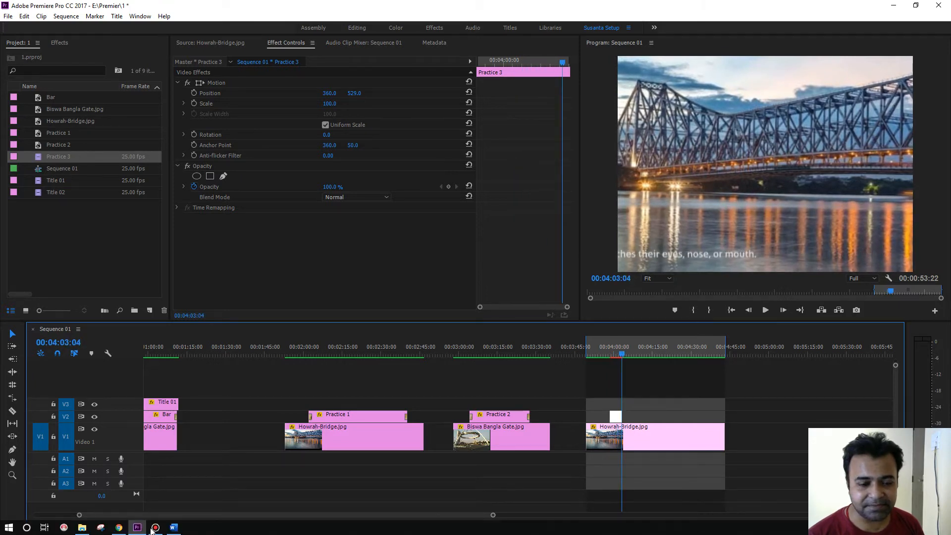
Check the coronavirus paragraph in Word, and render and play the Practice 3 crawl title over the last Howrah-Bridge.jpg clip.
{"action": "left_click", "coordinate": [174, 528]}
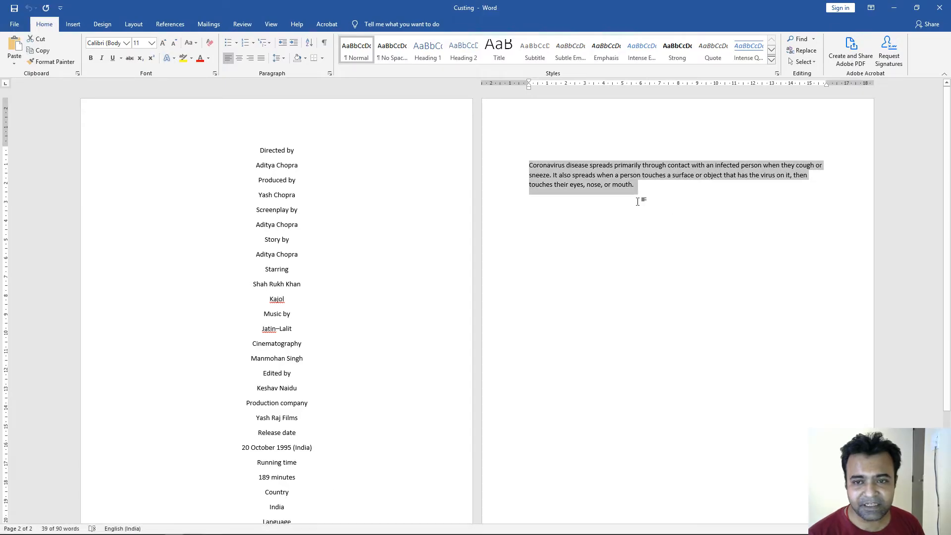
{"action": "left_click", "coordinate": [894, 8]}
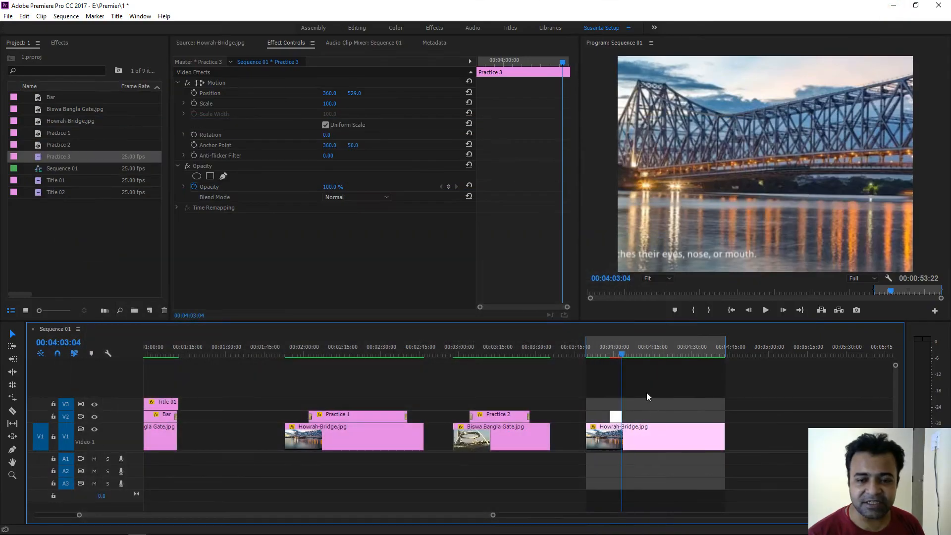
{"action": "left_click_drag", "start_coordinate": [623, 353], "coordinate": [614, 353]}
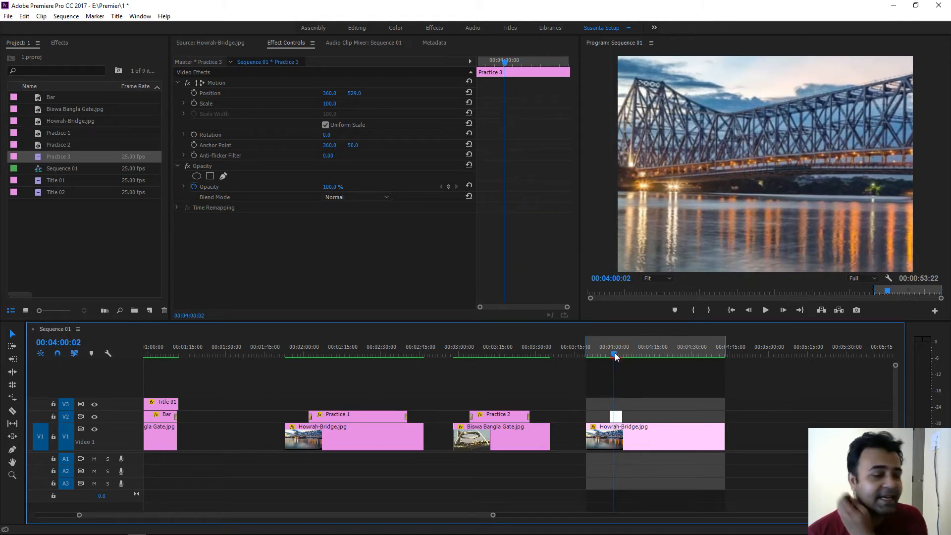
{"action": "left_click_drag", "start_coordinate": [614, 353], "coordinate": [615, 354]}
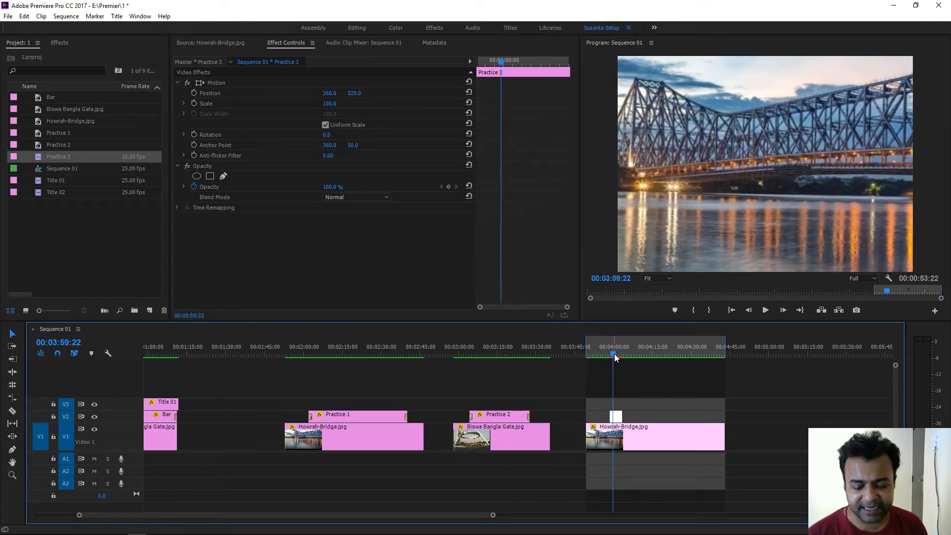
{"action": "key", "text": "Return"}
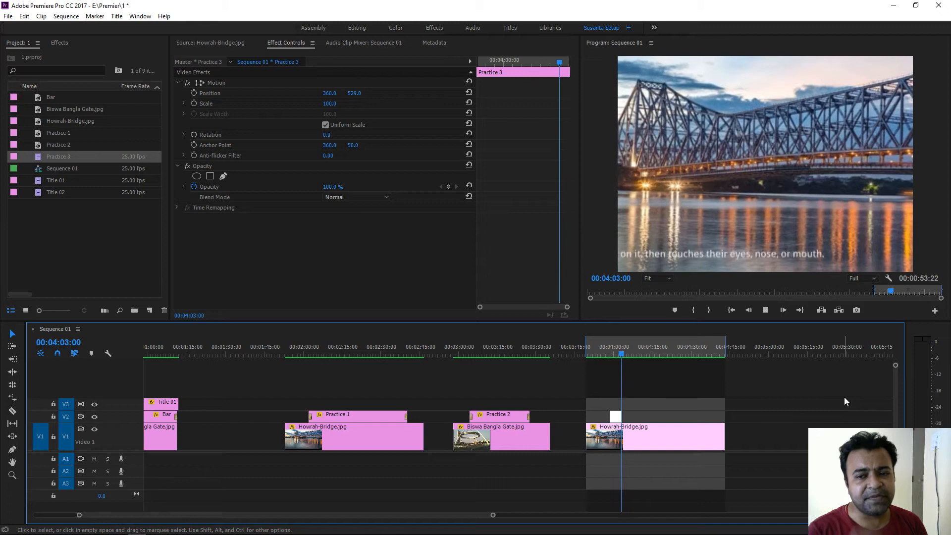
{"action": "key", "text": "space"}
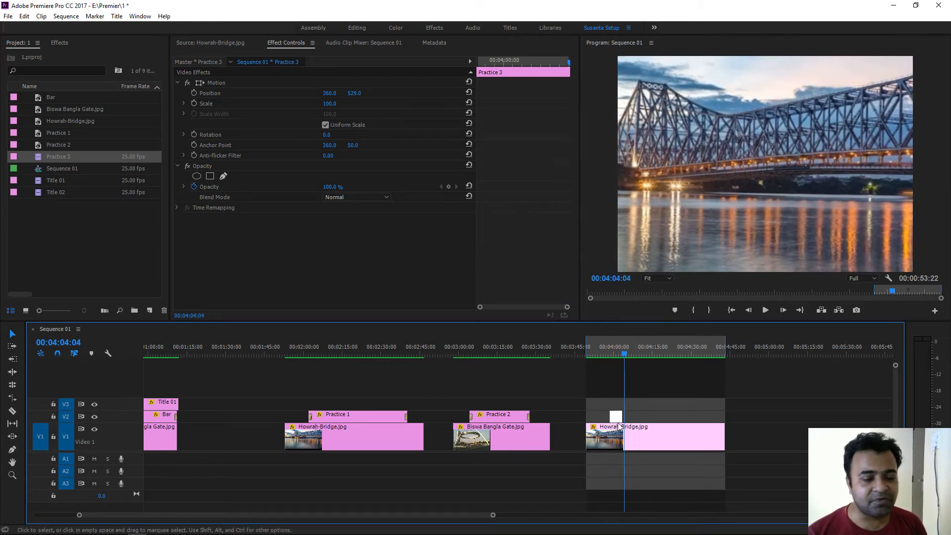
Extend the end of the Practice 3 clip to about 00:04:26, and render and play the slower crawl.
{"action": "left_click_drag", "start_coordinate": [618, 415], "coordinate": [682, 416]}
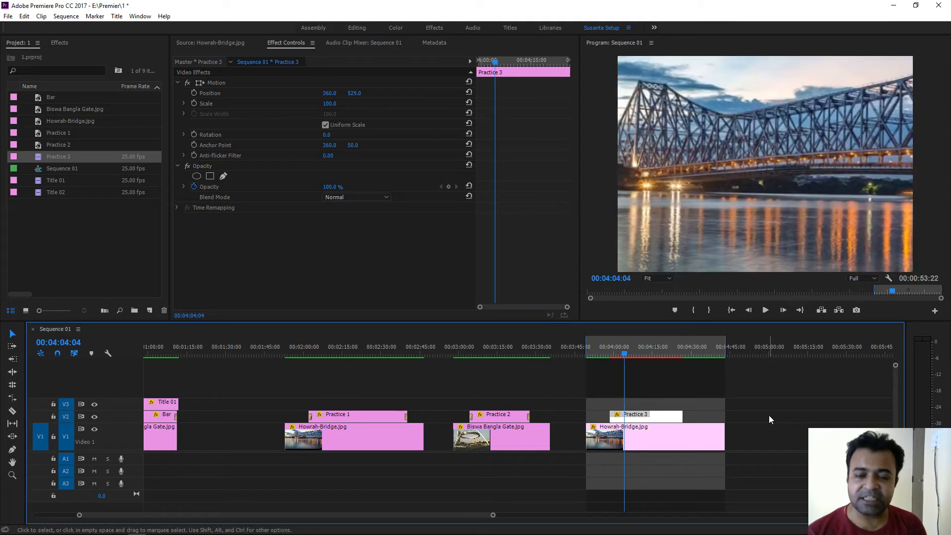
{"action": "key", "text": "Return"}
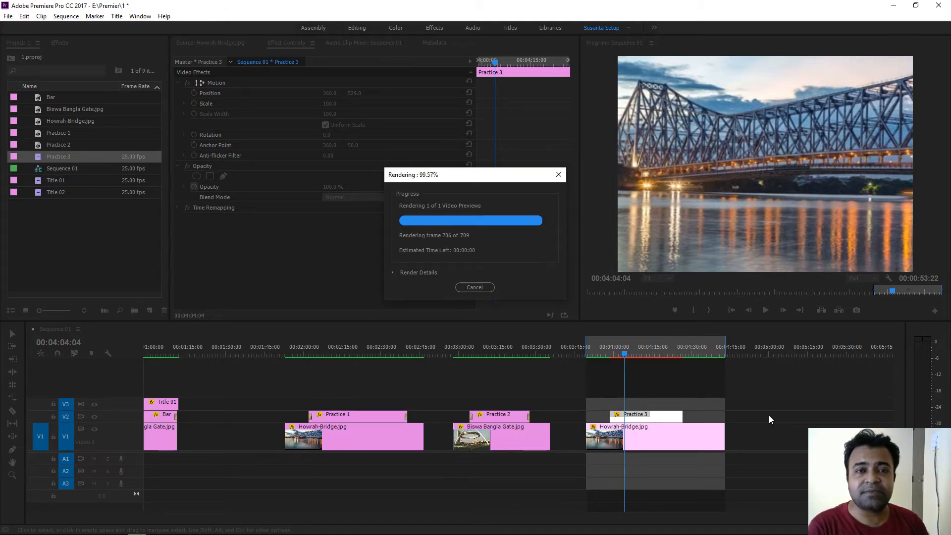
{"action": "left_click_drag", "start_coordinate": [622, 352], "coordinate": [608, 353]}
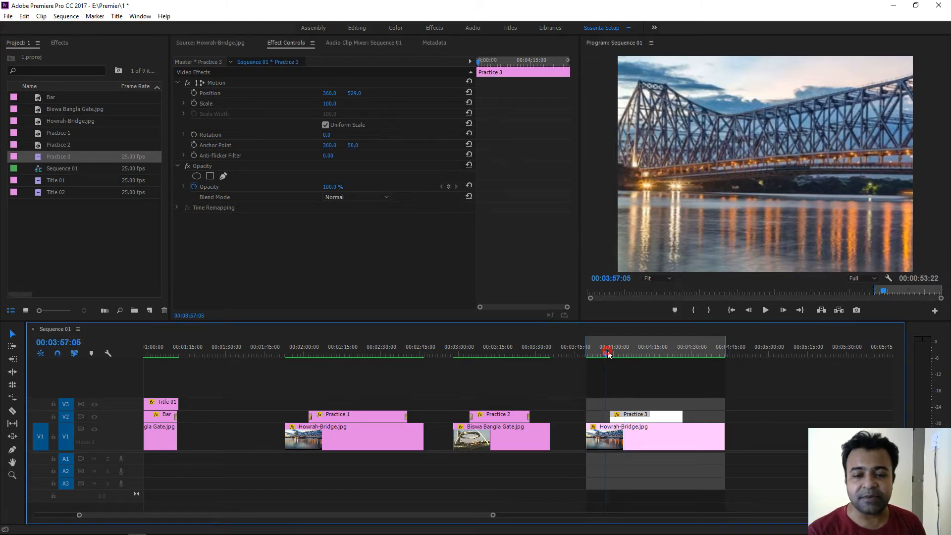
{"action": "key", "text": "space"}
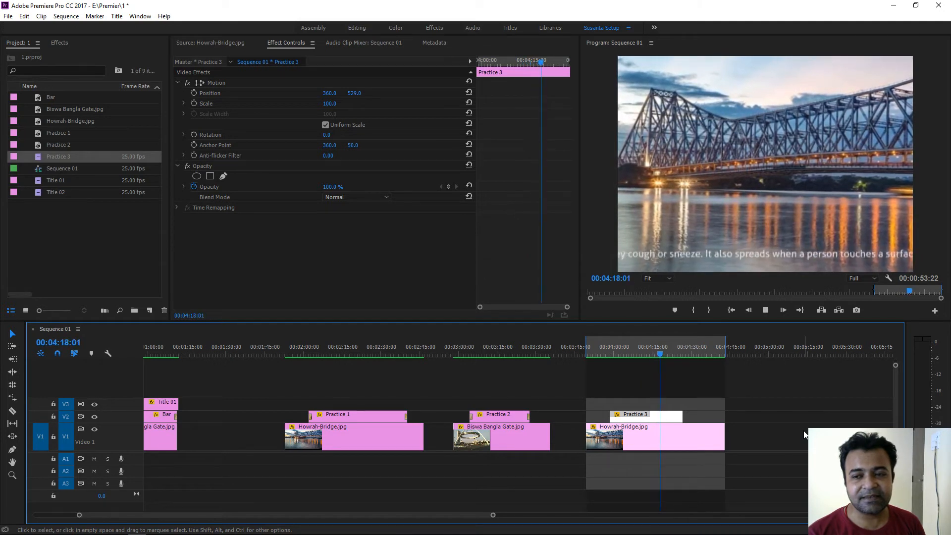
{"action": "key", "text": "space"}
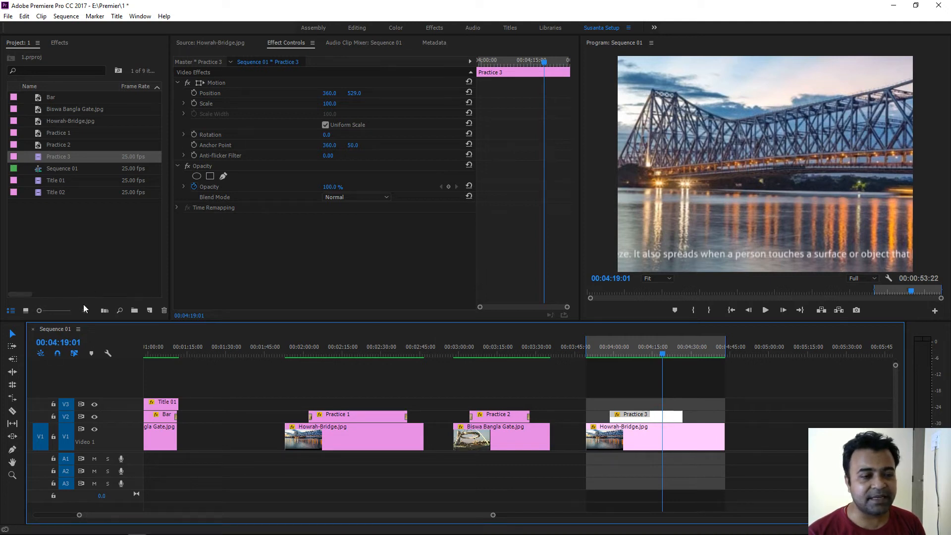
Stretch the Practice 3 clip across the full length of the Howrah-Bridge.jpg clip beneath it, and render and play the crawl.
{"action": "left_click_drag", "start_coordinate": [682, 416], "coordinate": [721, 418]}
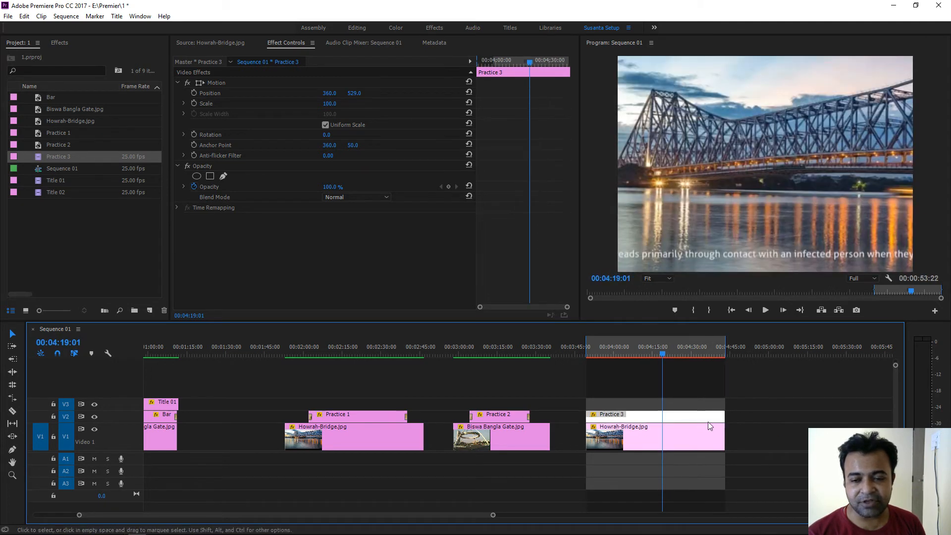
{"action": "key", "text": "Return"}
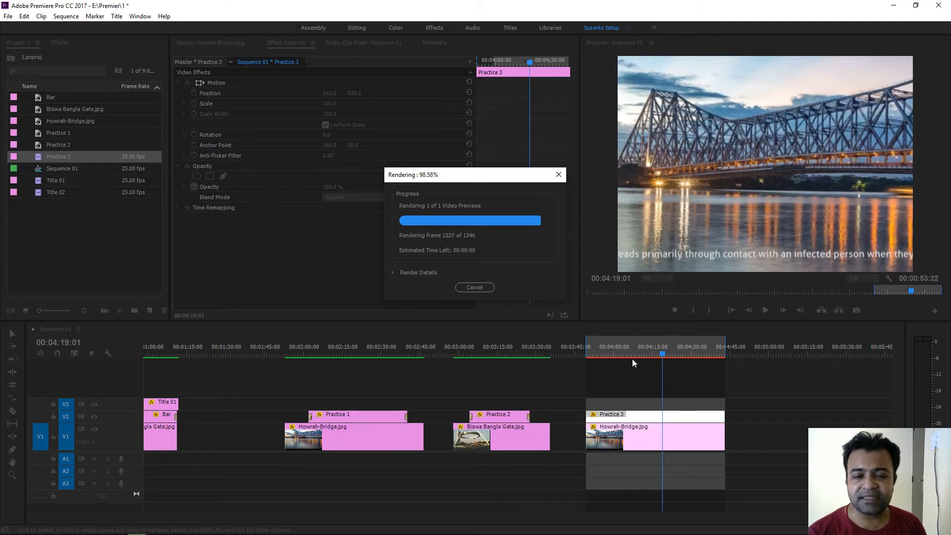
{"action": "left_click", "coordinate": [617, 350]}
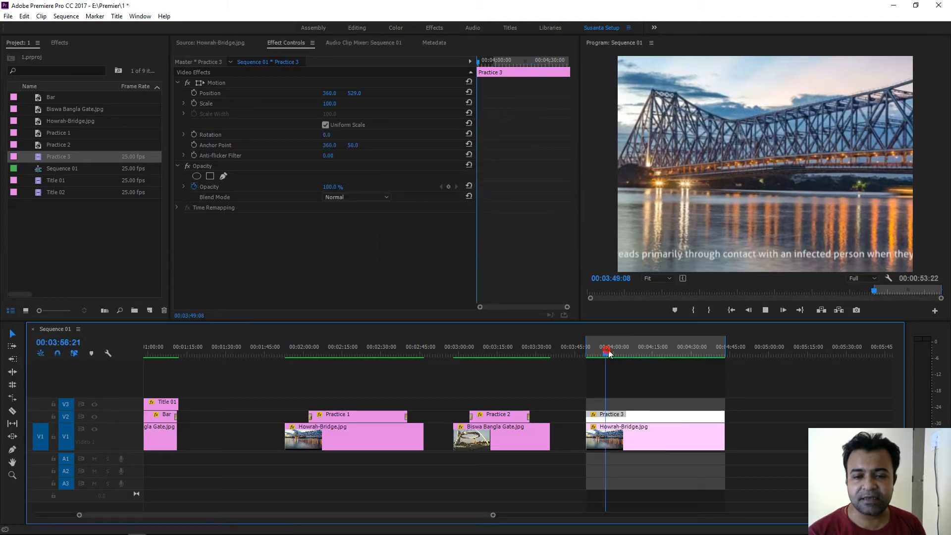
{"action": "left_click_drag", "start_coordinate": [618, 349], "coordinate": [636, 358]}
{"action": "key", "text": "space"}
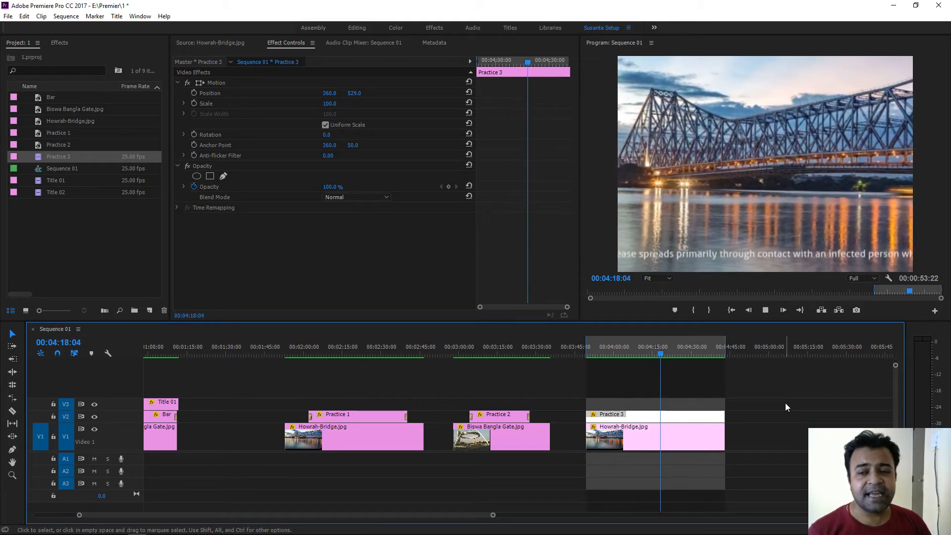
{"action": "left_click_drag", "start_coordinate": [618, 353], "coordinate": [640, 364]}
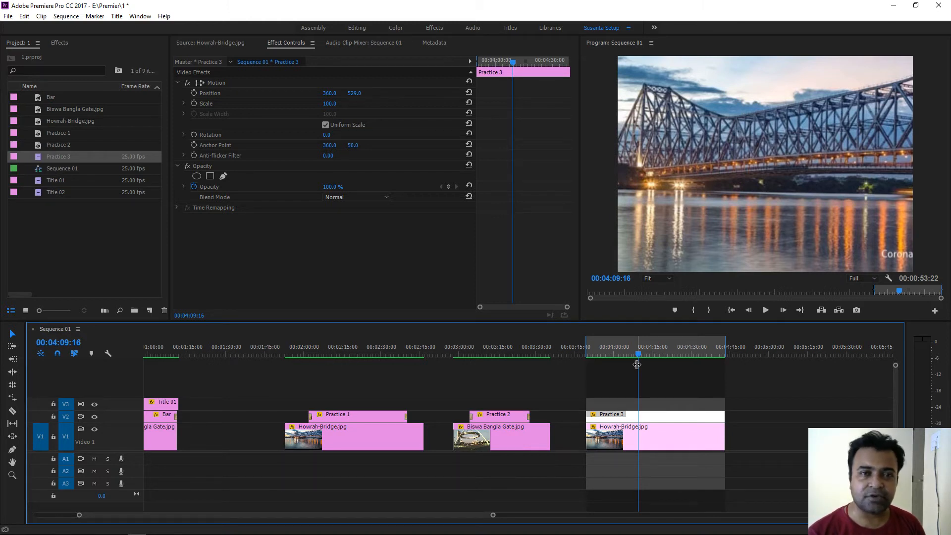
{"action": "key", "text": "space"}
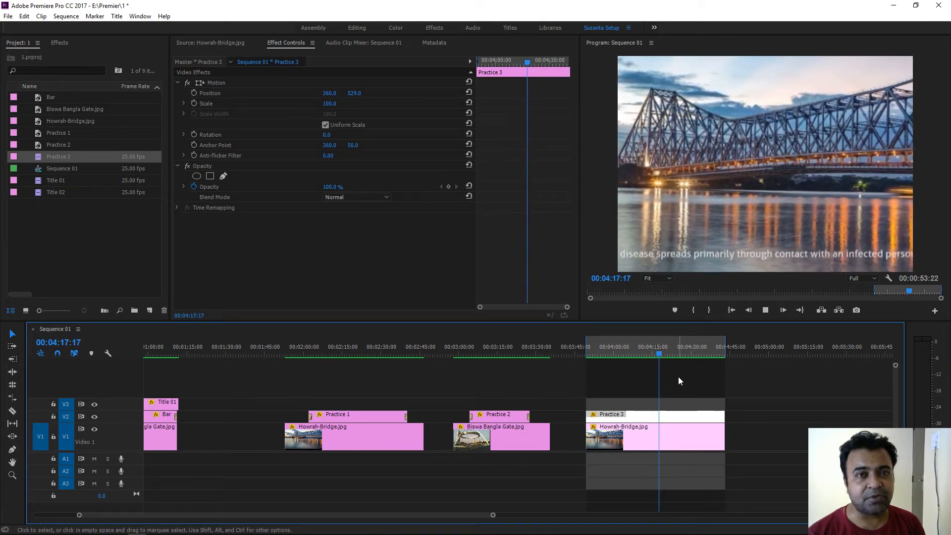
{"action": "key", "text": "space"}
Move Practice 3 up to track V3 and start a new color matte 720 wide and 100 high at 25.00 fps.
{"action": "left_click_drag", "start_coordinate": [670, 417], "coordinate": [670, 402]}
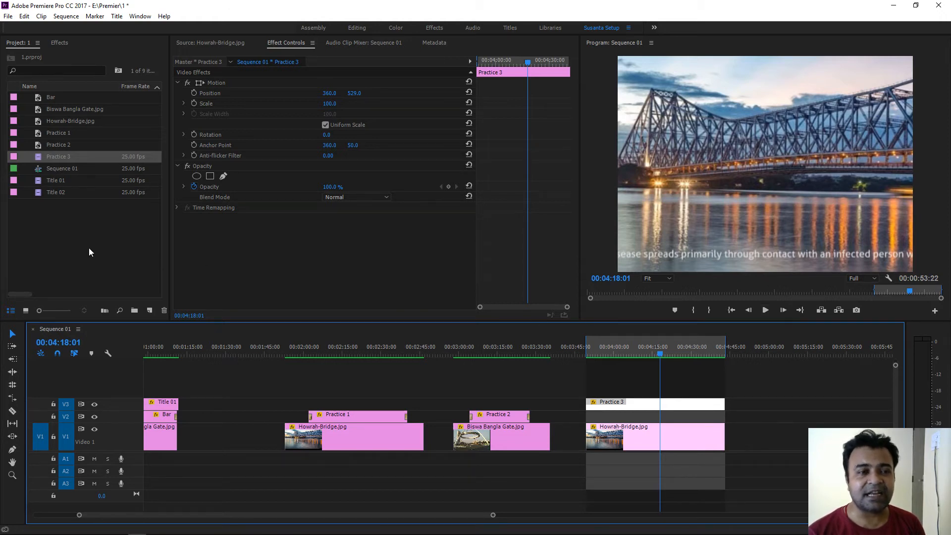
{"action": "right_click", "coordinate": [61, 242]}
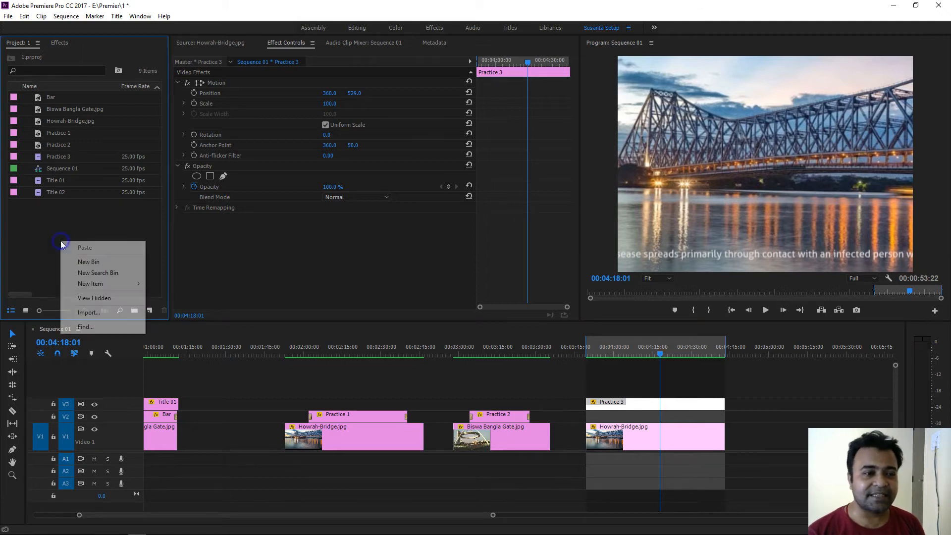
{"action": "mouse_move", "coordinate": [108, 284]}
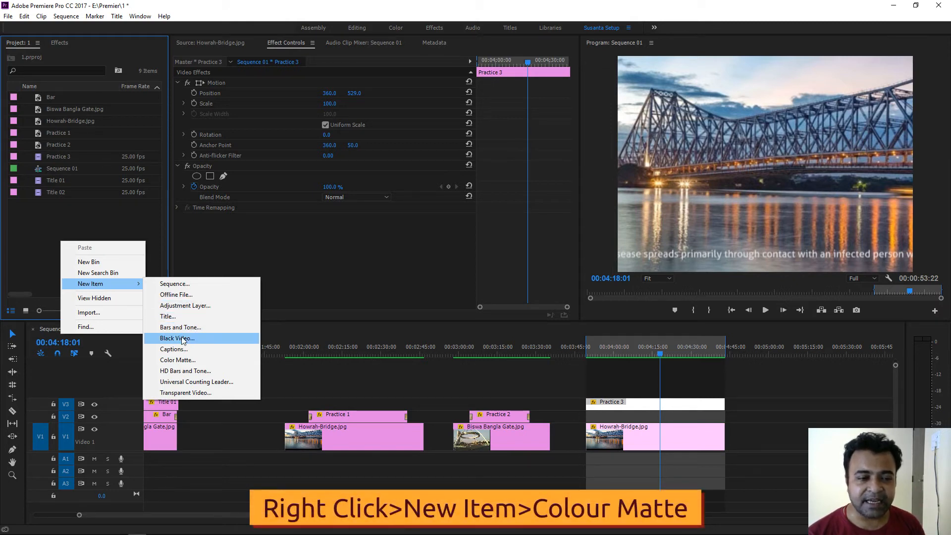
{"action": "left_click", "coordinate": [193, 361]}
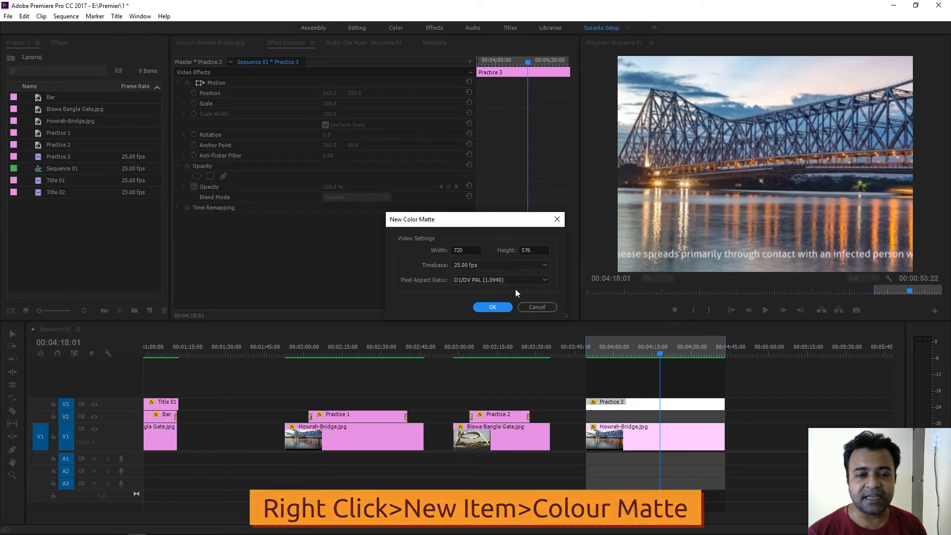
{"action": "double_click", "coordinate": [532, 250]}
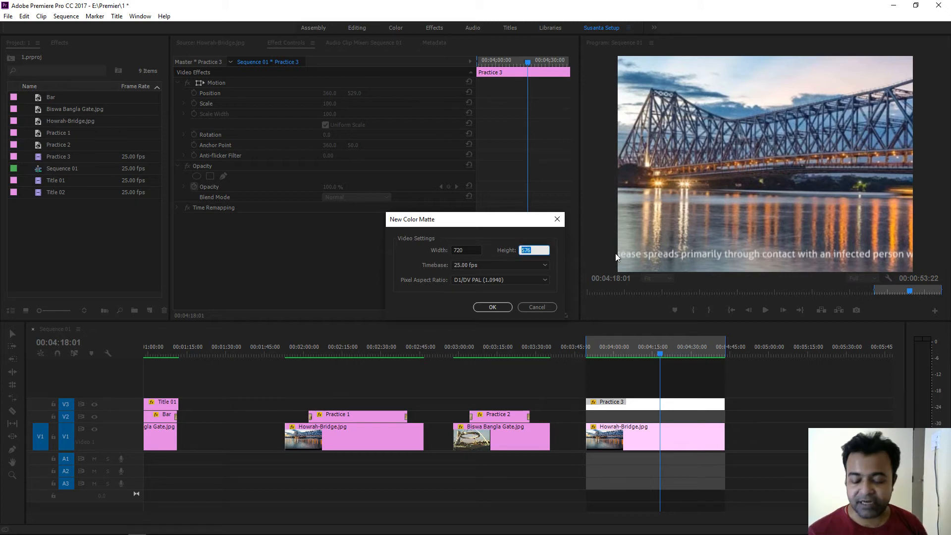
{"action": "type", "text": "100"}
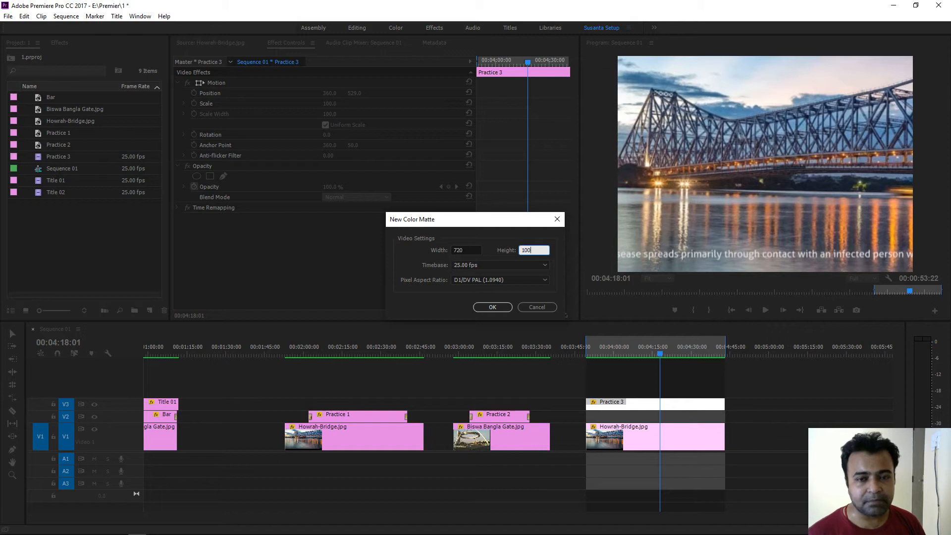
{"action": "left_click", "coordinate": [499, 309]}
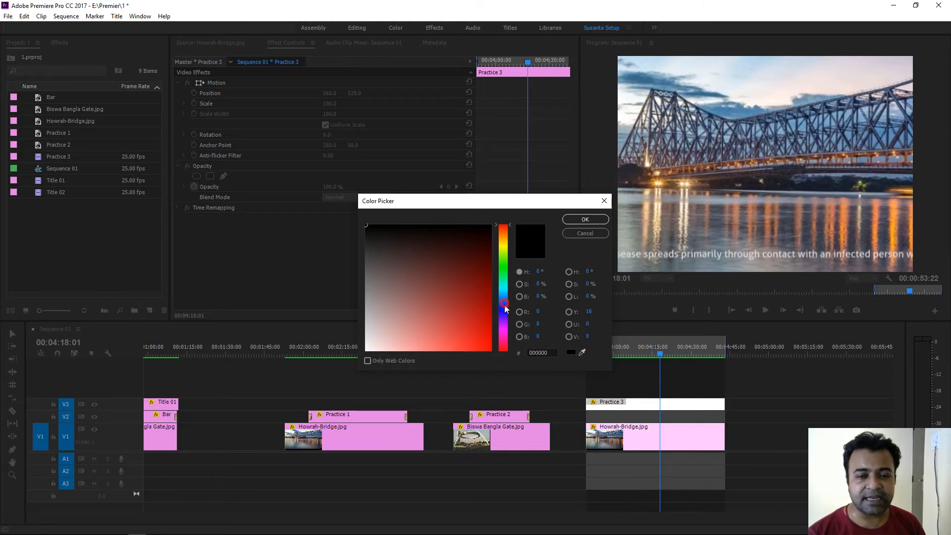
Color the new matte dark blue (021F9A) and name it Title Bar.
{"action": "left_click", "coordinate": [504, 305]}
{"action": "left_click", "coordinate": [483, 318]}
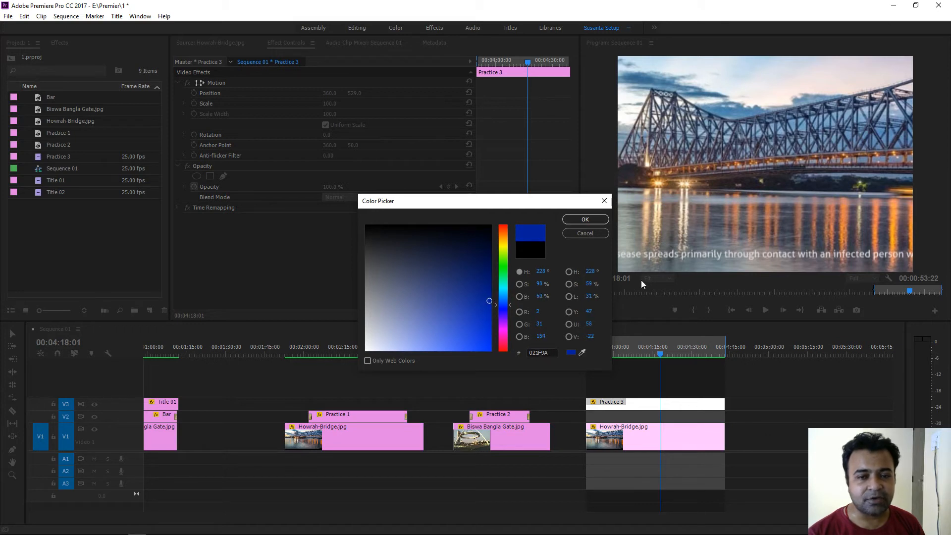
{"action": "left_click", "coordinate": [585, 219]}
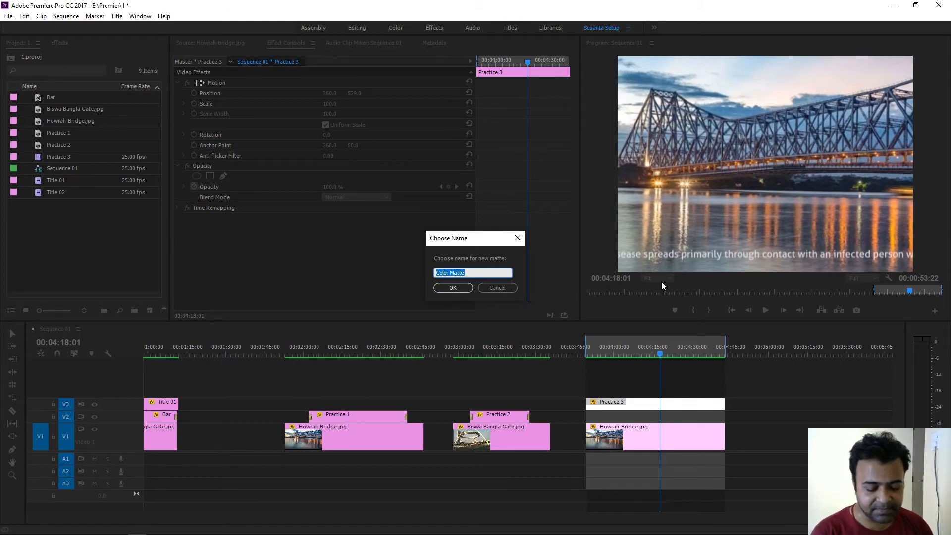
{"action": "type", "text": "Title Bar"}
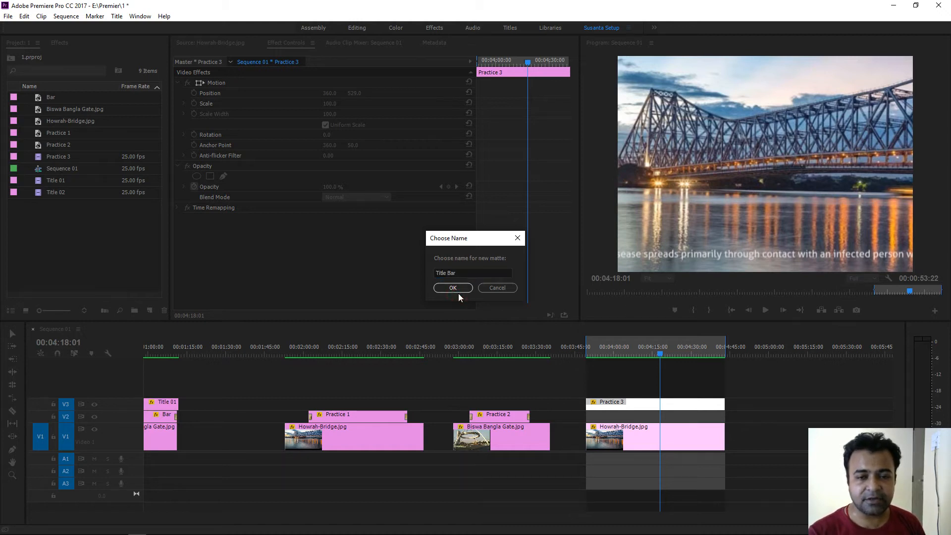
{"action": "left_click", "coordinate": [459, 293]}
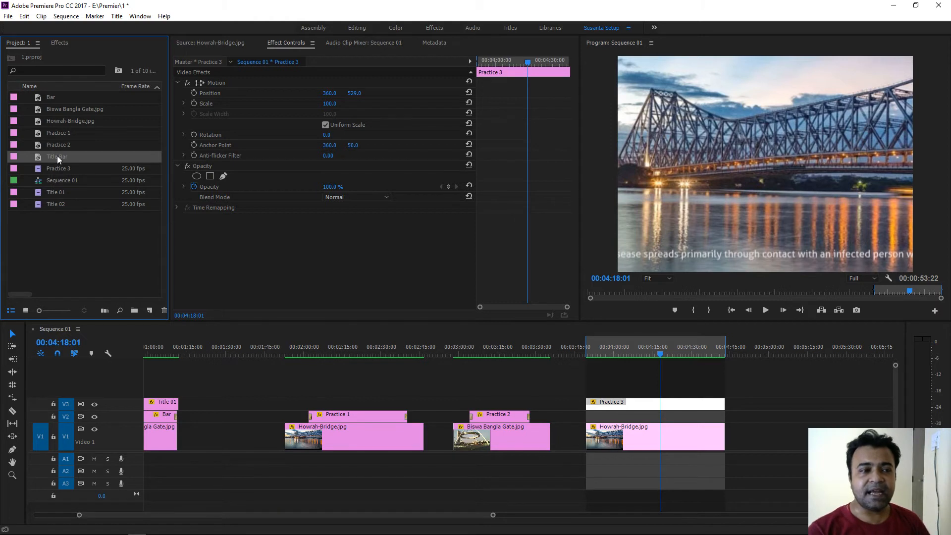
Return Practice 3 to track V2, place Title Bar above it on V3, and extend the bar's end to about 00:04:20.
{"action": "left_click_drag", "start_coordinate": [635, 404], "coordinate": [635, 417]}
{"action": "left_click_drag", "start_coordinate": [59, 158], "coordinate": [634, 405]}
{"action": "left_click", "coordinate": [635, 355]}
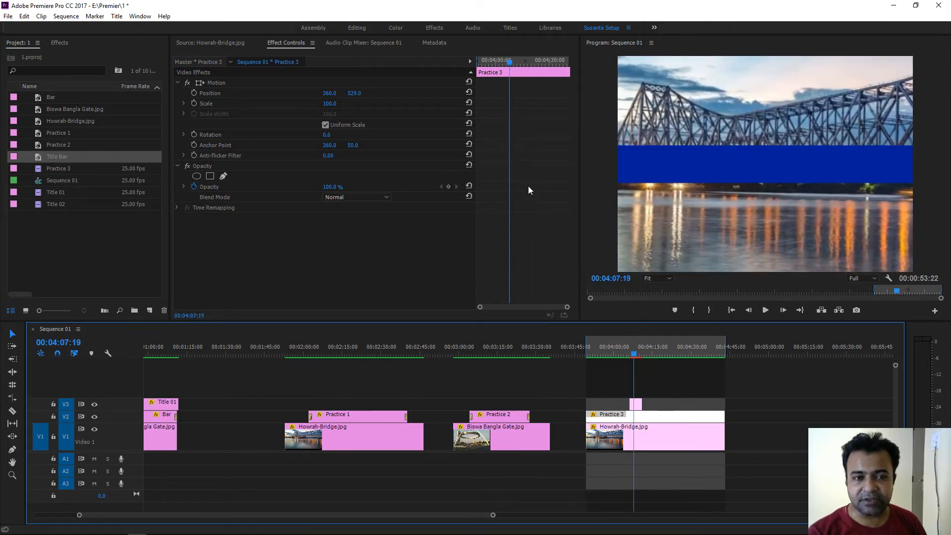
{"action": "left_click", "coordinate": [657, 354]}
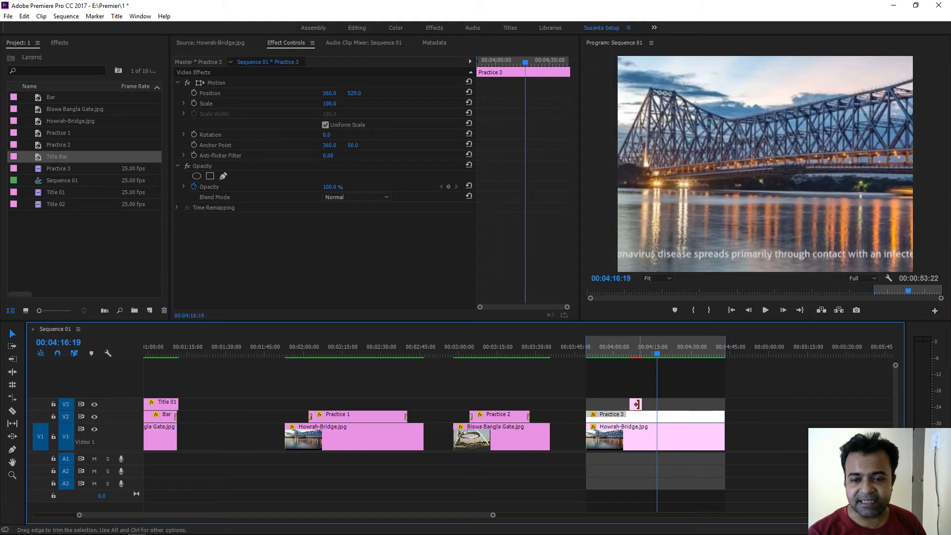
{"action": "left_click_drag", "start_coordinate": [639, 403], "coordinate": [666, 407]}
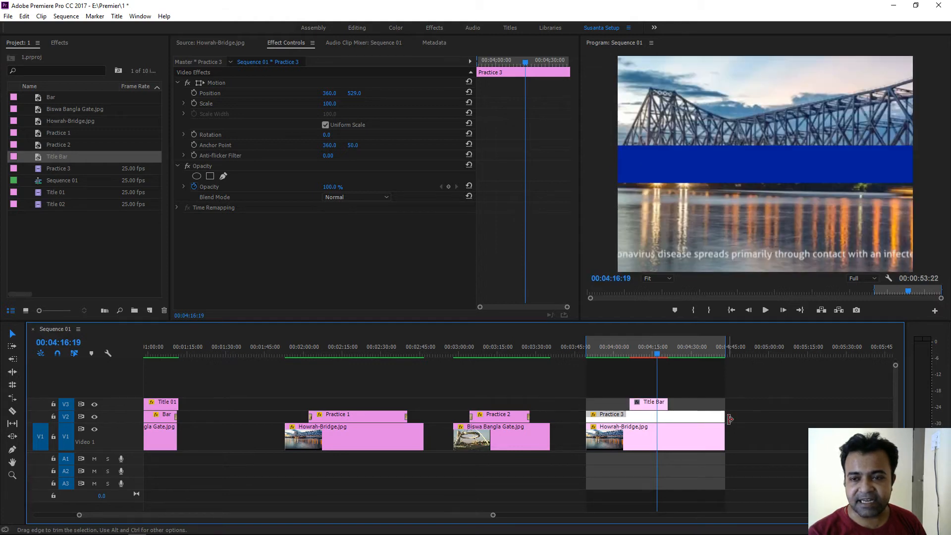
Lower the Title Bar clip over the crawl text by setting its vertical position to 511.
{"action": "left_click_drag", "start_coordinate": [354, 93], "coordinate": [365, 93]}
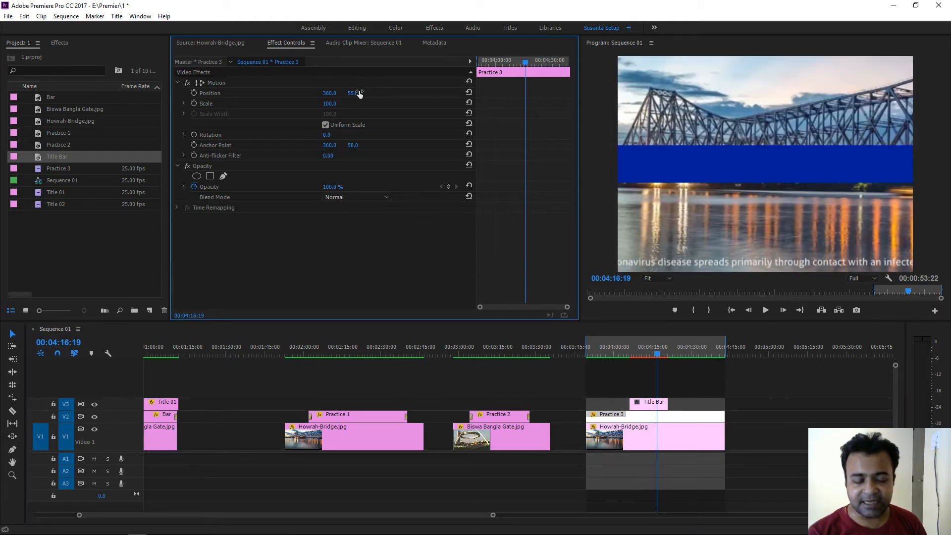
{"action": "left_click", "coordinate": [652, 407]}
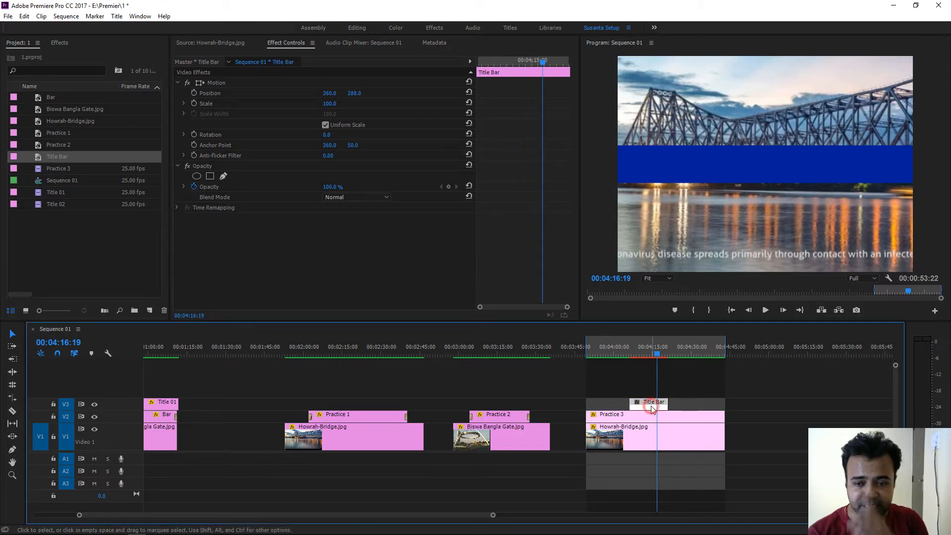
{"action": "left_click_drag", "start_coordinate": [354, 94], "coordinate": [399, 93]}
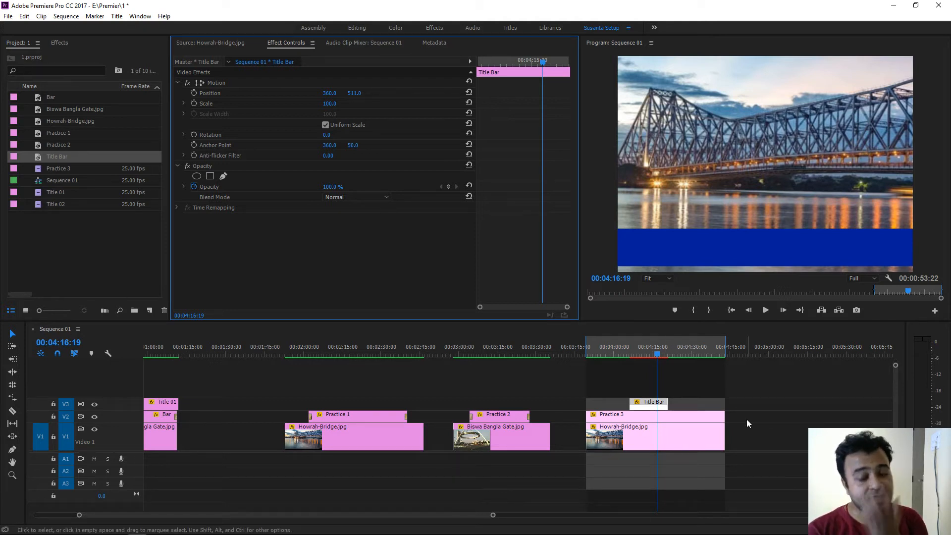
{"action": "left_click", "coordinate": [649, 408]}
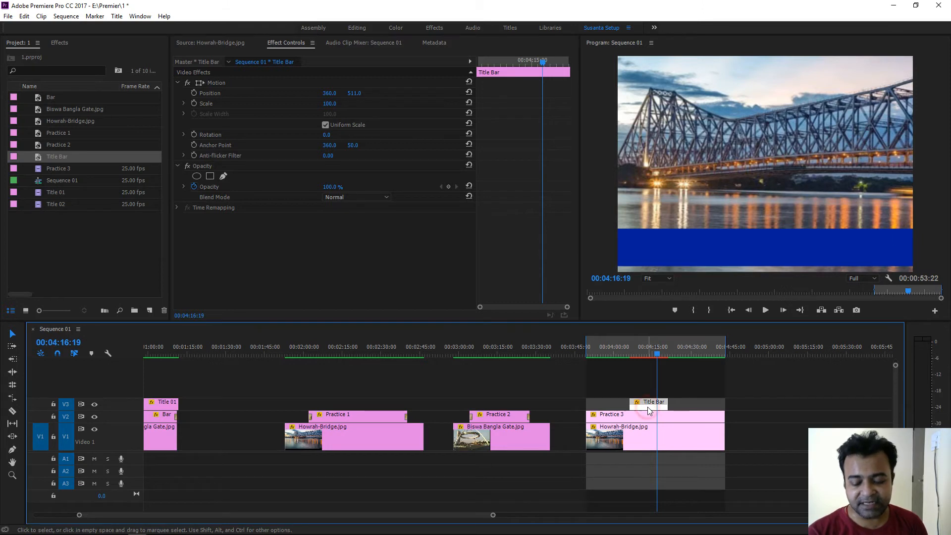
Delete the V3 Title Bar, move Practice 3 up to V3, and place Title Bar beneath it on V2 spanning the whole Howrah-Bridge clip.
{"action": "key", "text": "Delete"}
{"action": "left_click_drag", "start_coordinate": [650, 421], "coordinate": [659, 406]}
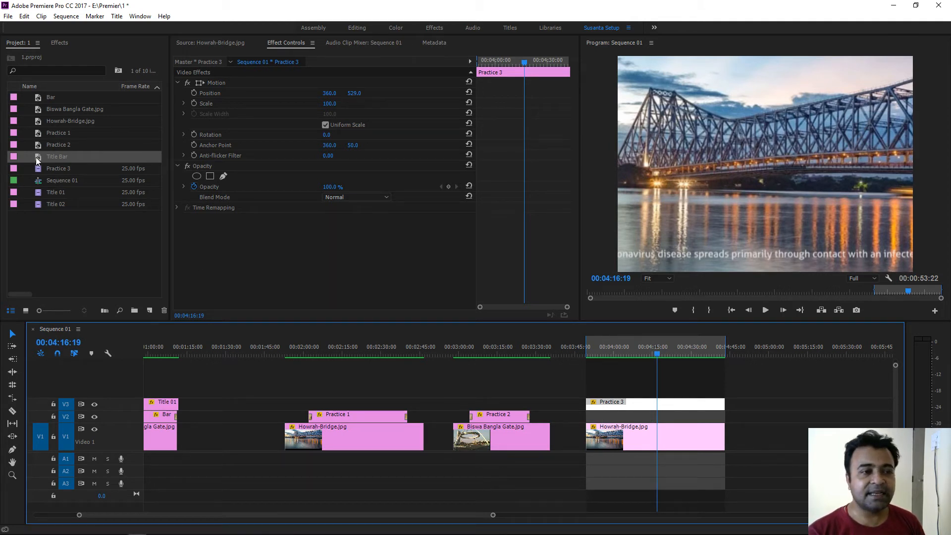
{"action": "left_click_drag", "start_coordinate": [35, 157], "coordinate": [726, 419]}
{"action": "left_click_drag", "start_coordinate": [630, 414], "coordinate": [588, 414]}
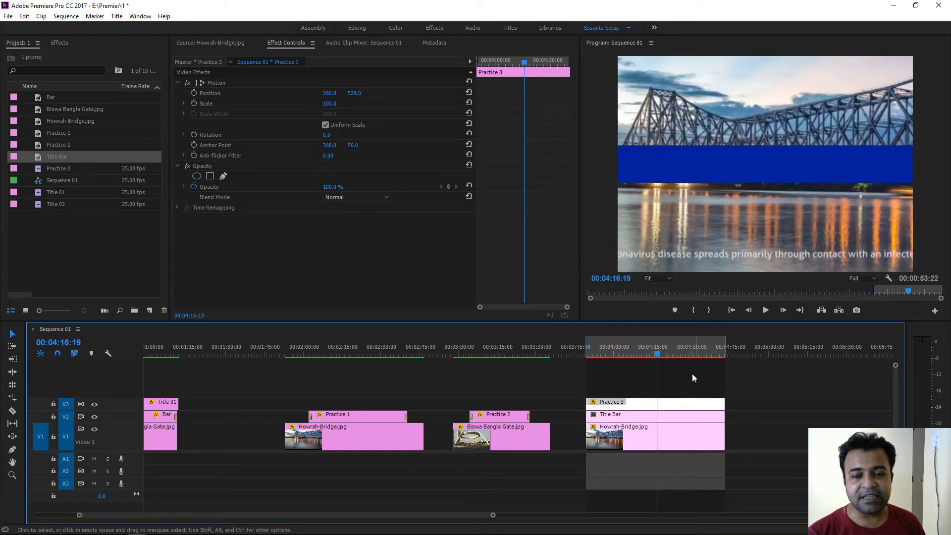
Lower the Title Bar clip behind the crawl text by setting its vertical position to 525.
{"action": "left_click", "coordinate": [654, 416]}
{"action": "left_click", "coordinate": [354, 93]}
{"action": "type", "text": "352"}
{"action": "key", "text": "Return"}
{"action": "left_click_drag", "start_coordinate": [354, 93], "coordinate": [440, 93]}
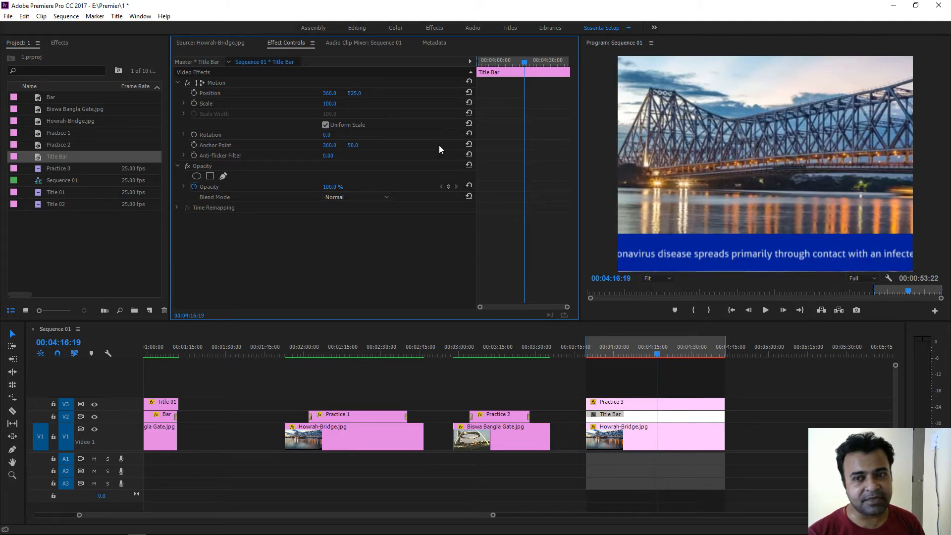
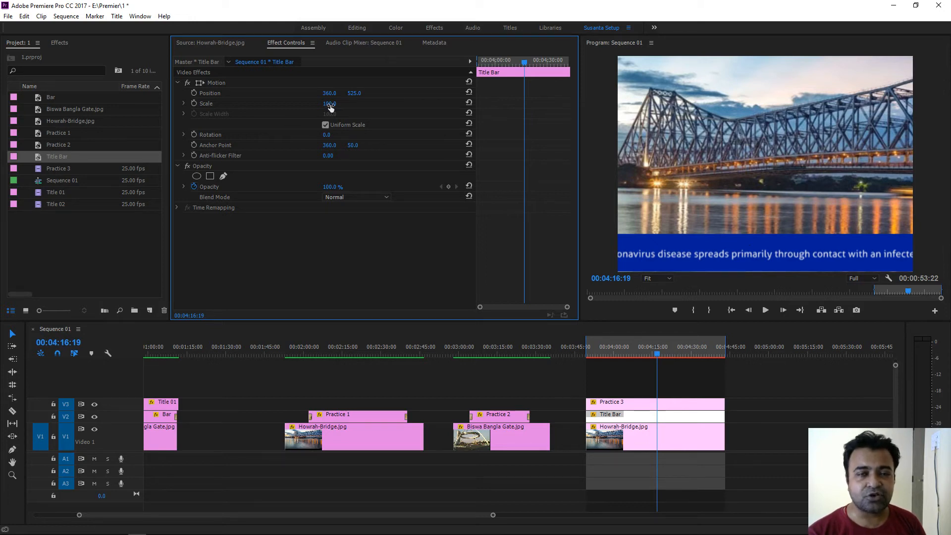
{"action": "left_click_drag", "start_coordinate": [330, 104], "coordinate": [321, 103]}
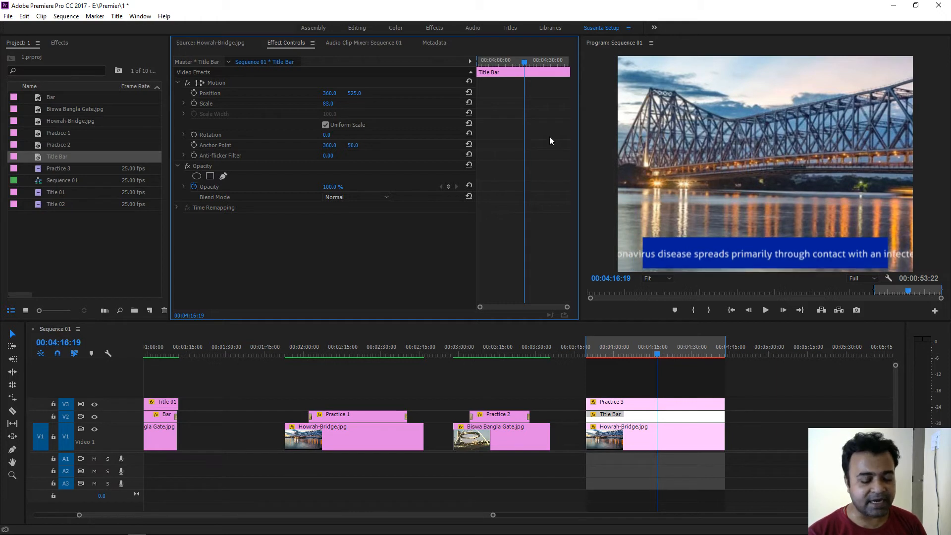
{"action": "key", "text": "ctrl+z"}
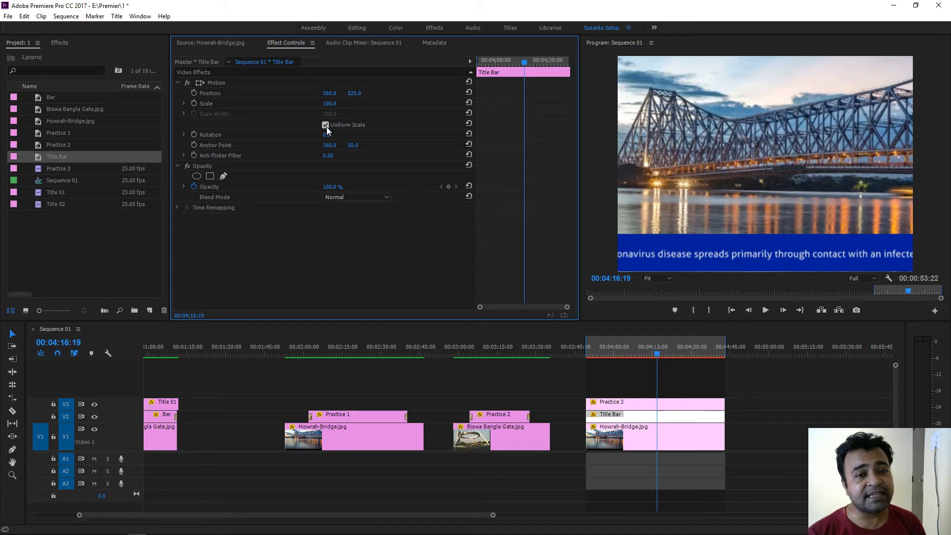
{"action": "left_click", "coordinate": [326, 126]}
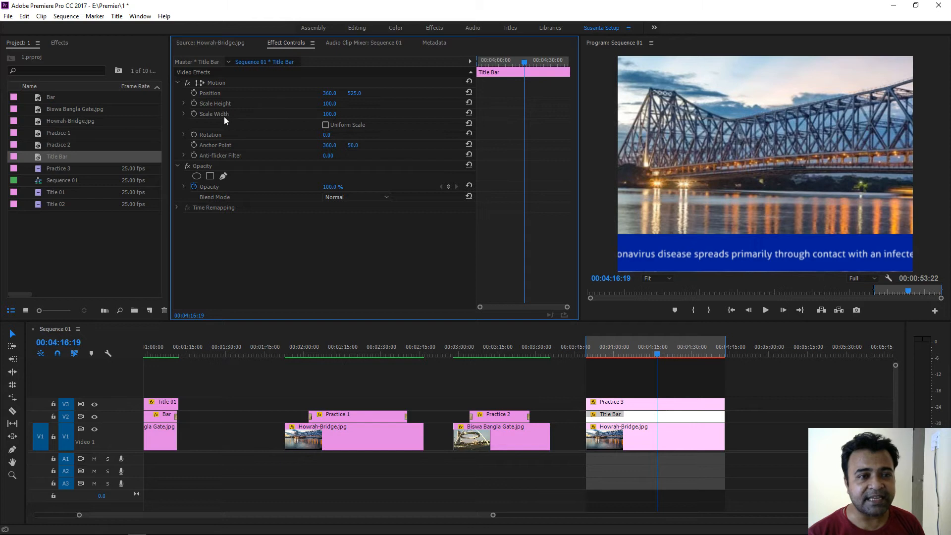
{"action": "left_click", "coordinate": [325, 126]}
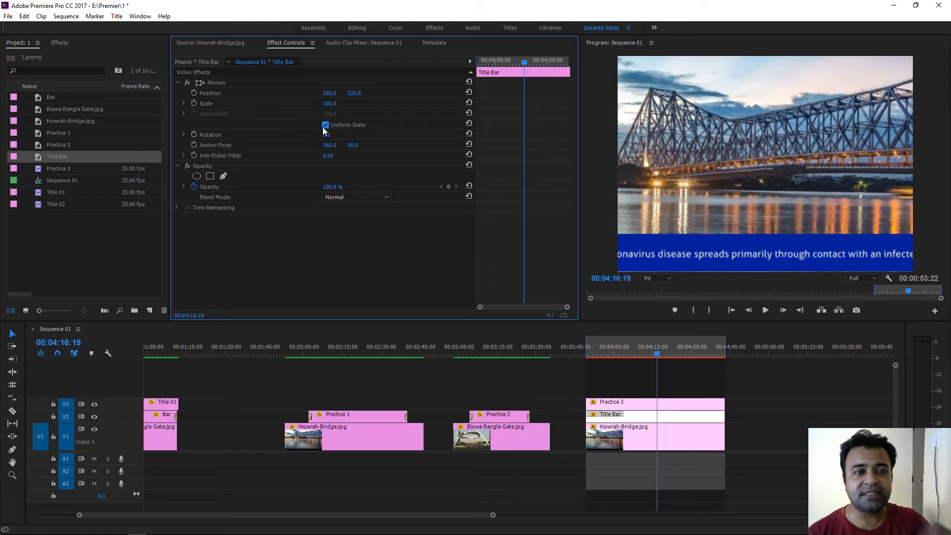
Turn off uniform scaling for Title Bar, set its scale height to 56 and its vertical position to 528.
{"action": "left_click", "coordinate": [324, 127]}
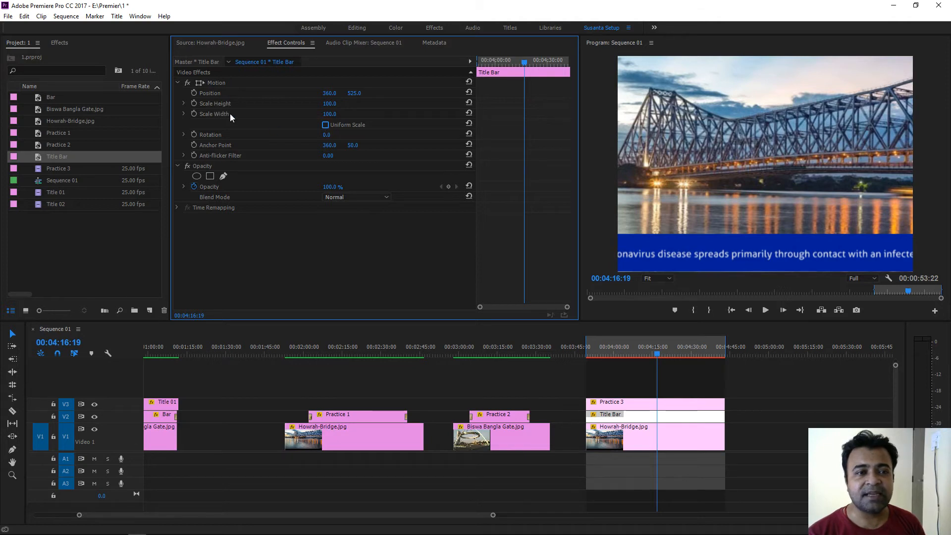
{"action": "left_click_drag", "start_coordinate": [329, 104], "coordinate": [356, 93]}
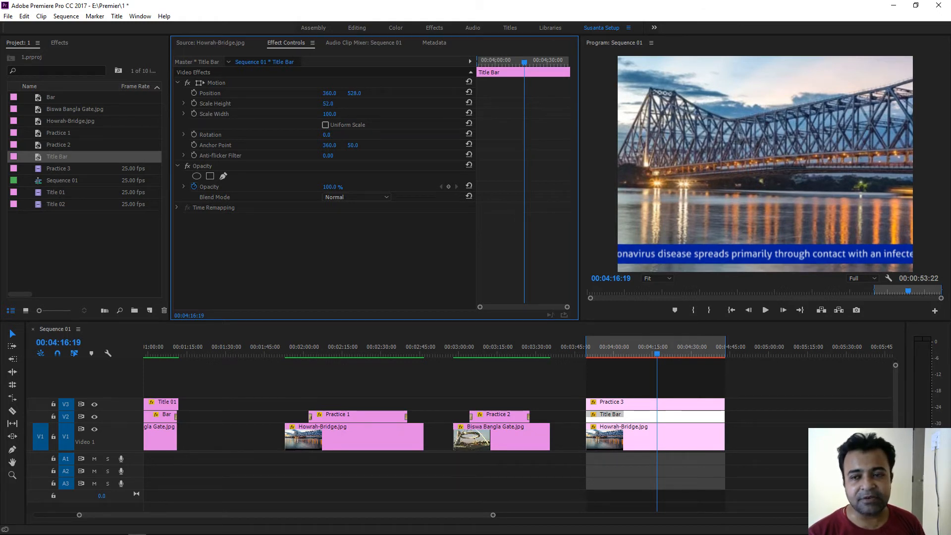
{"action": "left_click_drag", "start_coordinate": [328, 104], "coordinate": [340, 118]}
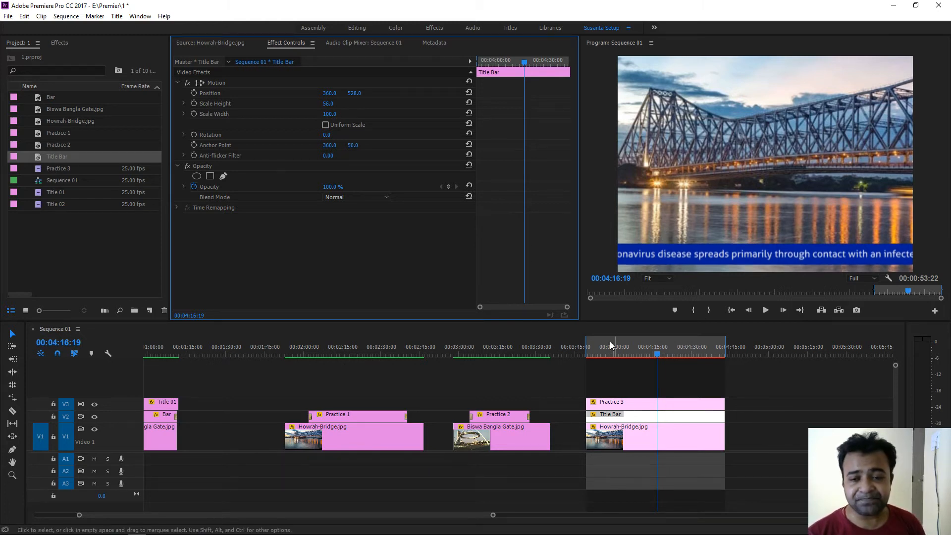
Find where the crawl text is about to enter and trim the Title Bar clip's start to 00:04:07:14.
{"action": "left_click", "coordinate": [594, 351]}
{"action": "left_click_drag", "start_coordinate": [596, 352], "coordinate": [635, 350]}
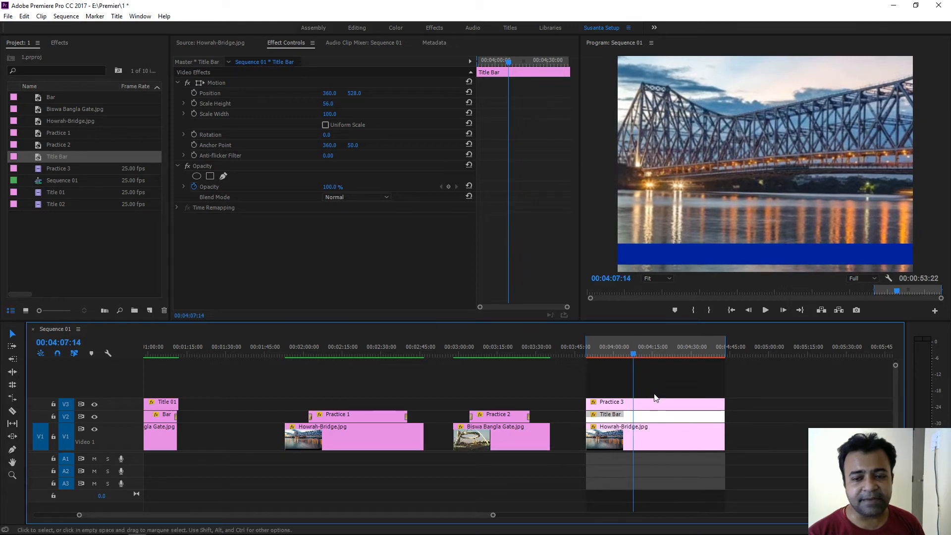
{"action": "left_click", "coordinate": [648, 420]}
{"action": "left_click", "coordinate": [782, 426]}
{"action": "left_click", "coordinate": [692, 420]}
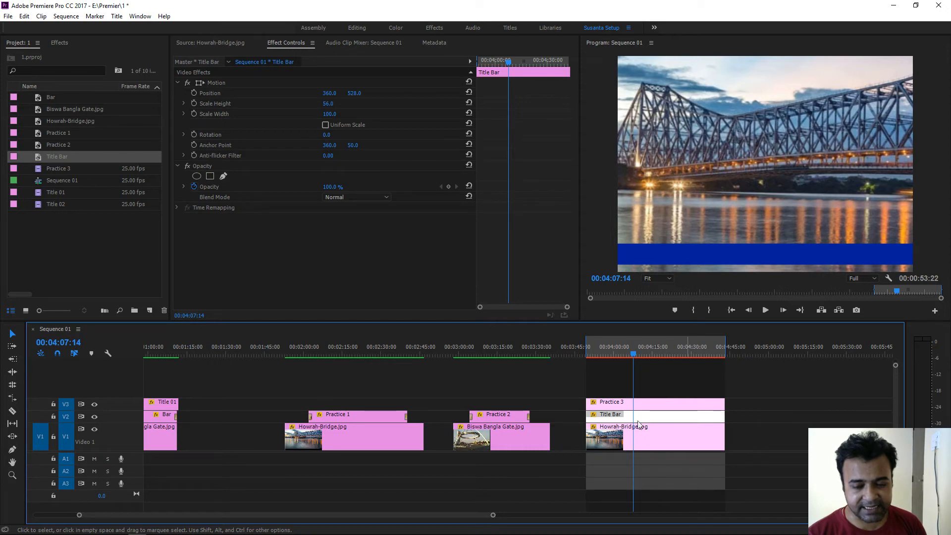
{"action": "left_click_drag", "start_coordinate": [588, 416], "coordinate": [633, 415]}
Find where the crawl text leaves the frame and trim the Title Bar clip's end to 00:04:42:00.
{"action": "left_click_drag", "start_coordinate": [694, 358], "coordinate": [722, 357]}
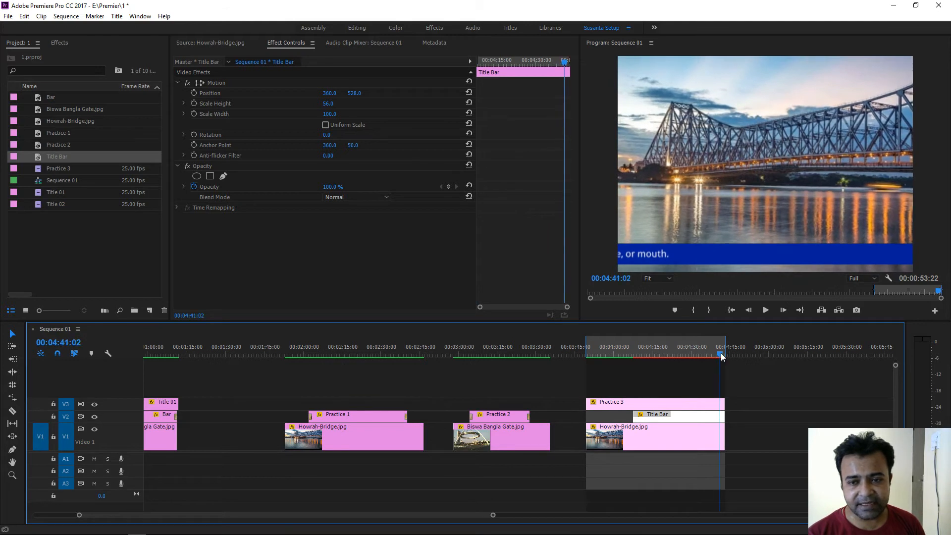
{"action": "left_click_drag", "start_coordinate": [721, 417], "coordinate": [720, 418]}
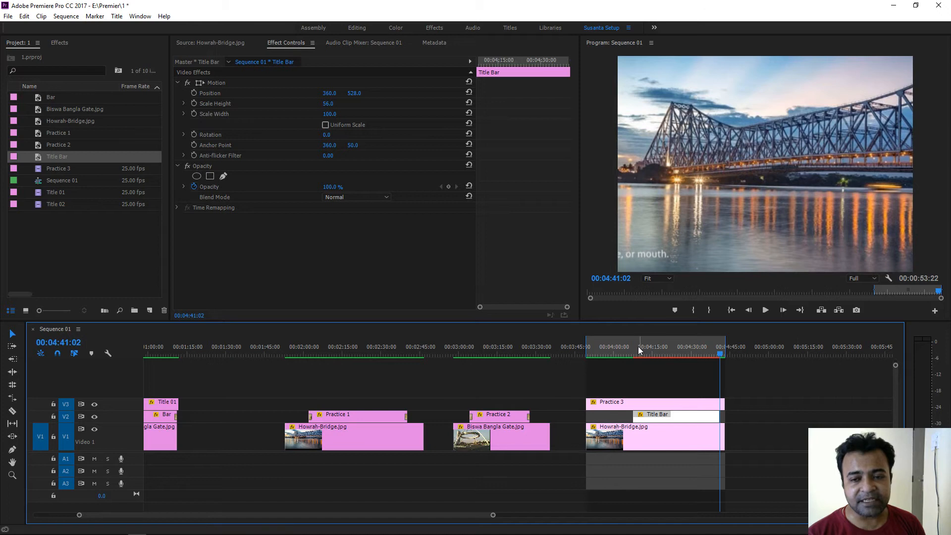
{"action": "left_click_drag", "start_coordinate": [717, 417], "coordinate": [725, 418]}
{"action": "left_click_drag", "start_coordinate": [712, 353], "coordinate": [723, 353]}
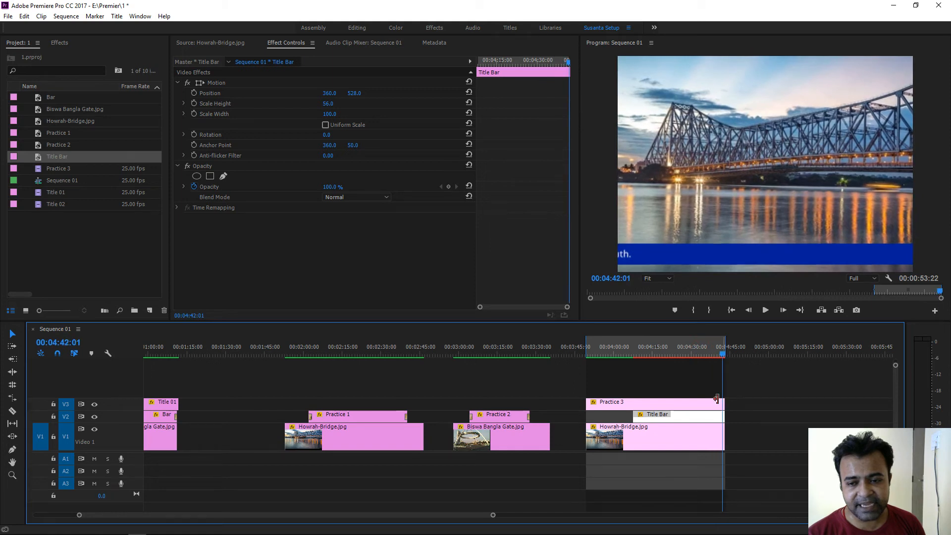
{"action": "left_click_drag", "start_coordinate": [721, 419], "coordinate": [719, 420]}
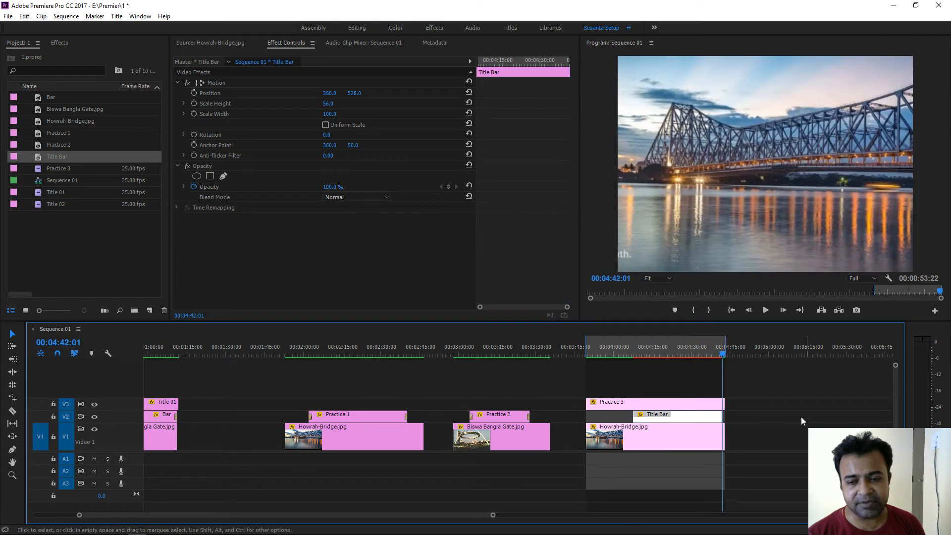
Apply cross dissolve transitions to both ends of the Title Bar clip.
{"action": "left_click", "coordinate": [634, 345]}
{"action": "mouse_move", "coordinate": [638, 346]}
{"action": "left_mouse_down"}
{"action": "mouse_move", "coordinate": [650, 350]}
{"action": "mouse_move", "coordinate": [637, 353]}
{"action": "left_mouse_up"}
{"action": "left_click", "coordinate": [689, 418]}
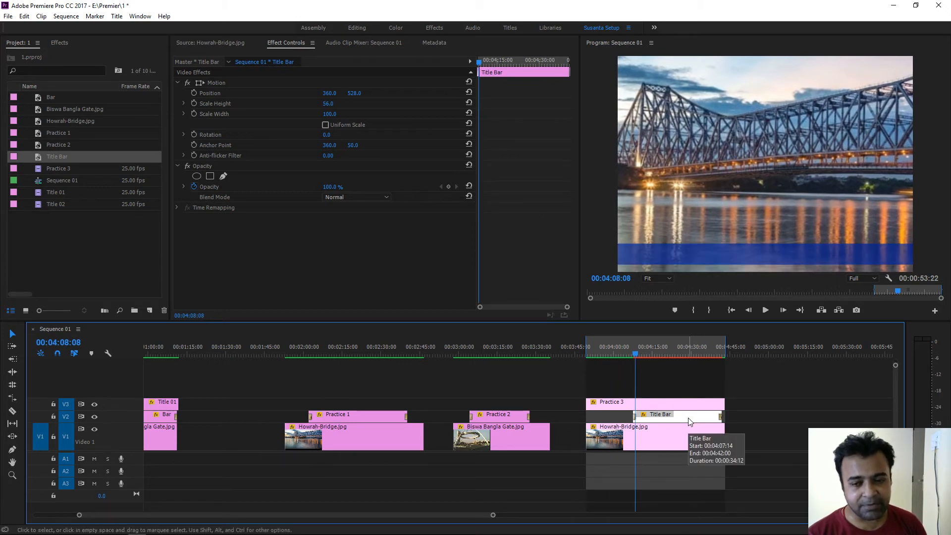
Trim the Title Bar clip's start, with its dissolve, to about 00:04:08:18, closer to the entry of the text.
{"action": "left_click_drag", "start_coordinate": [629, 351], "coordinate": [641, 353]}
{"action": "key", "text": "equal"}
{"action": "key", "text": "equal"}
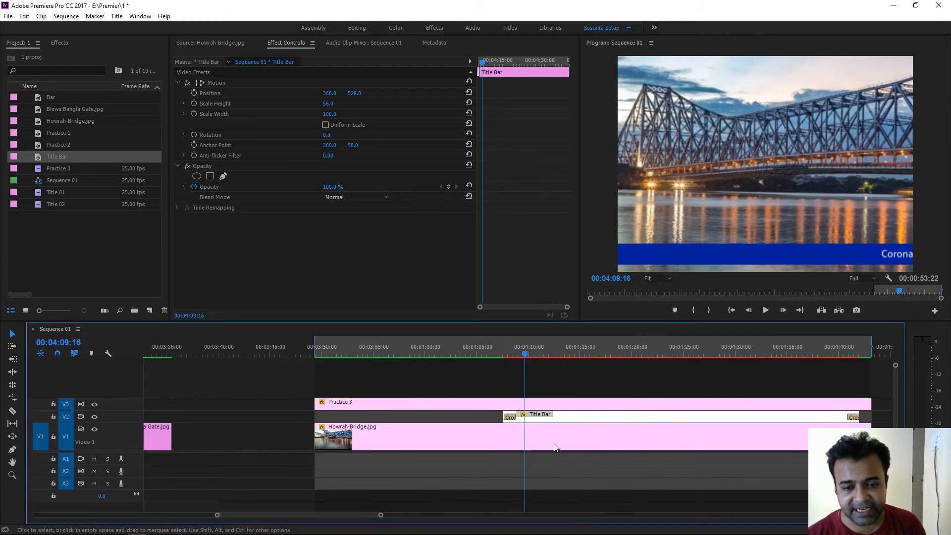
{"action": "left_click_drag", "start_coordinate": [503, 415], "coordinate": [516, 414]}
{"action": "left_click", "coordinate": [513, 351]}
Extend the Title Bar clip's end by 13 frames so its fade-out follows the last of the crawl text.
{"action": "left_click_drag", "start_coordinate": [512, 350], "coordinate": [869, 389]}
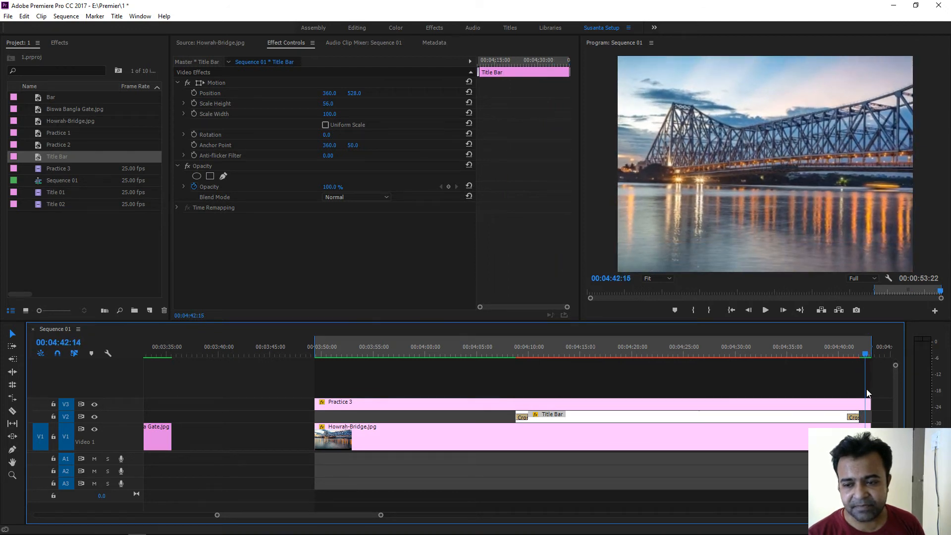
{"action": "left_click", "coordinate": [858, 419]}
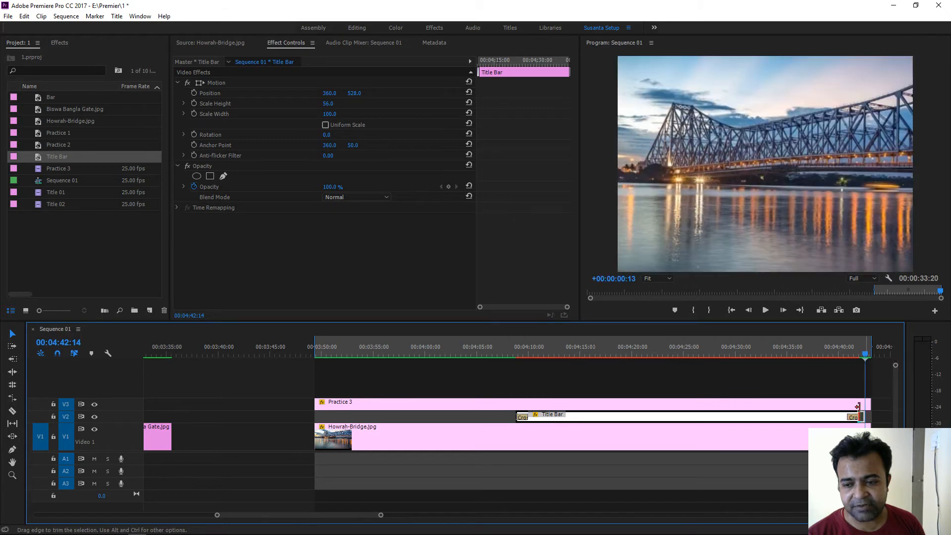
{"action": "left_click", "coordinate": [849, 348]}
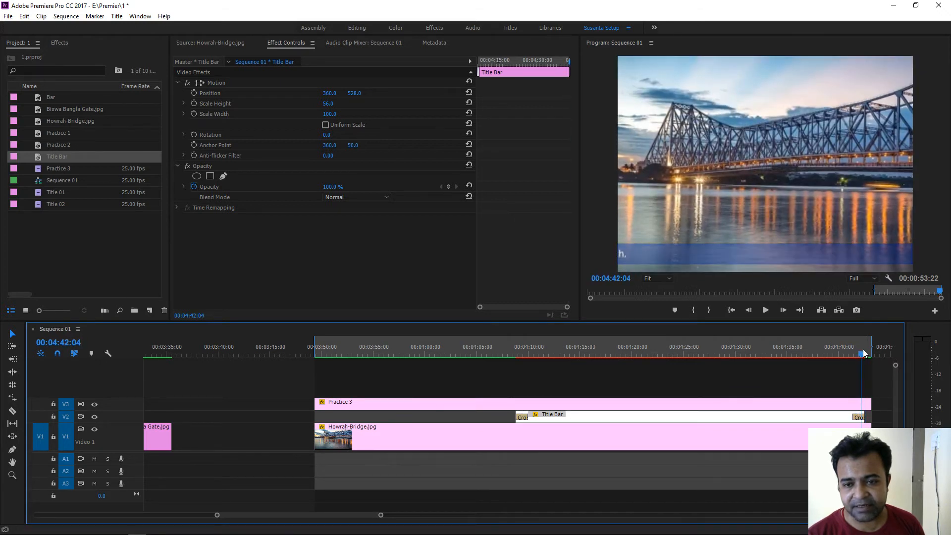
{"action": "left_click_drag", "start_coordinate": [866, 349], "coordinate": [831, 352]}
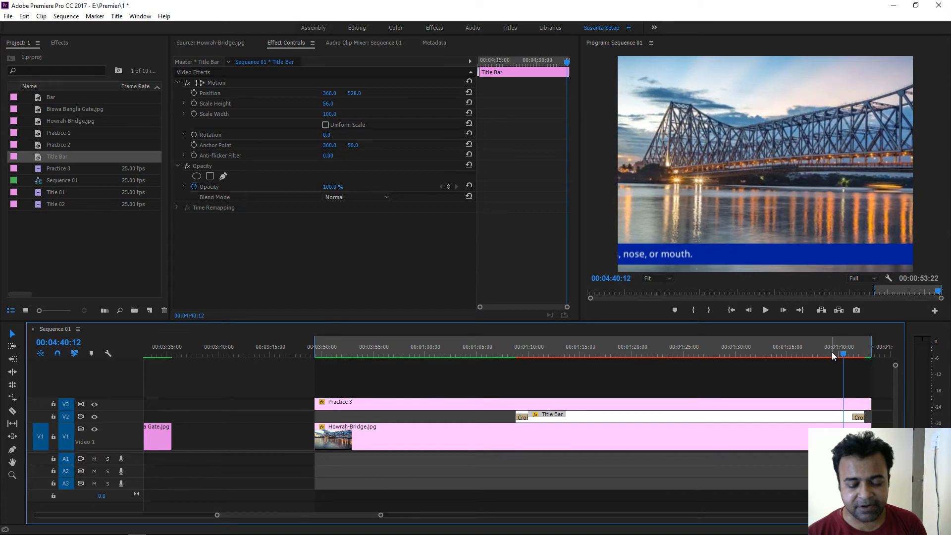
{"action": "key", "text": "minus"}
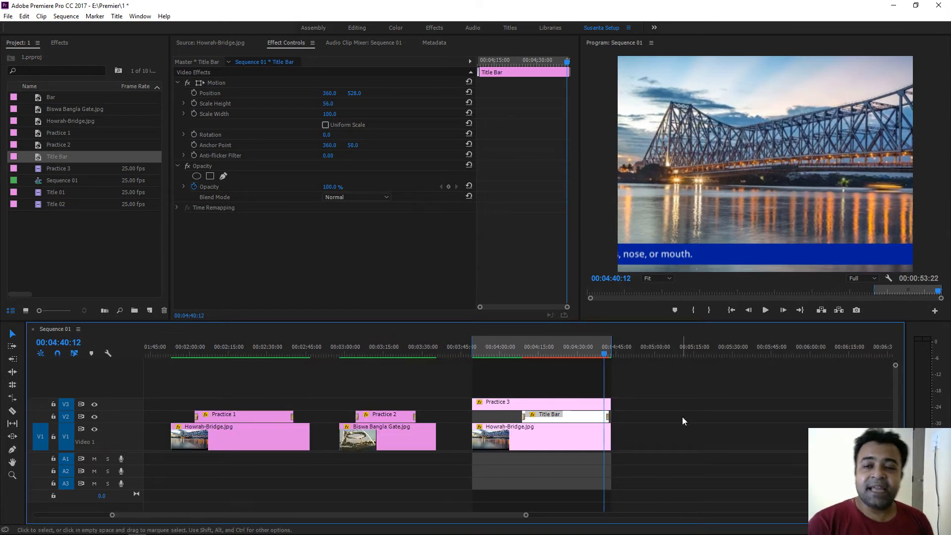
Set the Title Bar clip's opacity to 80% at 00:04:23:11.
{"action": "left_click", "coordinate": [561, 350]}
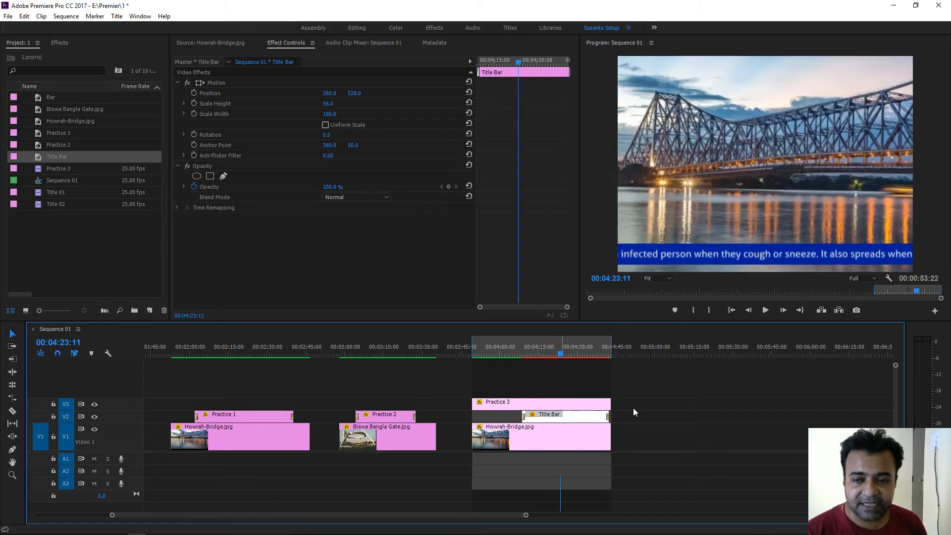
{"action": "left_click", "coordinate": [657, 419]}
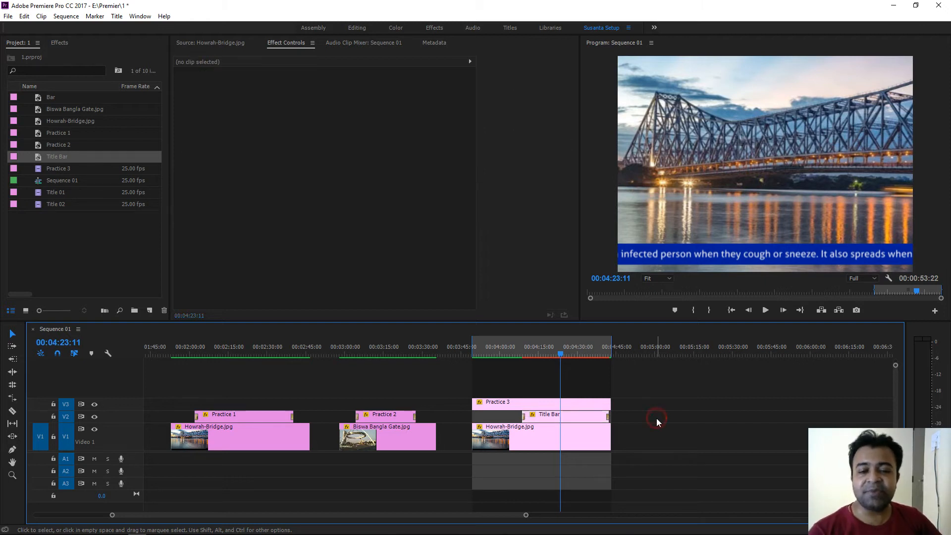
{"action": "left_click", "coordinate": [584, 421]}
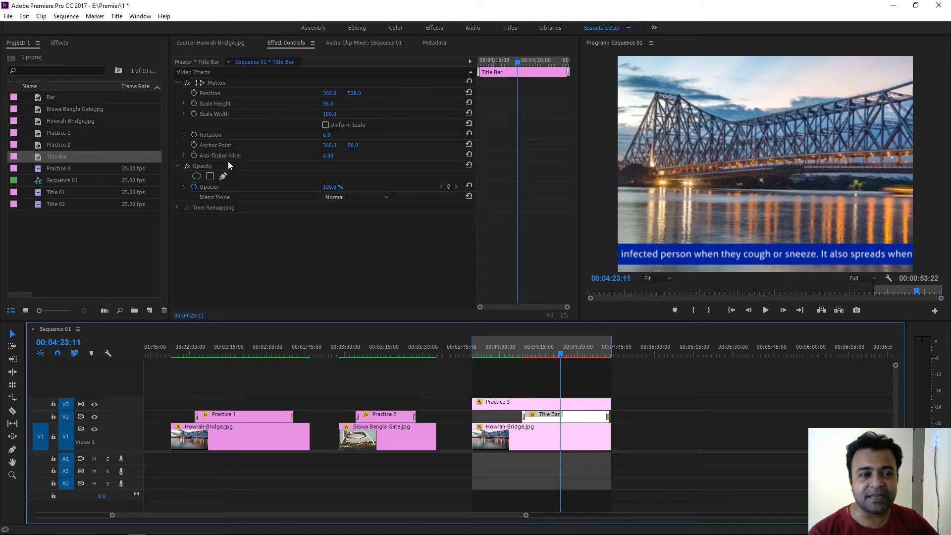
{"action": "left_click_drag", "start_coordinate": [331, 189], "coordinate": [318, 189]}
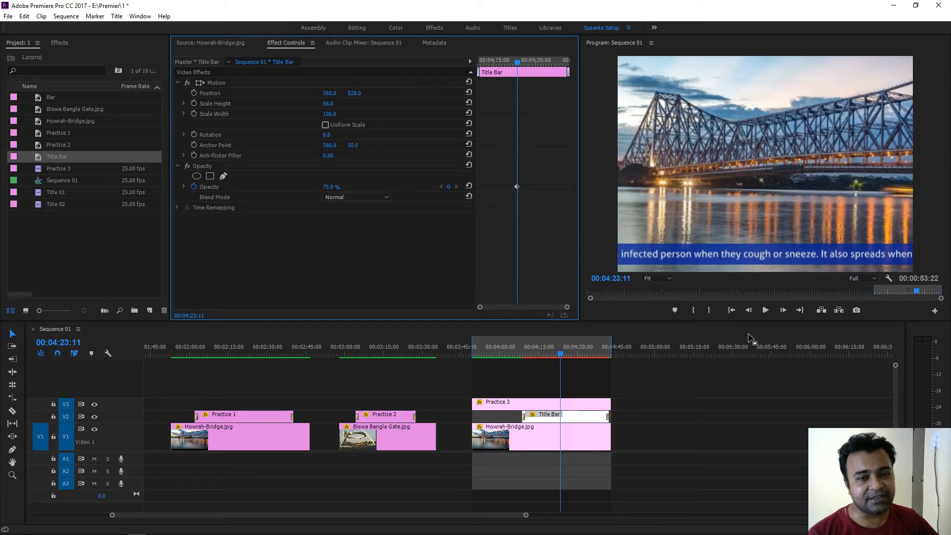
{"action": "left_click", "coordinate": [329, 187]}
{"action": "type", "text": "80"}
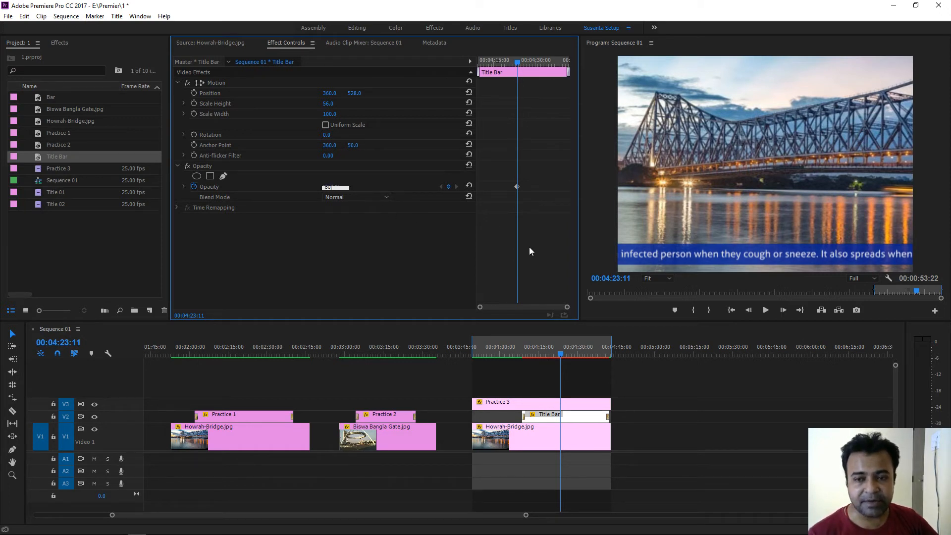
{"action": "key", "text": "Return"}
Render the marked Howrah Bridge section and play the crawl from about 00:04:07 to its end.
{"action": "key", "text": "Return"}
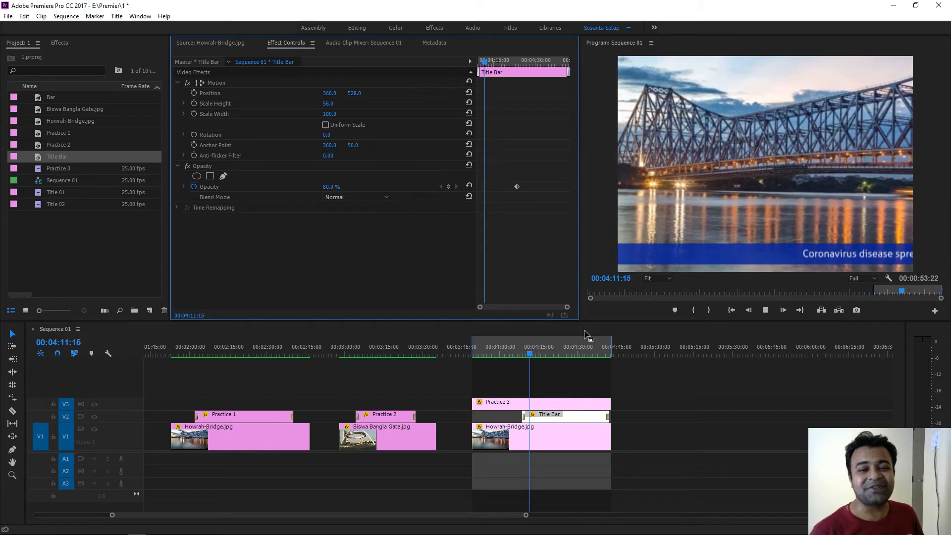
{"action": "left_click_drag", "start_coordinate": [516, 350], "coordinate": [520, 347]}
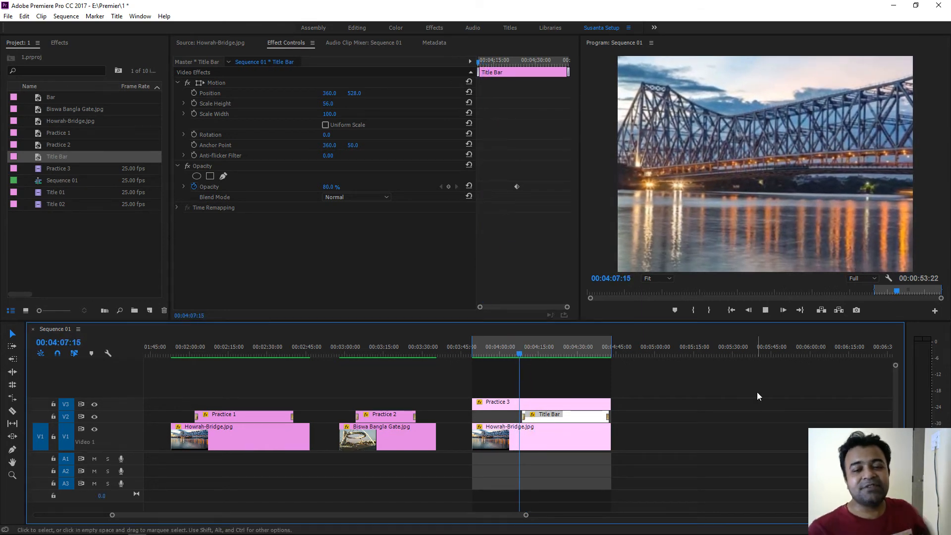
{"action": "key", "text": "space"}
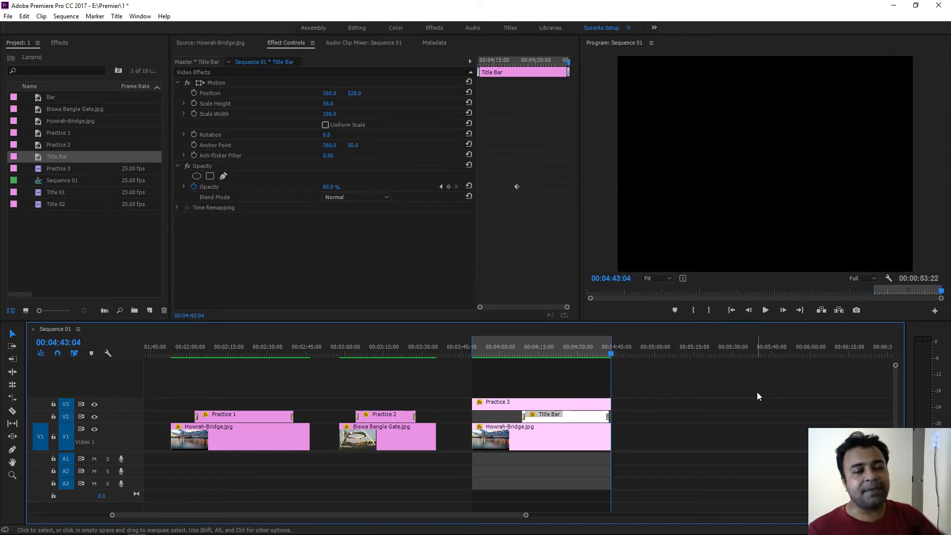
Replay the start of the crawl from about 00:04:10 to check the text against the semi-transparent bar.
{"action": "mouse_move", "coordinate": [518, 348]}
{"action": "left_mouse_down"}
{"action": "mouse_move", "coordinate": [586, 353]}
{"action": "mouse_move", "coordinate": [528, 357]}
{"action": "left_mouse_up"}
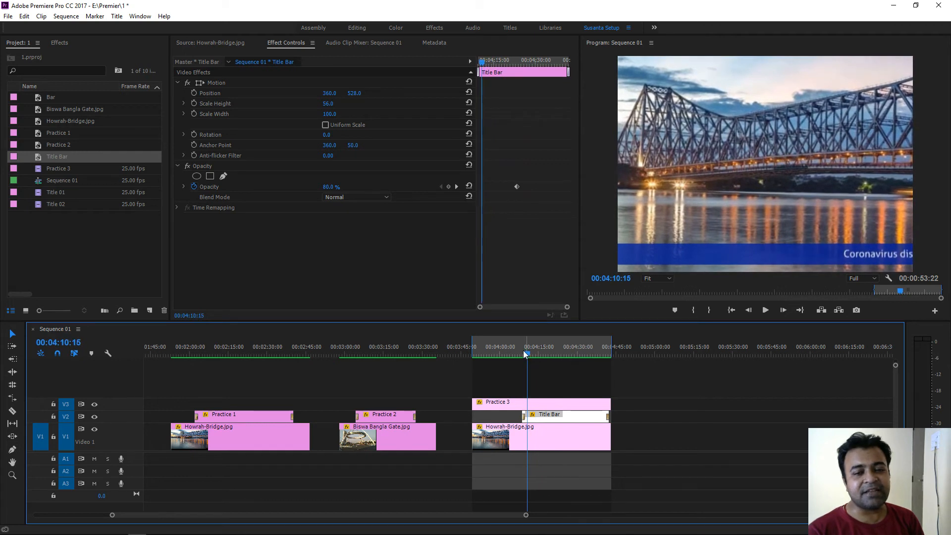
{"action": "key", "text": "space"}
{"action": "left_click", "coordinate": [543, 348]}
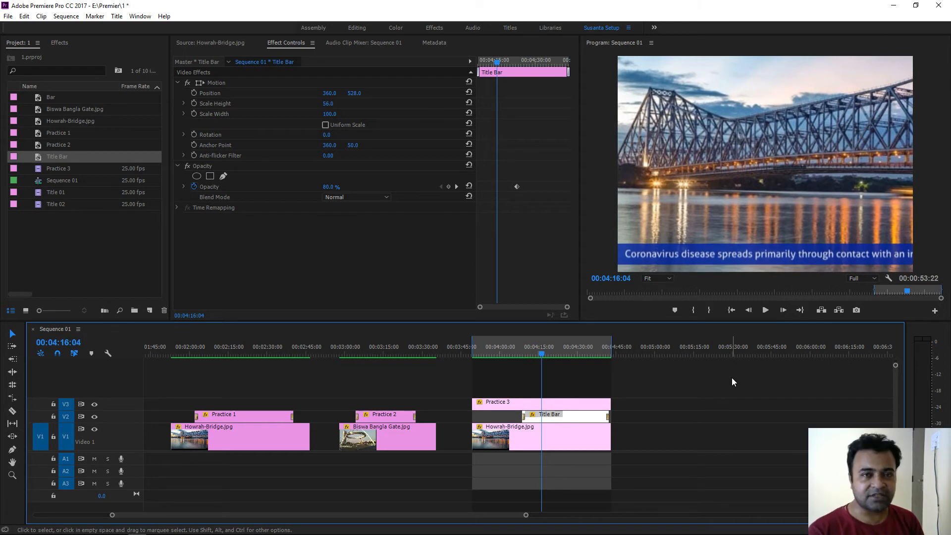
{"action": "left_click", "coordinate": [709, 418]}
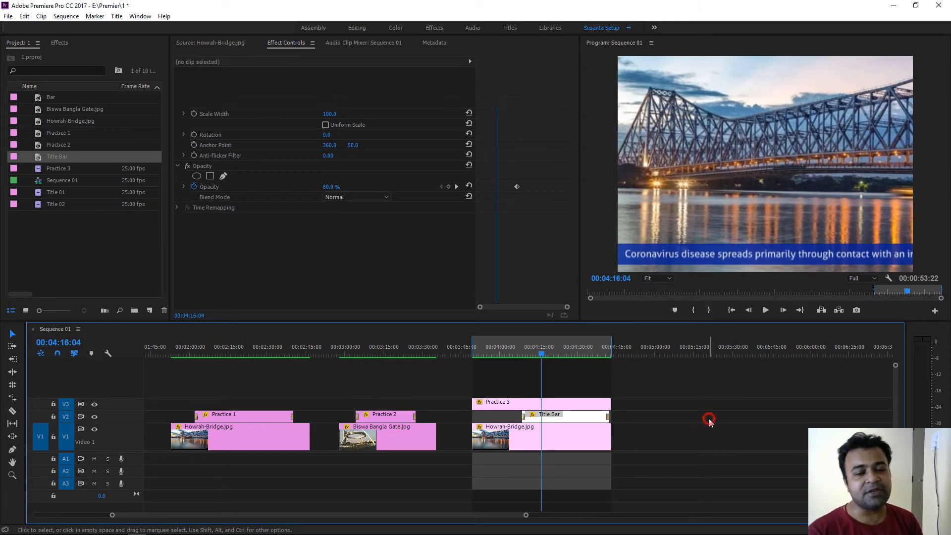
Duplicate the Howrah-Bridge.jpg clip beneath Practice 3 into the empty part of V1, starting at about 00:04:58:22.
{"action": "left_click", "coordinate": [573, 438]}
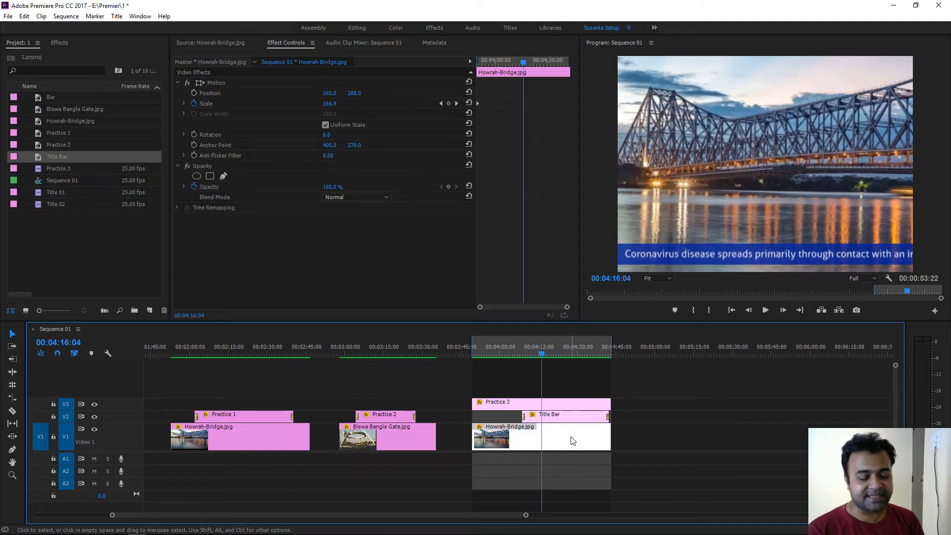
{"action": "left_click_drag", "start_coordinate": [569, 439], "coordinate": [749, 439]}
{"action": "left_click", "coordinate": [686, 349]}
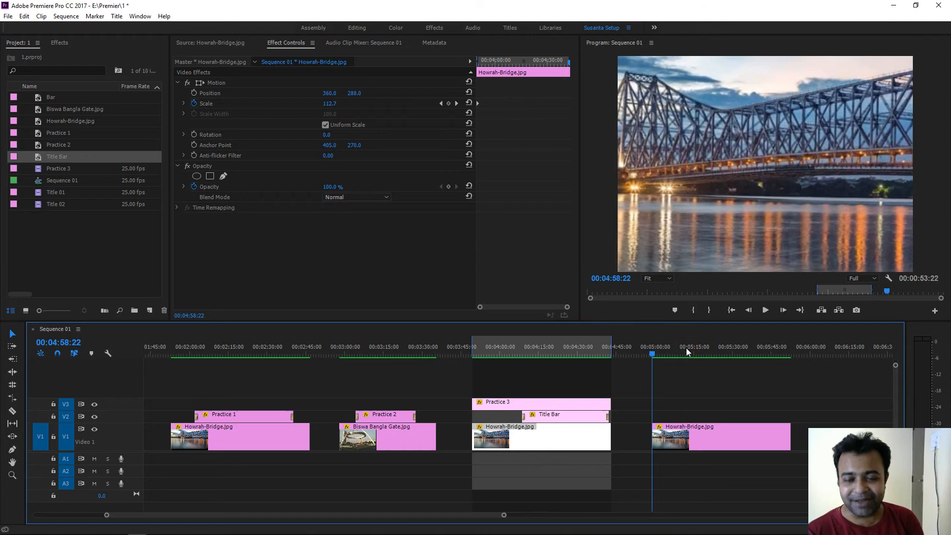
Mark the duplicated Howrah-Bridge.jpg clip's range from its start to its end at 00:05:52:18 and save the project.
{"action": "key", "text": "Up"}
{"action": "key", "text": "Down"}
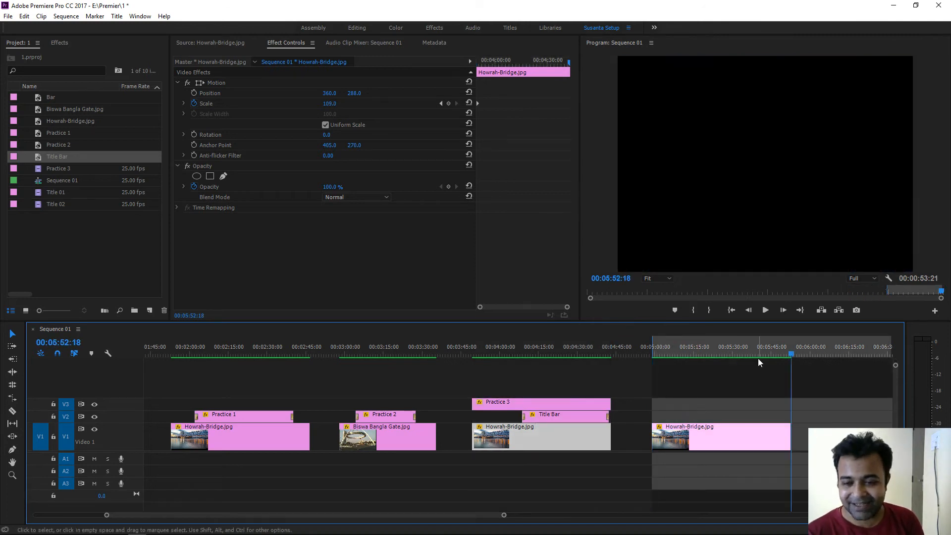
{"action": "key", "text": "ctrl+s"}
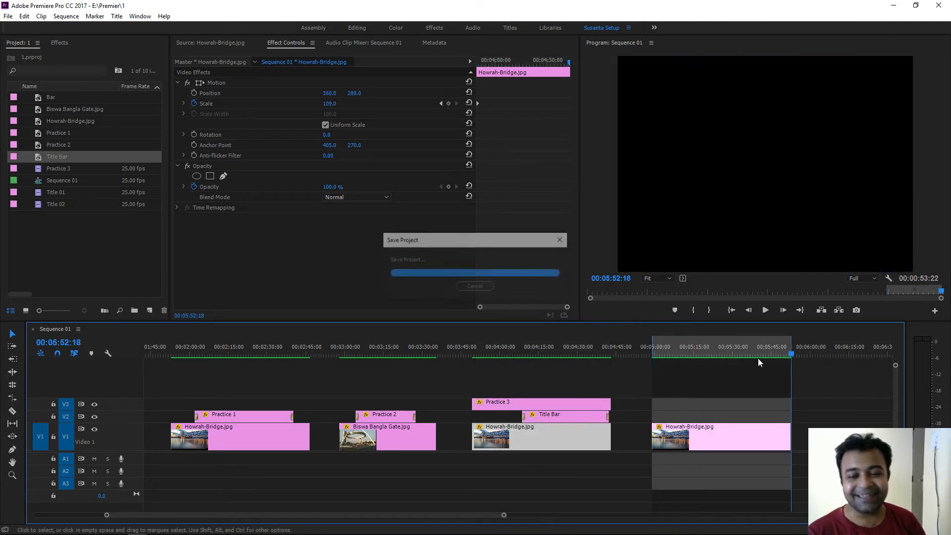
Place the playhead at 00:05:23:19 over the duplicated clip and create a new title named Practice 4.
{"action": "left_click", "coordinate": [719, 349]}
{"action": "left_click_drag", "start_coordinate": [719, 348], "coordinate": [718, 348]}
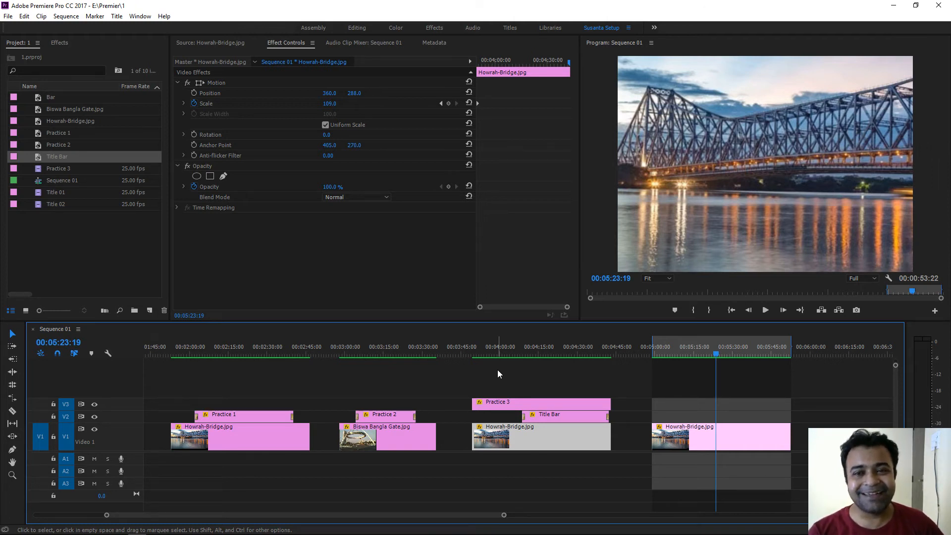
{"action": "right_click", "coordinate": [67, 253]}
{"action": "mouse_move", "coordinate": [106, 292]}
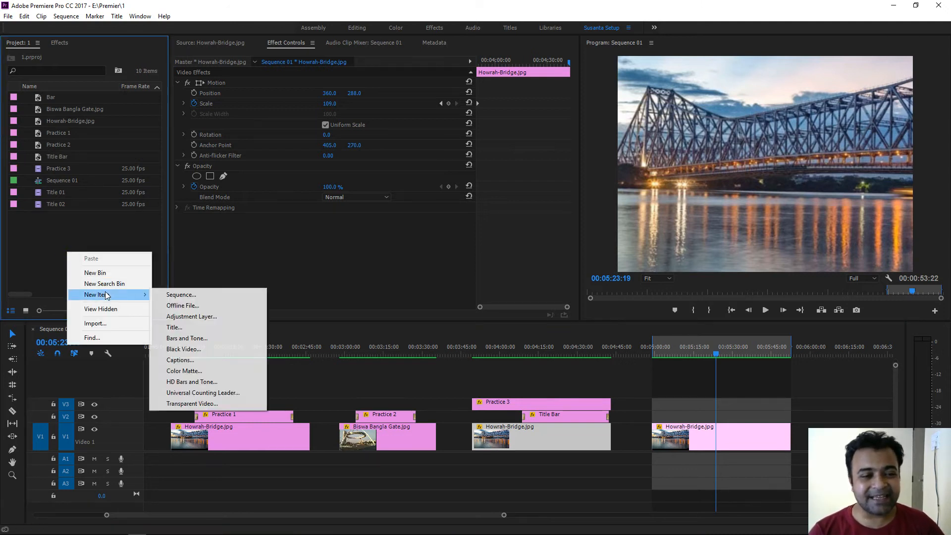
{"action": "left_click", "coordinate": [195, 329]}
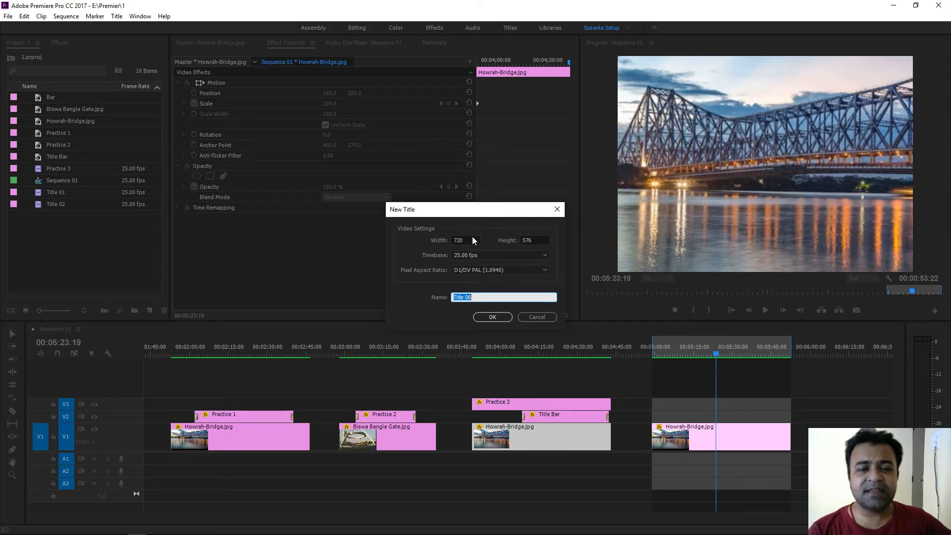
{"action": "left_click", "coordinate": [478, 296]}
{"action": "double_click", "coordinate": [479, 295]}
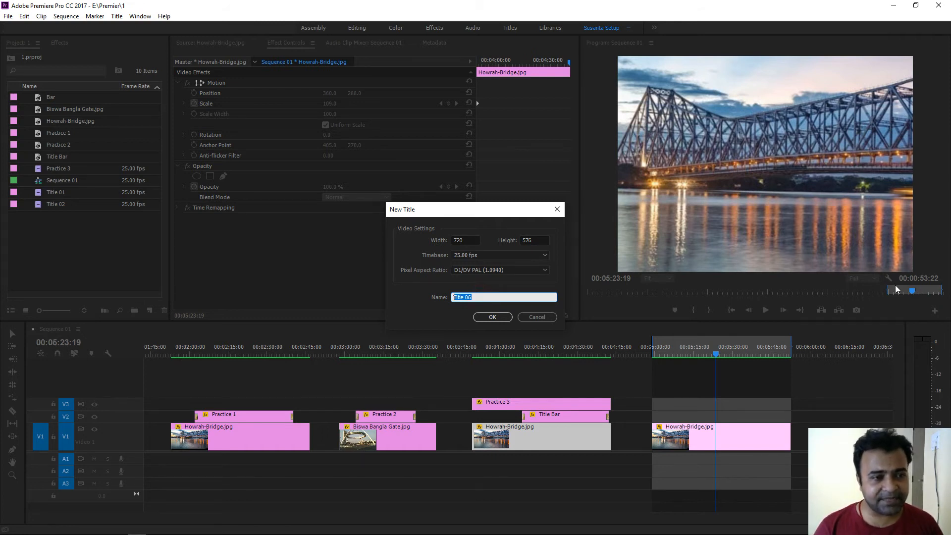
{"action": "type", "text": "Practice 4"}
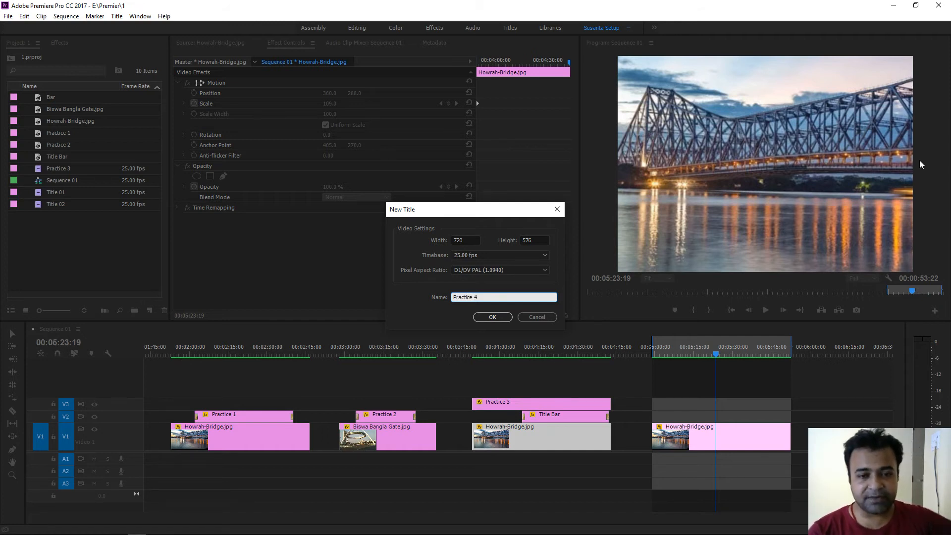
{"action": "left_click", "coordinate": [493, 317]}
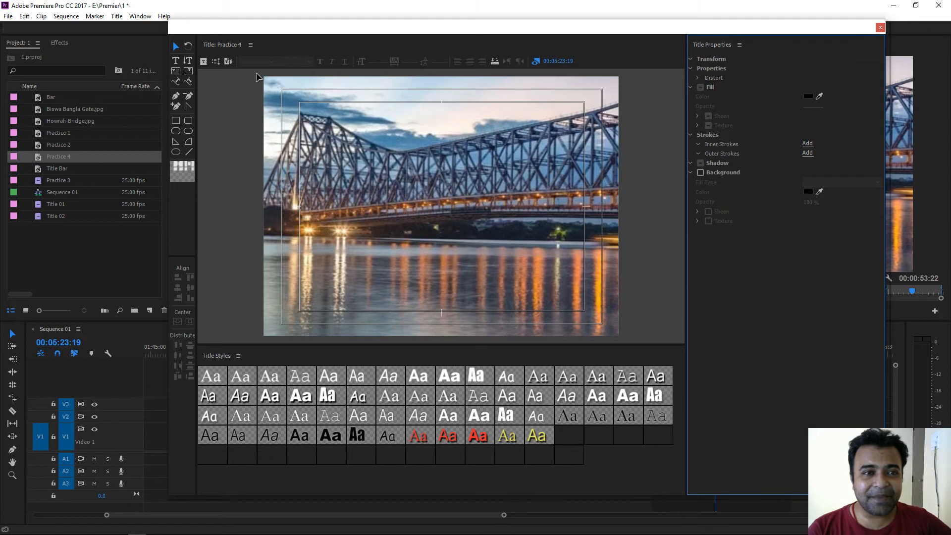
Switch to the Custing document in Word and copy the film credits list from "Directed by" through "Hindi".
{"action": "left_click", "coordinate": [174, 528]}
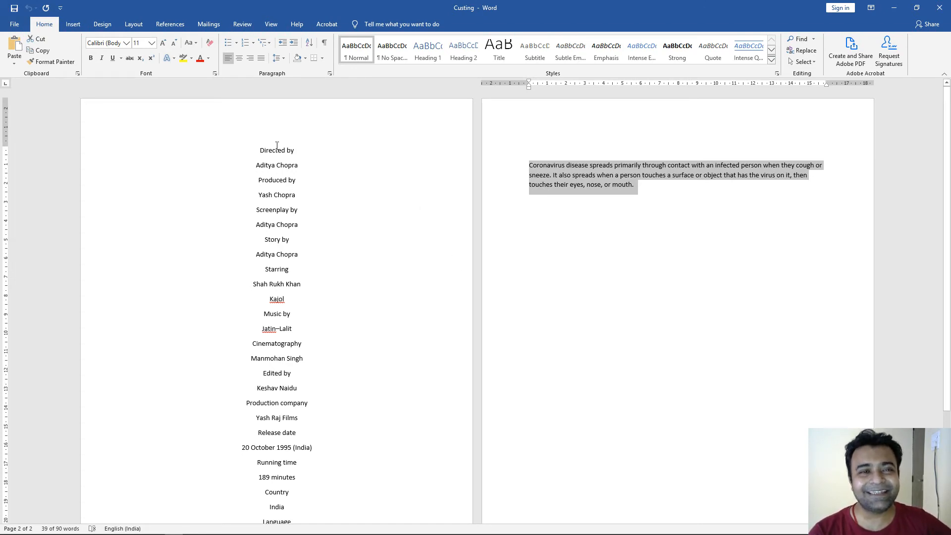
{"action": "left_click_drag", "start_coordinate": [258, 147], "coordinate": [347, 396]}
{"action": "scroll", "coordinate": [416, 382], "scroll_direction": "up", "scroll_amount": 4}
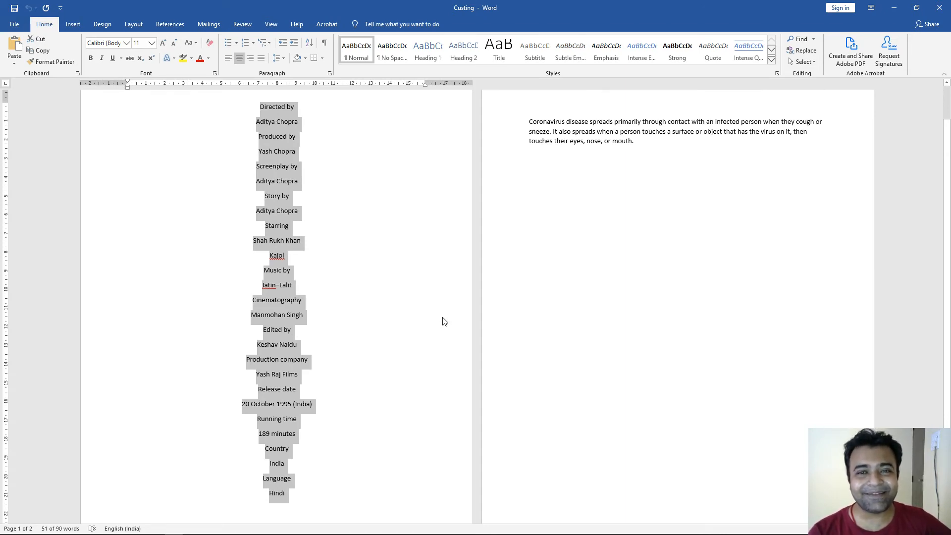
{"action": "scroll", "coordinate": [445, 322], "scroll_direction": "down", "scroll_amount": 2}
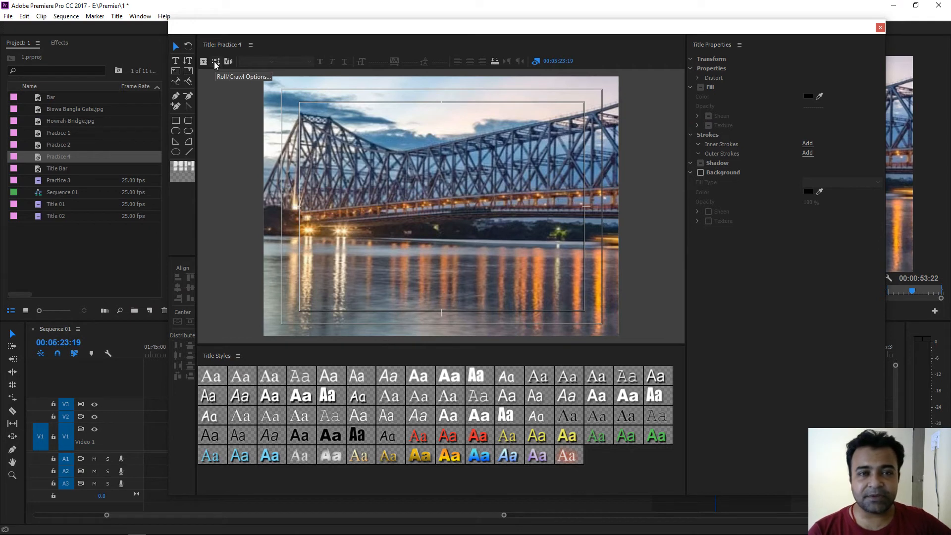
Set the Practice 4 title's type to Roll in the Roll/Crawl Options.
{"action": "left_click", "coordinate": [214, 61]}
{"action": "left_click", "coordinate": [404, 246]}
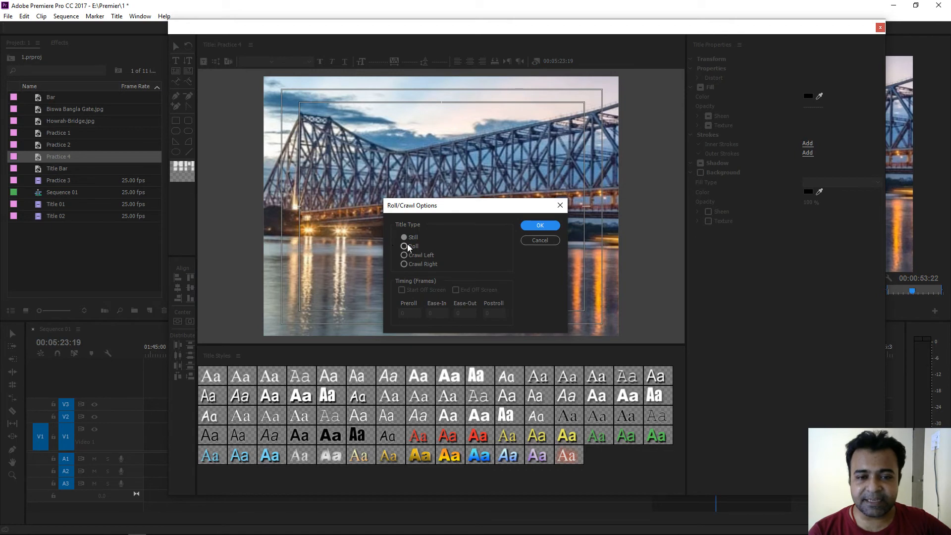
{"action": "left_click", "coordinate": [540, 225]}
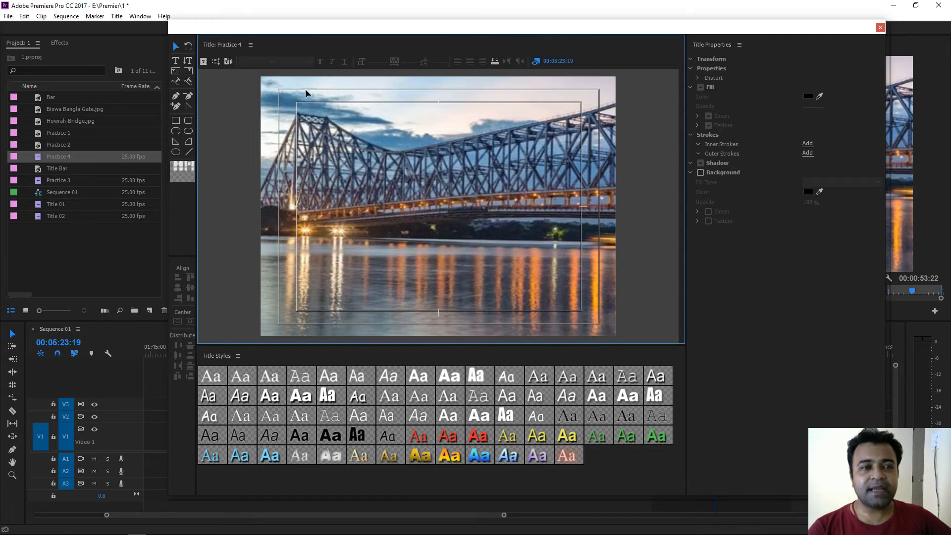
Draw a tall text box about 275 wide and 492 high near the middle of the frame and centre its text.
{"action": "left_click", "coordinate": [176, 61]}
{"action": "left_click_drag", "start_coordinate": [371, 92], "coordinate": [424, 171]}
{"action": "left_click_drag", "start_coordinate": [479, 253], "coordinate": [495, 313]}
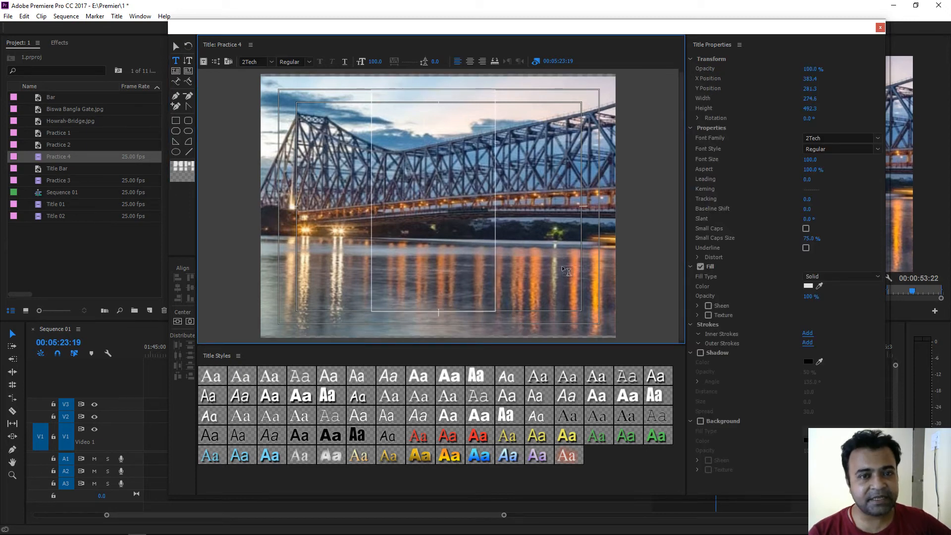
{"action": "left_click", "coordinate": [470, 61]}
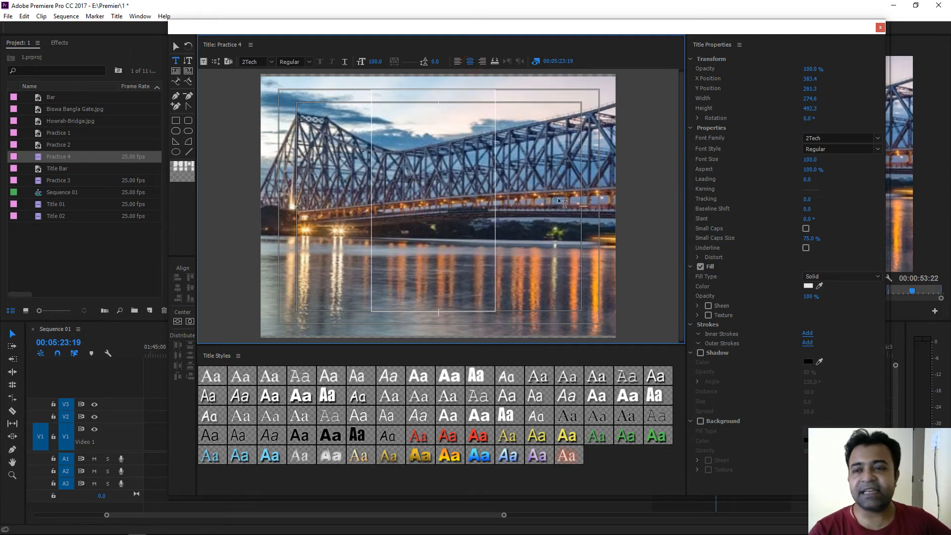
Set the text box's font family to Candara.
{"action": "left_click", "coordinate": [837, 138]}
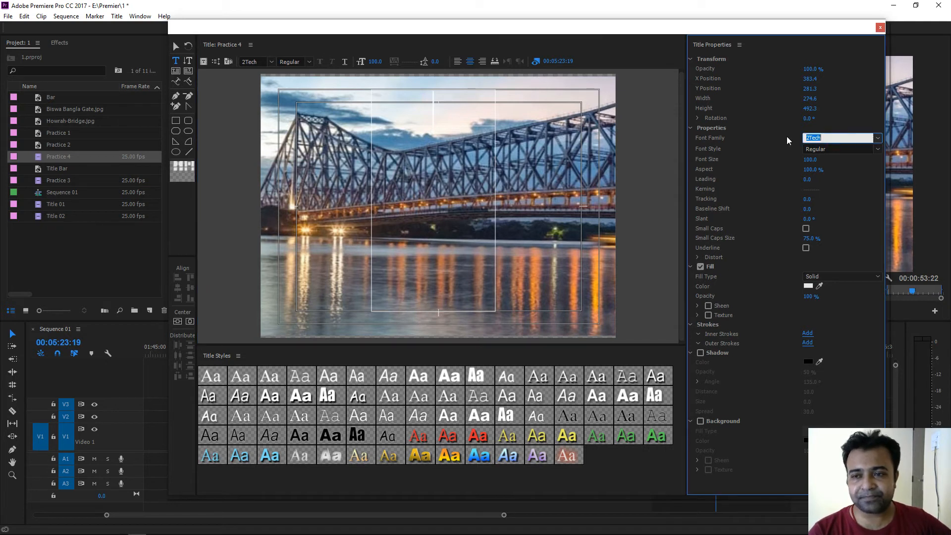
{"action": "left_click", "coordinate": [880, 139]}
{"action": "scroll", "coordinate": [841, 244], "scroll_direction": "down", "scroll_amount": 3}
{"action": "scroll", "coordinate": [842, 244], "scroll_direction": "down", "scroll_amount": 8}
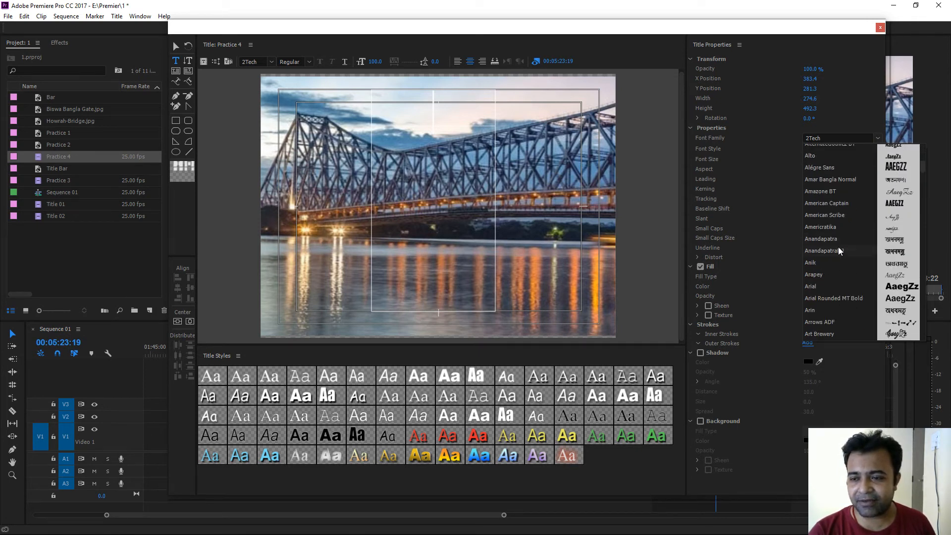
{"action": "scroll", "coordinate": [835, 304], "scroll_direction": "down", "scroll_amount": 10}
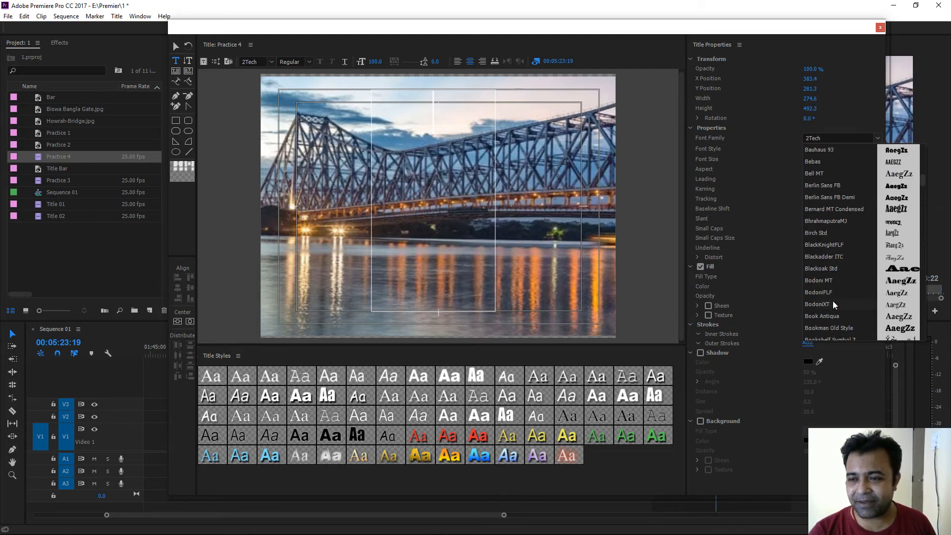
{"action": "scroll", "coordinate": [834, 305], "scroll_direction": "down", "scroll_amount": 8}
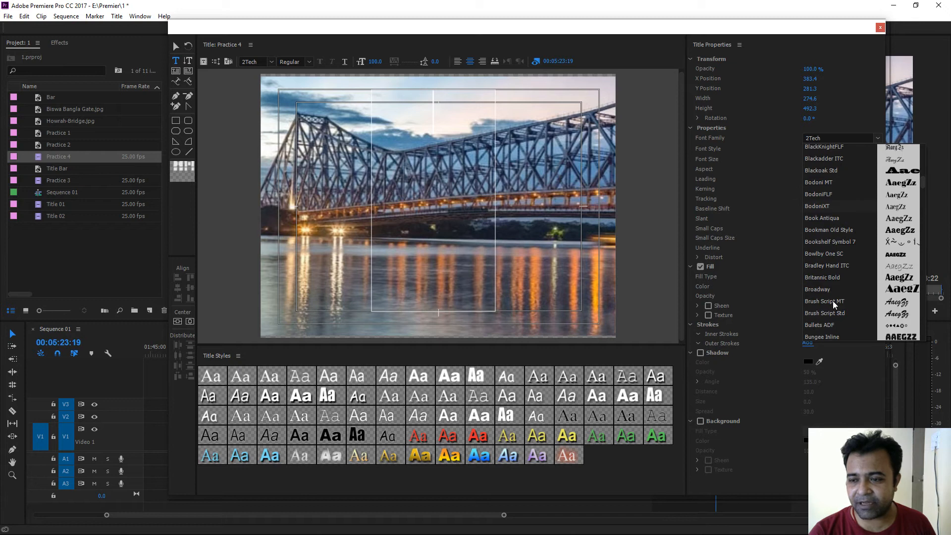
{"action": "scroll", "coordinate": [834, 304], "scroll_direction": "down", "scroll_amount": 4}
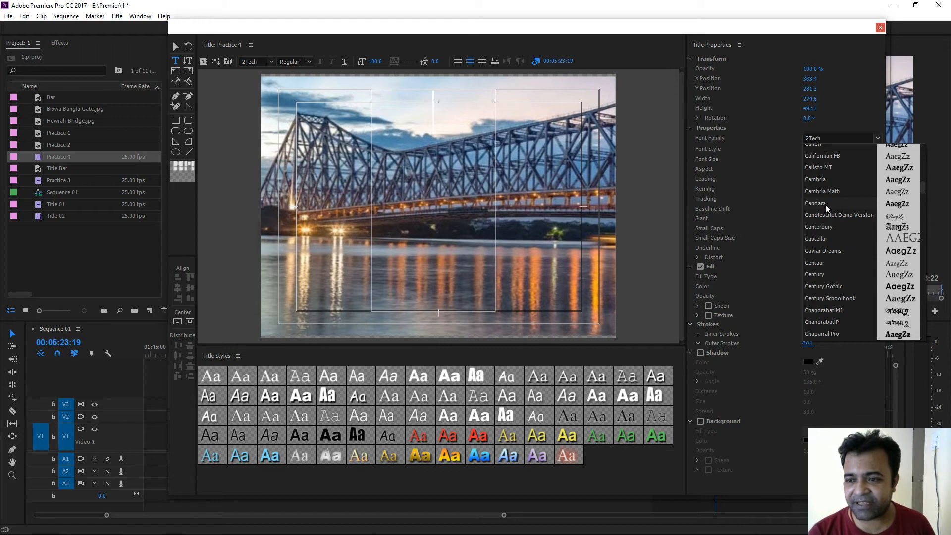
{"action": "left_click", "coordinate": [826, 208]}
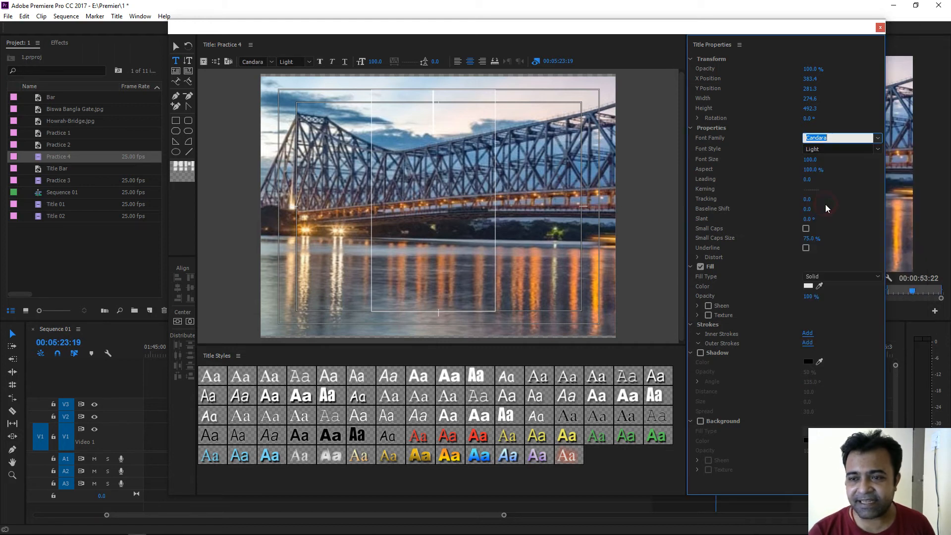
Set the text box's font size to 12.
{"action": "left_click", "coordinate": [811, 159]}
{"action": "type", "text": "12"}
{"action": "key", "text": "Return"}
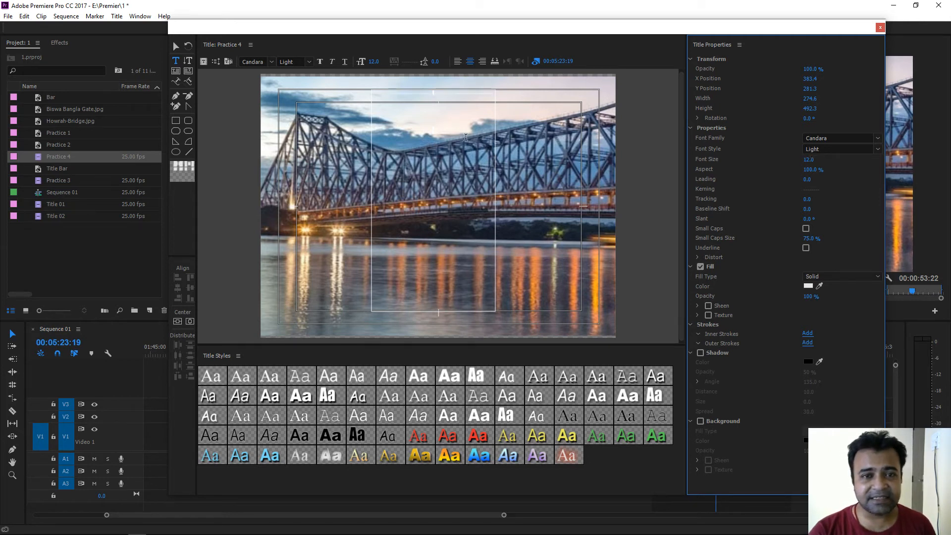
Increase the font size to 25 and paste the copied film credits into the text box.
{"action": "left_click_drag", "start_coordinate": [808, 160], "coordinate": [821, 160]}
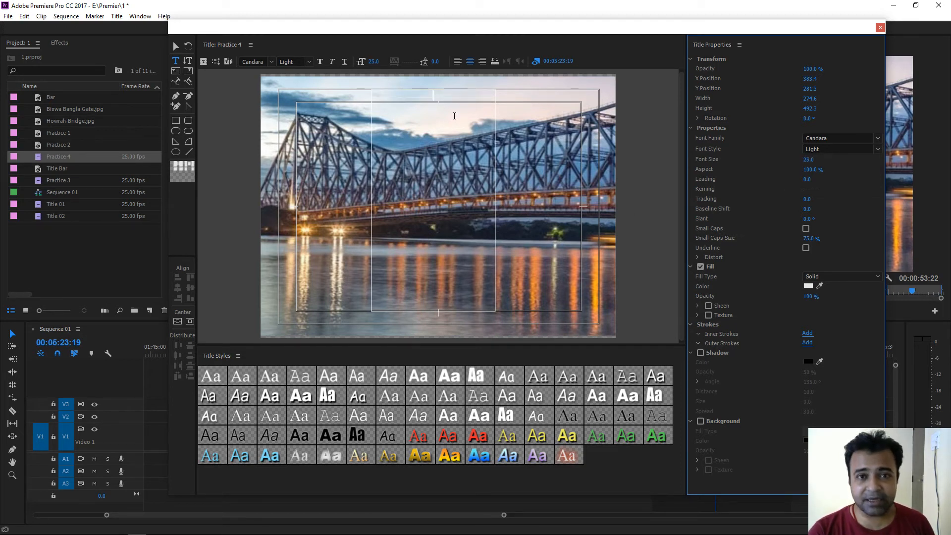
{"action": "key", "text": "ctrl+v"}
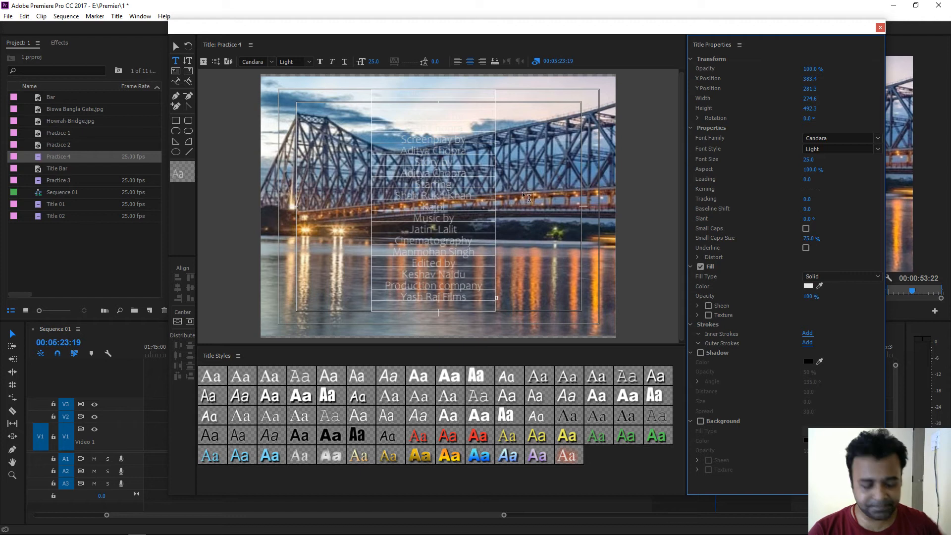
Select all the credits text and set its font style to Bold.
{"action": "left_click", "coordinate": [449, 203]}
{"action": "key", "text": "ctrl+a"}
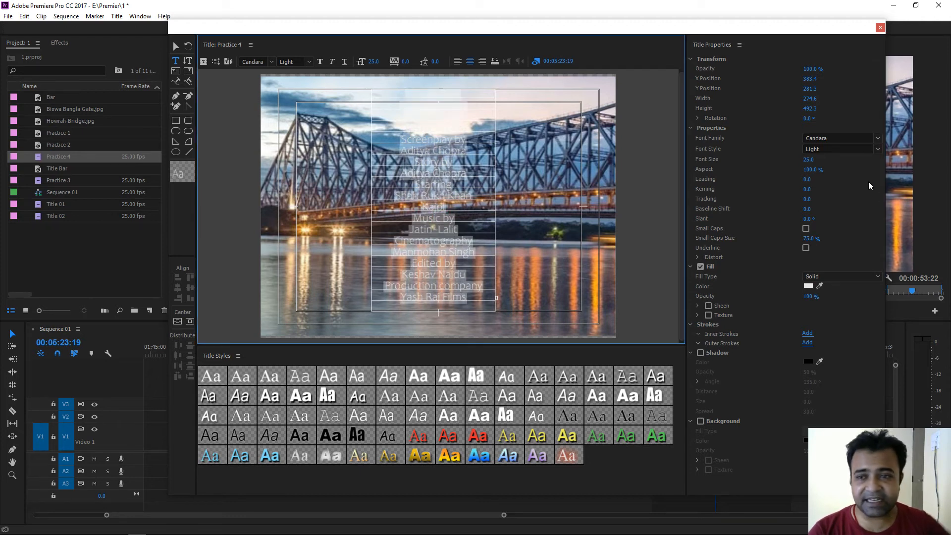
{"action": "left_click", "coordinate": [879, 150]}
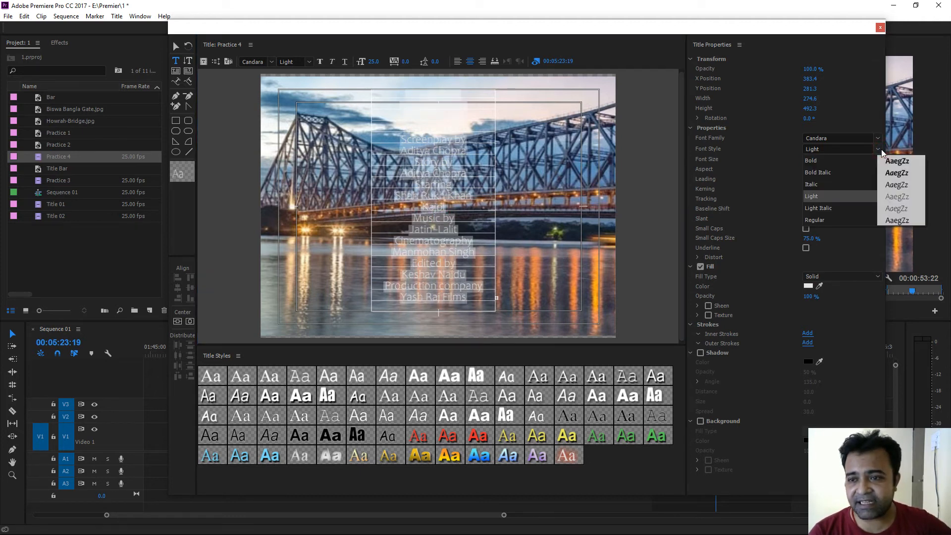
{"action": "left_click", "coordinate": [846, 163]}
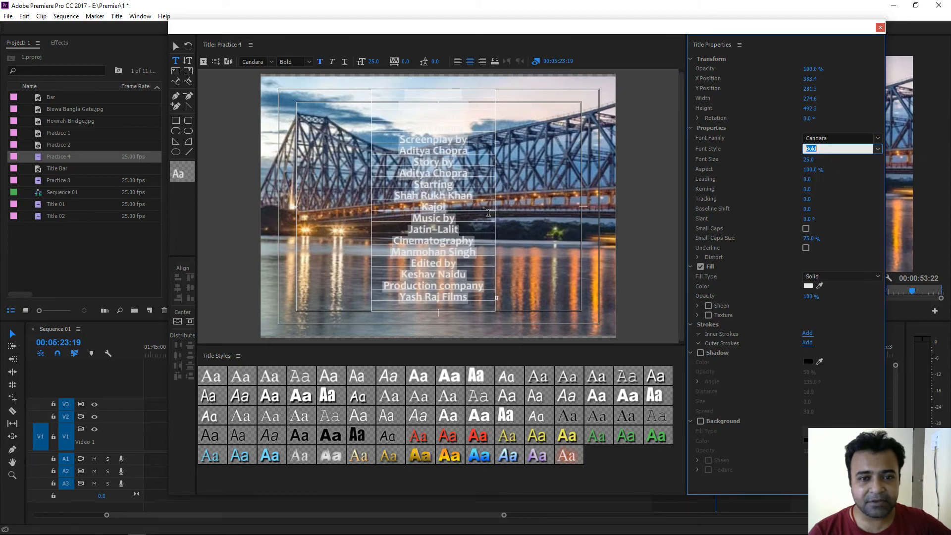
{"action": "left_click", "coordinate": [477, 209]}
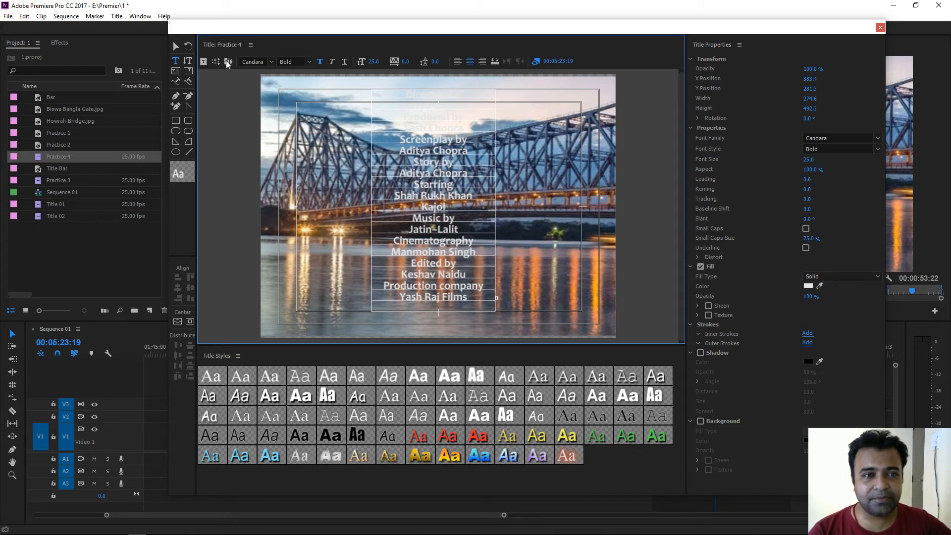
Switch to the Selection tool, reposition the title window, and enlarge its drawing area.
{"action": "left_click", "coordinate": [177, 47]}
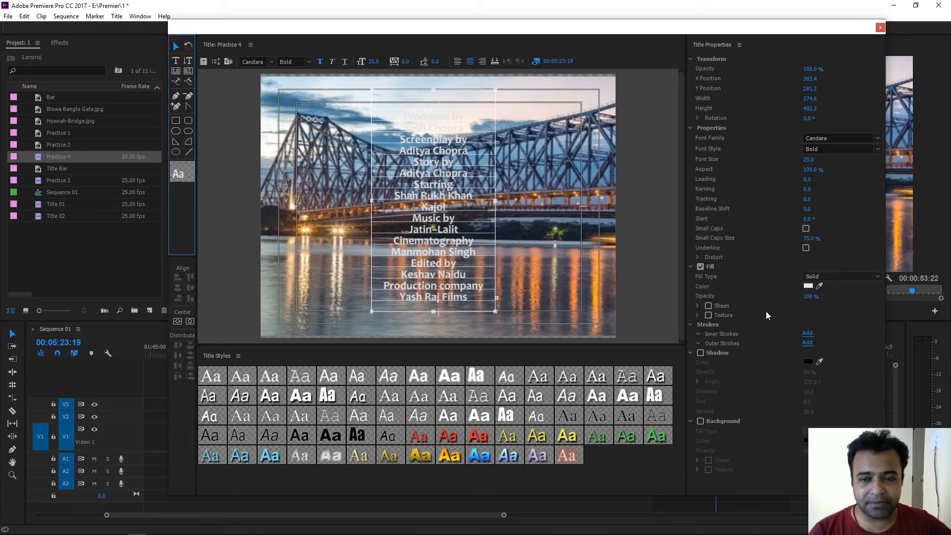
{"action": "left_click_drag", "start_coordinate": [680, 32], "coordinate": [637, 25]}
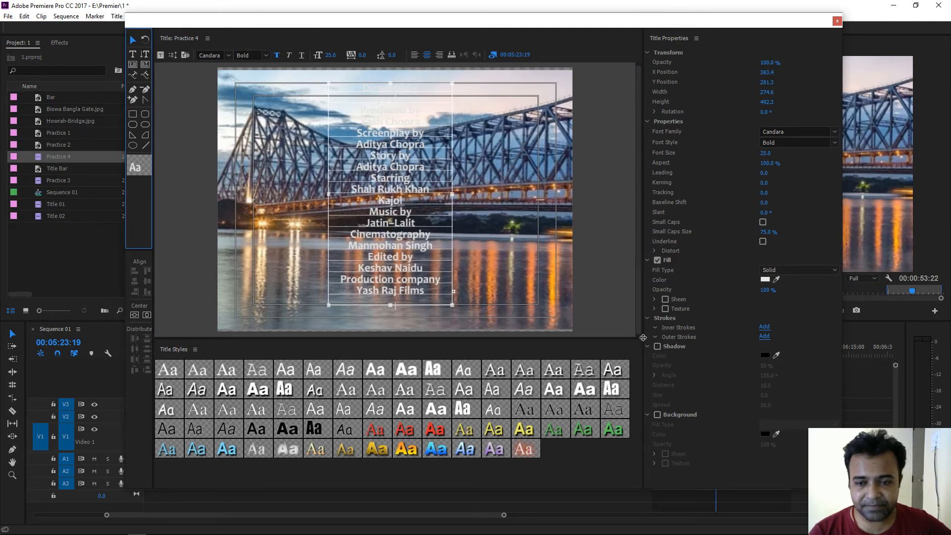
{"action": "left_click_drag", "start_coordinate": [643, 338], "coordinate": [673, 409]}
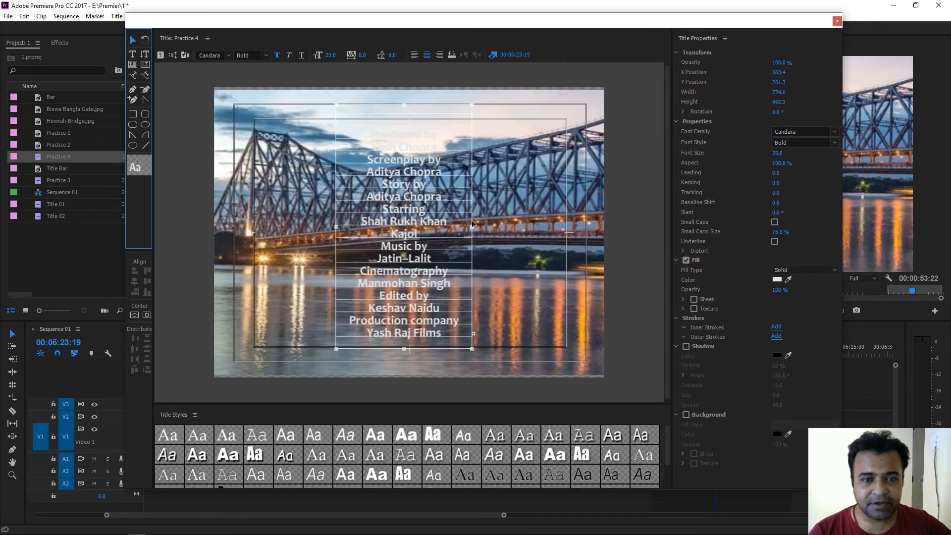
Move the credits text box down to about X 395, Y 491, and open its text for editing at the "Directed by" line.
{"action": "left_click_drag", "start_coordinate": [436, 190], "coordinate": [435, 256]}
{"action": "left_click_drag", "start_coordinate": [433, 203], "coordinate": [438, 207]}
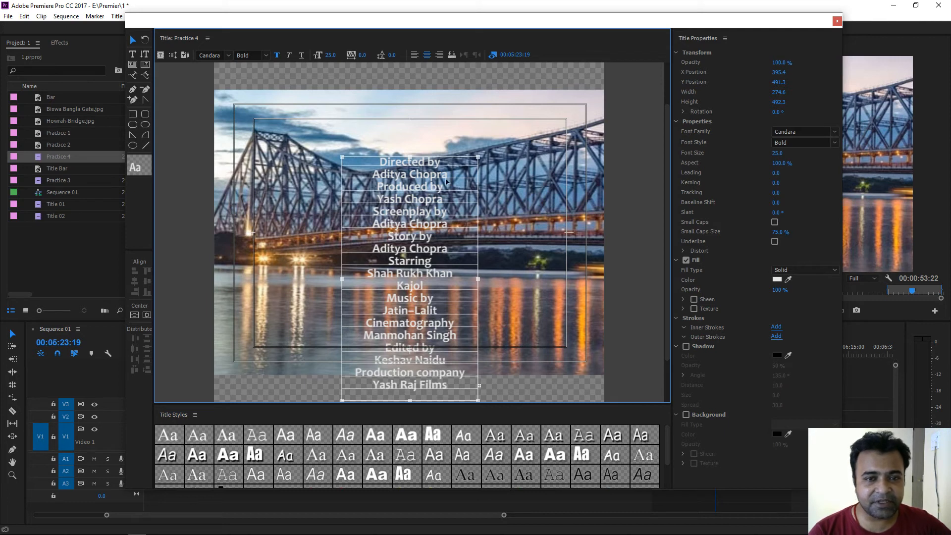
{"action": "double_click", "coordinate": [434, 168]}
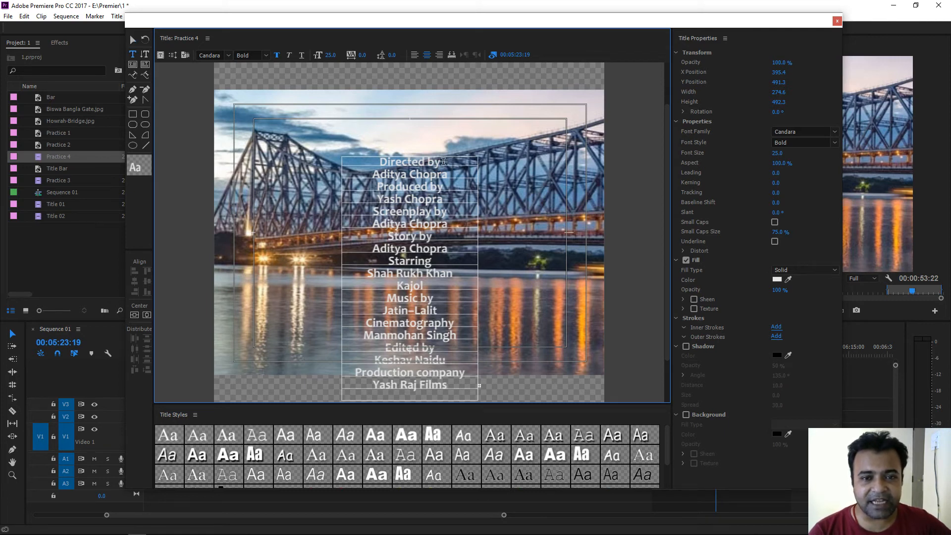
Select all the credits text, set its font size to 30 after trying 35, and set its leading to 7.
{"action": "left_click_drag", "start_coordinate": [441, 161], "coordinate": [384, 160]}
{"action": "key", "text": "Escape"}
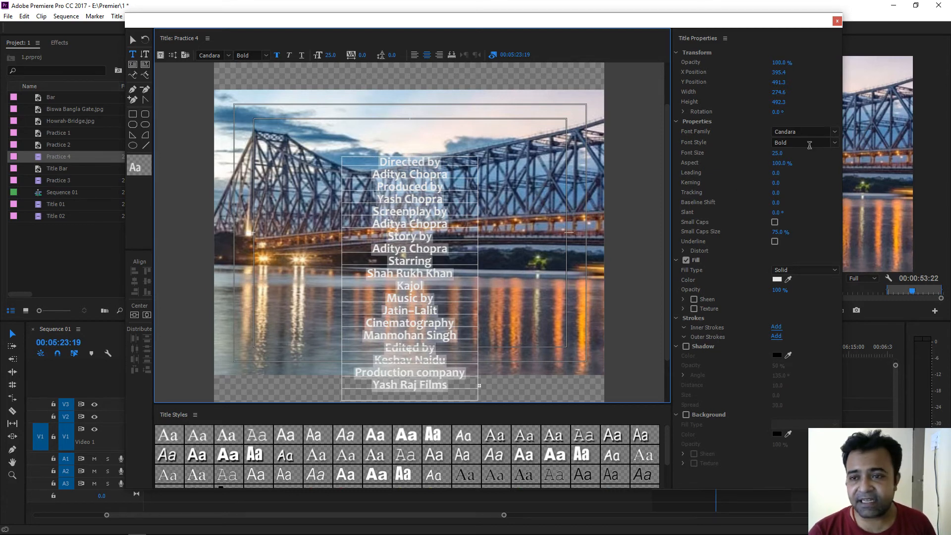
{"action": "left_click", "coordinate": [780, 153]}
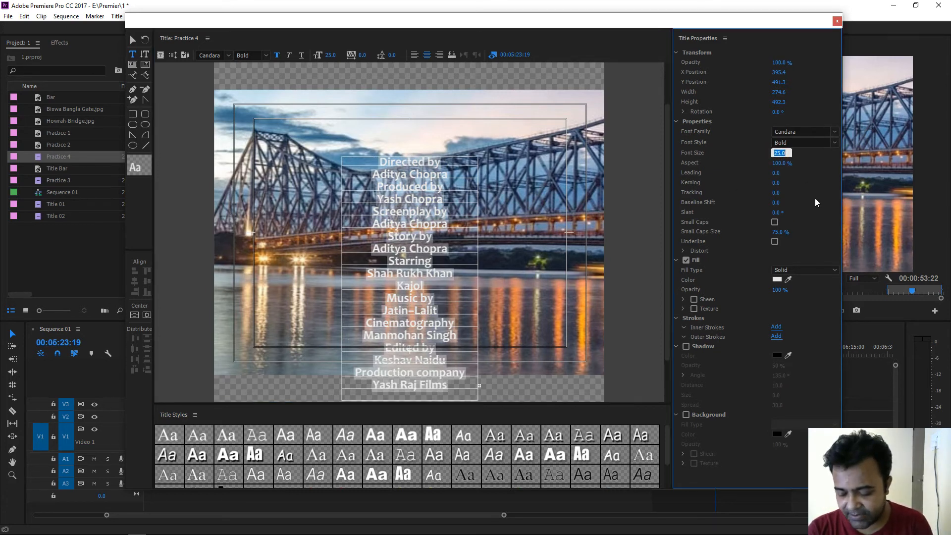
{"action": "type", "text": "35"}
{"action": "key", "text": "Return"}
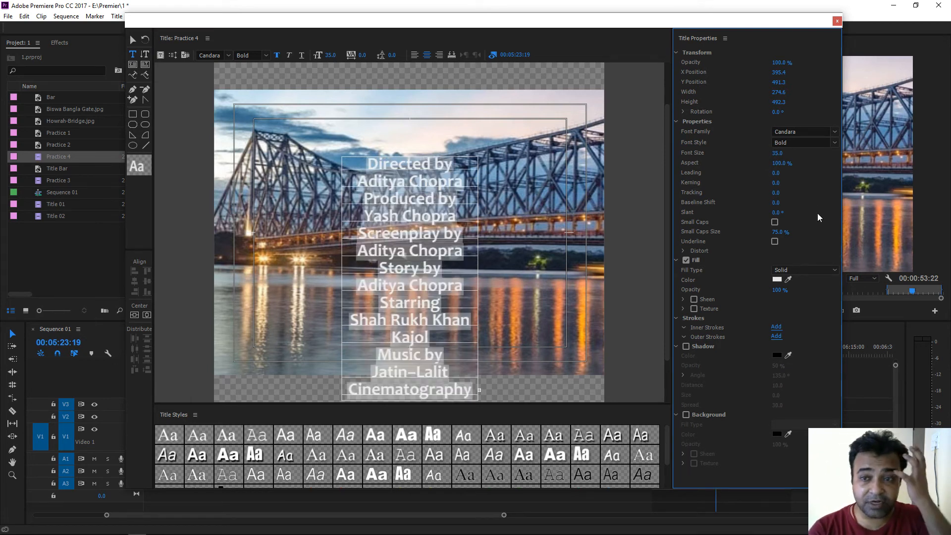
{"action": "left_click", "coordinate": [779, 153]}
{"action": "type", "text": "30"}
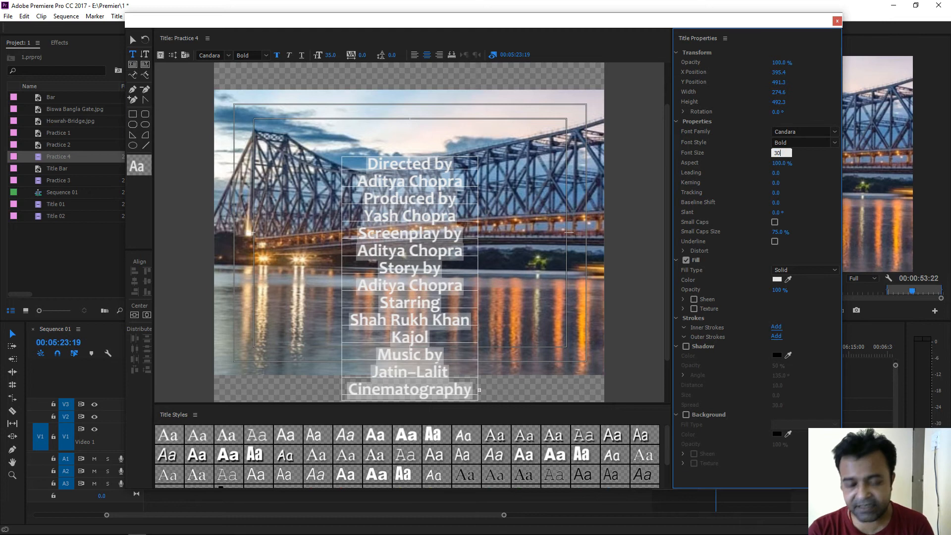
{"action": "key", "text": "Return"}
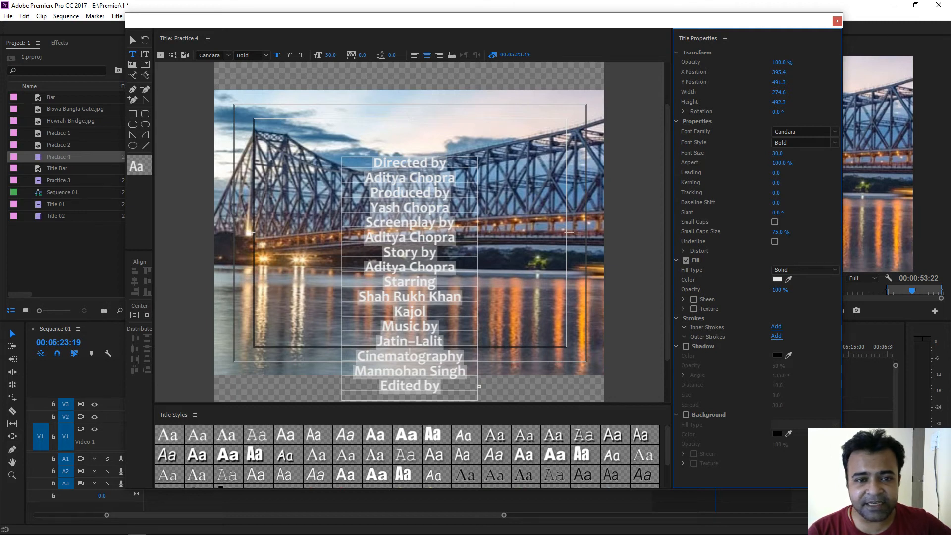
{"action": "mouse_move", "coordinate": [776, 173]}
{"action": "left_mouse_down"}
{"action": "mouse_move", "coordinate": [788, 173]}
{"action": "mouse_move", "coordinate": [779, 173]}
{"action": "left_mouse_up"}
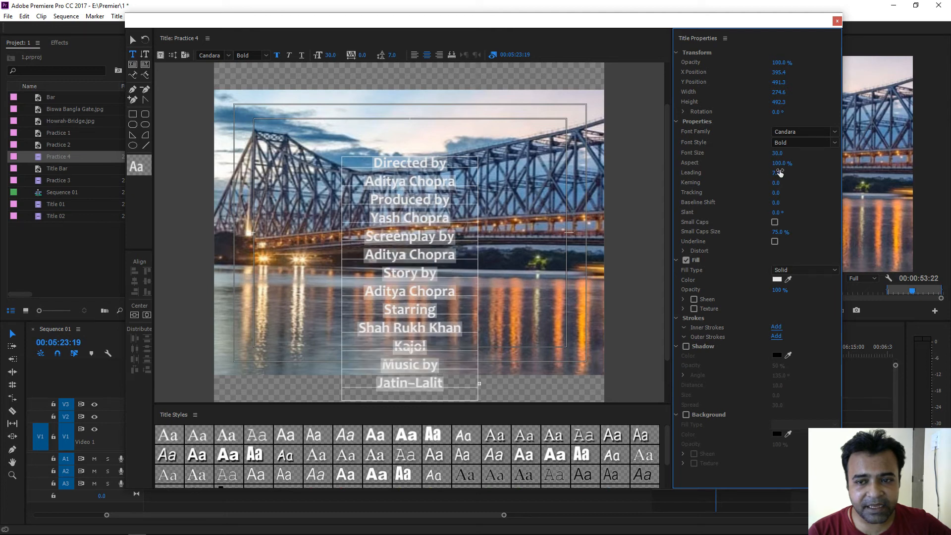
Set the "Directed by" heading to font size 20 and insert a blank line after the director's name.
{"action": "left_click", "coordinate": [424, 164]}
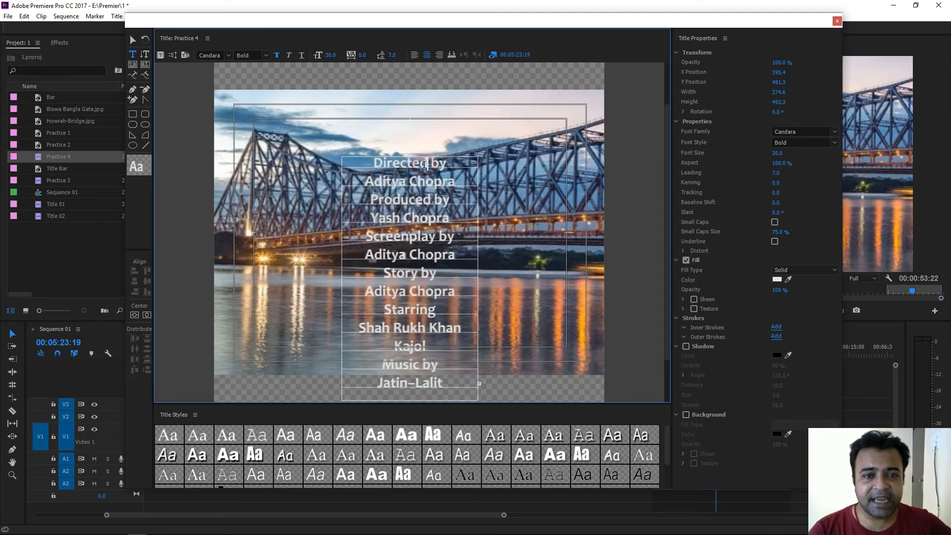
{"action": "left_click_drag", "start_coordinate": [446, 164], "coordinate": [372, 163]}
{"action": "left_click", "coordinate": [779, 154]}
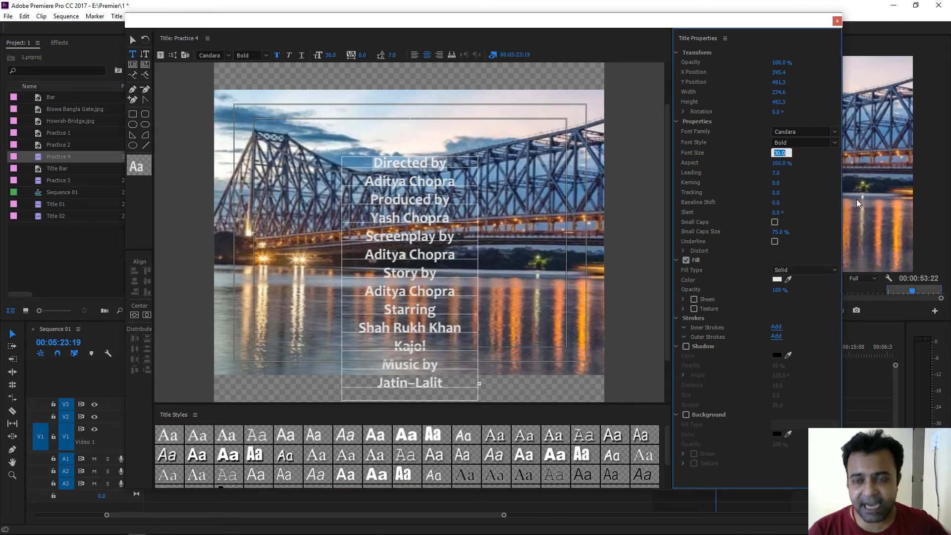
{"action": "type", "text": "20"}
{"action": "key", "text": "Return"}
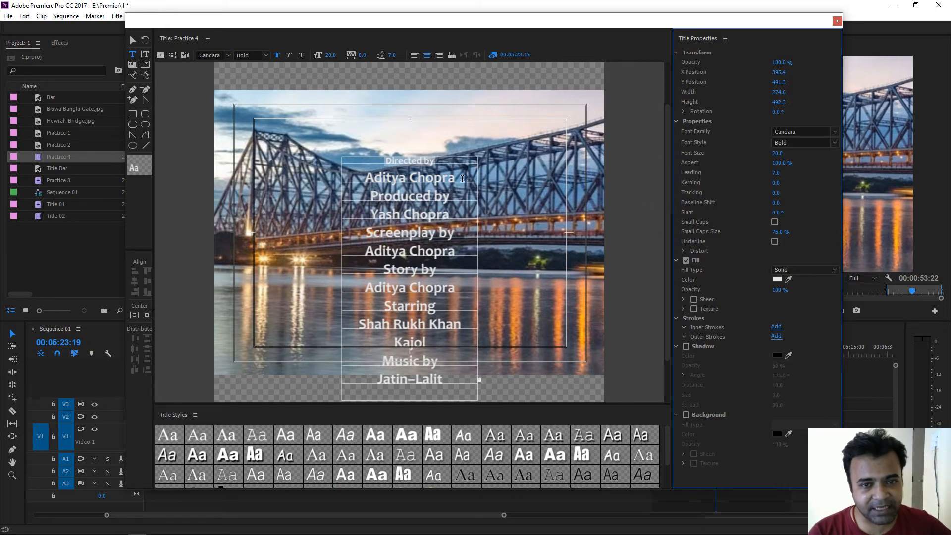
{"action": "left_click", "coordinate": [462, 179]}
{"action": "key", "text": "Return"}
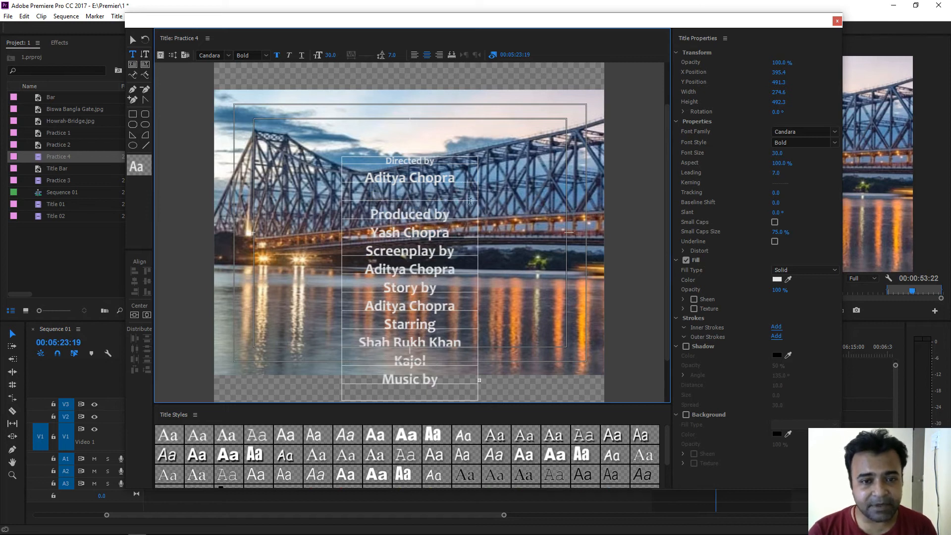
Set the "Produced by" heading to font size 20 and insert a blank line after the producer's name.
{"action": "left_click_drag", "start_coordinate": [452, 212], "coordinate": [366, 214]}
{"action": "left_click", "coordinate": [781, 153]}
{"action": "type", "text": "20"}
{"action": "key", "text": "Return"}
{"action": "left_click", "coordinate": [464, 225]}
{"action": "key", "text": "Return"}
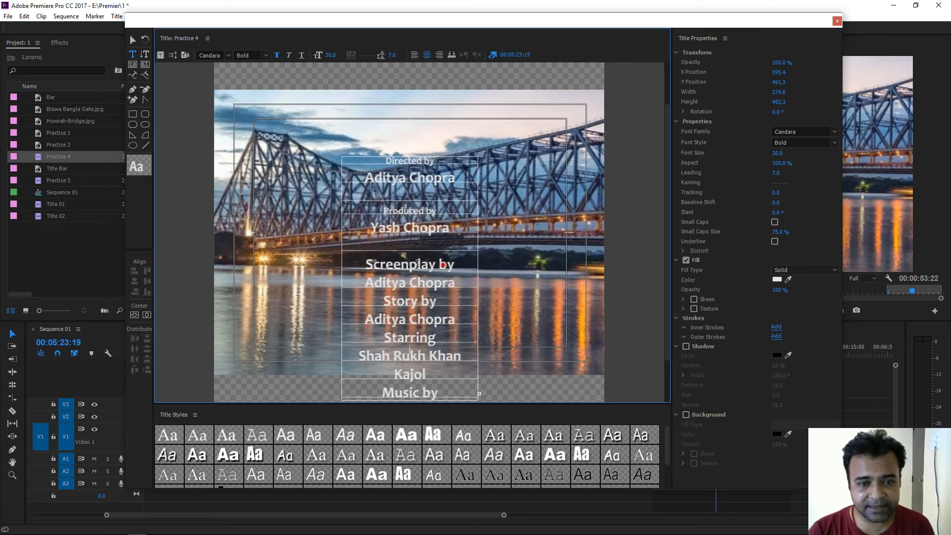
Set the "Screenplay by" heading to font size 20 and insert a blank line after the screenwriter's name.
{"action": "left_click_drag", "start_coordinate": [455, 264], "coordinate": [365, 264]}
{"action": "left_click", "coordinate": [782, 153]}
{"action": "type", "text": "2"}
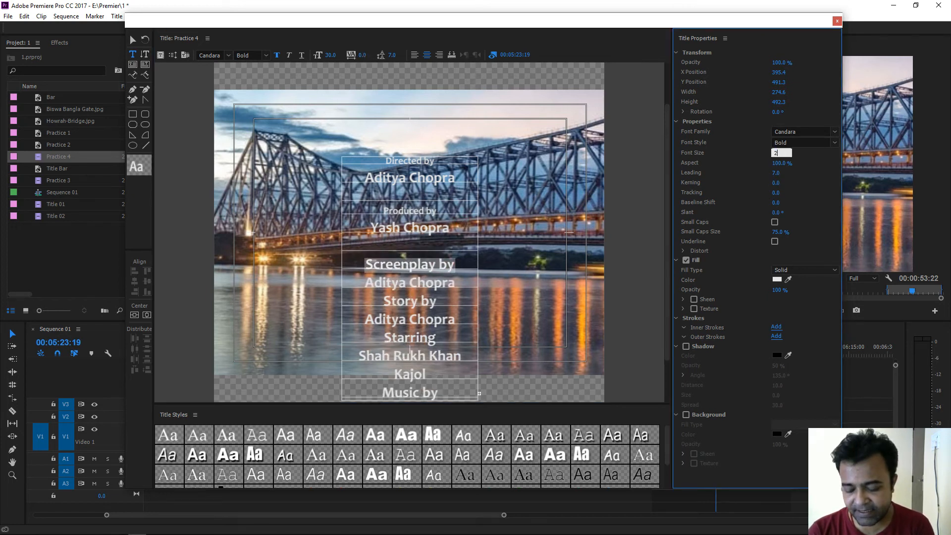
{"action": "type", "text": "0"}
{"action": "key", "text": "Return"}
{"action": "left_click", "coordinate": [461, 277]}
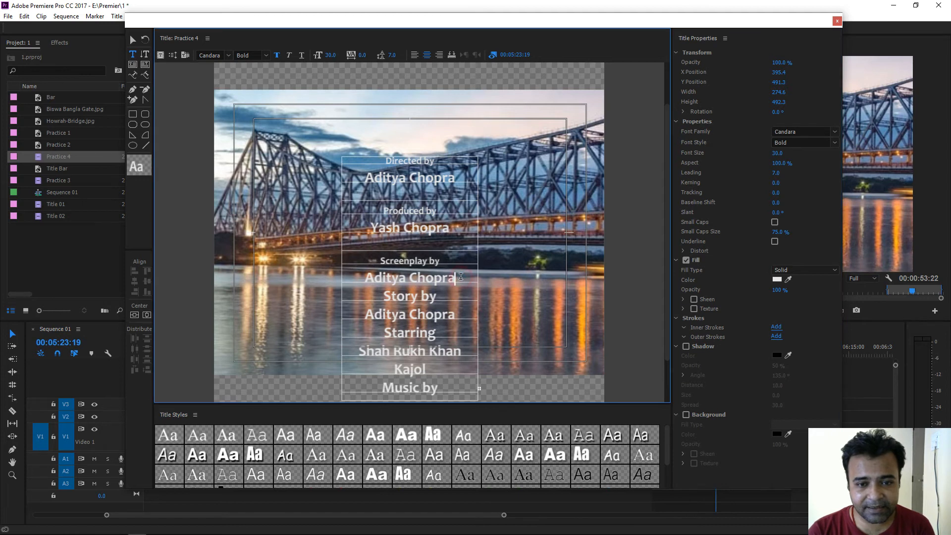
{"action": "key", "text": "Return"}
Move the credits text box up and extend its lower edge to a height of about 737, at about X 404, Y 301.
{"action": "left_click", "coordinate": [133, 39]}
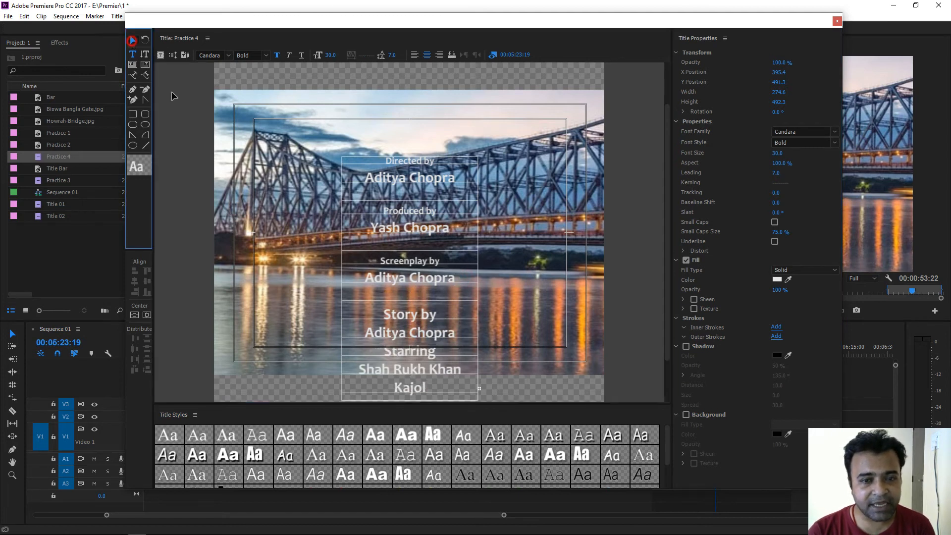
{"action": "left_click", "coordinate": [424, 284]}
{"action": "left_click_drag", "start_coordinate": [423, 283], "coordinate": [440, 266]}
{"action": "left_click_drag", "start_coordinate": [417, 301], "coordinate": [415, 424]}
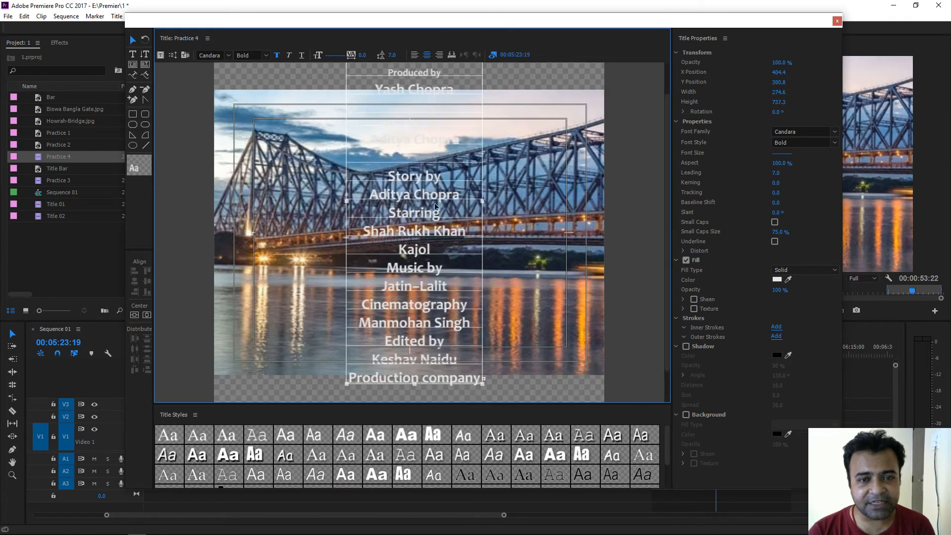
Set the "Story by" heading to font size 20 and insert a blank line after the story writer's name.
{"action": "double_click", "coordinate": [431, 179]}
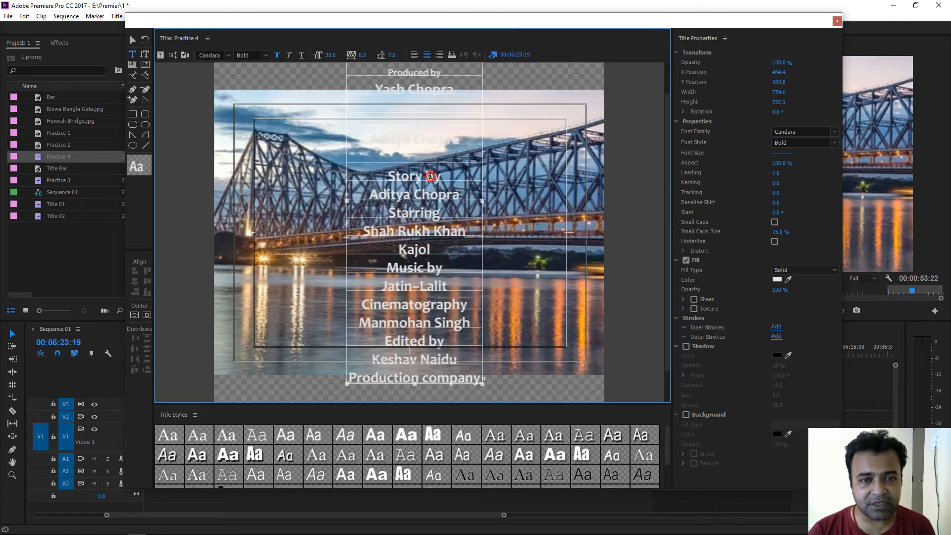
{"action": "left_click_drag", "start_coordinate": [444, 175], "coordinate": [385, 175]}
{"action": "left_click", "coordinate": [782, 155]}
{"action": "type", "text": "20"}
{"action": "key", "text": "Return"}
{"action": "left_click", "coordinate": [460, 191]}
{"action": "key", "text": "Return"}
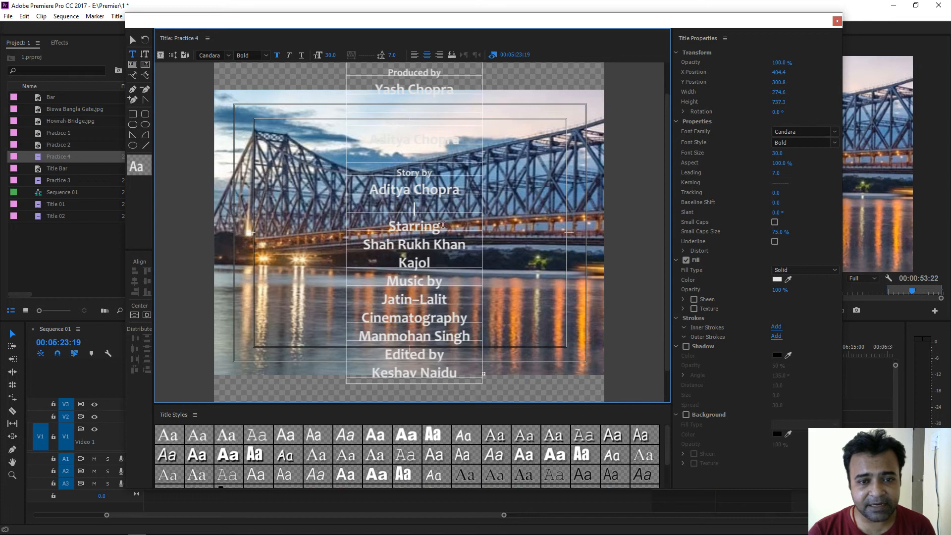
Set the "Starring" heading to font size 20 and insert a blank line after the last cast member's name.
{"action": "left_click_drag", "start_coordinate": [443, 225], "coordinate": [365, 225]}
{"action": "left_click", "coordinate": [777, 153]}
{"action": "type", "text": "20"}
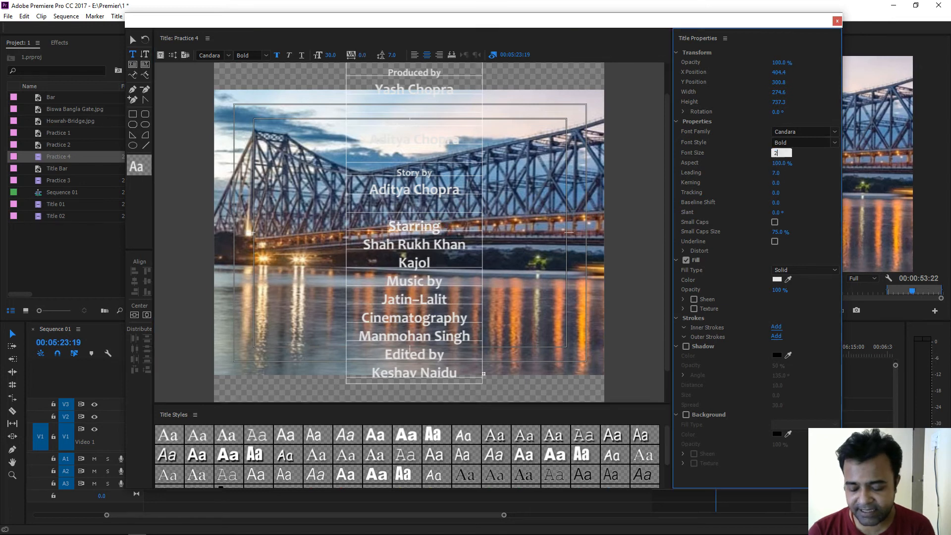
{"action": "key", "text": "Return"}
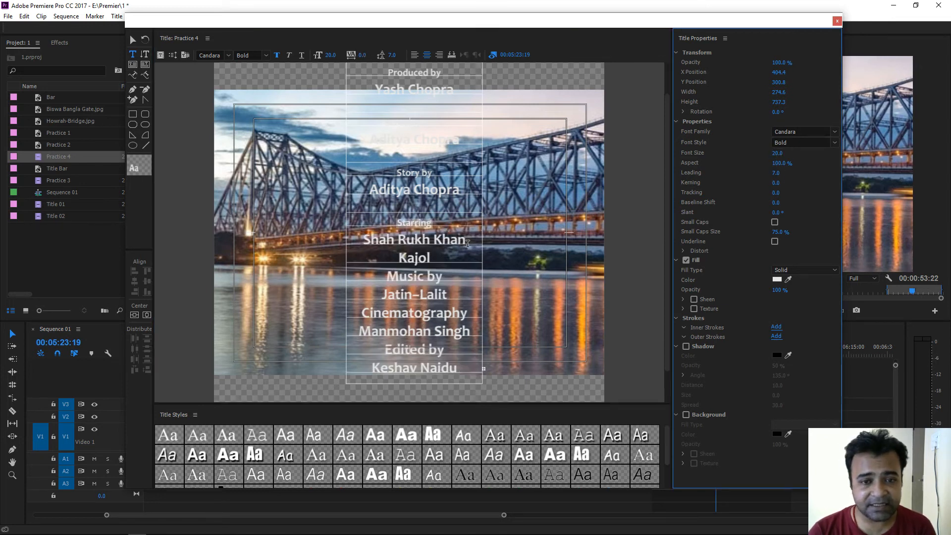
{"action": "left_click", "coordinate": [443, 257]}
{"action": "key", "text": "Return"}
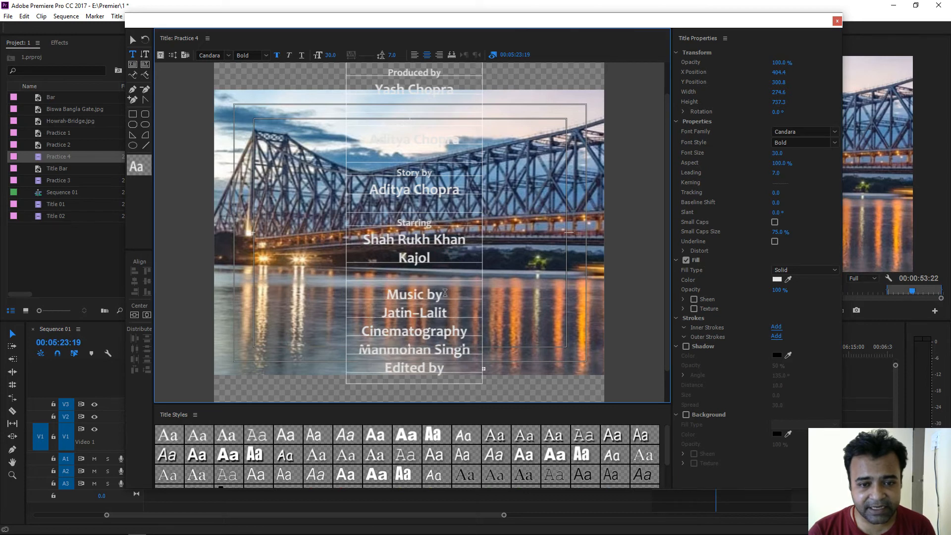
Set the "Music by" heading to font size 20 and insert a blank line after the composers' names.
{"action": "left_click_drag", "start_coordinate": [392, 294], "coordinate": [426, 294]}
{"action": "left_click", "coordinate": [777, 153]}
{"action": "type", "text": "20"}
{"action": "key", "text": "Return"}
{"action": "left_click", "coordinate": [443, 309]}
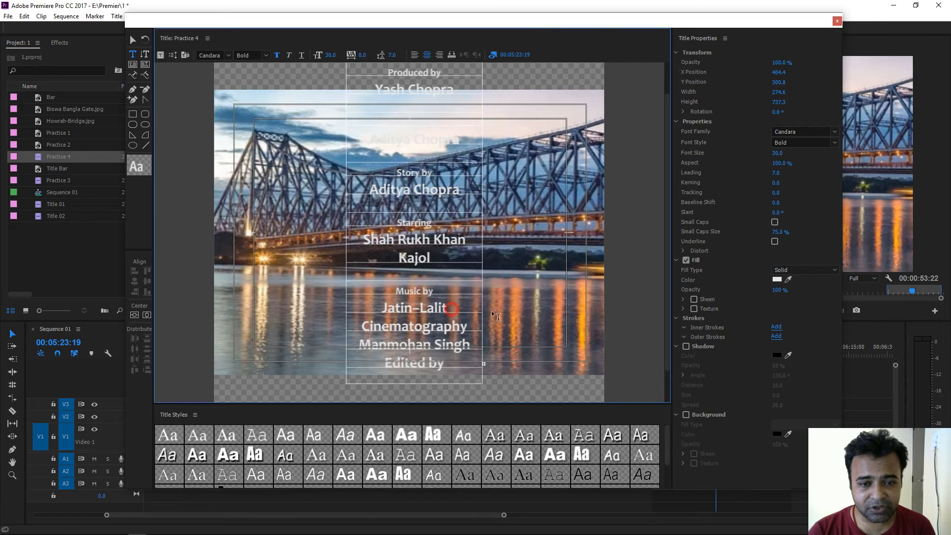
{"action": "key", "text": "Return"}
Move the credits text box further up to about X 386, Y 123 and extend its lower edge to a height of about 1010.
{"action": "left_click", "coordinate": [132, 40]}
{"action": "left_click", "coordinate": [410, 302]}
{"action": "mouse_move", "coordinate": [432, 238]}
{"action": "left_mouse_down"}
{"action": "mouse_move", "coordinate": [427, 209]}
{"action": "mouse_move", "coordinate": [421, 276]}
{"action": "mouse_move", "coordinate": [418, 172]}
{"action": "mouse_move", "coordinate": [417, 308]}
{"action": "mouse_move", "coordinate": [421, 229]}
{"action": "left_mouse_up"}
{"action": "left_click_drag", "start_coordinate": [406, 266], "coordinate": [415, 404]}
Open the credits text for editing and set the "Cinematography" heading to font size 20.
{"action": "double_click", "coordinate": [432, 200]}
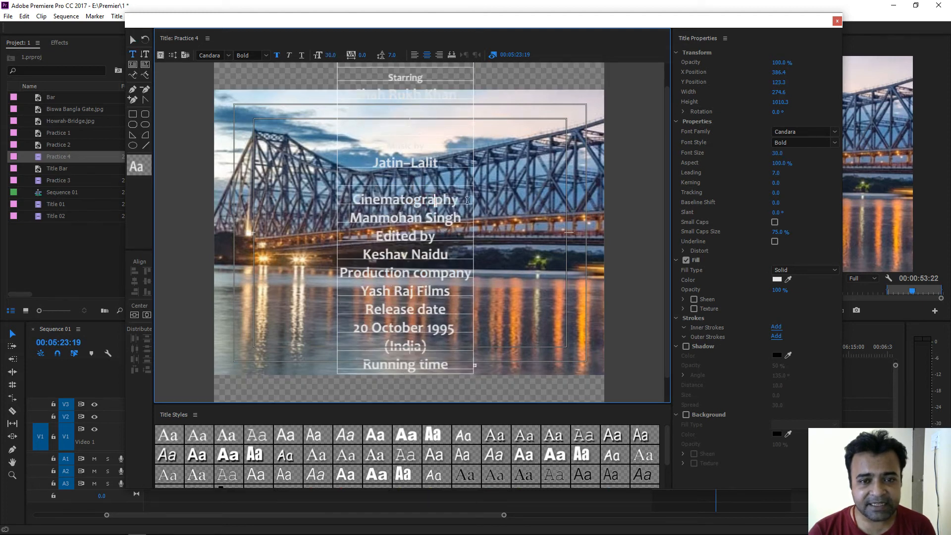
{"action": "left_click", "coordinate": [776, 153]}
{"action": "type", "text": "2"}
{"action": "key", "text": "Return"}
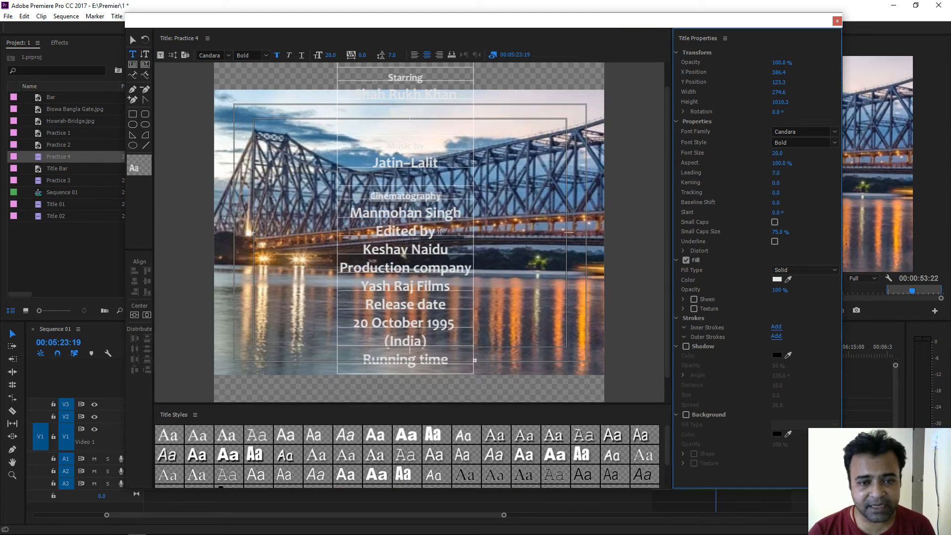
Set the "Edited by" heading to font size 20 and insert blank lines after the cinematographer's and editor's names.
{"action": "left_click_drag", "start_coordinate": [439, 232], "coordinate": [357, 228]}
{"action": "left_click", "coordinate": [783, 153]}
{"action": "type", "text": "20"}
{"action": "key", "text": "Return"}
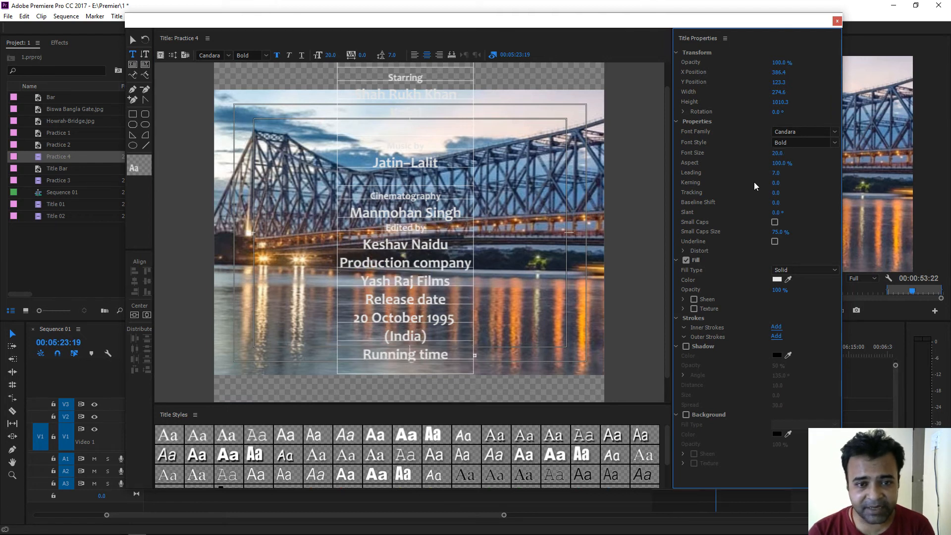
{"action": "left_click", "coordinate": [463, 210]}
{"action": "key", "text": "Return"}
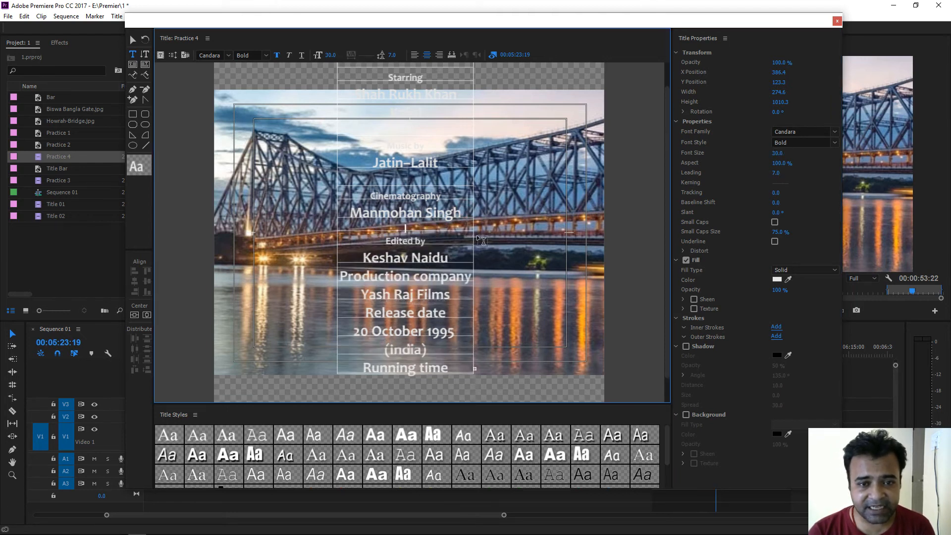
{"action": "left_click", "coordinate": [458, 257]}
{"action": "key", "text": "Return"}
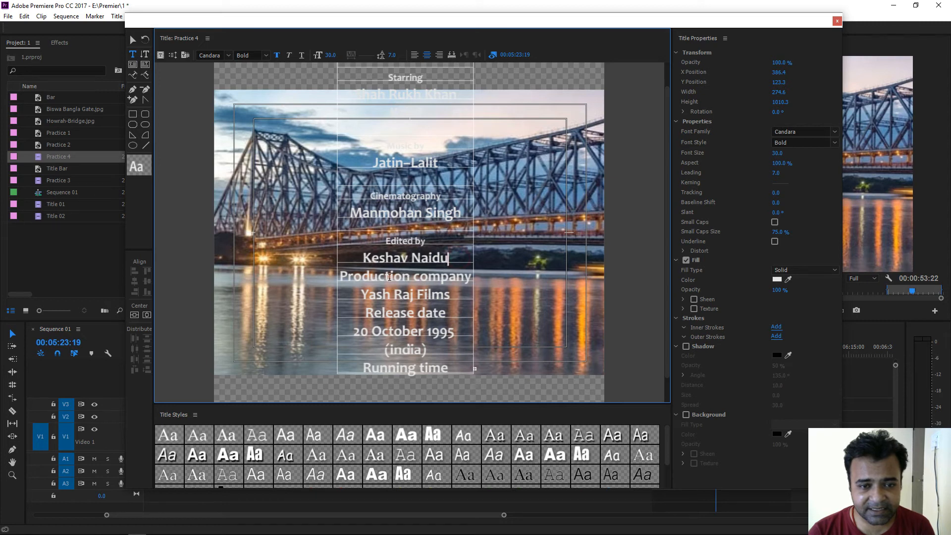
Set the "Production company" heading to font size 20 and insert a blank line after "Yash Raj Films".
{"action": "left_click_drag", "start_coordinate": [344, 293], "coordinate": [473, 297]}
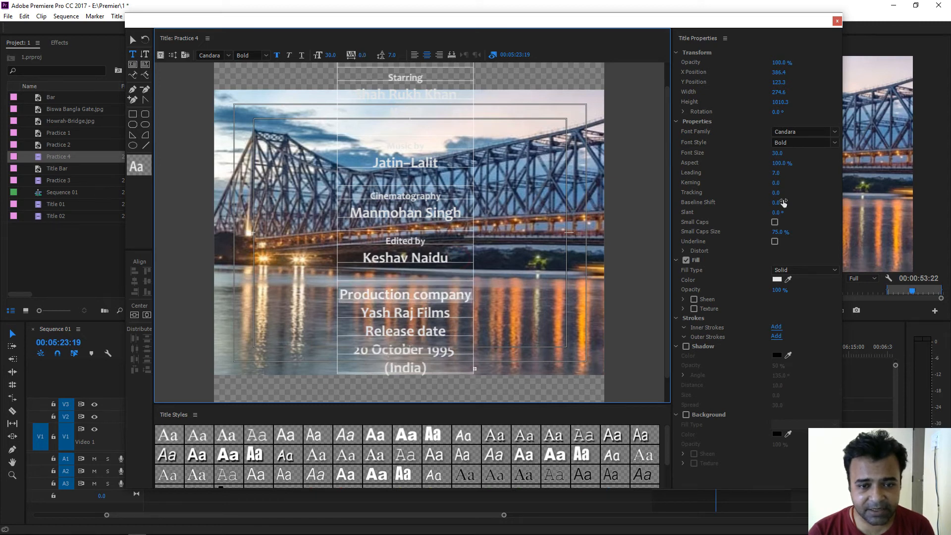
{"action": "left_click", "coordinate": [786, 156]}
{"action": "type", "text": "20"}
{"action": "key", "text": "Return"}
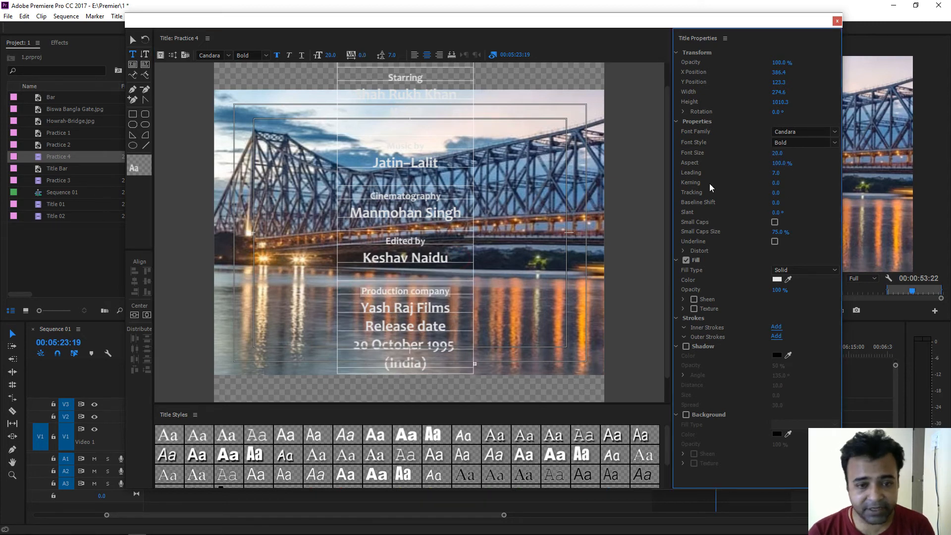
{"action": "left_click", "coordinate": [463, 306]}
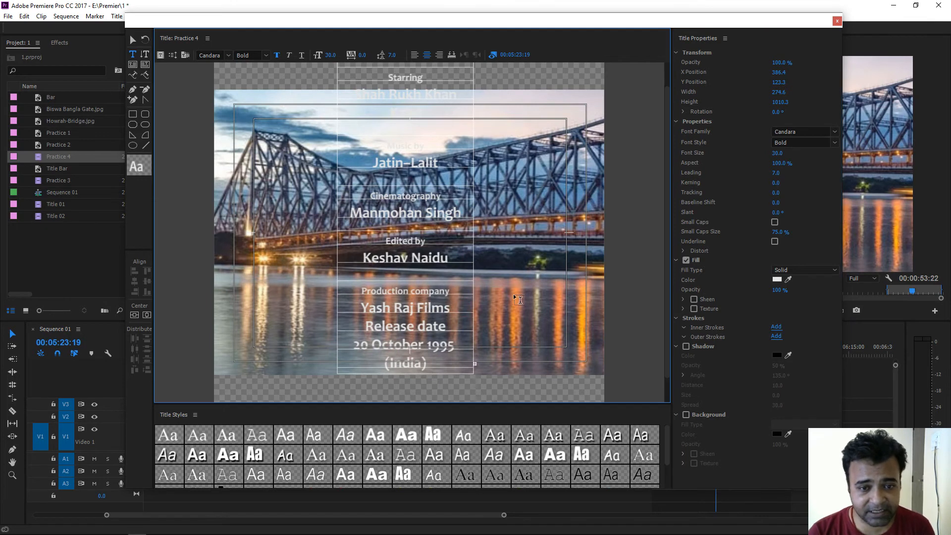
{"action": "key", "text": "Return"}
Set the "Release date" heading in the credits text to font size 20.
{"action": "left_click_drag", "start_coordinate": [363, 343], "coordinate": [447, 343]}
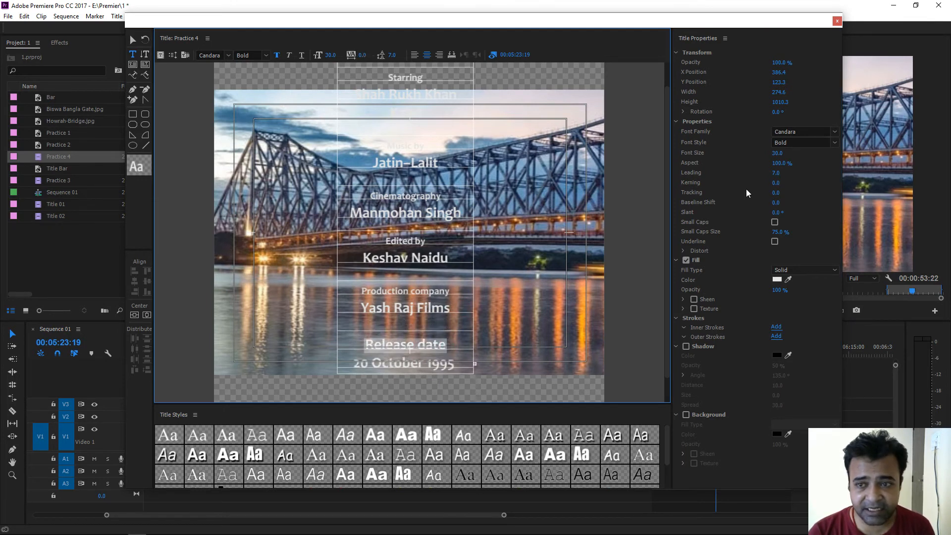
{"action": "left_click", "coordinate": [778, 153]}
{"action": "type", "text": "20"}
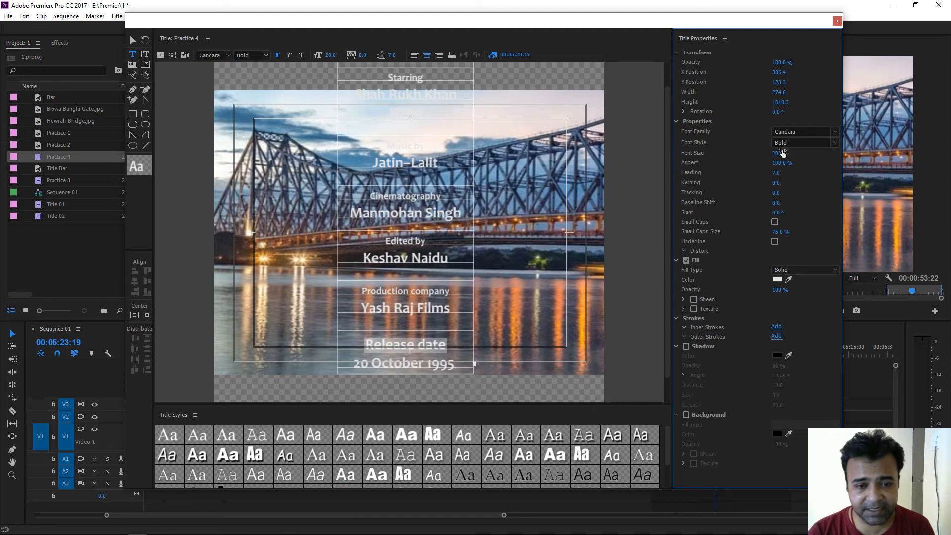
{"action": "key", "text": "Return"}
Move the credits box up to about Y -21, extend its height to about 1249, and open its text for editing at the "(India)" line.
{"action": "left_click", "coordinate": [132, 41]}
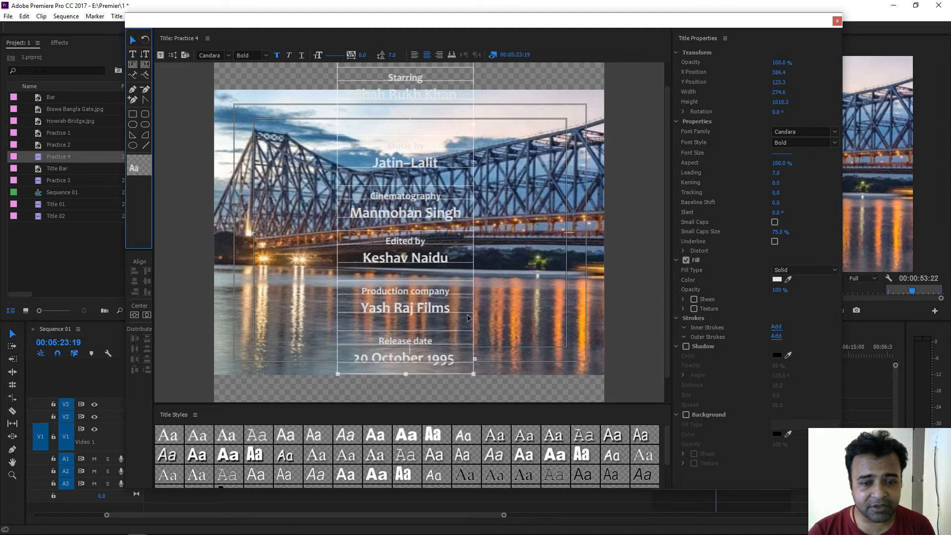
{"action": "left_click_drag", "start_coordinate": [433, 341], "coordinate": [427, 361]}
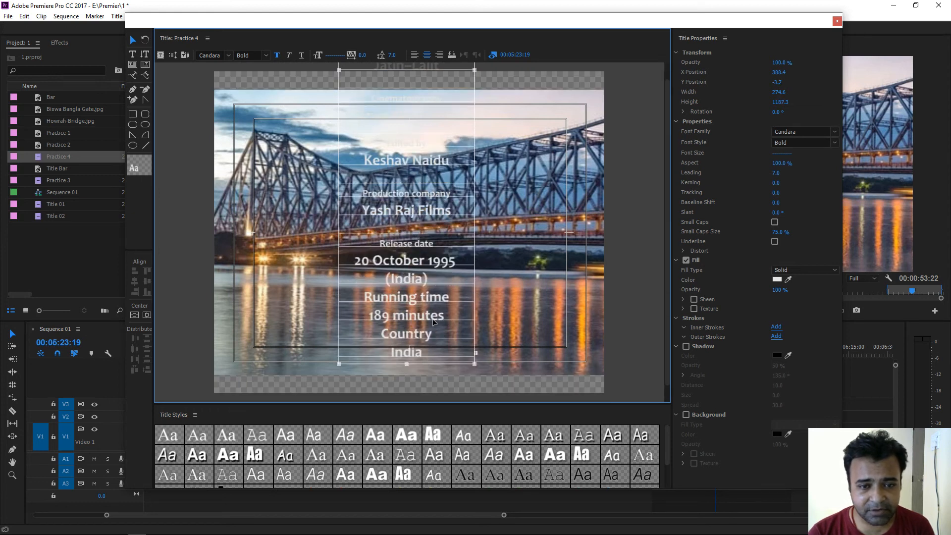
{"action": "left_click_drag", "start_coordinate": [432, 303], "coordinate": [429, 289]}
{"action": "left_click_drag", "start_coordinate": [405, 353], "coordinate": [408, 379]}
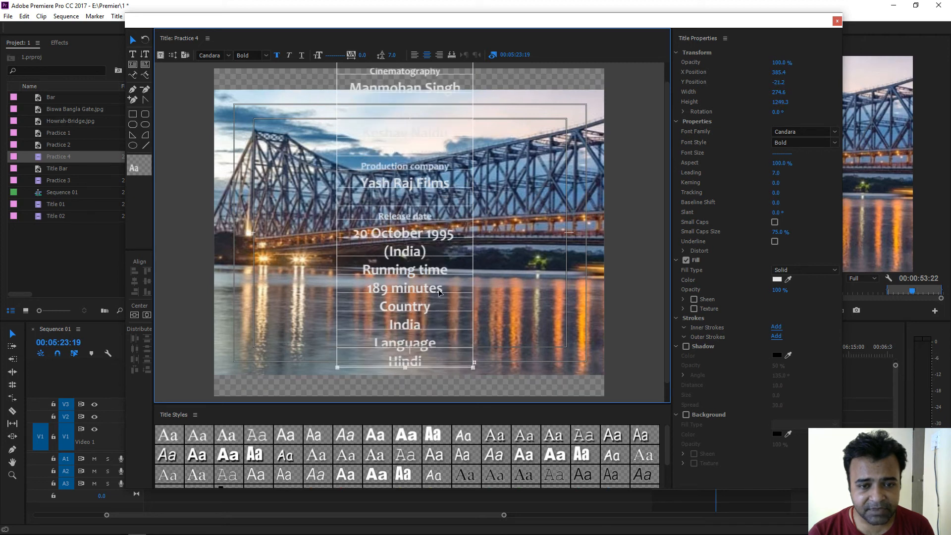
{"action": "double_click", "coordinate": [438, 250]}
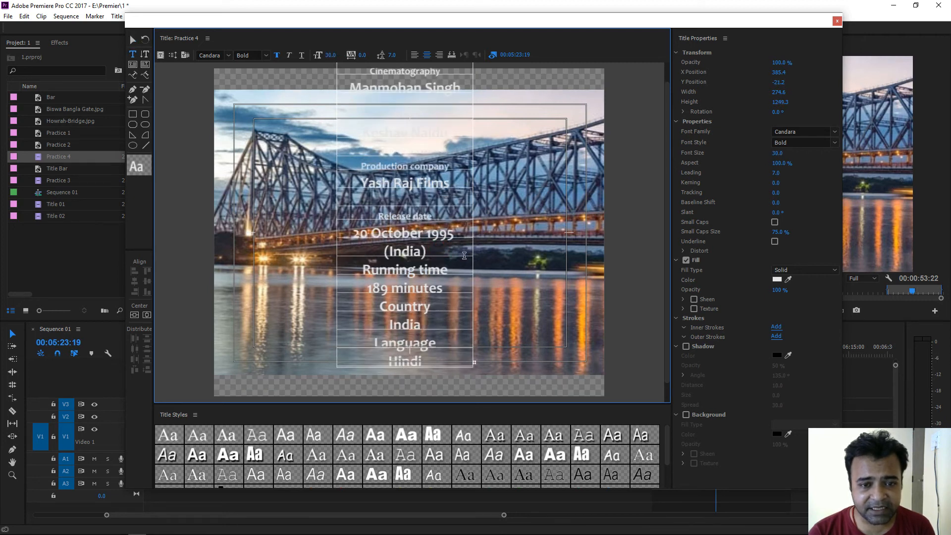
Insert a blank line after "(India)" and set the "Running time" heading to font size 20.
{"action": "key", "text": "Return"}
{"action": "left_click_drag", "start_coordinate": [456, 292], "coordinate": [354, 290]}
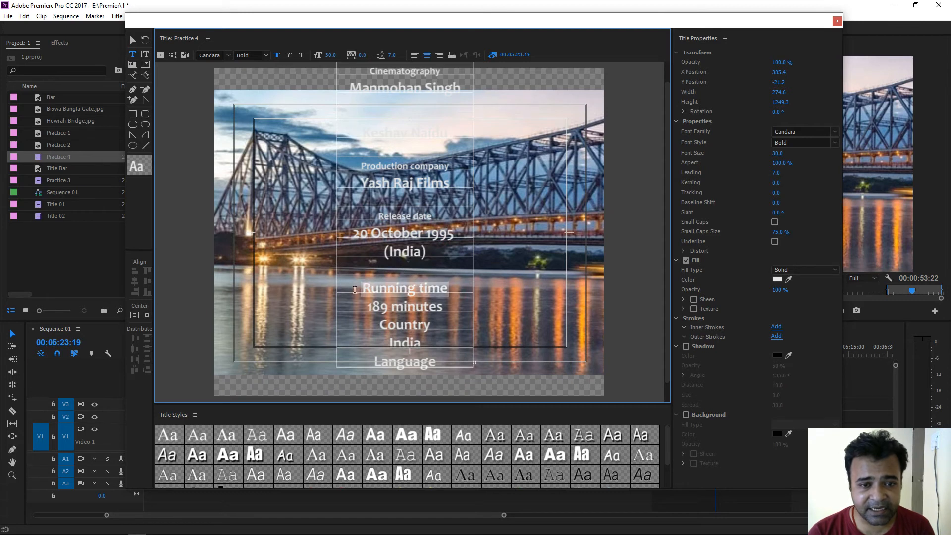
{"action": "left_click", "coordinate": [775, 153]}
{"action": "type", "text": "20"}
{"action": "key", "text": "Return"}
Insert a blank line after "189 minutes" and set the "Country" heading to font size 20.
{"action": "left_click", "coordinate": [456, 303]}
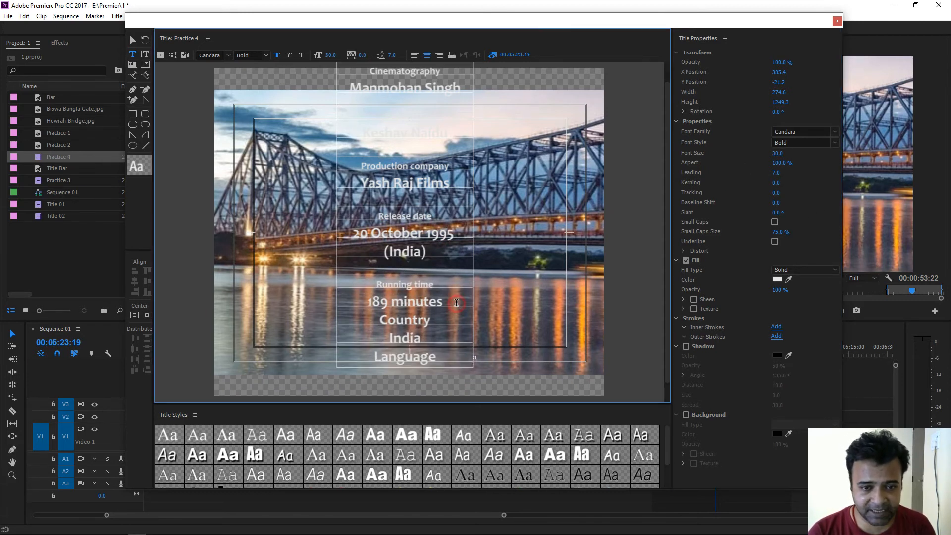
{"action": "key", "text": "Return"}
{"action": "left_click_drag", "start_coordinate": [435, 339], "coordinate": [381, 337]}
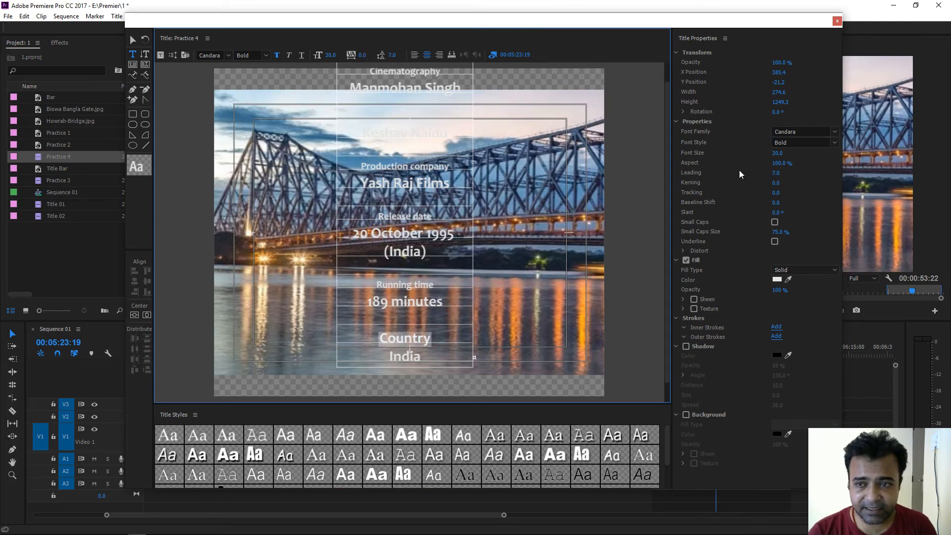
{"action": "left_click", "coordinate": [773, 153]}
{"action": "type", "text": "20"}
{"action": "key", "text": "Return"}
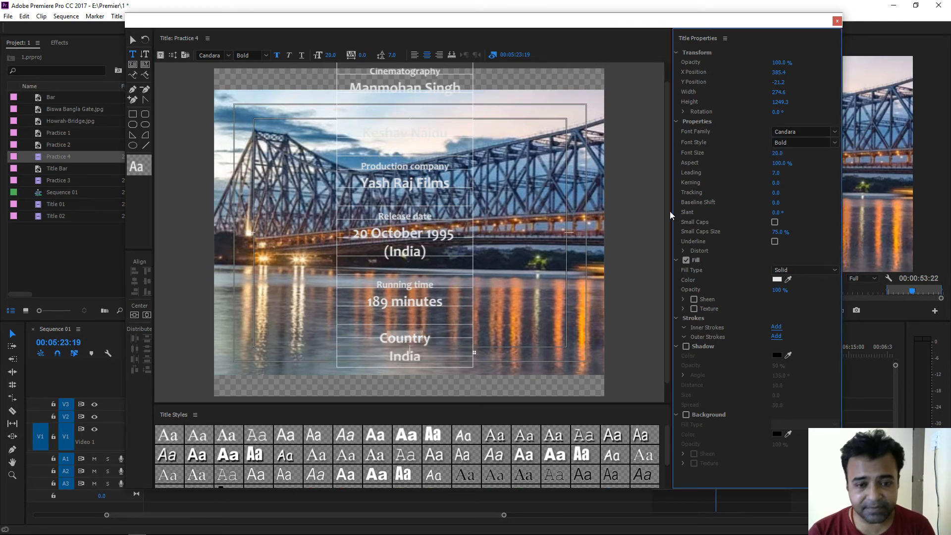
Move the credits box up and extend its lower edge to a height of about 1342.
{"action": "left_click", "coordinate": [132, 40]}
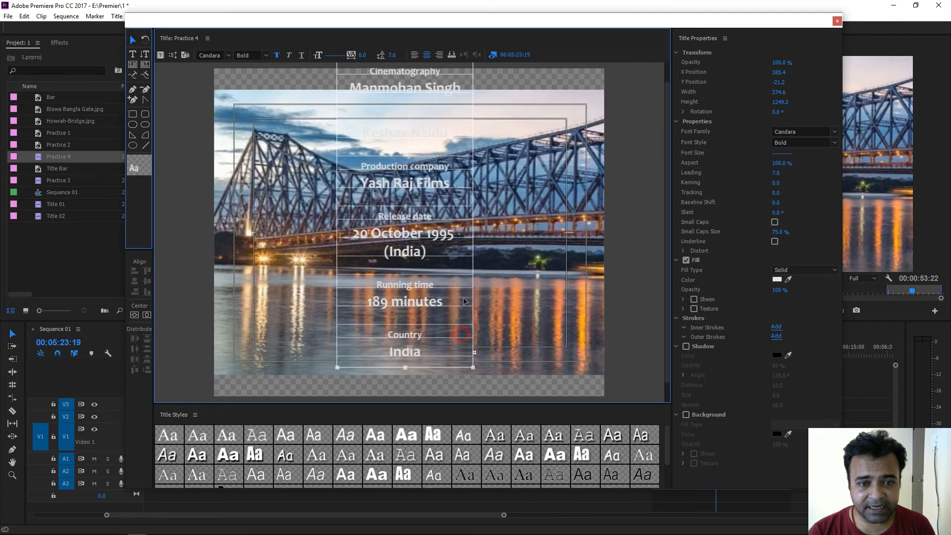
{"action": "left_click_drag", "start_coordinate": [463, 312], "coordinate": [466, 277]}
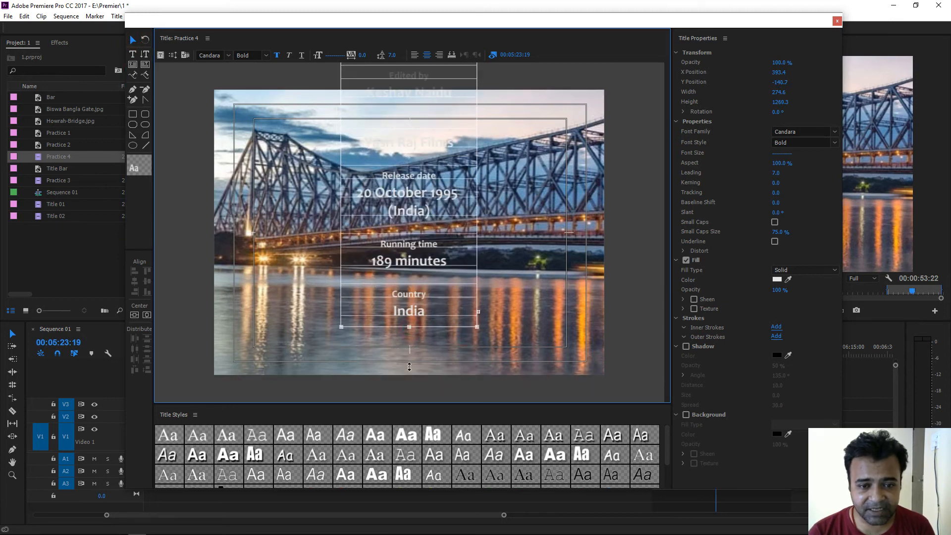
{"action": "left_click_drag", "start_coordinate": [409, 366], "coordinate": [416, 359]}
Set the "Language" heading to font size 20 and insert a blank line after the country name "India".
{"action": "double_click", "coordinate": [440, 317]}
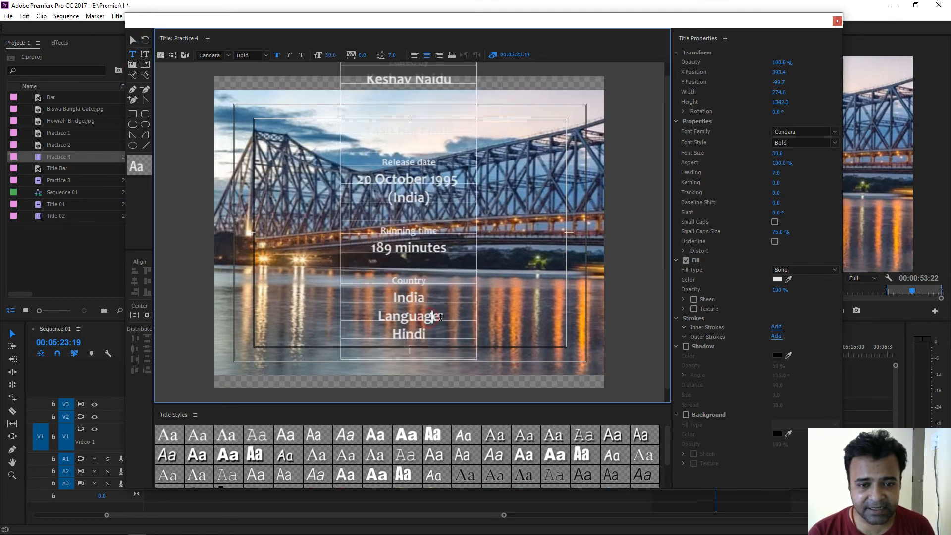
{"action": "key", "text": "shift+Home"}
{"action": "left_click", "coordinate": [780, 153]}
{"action": "type", "text": "20"}
{"action": "key", "text": "Return"}
{"action": "left_click", "coordinate": [461, 297]}
{"action": "key", "text": "Return"}
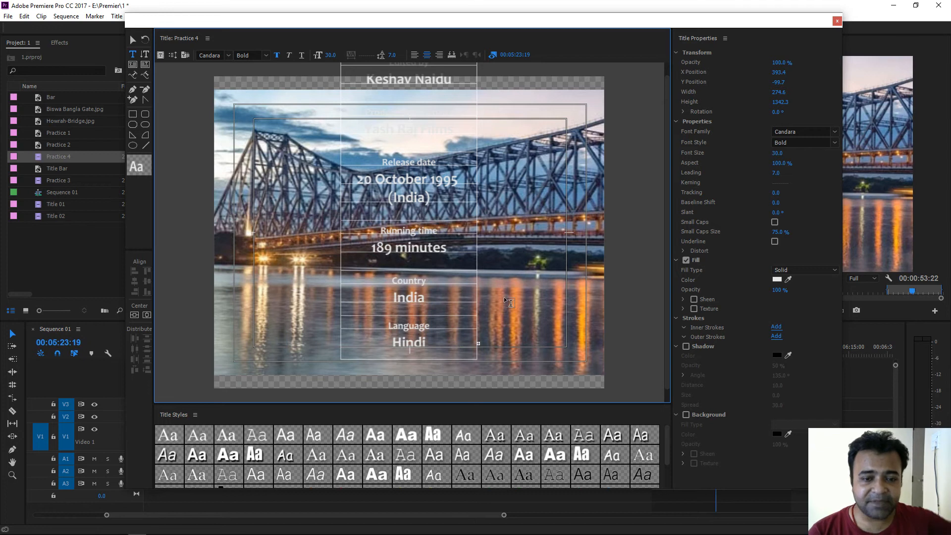
Check the end of the credits list in the Word document and shorten the title's credits box to a height of about 1322.
{"action": "left_click", "coordinate": [173, 527]}
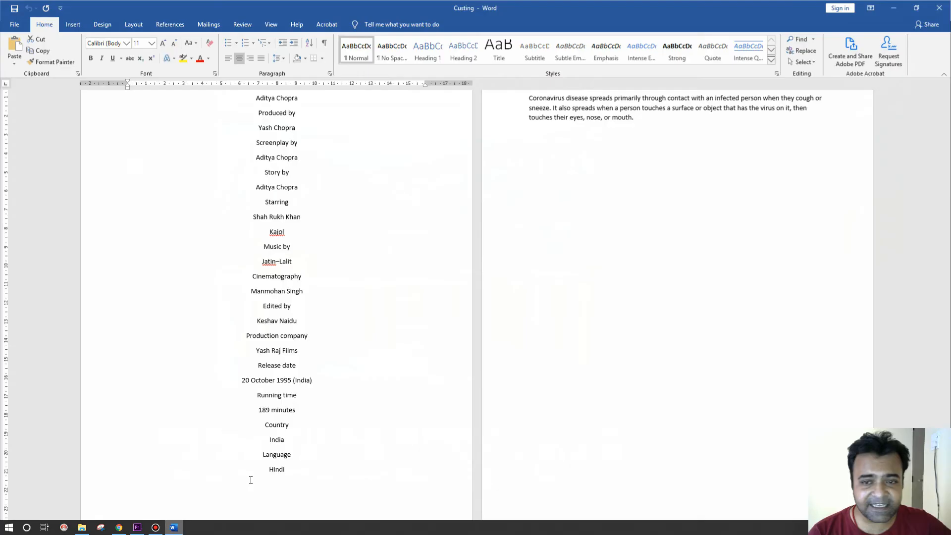
{"action": "key", "text": "alt+Tab"}
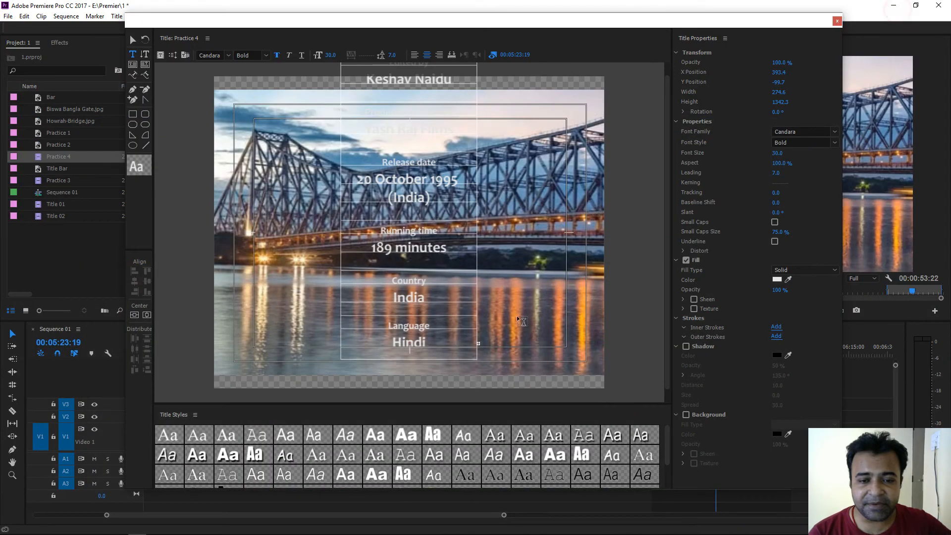
{"action": "left_click", "coordinate": [426, 352]}
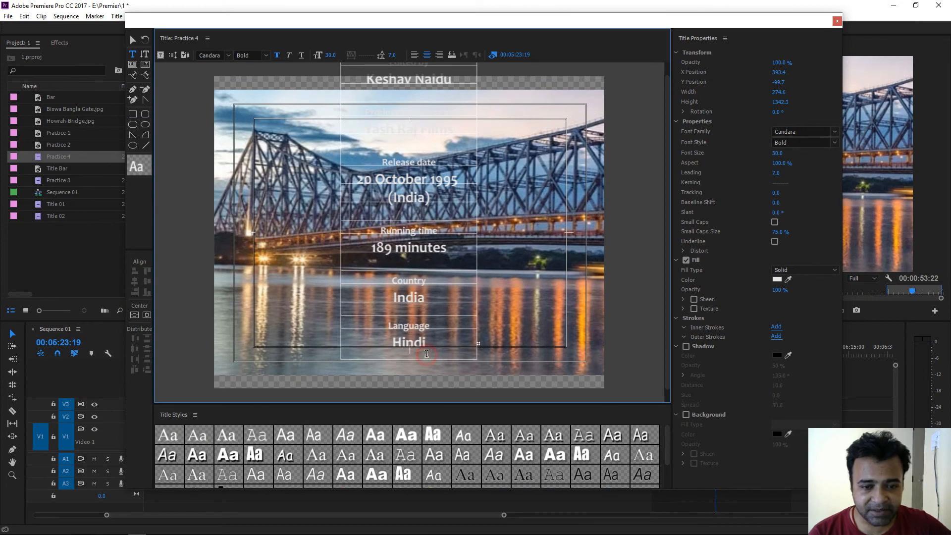
{"action": "left_click", "coordinate": [132, 40]}
{"action": "left_click_drag", "start_coordinate": [411, 360], "coordinate": [427, 348]}
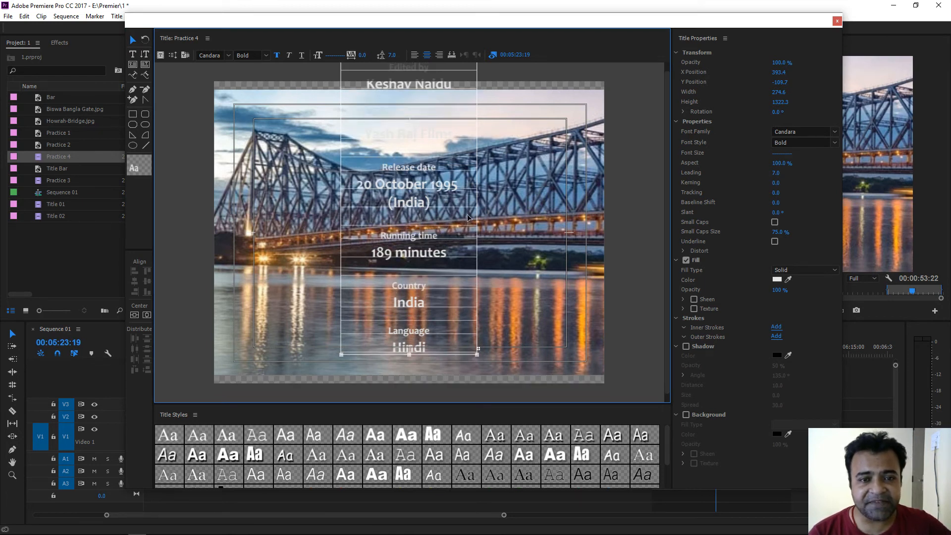
Move the credits box down to about Y 370 and widen it to about 348 to fit "20 October 1995 (India)" on one line.
{"action": "left_click_drag", "start_coordinate": [447, 198], "coordinate": [438, 236]}
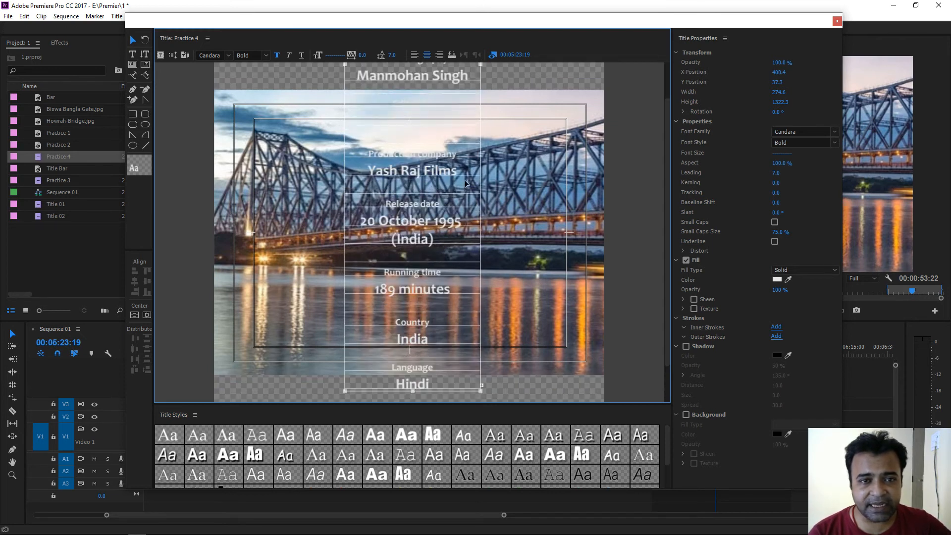
{"action": "left_click_drag", "start_coordinate": [449, 184], "coordinate": [452, 271]}
{"action": "scroll", "coordinate": [452, 271], "scroll_direction": "down", "scroll_amount": 3}
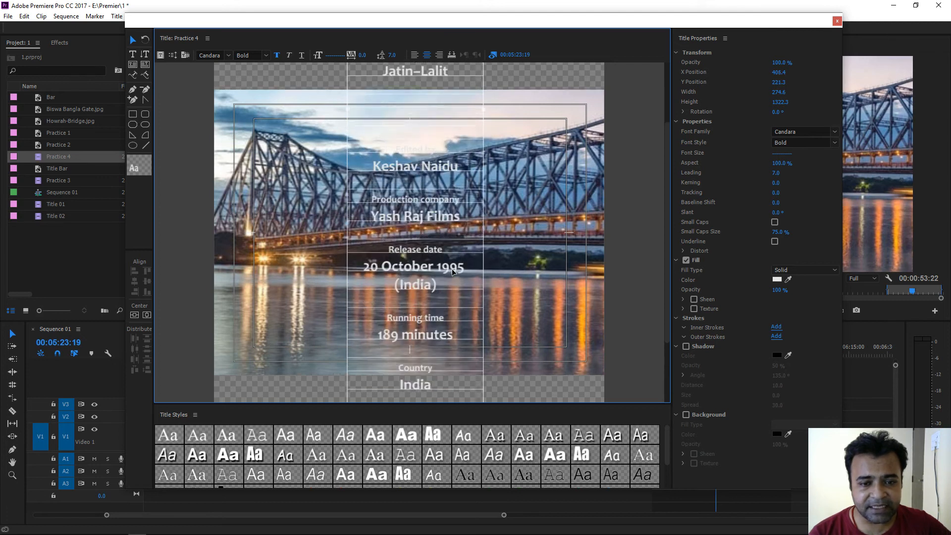
{"action": "left_click_drag", "start_coordinate": [448, 231], "coordinate": [448, 282]}
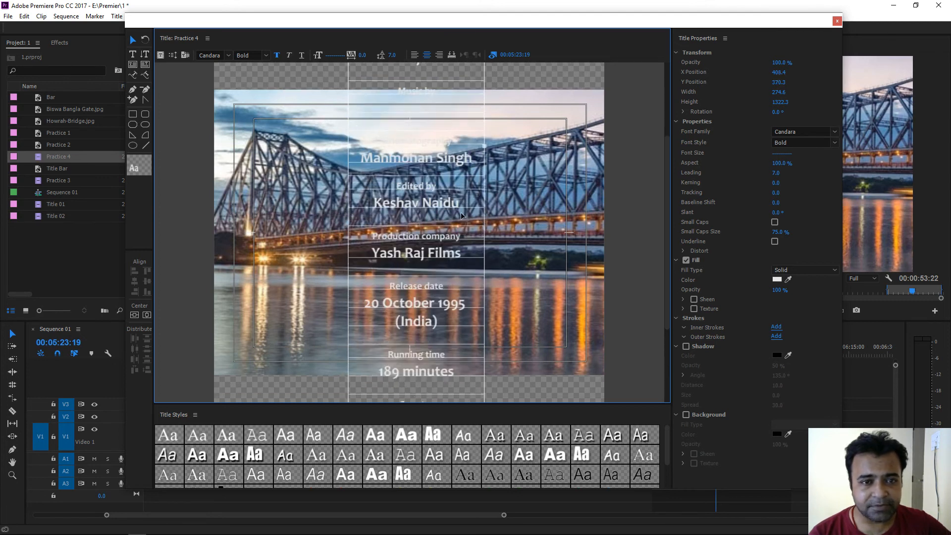
{"action": "left_click_drag", "start_coordinate": [485, 148], "coordinate": [522, 150]}
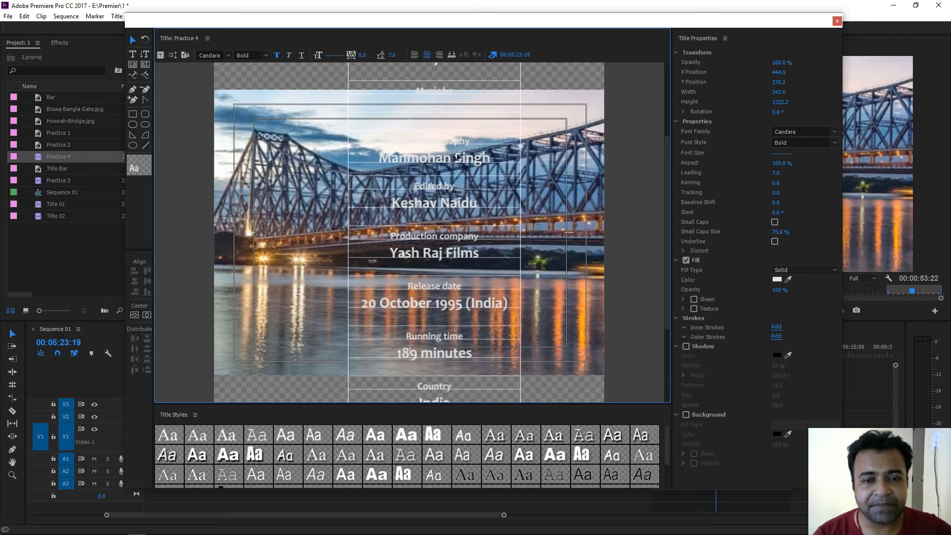
Center the credits box in the frame and close the title editor.
{"action": "mouse_move", "coordinate": [439, 201]}
{"action": "left_mouse_down"}
{"action": "mouse_move", "coordinate": [408, 216]}
{"action": "mouse_move", "coordinate": [433, 210]}
{"action": "left_mouse_up"}
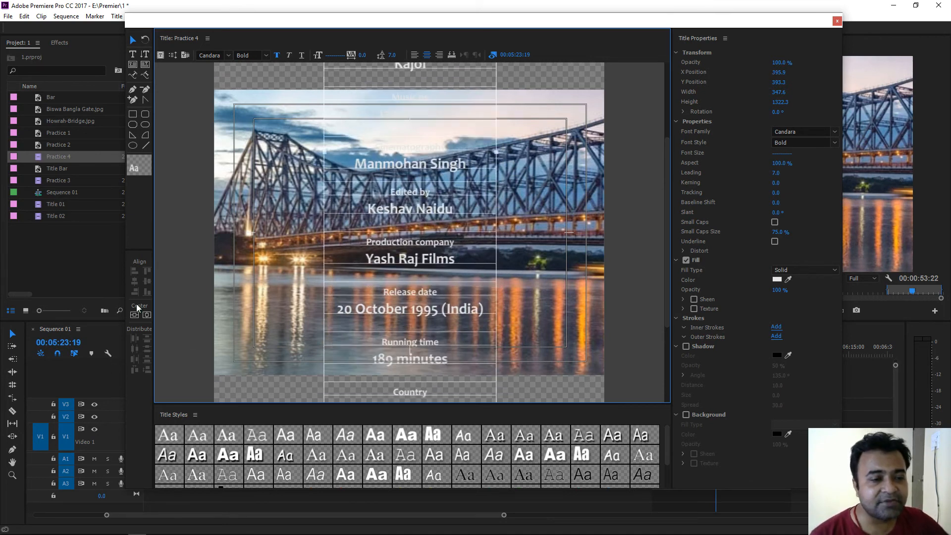
{"action": "left_click", "coordinate": [146, 316]}
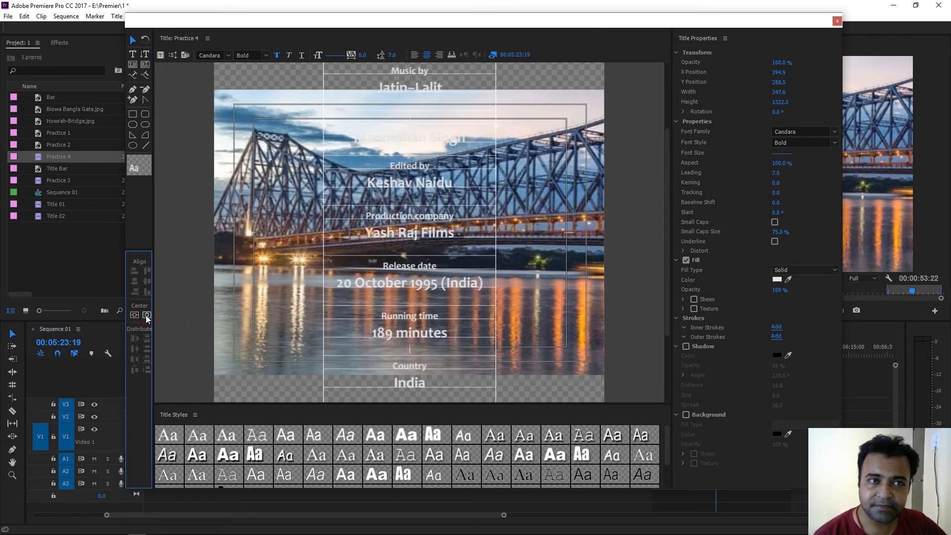
{"action": "left_click", "coordinate": [837, 22]}
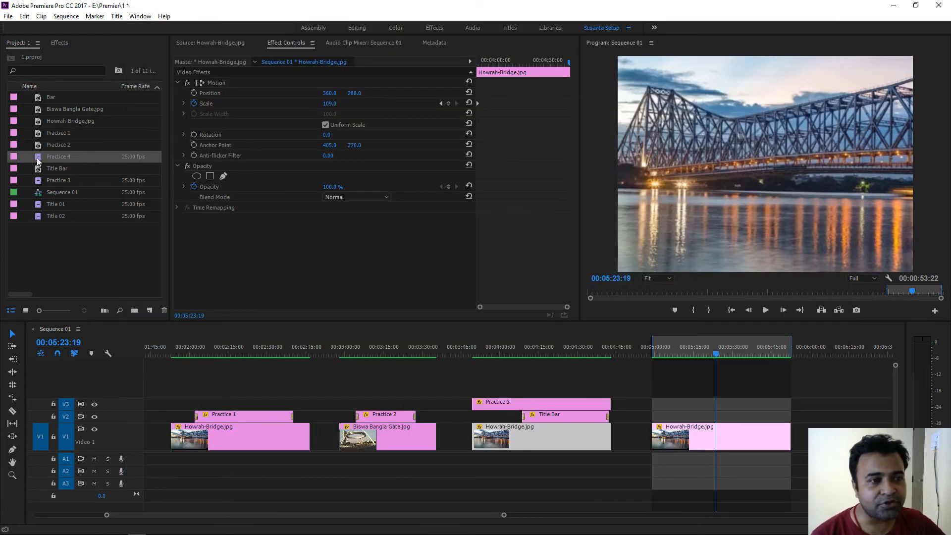
Place the Practice 4 title on track V2 just past the end of the last Howrah-Bridge.jpg clip and scrub over it.
{"action": "left_click_drag", "start_coordinate": [37, 161], "coordinate": [701, 416]}
{"action": "left_click_drag", "start_coordinate": [705, 346], "coordinate": [698, 351]}
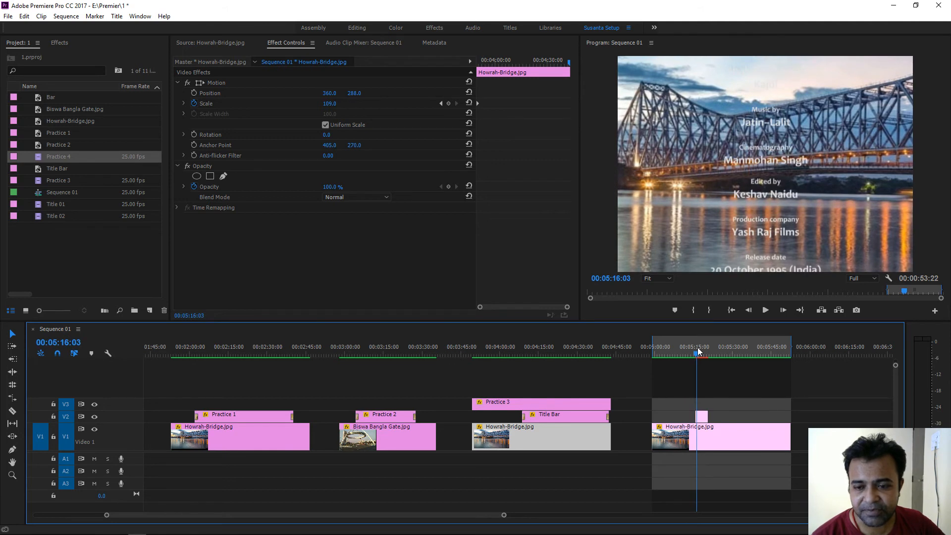
{"action": "left_click", "coordinate": [707, 440]}
{"action": "left_click_drag", "start_coordinate": [702, 416], "coordinate": [811, 417]}
{"action": "left_click_drag", "start_coordinate": [800, 351], "coordinate": [807, 355]}
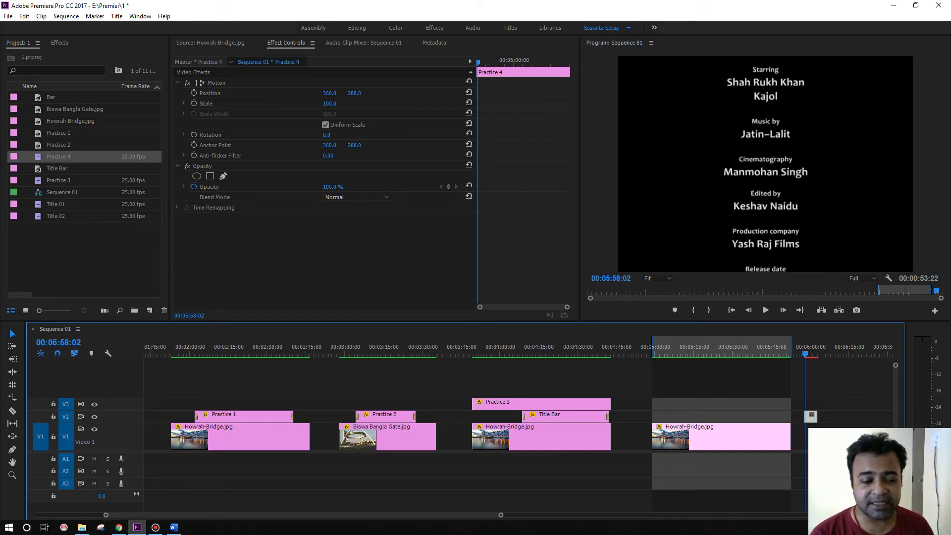
Open the Practice 4 title, try the credits box lower at about Y 944, and center it vertically again.
{"action": "double_click", "coordinate": [811, 415]}
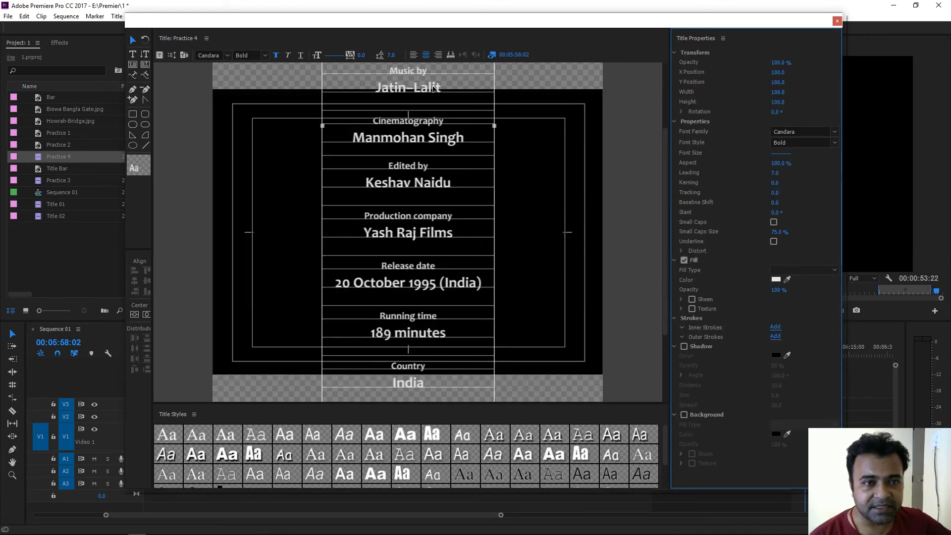
{"action": "left_click_drag", "start_coordinate": [433, 88], "coordinate": [433, 271]}
{"action": "left_click_drag", "start_coordinate": [420, 138], "coordinate": [419, 279]}
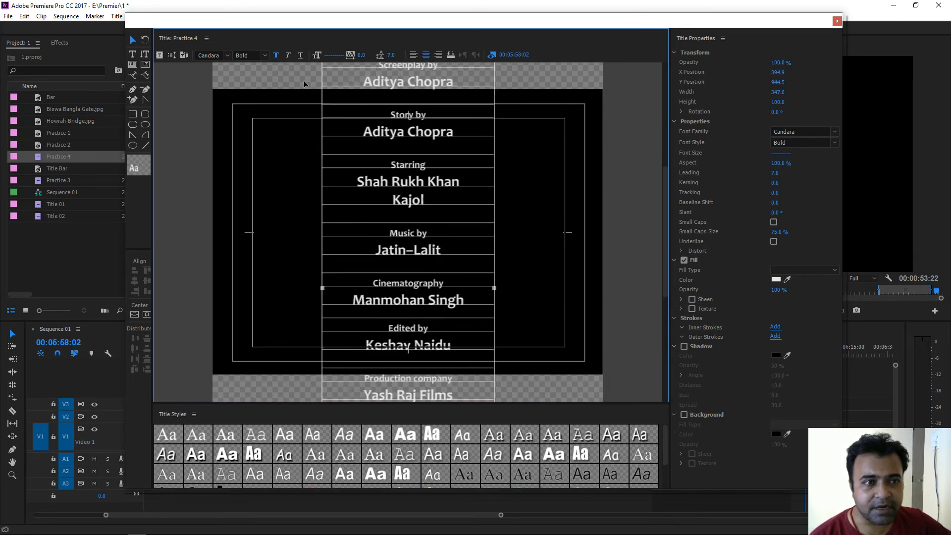
{"action": "left_click", "coordinate": [174, 56]}
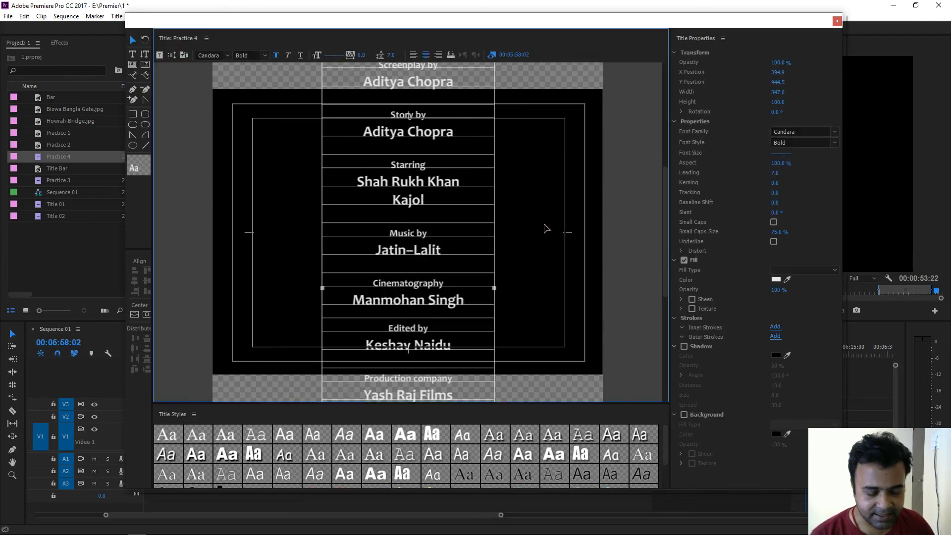
{"action": "left_click", "coordinate": [147, 315]}
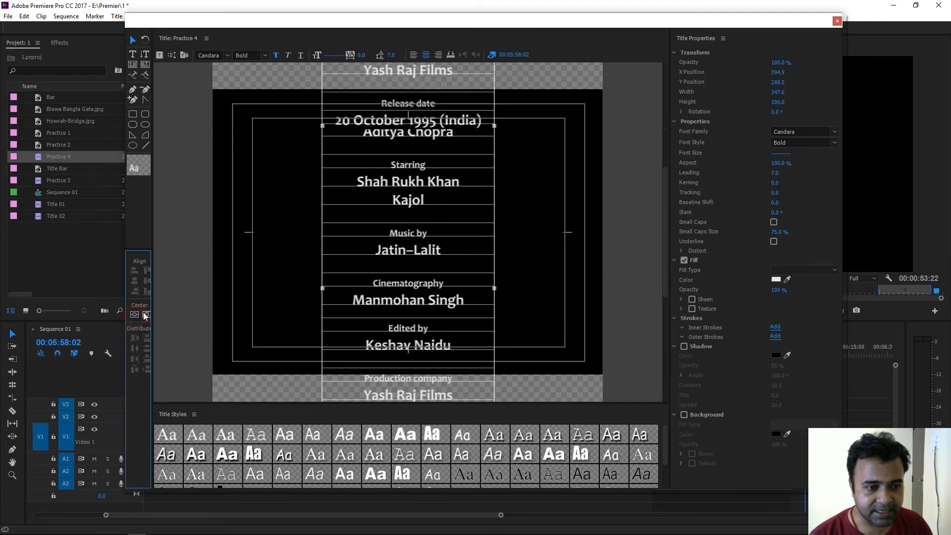
Set the Practice 4 roll to start and end off screen, close the title editor, and scrub through the clip.
{"action": "left_click", "coordinate": [172, 54]}
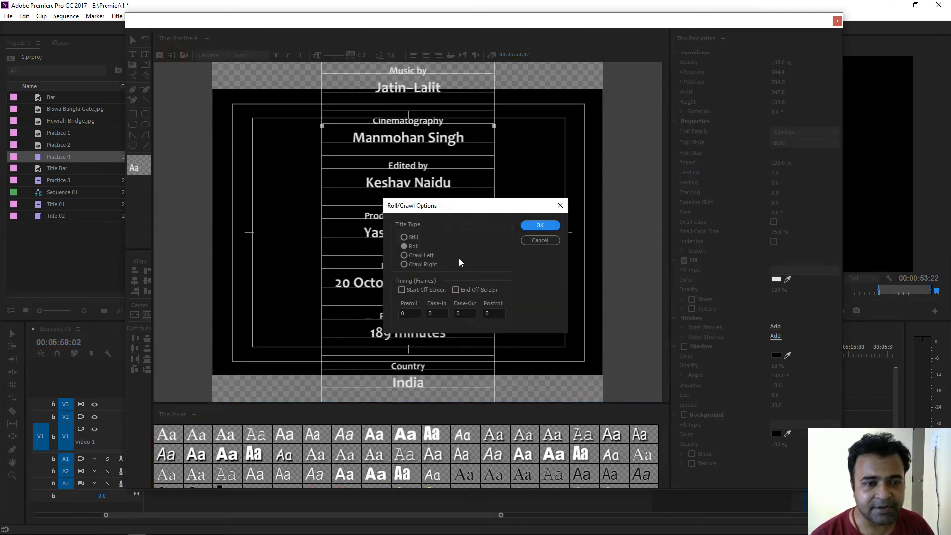
{"action": "left_click", "coordinate": [402, 289]}
{"action": "left_click", "coordinate": [457, 290]}
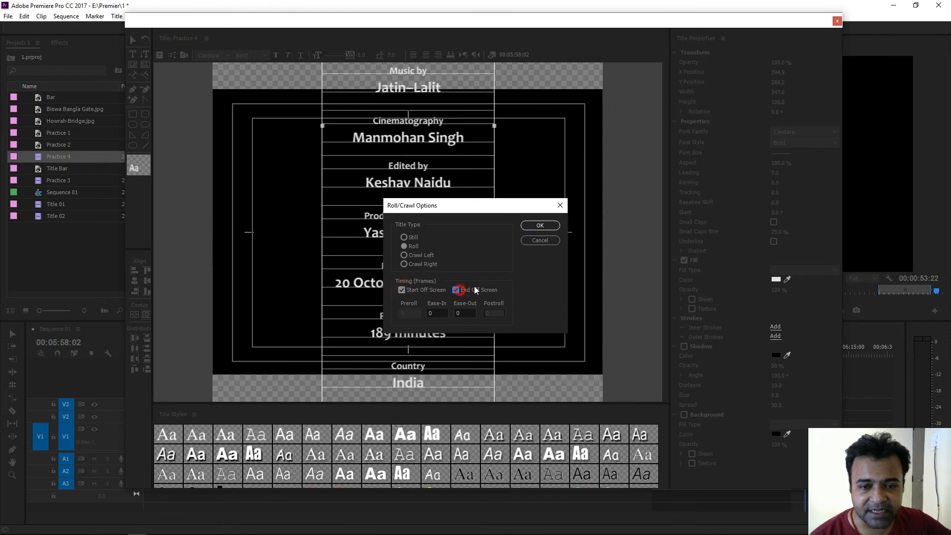
{"action": "left_click", "coordinate": [540, 226]}
{"action": "left_click", "coordinate": [838, 21]}
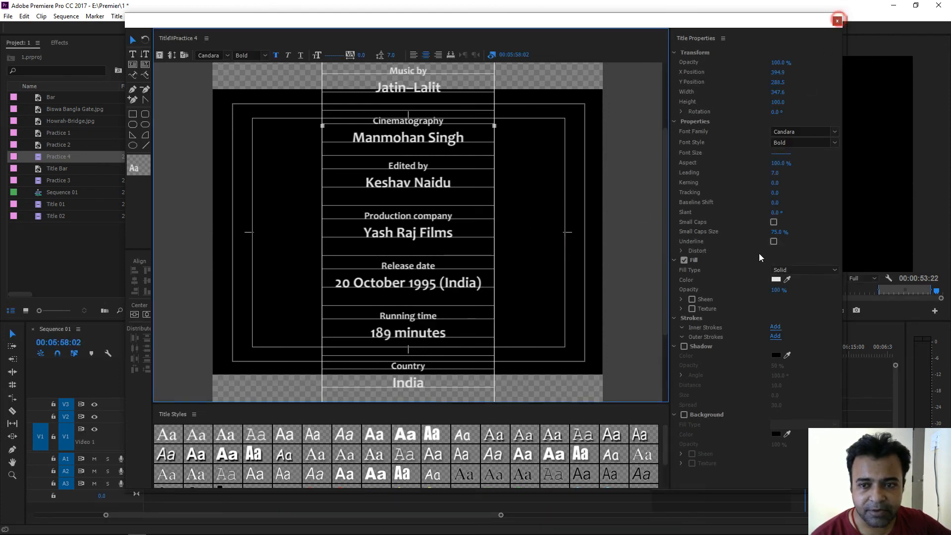
{"action": "left_click_drag", "start_coordinate": [801, 356], "coordinate": [808, 352]}
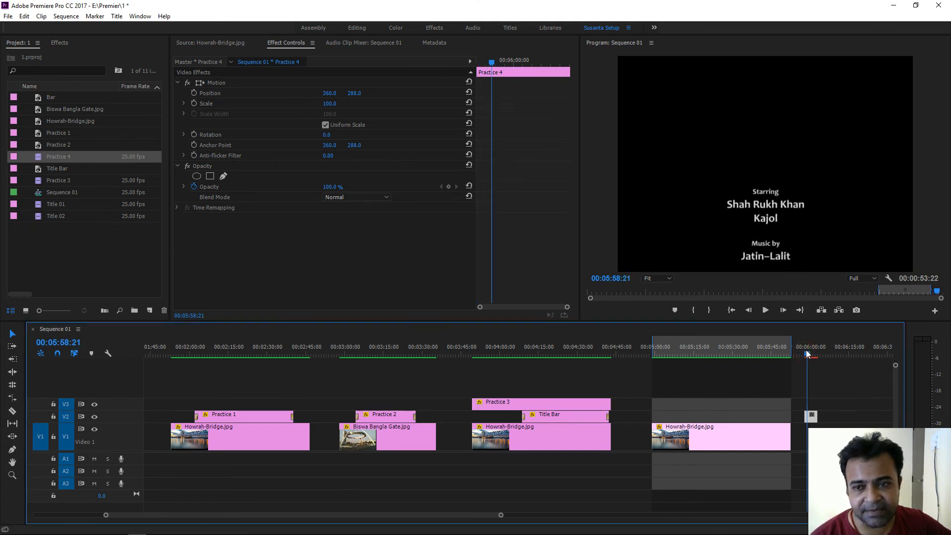
Reopen the Practice 4 title, move the credits box down to about Y 1555, and close it to preview the roll.
{"action": "double_click", "coordinate": [811, 418]}
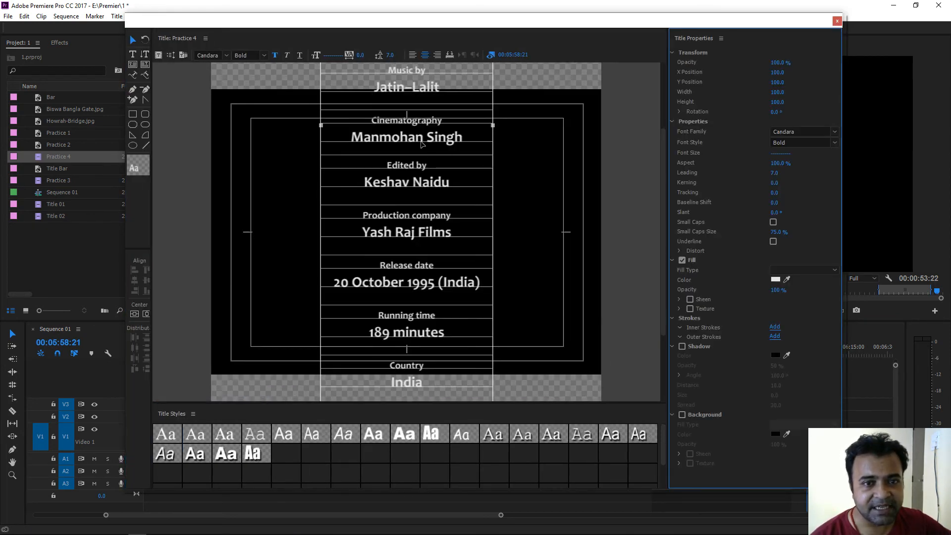
{"action": "left_click", "coordinate": [418, 96]}
{"action": "left_click_drag", "start_coordinate": [418, 96], "coordinate": [419, 220]}
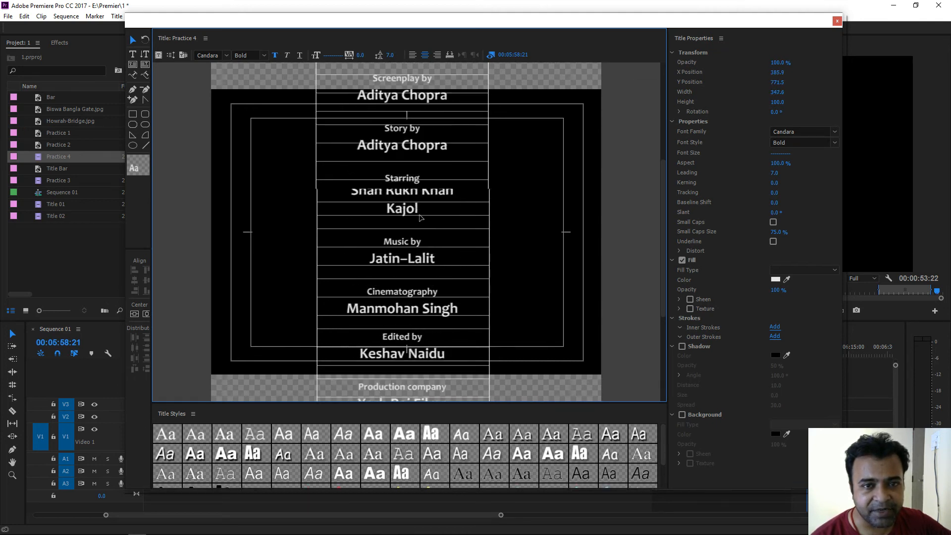
{"action": "left_click_drag", "start_coordinate": [778, 82], "coordinate": [881, 82]}
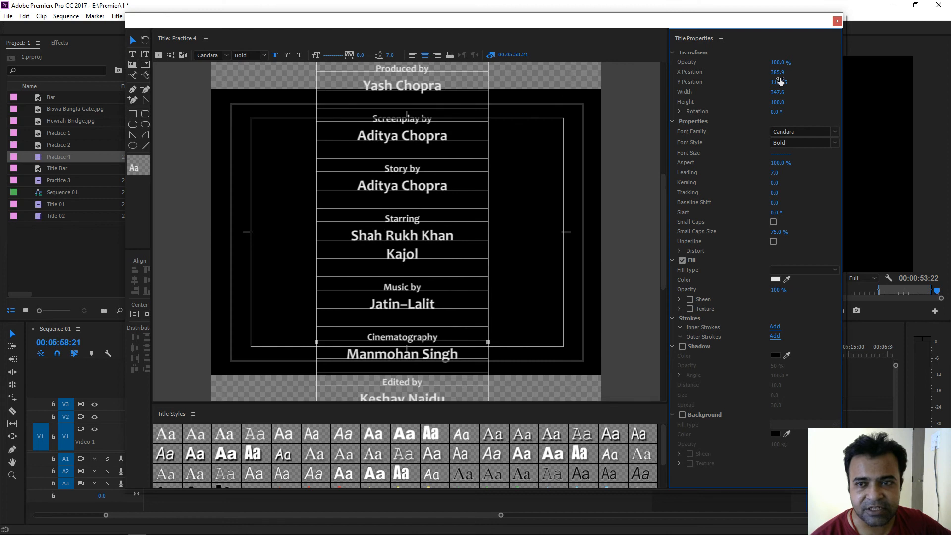
{"action": "left_click_drag", "start_coordinate": [778, 82], "coordinate": [828, 82]}
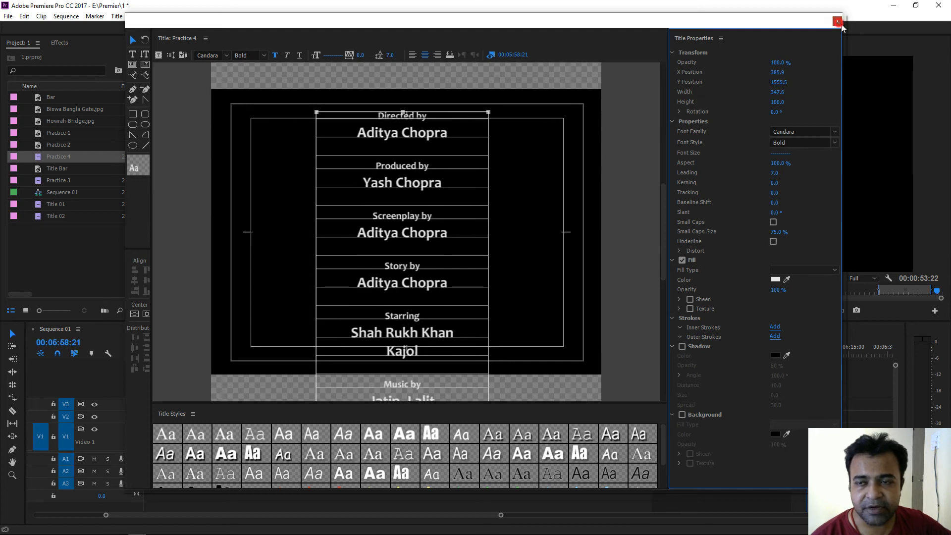
{"action": "left_click", "coordinate": [837, 21]}
{"action": "left_click_drag", "start_coordinate": [805, 350], "coordinate": [813, 352]}
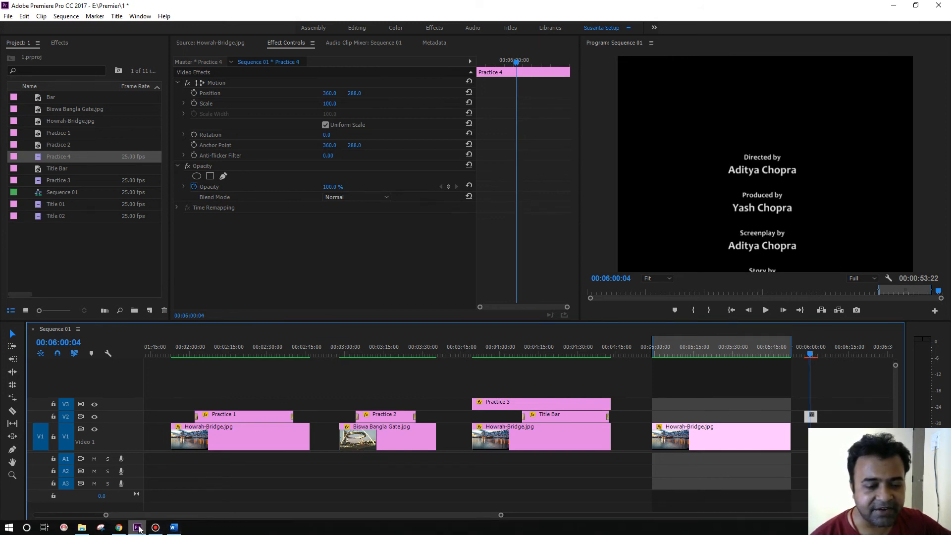
Reopen the Practice 4 title, move the credits box to about Y 812, and shift the V2 clip later to start around 00:06:09.
{"action": "double_click", "coordinate": [813, 417]}
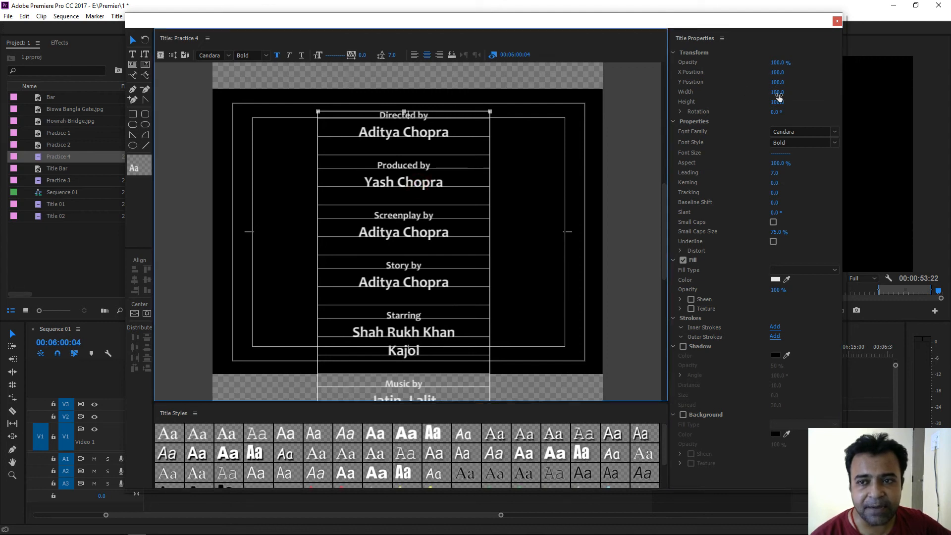
{"action": "left_click_drag", "start_coordinate": [778, 84], "coordinate": [879, 84]}
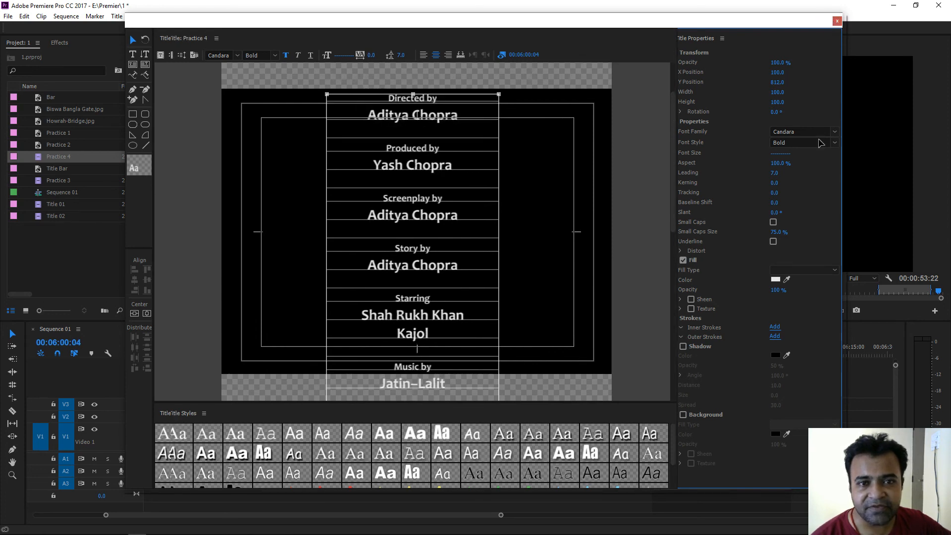
{"action": "left_click", "coordinate": [837, 21]}
{"action": "left_click", "coordinate": [808, 353]}
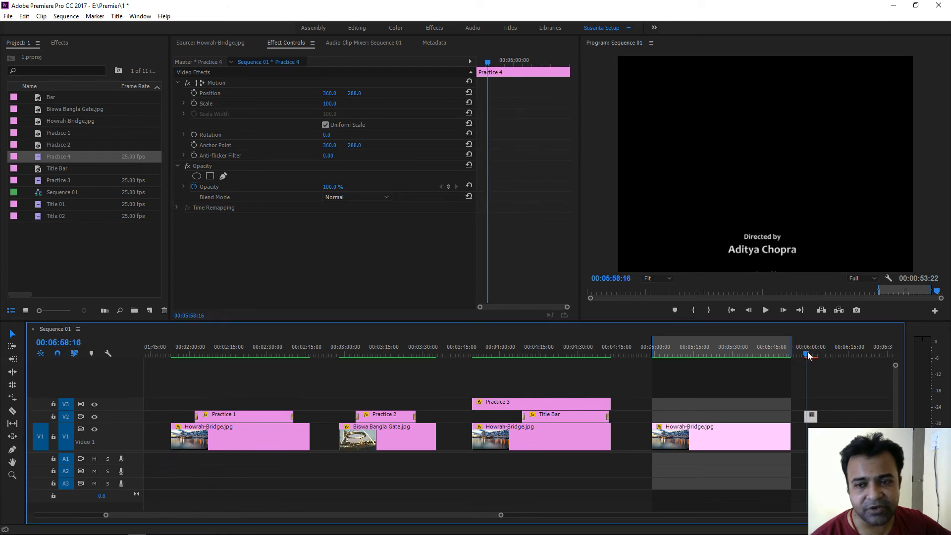
{"action": "left_click_drag", "start_coordinate": [808, 353], "coordinate": [817, 354]}
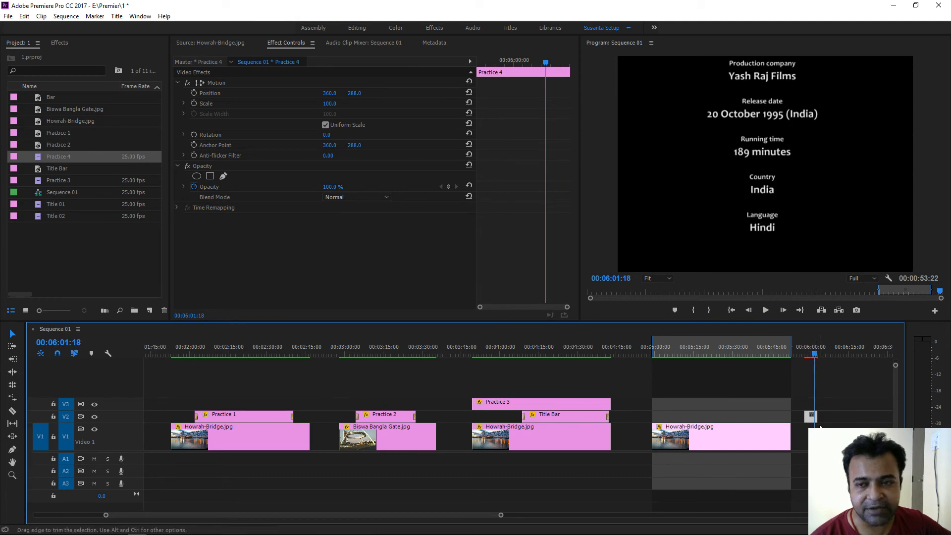
{"action": "left_click_drag", "start_coordinate": [812, 420], "coordinate": [839, 420]}
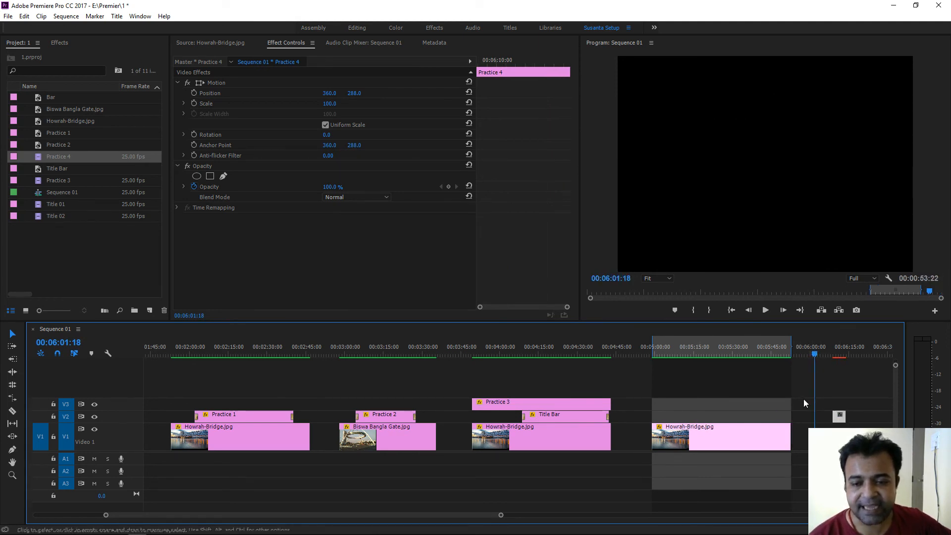
Keyframe the last Howrah-Bridge.jpg clip's opacity at 100% at 00:05:03:21 and 20% at 00:05:07:11.
{"action": "left_click_drag", "start_coordinate": [663, 348], "coordinate": [735, 370]}
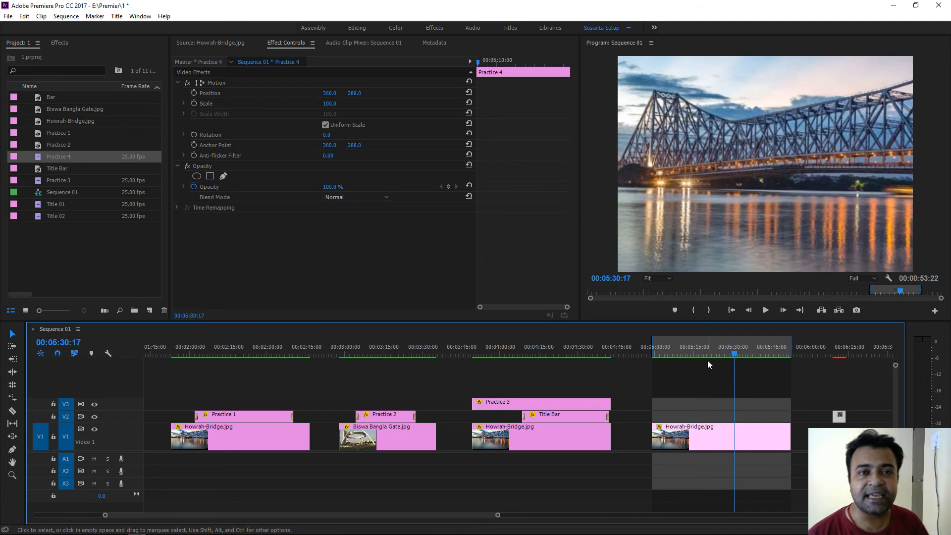
{"action": "mouse_move", "coordinate": [674, 350]}
{"action": "left_mouse_down"}
{"action": "mouse_move", "coordinate": [655, 358]}
{"action": "mouse_move", "coordinate": [666, 360]}
{"action": "left_mouse_up"}
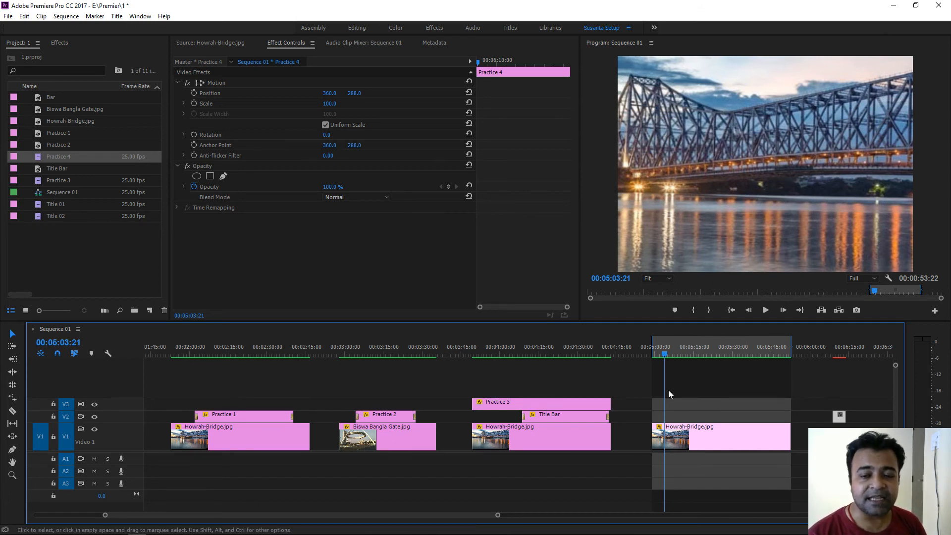
{"action": "left_click", "coordinate": [684, 443]}
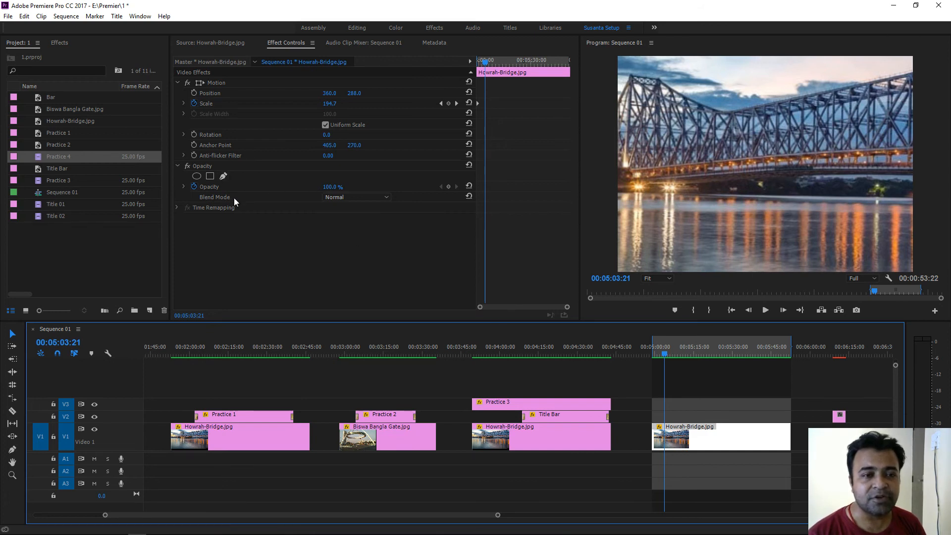
{"action": "left_click", "coordinate": [448, 186]}
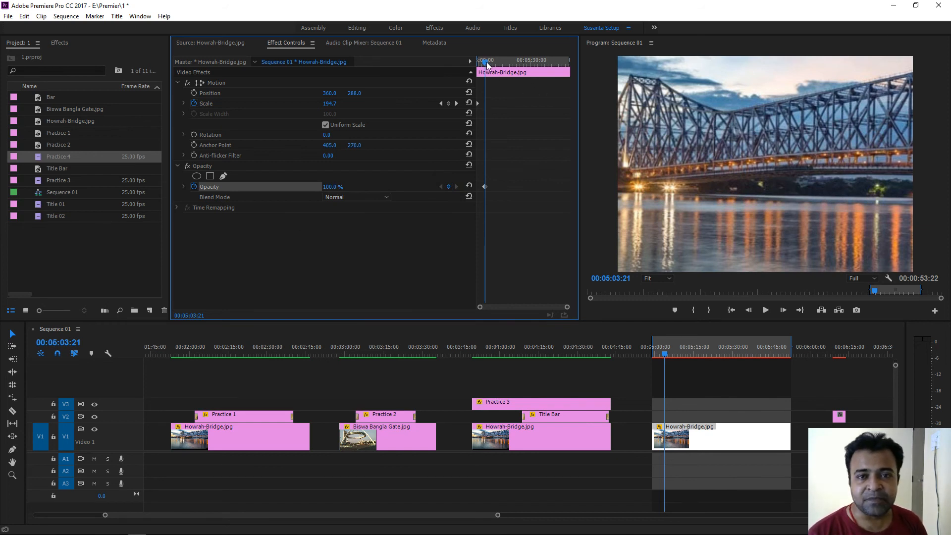
{"action": "left_click_drag", "start_coordinate": [487, 64], "coordinate": [493, 68]}
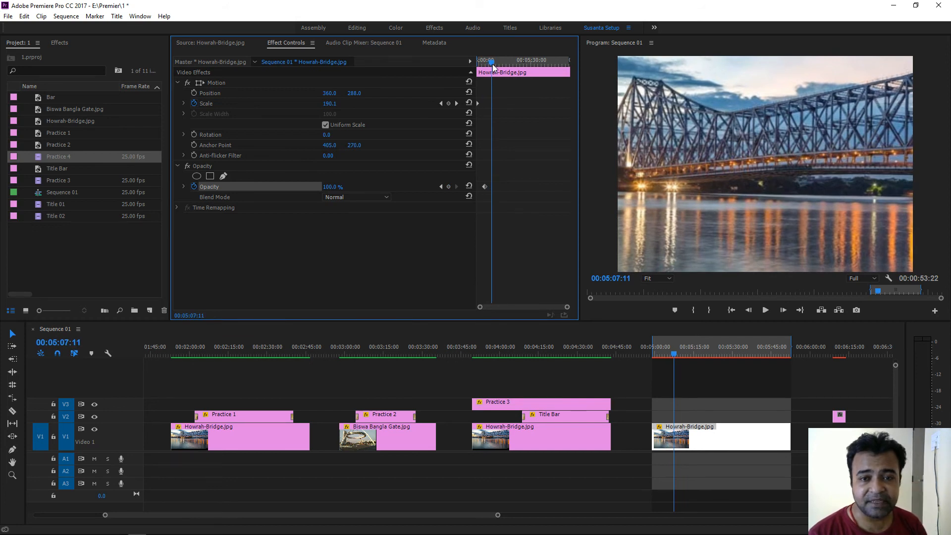
{"action": "left_click_drag", "start_coordinate": [331, 187], "coordinate": [289, 187]}
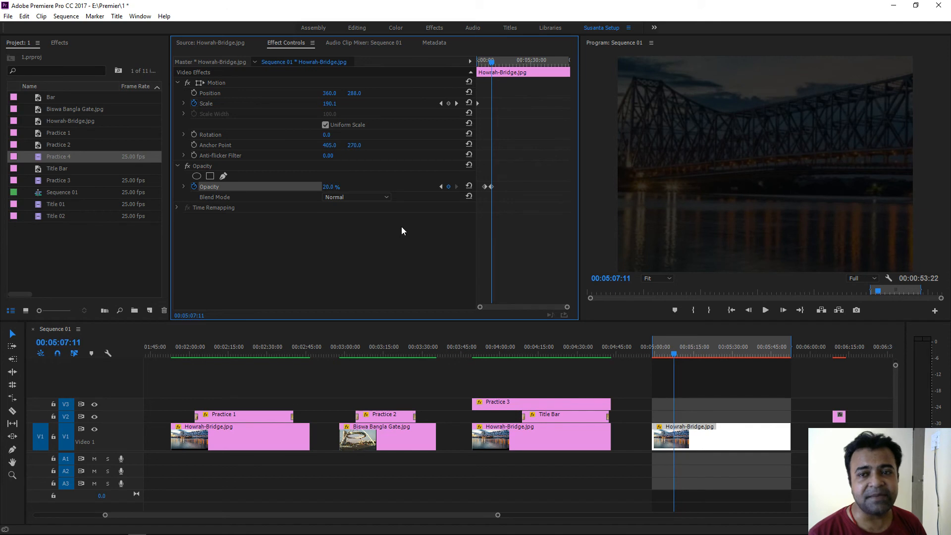
Add a keyframe holding the Howrah-Bridge.jpg clip's opacity at 20% at 00:05:49:00 and step through the opacity keyframes.
{"action": "left_click_drag", "start_coordinate": [484, 61], "coordinate": [566, 75]}
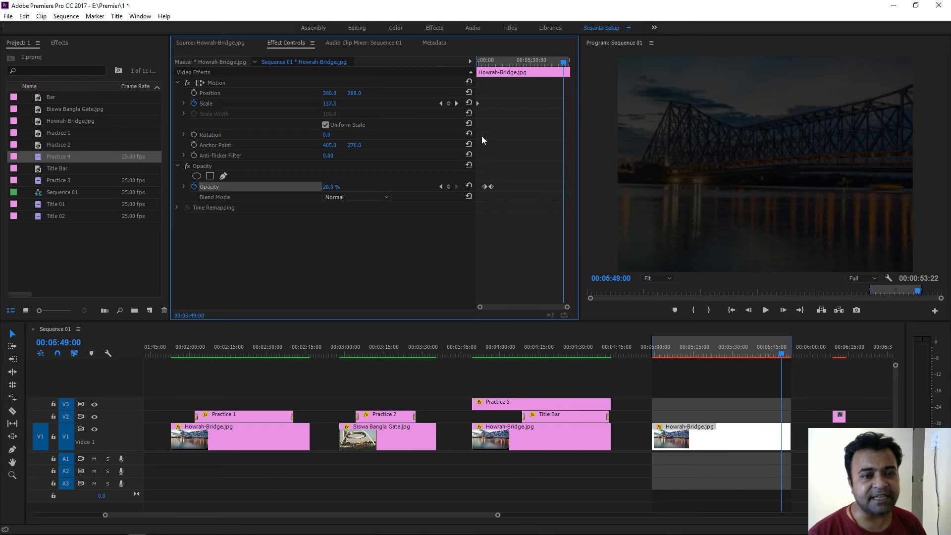
{"action": "left_click", "coordinate": [450, 187]}
{"action": "left_click_drag", "start_coordinate": [562, 57], "coordinate": [492, 91]}
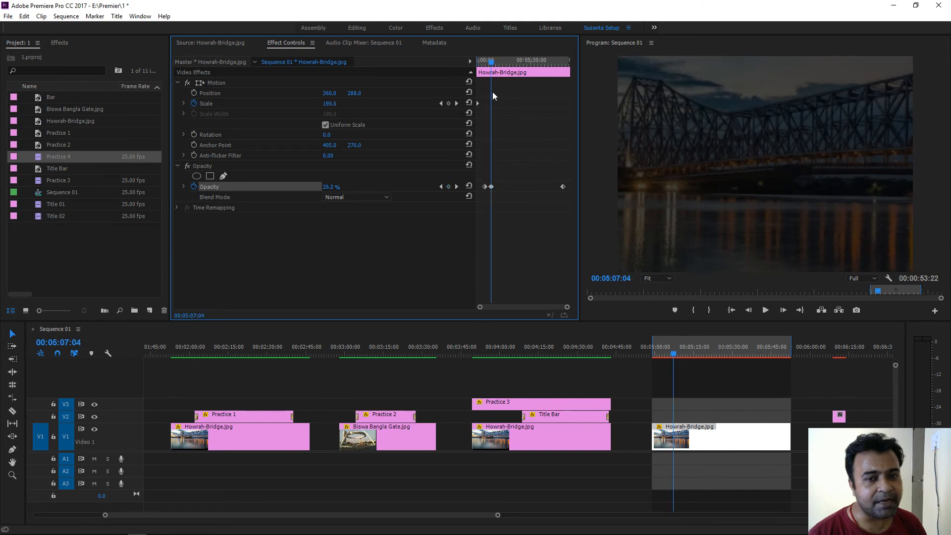
{"action": "left_click", "coordinate": [456, 188]}
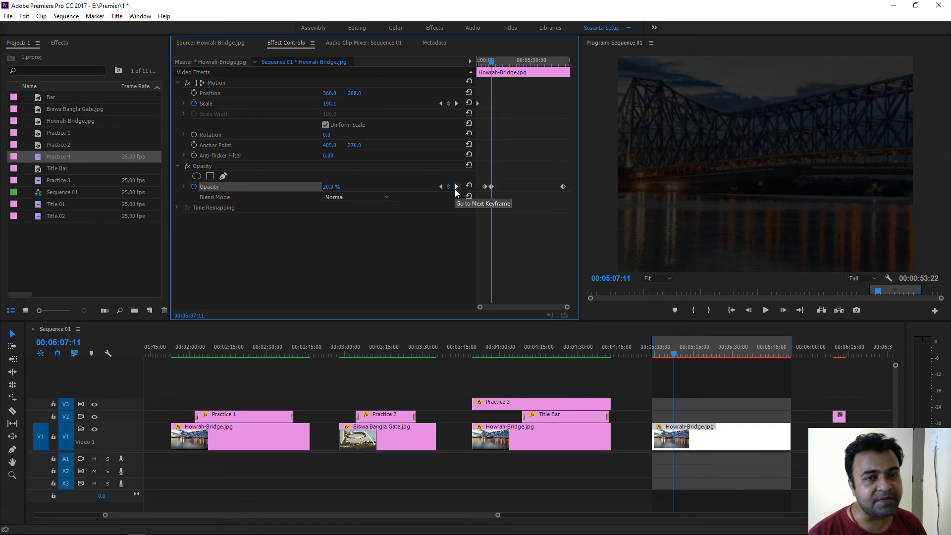
{"action": "left_click", "coordinate": [455, 188]}
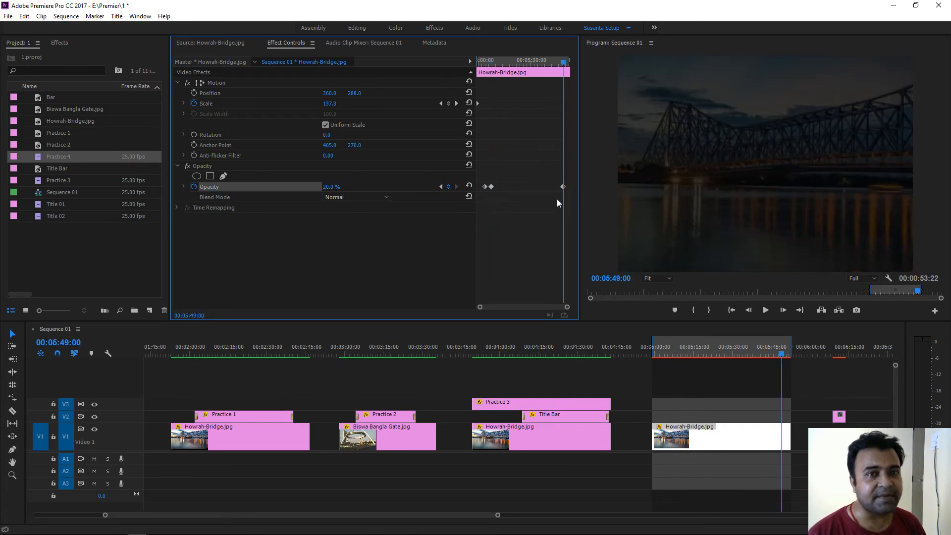
{"action": "left_click", "coordinate": [449, 191]}
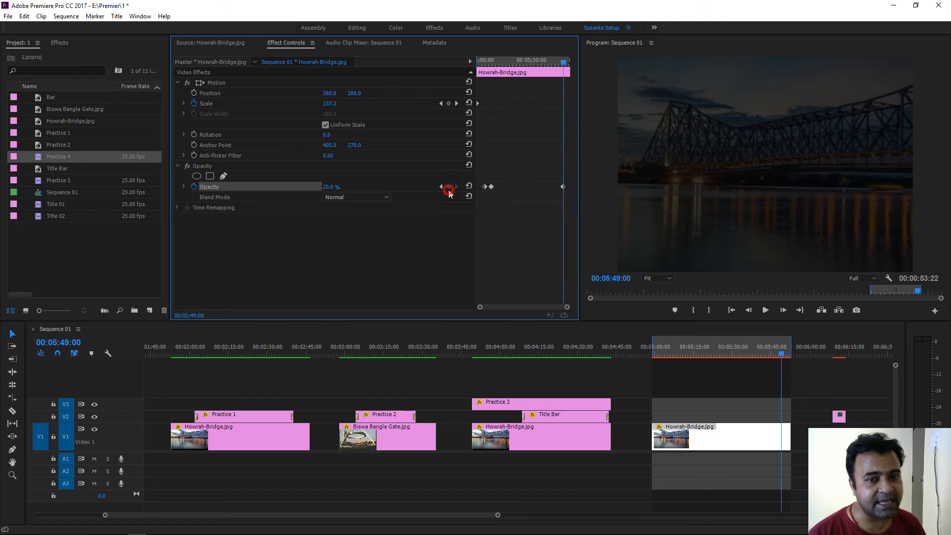
{"action": "left_click", "coordinate": [449, 189]}
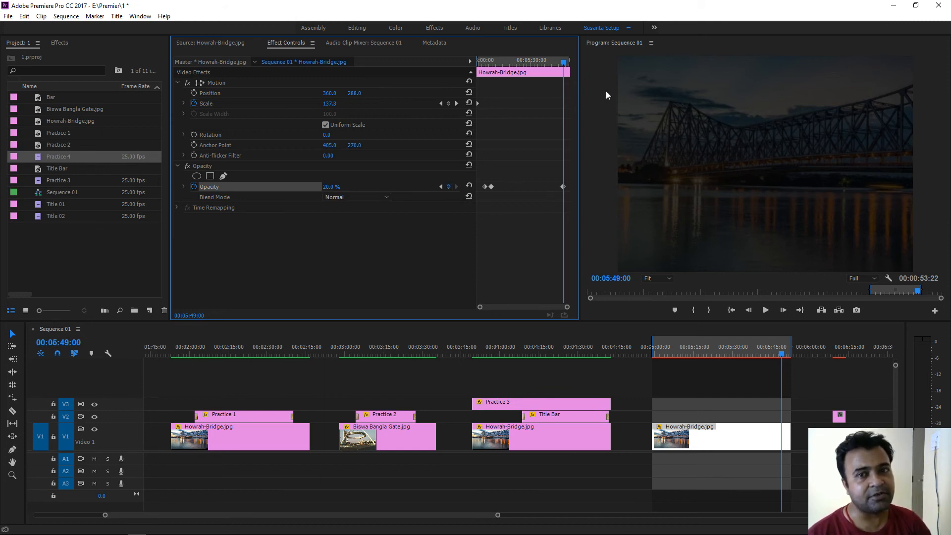
Set the last Howrah-Bridge.jpg clip's opacity to 0% at its end, 00:05:52:18.
{"action": "left_click_drag", "start_coordinate": [564, 61], "coordinate": [571, 65]}
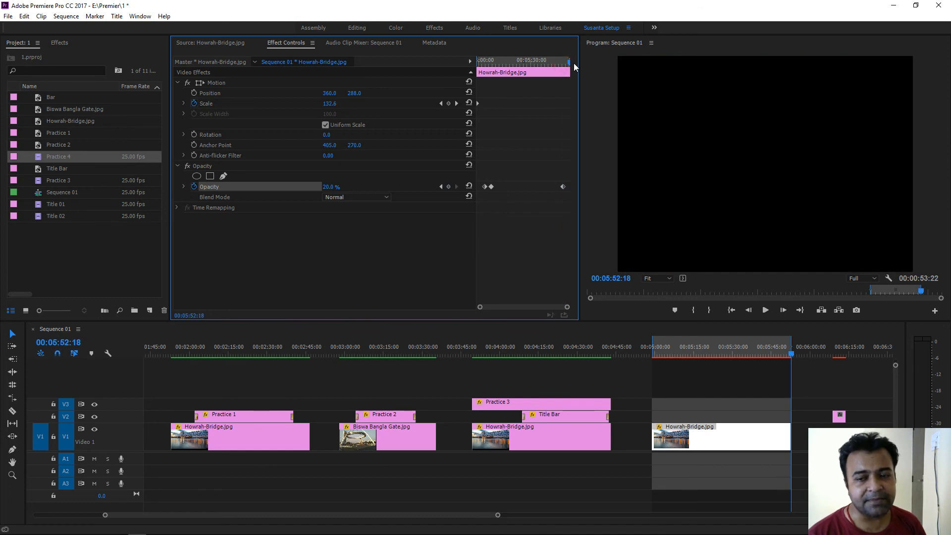
{"action": "left_click", "coordinate": [331, 187]}
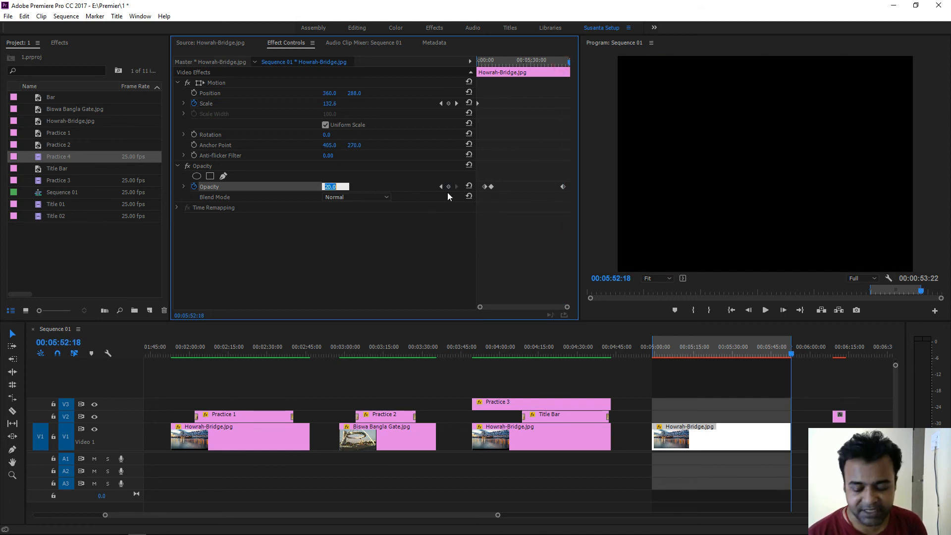
{"action": "type", "text": "0"}
{"action": "key", "text": "Return"}
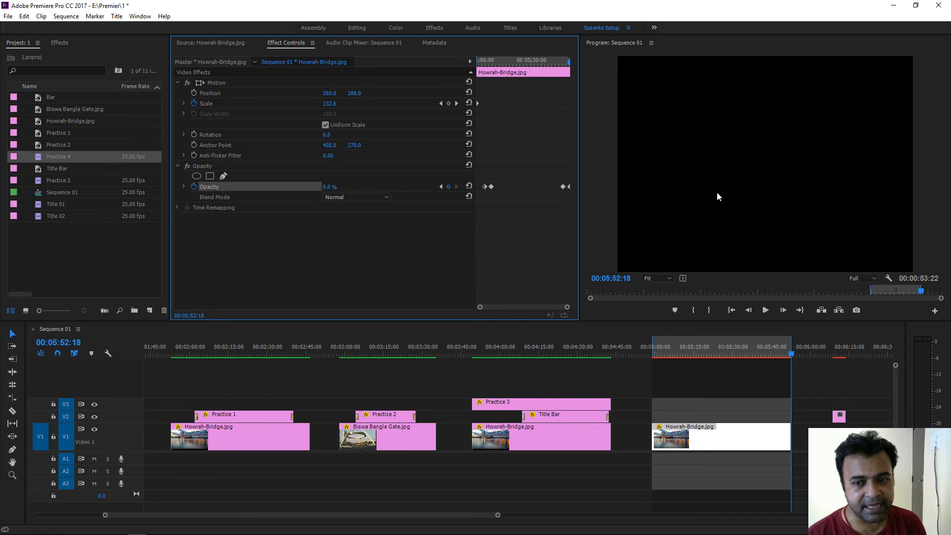
Scrub over the darkened Howrah-Bridge.jpg clip and play the Practice 4 title to check its roll speed.
{"action": "left_click_drag", "start_coordinate": [776, 353], "coordinate": [696, 354]}
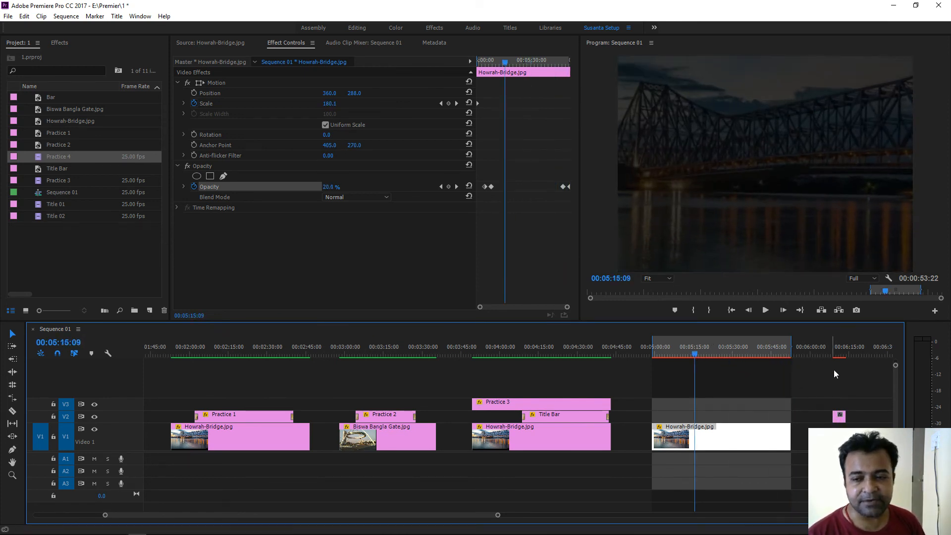
{"action": "left_click", "coordinate": [835, 348]}
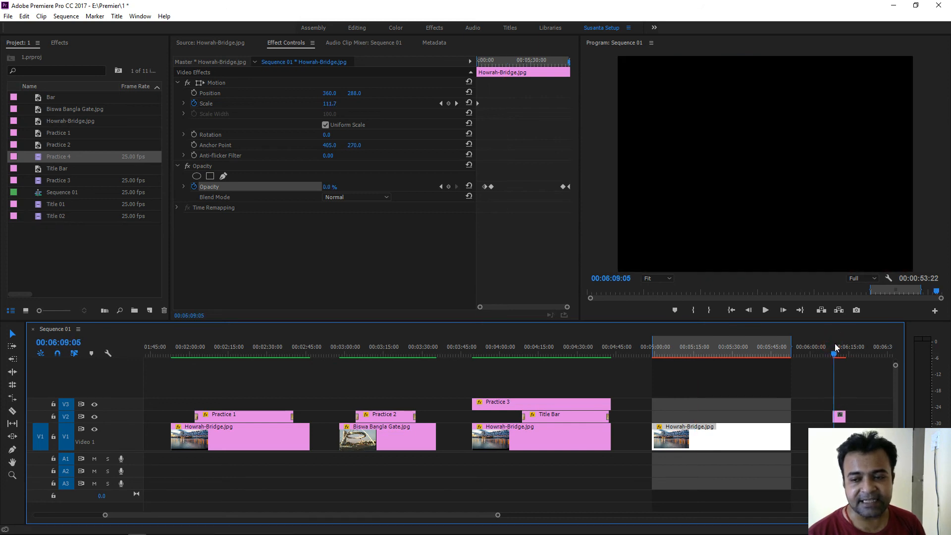
{"action": "key", "text": "space"}
{"action": "key", "text": "space"}
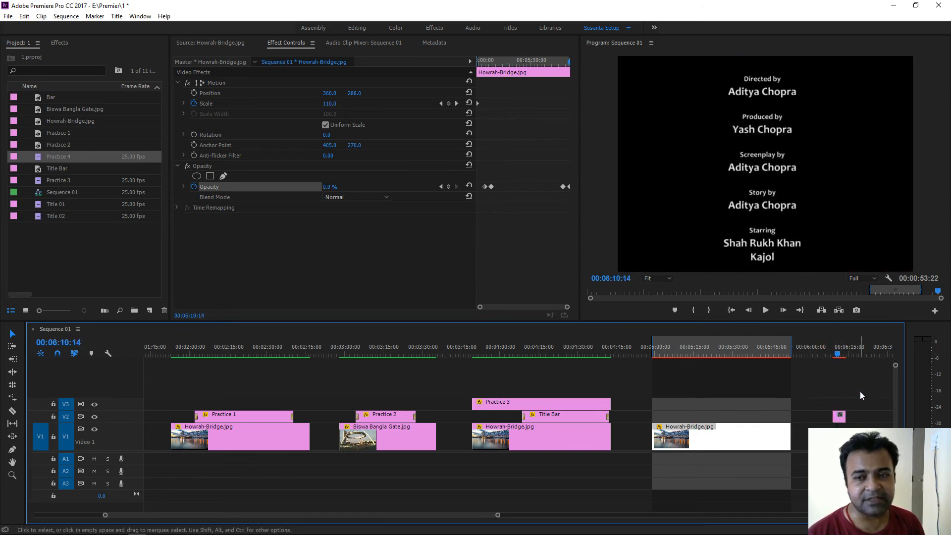
Lengthen the Practice 4 clip to nearly the length of the last Howrah-Bridge.jpg clip and play its slower roll.
{"action": "mouse_move", "coordinate": [840, 422]}
{"action": "left_mouse_down"}
{"action": "mouse_move", "coordinate": [809, 420]}
{"action": "mouse_move", "coordinate": [892, 419]}
{"action": "mouse_move", "coordinate": [842, 423]}
{"action": "left_mouse_up"}
{"action": "left_click", "coordinate": [785, 347]}
{"action": "key", "text": "space"}
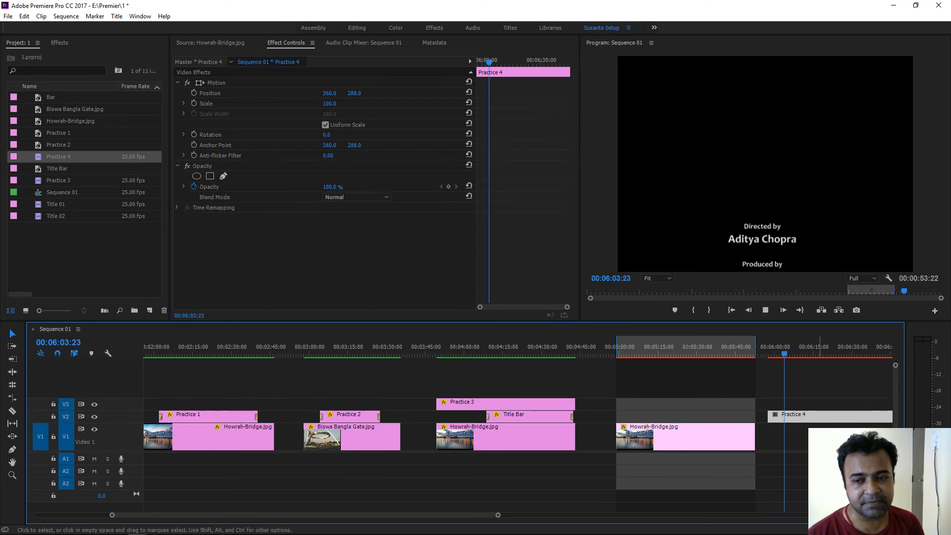
{"action": "key", "text": "space"}
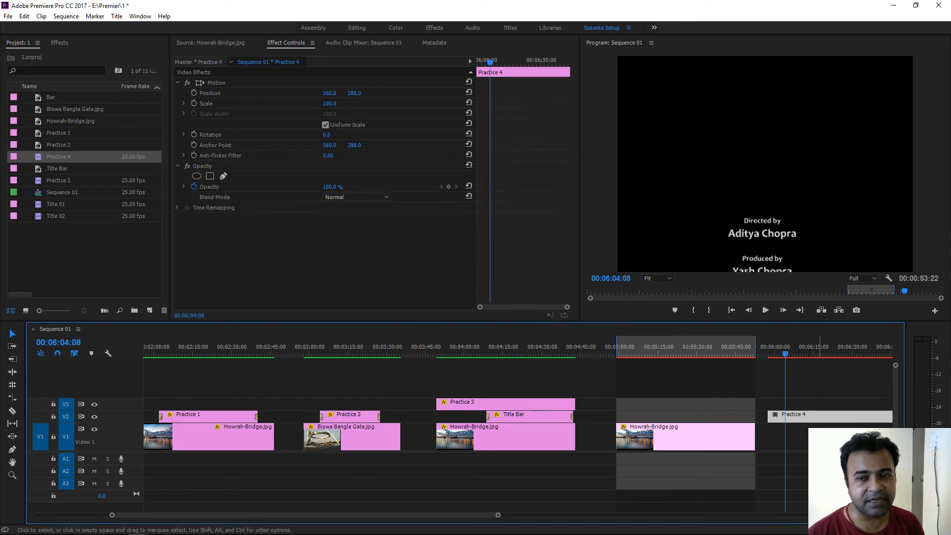
Place the Practice 4 clip on V2 above the last Howrah-Bridge.jpg clip, starting at about 00:05:03 near the start of the opacity fade.
{"action": "left_click_drag", "start_coordinate": [814, 416], "coordinate": [672, 411]}
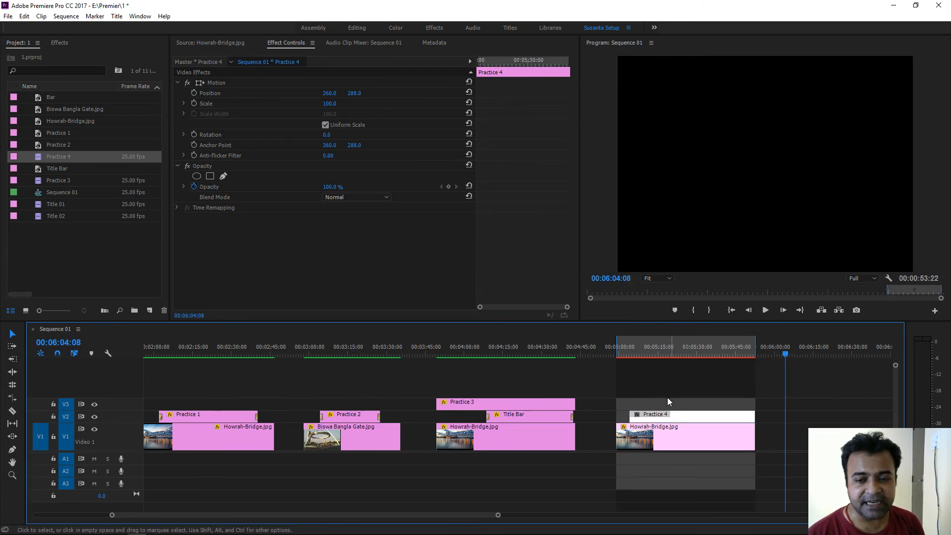
{"action": "left_click", "coordinate": [669, 436]}
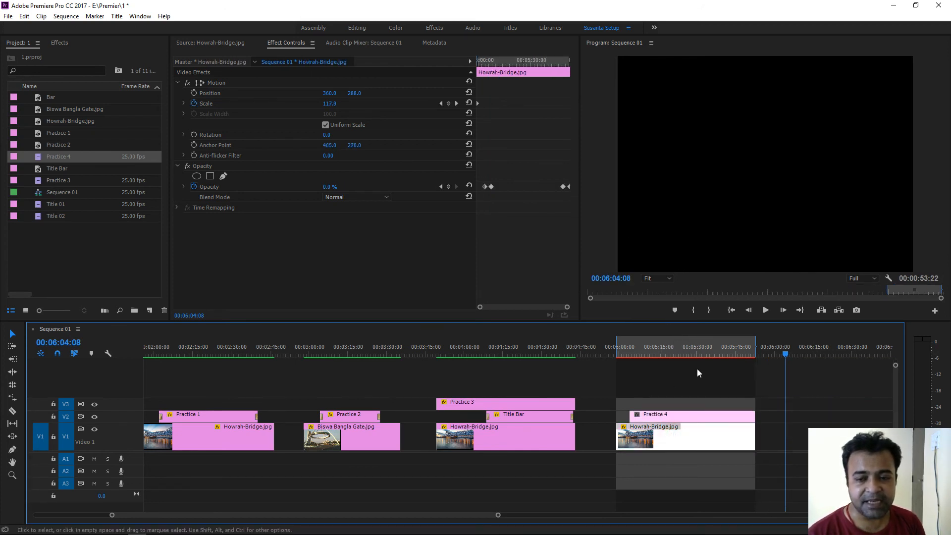
{"action": "left_click_drag", "start_coordinate": [650, 352], "coordinate": [637, 356]}
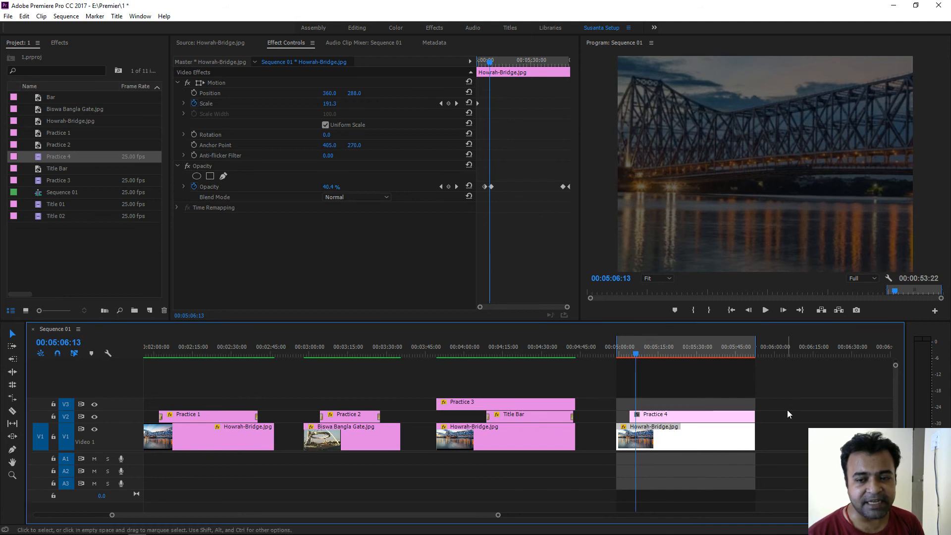
{"action": "mouse_move", "coordinate": [738, 416]}
{"action": "left_mouse_down"}
{"action": "mouse_move", "coordinate": [727, 418]}
{"action": "mouse_move", "coordinate": [746, 420]}
{"action": "left_mouse_up"}
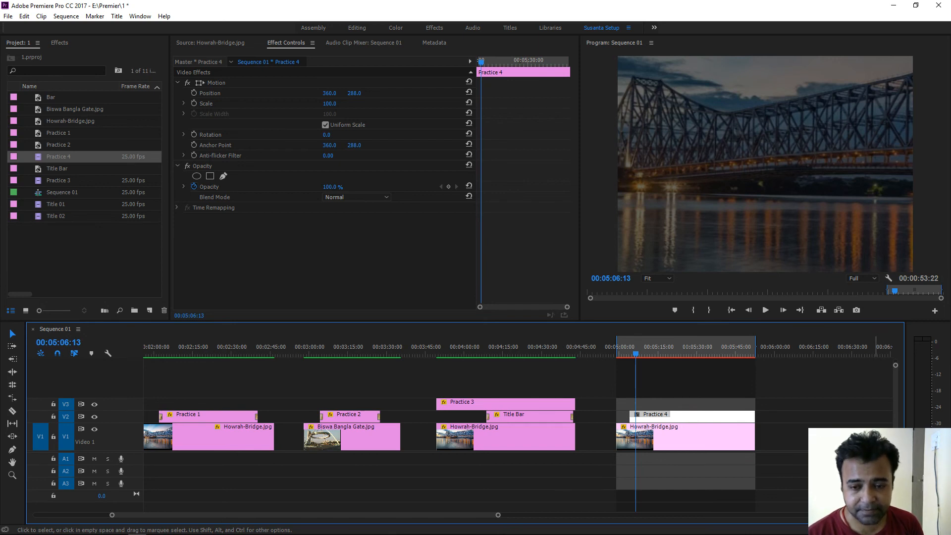
{"action": "left_click", "coordinate": [710, 420]}
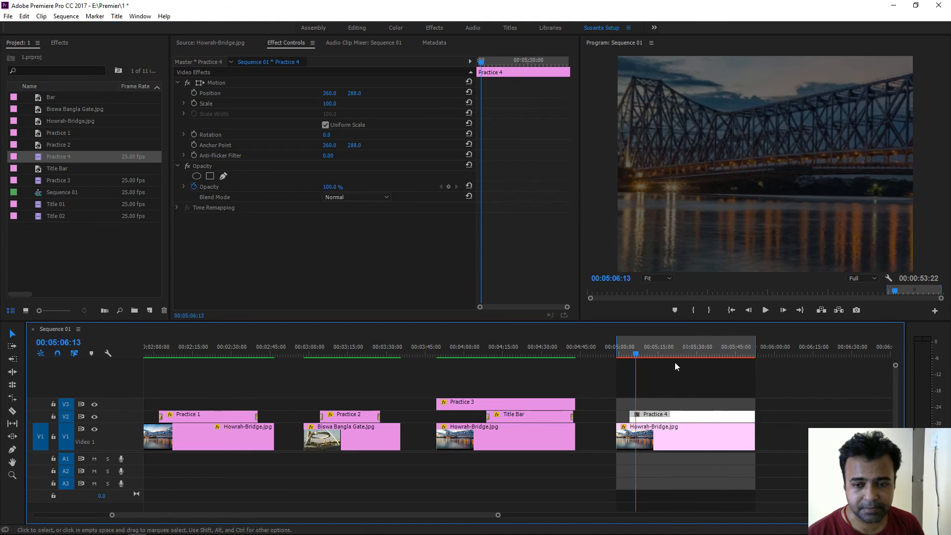
{"action": "left_click_drag", "start_coordinate": [638, 351], "coordinate": [637, 355]}
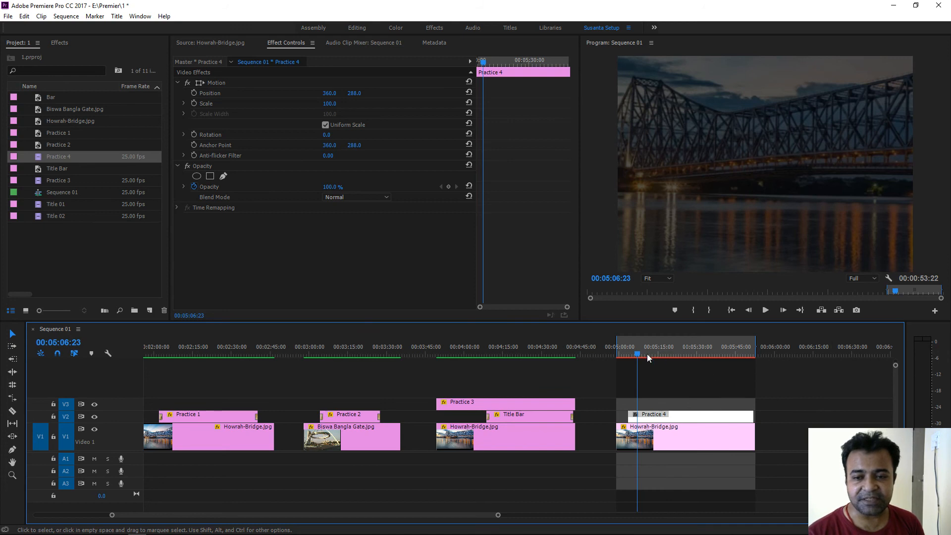
Scrub the credits over the bridge background and trim the end of the last Howrah-Bridge.jpg clip to about 00:05:50.
{"action": "left_click_drag", "start_coordinate": [641, 355], "coordinate": [747, 375]}
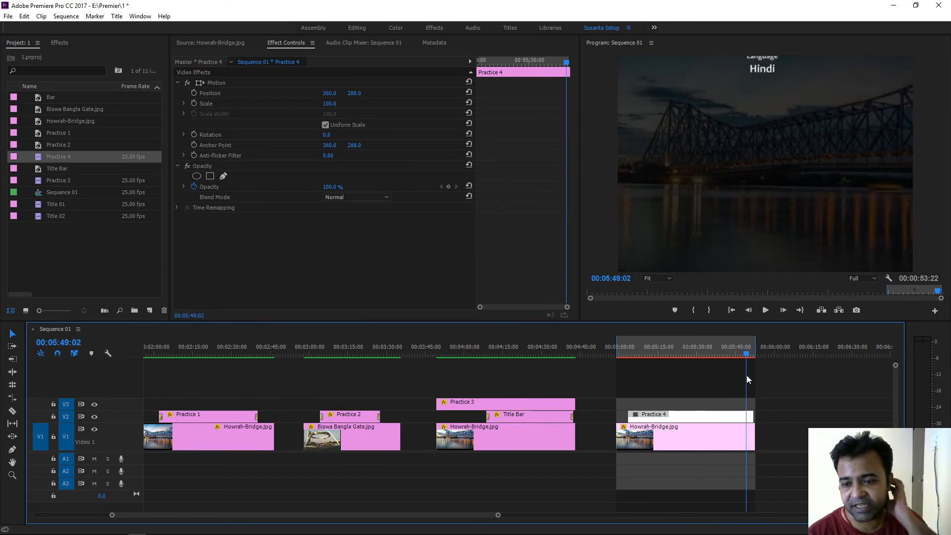
{"action": "left_click_drag", "start_coordinate": [748, 357], "coordinate": [723, 360]}
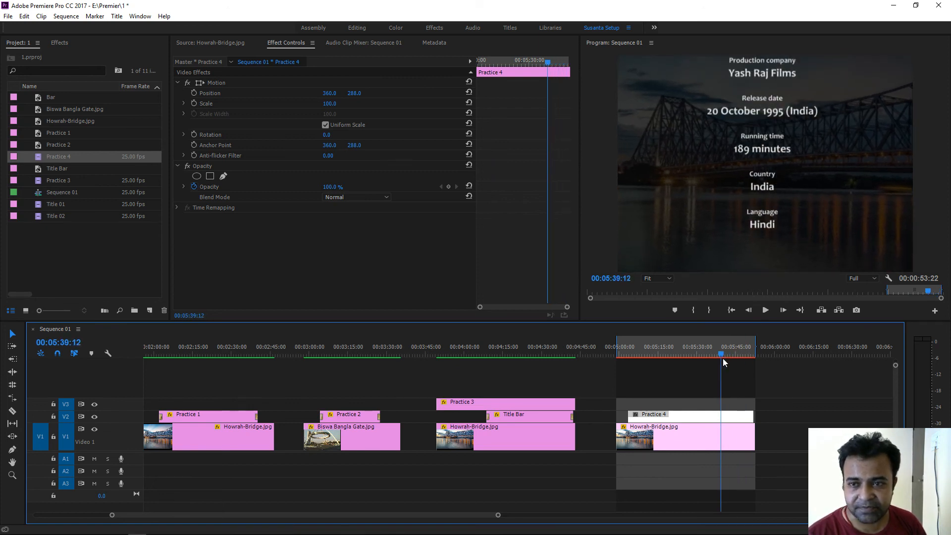
{"action": "left_click_drag", "start_coordinate": [753, 438], "coordinate": [746, 439]}
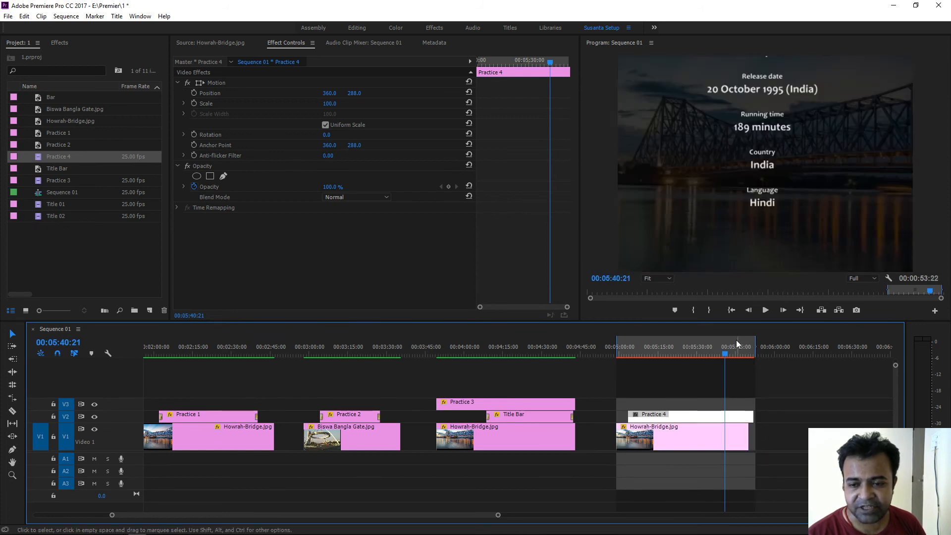
{"action": "left_click_drag", "start_coordinate": [724, 353], "coordinate": [740, 370]}
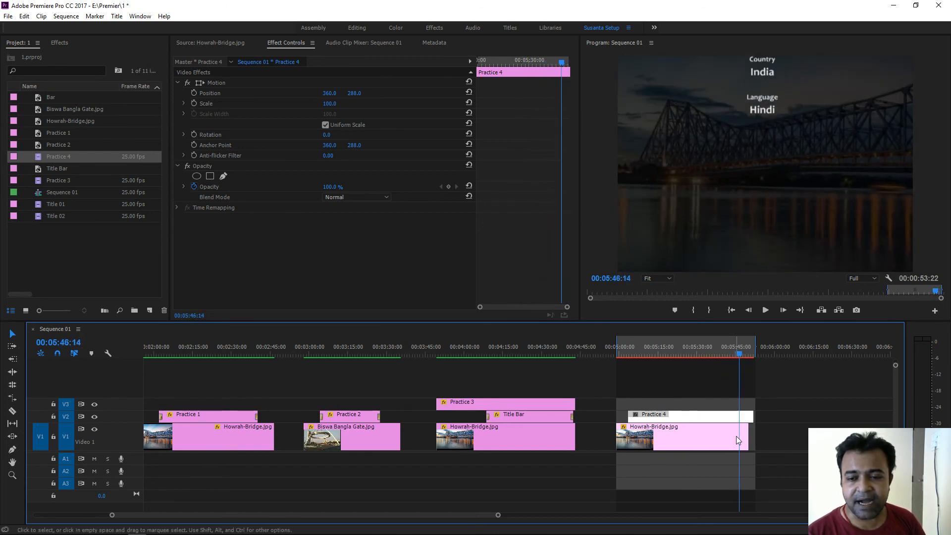
Extend the end of the last Howrah-Bridge.jpg clip to match Practice 4 and remove its final opacity keyframe.
{"action": "left_click_drag", "start_coordinate": [750, 436], "coordinate": [755, 437]}
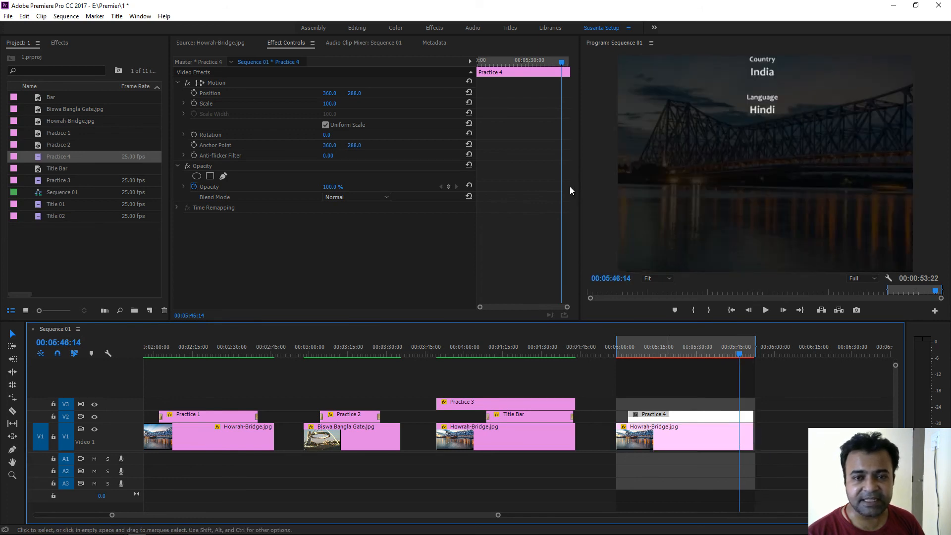
{"action": "left_click", "coordinate": [743, 464]}
{"action": "left_click", "coordinate": [737, 442]}
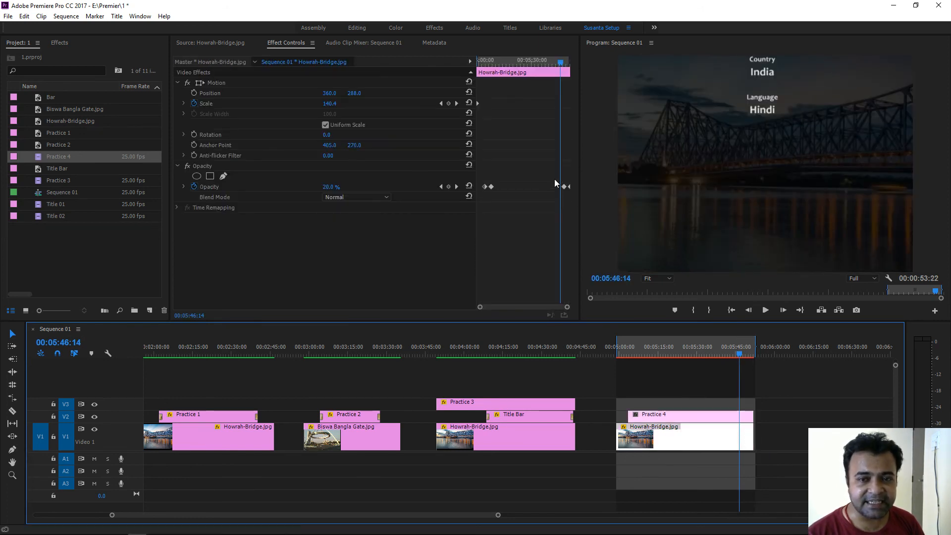
{"action": "left_click_drag", "start_coordinate": [562, 66], "coordinate": [564, 66]}
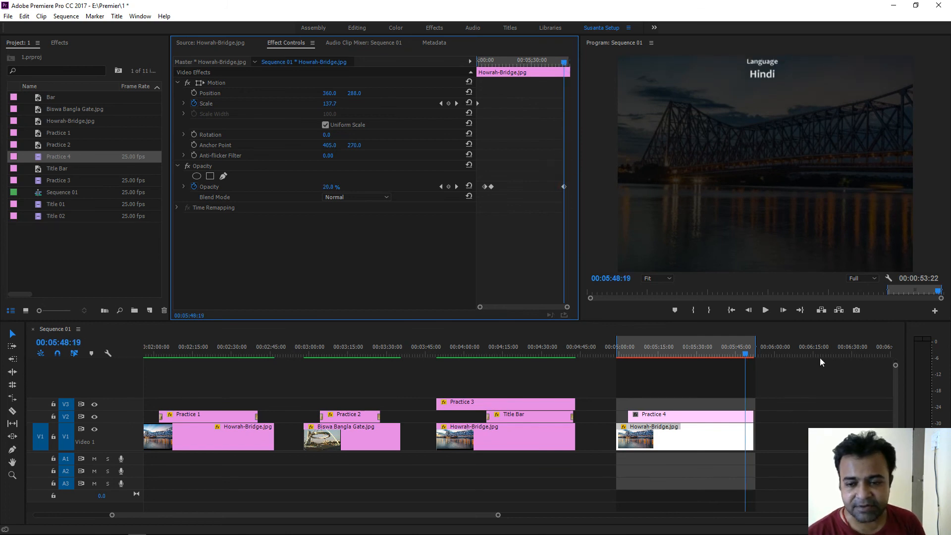
Apply Cross Dissolve to the last Howrah-Bridge.jpg clip and delete the one at its start, keeping only the ending transition.
{"action": "left_click", "coordinate": [790, 435]}
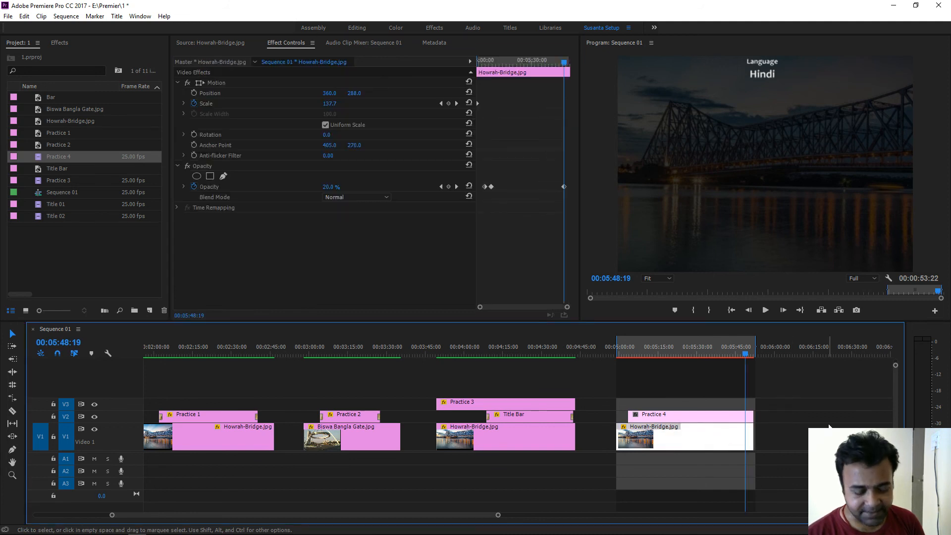
{"action": "key", "text": "ctrl+d"}
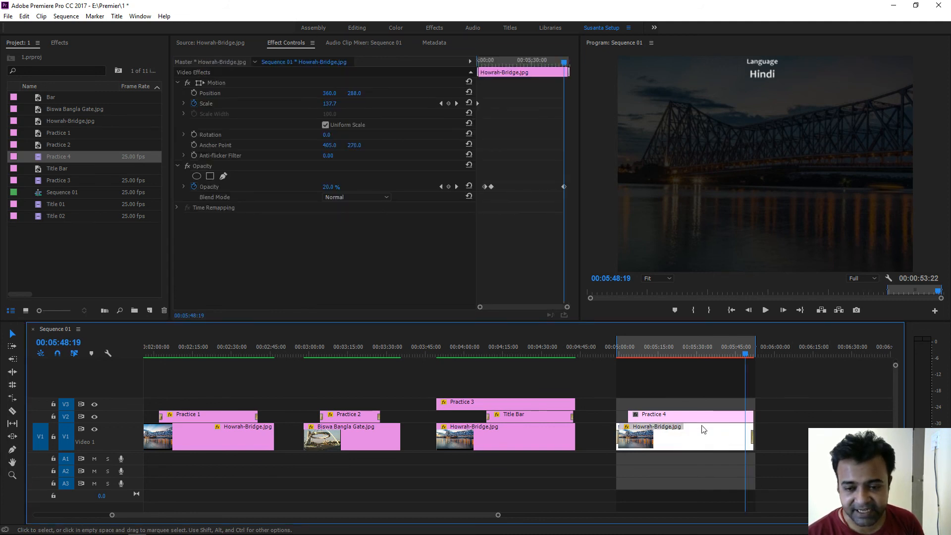
{"action": "left_click", "coordinate": [617, 441]}
{"action": "key", "text": "Delete"}
{"action": "key", "text": "equal"}
{"action": "key", "text": "equal"}
{"action": "key", "text": "equal"}
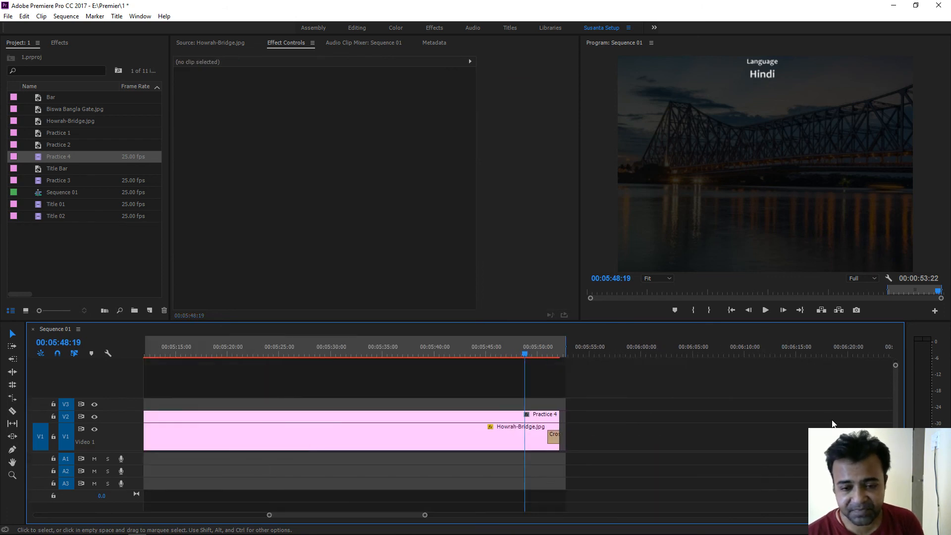
Lengthen the Cross Dissolve at the end of the last Howrah-Bridge.jpg clip to 00:00:03:03, starting at 00:05:49:00.
{"action": "left_click_drag", "start_coordinate": [526, 353], "coordinate": [548, 353]}
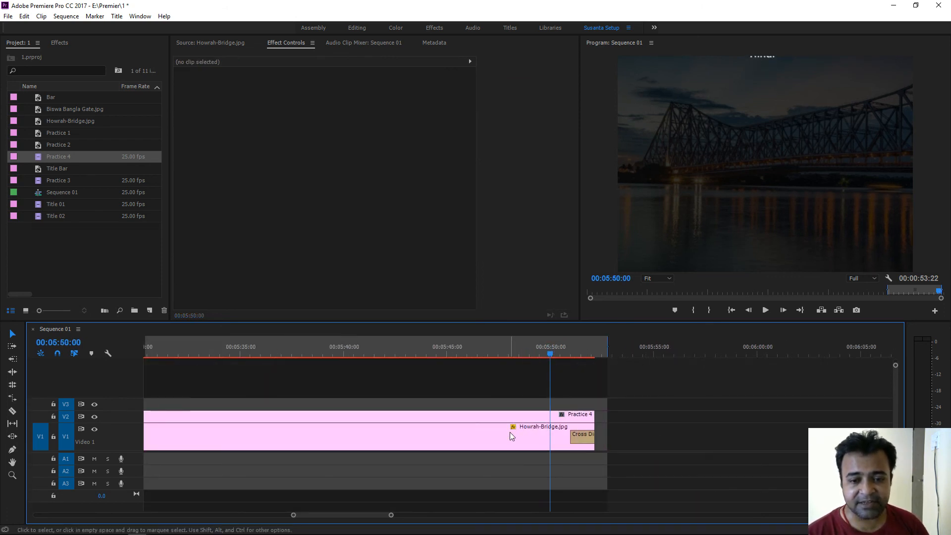
{"action": "left_click", "coordinate": [510, 432]}
{"action": "left_click", "coordinate": [550, 352]}
{"action": "left_click_drag", "start_coordinate": [551, 353], "coordinate": [530, 363]}
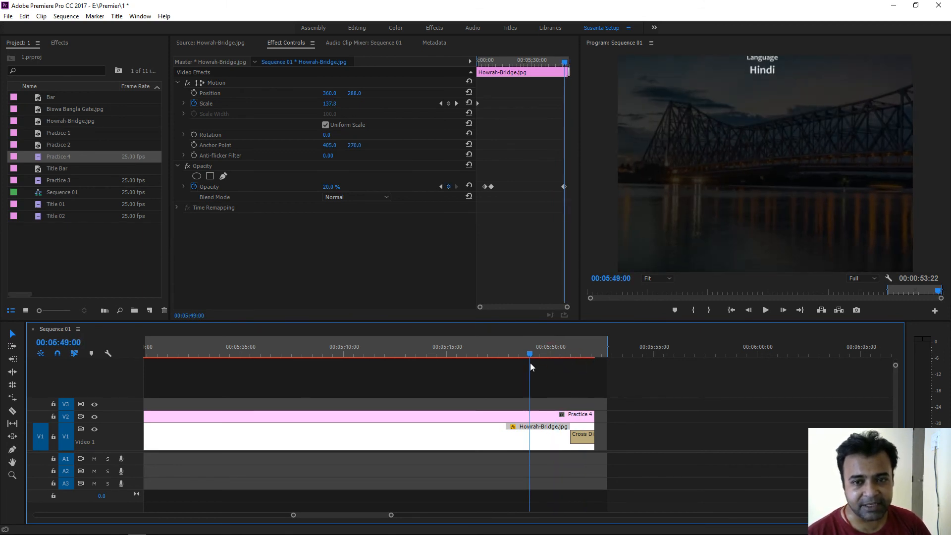
{"action": "left_click_drag", "start_coordinate": [571, 436], "coordinate": [534, 439]}
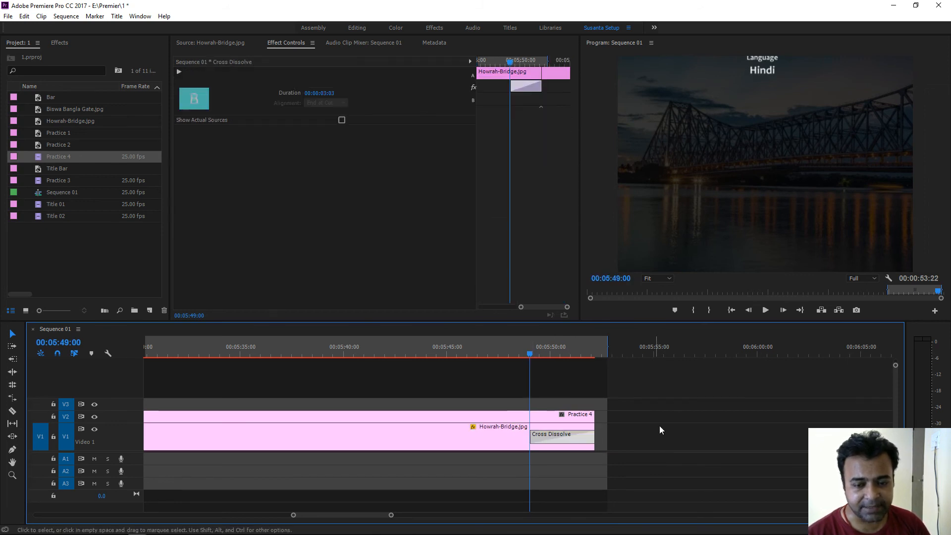
Play and scrub the end of the last Howrah-Bridge.jpg clip to check how the credits and background fade out.
{"action": "key", "text": "minus"}
{"action": "key", "text": "minus"}
{"action": "key", "text": "minus"}
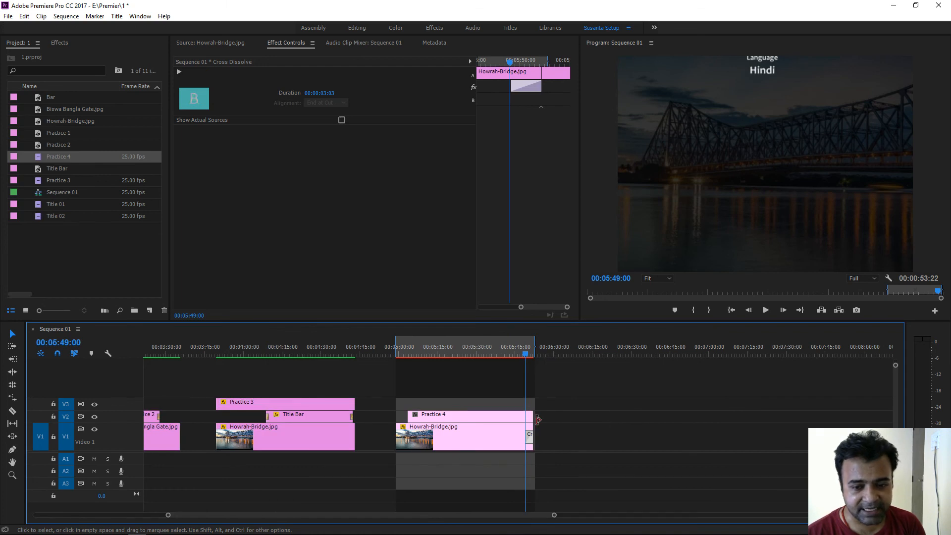
{"action": "key", "text": "equal"}
{"action": "key", "text": "equal"}
{"action": "key", "text": "space"}
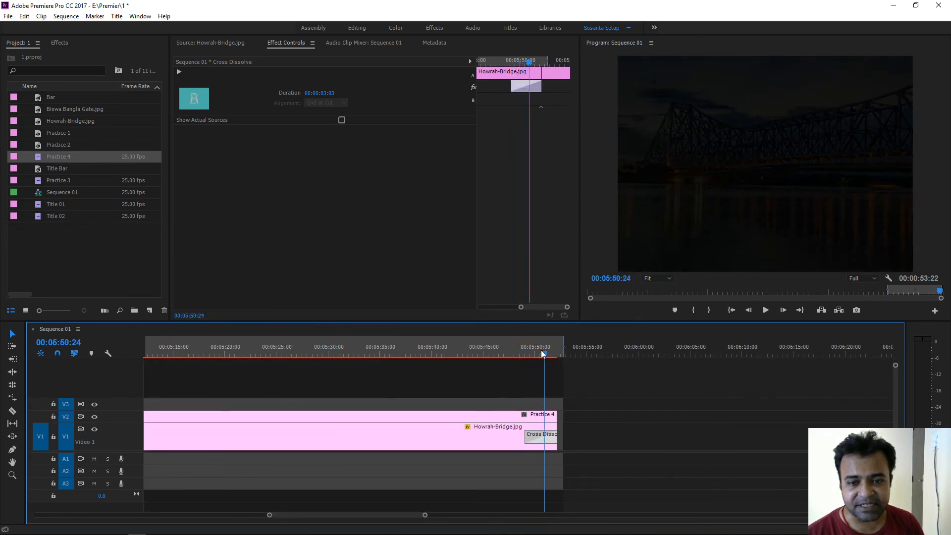
{"action": "left_click_drag", "start_coordinate": [541, 350], "coordinate": [521, 355]}
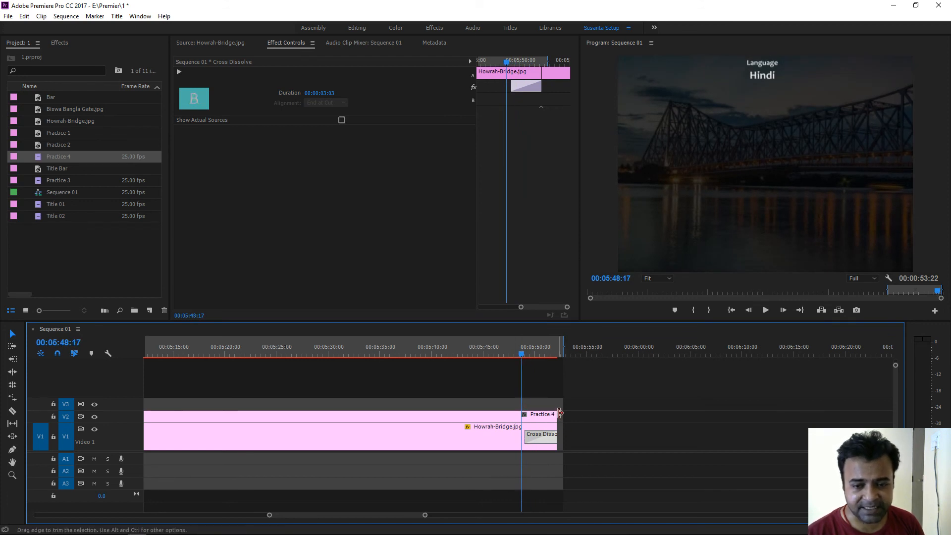
Extend the end of Practice 4 to about 00:05:54 and apply Cross Dissolve, keeping the transition only at its end.
{"action": "left_click_drag", "start_coordinate": [552, 415], "coordinate": [573, 417]}
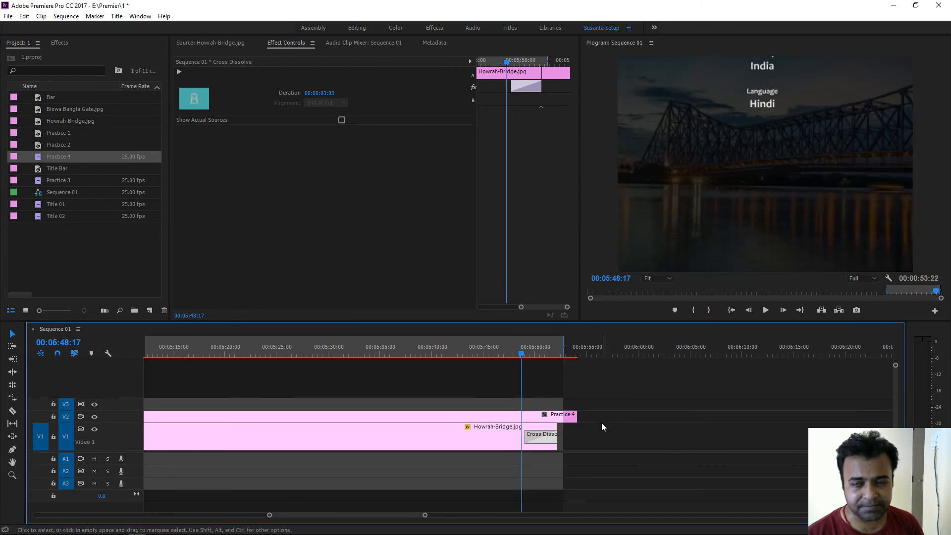
{"action": "left_click", "coordinate": [538, 421]}
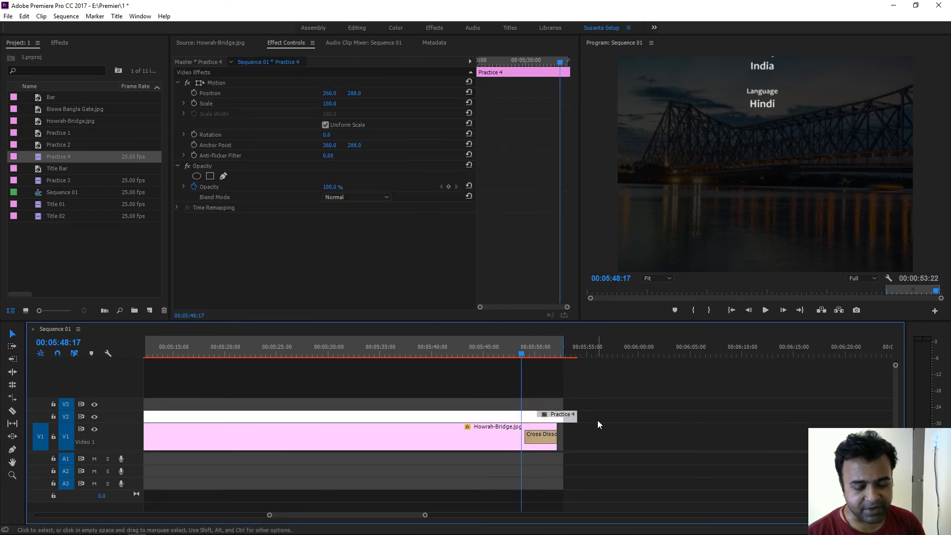
{"action": "key", "text": "minus"}
{"action": "key", "text": "minus"}
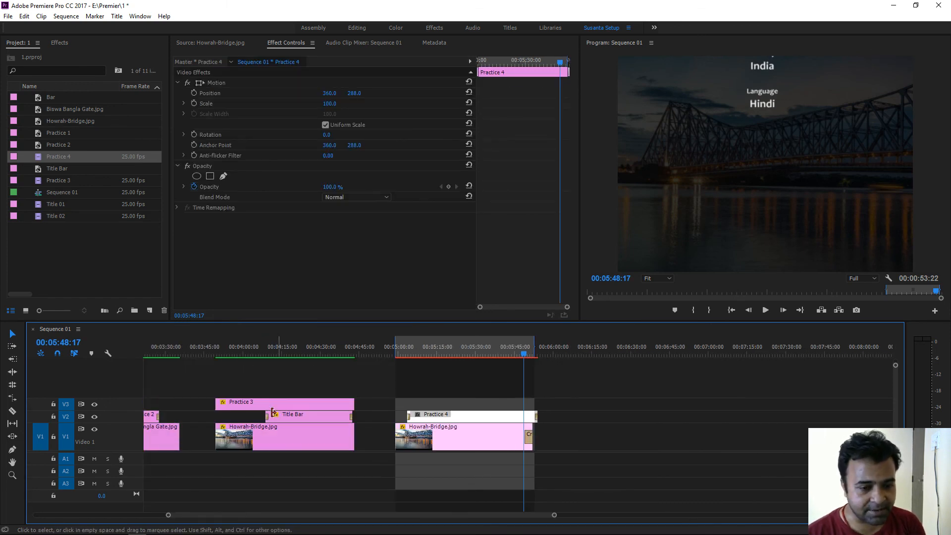
{"action": "left_click", "coordinate": [398, 419]}
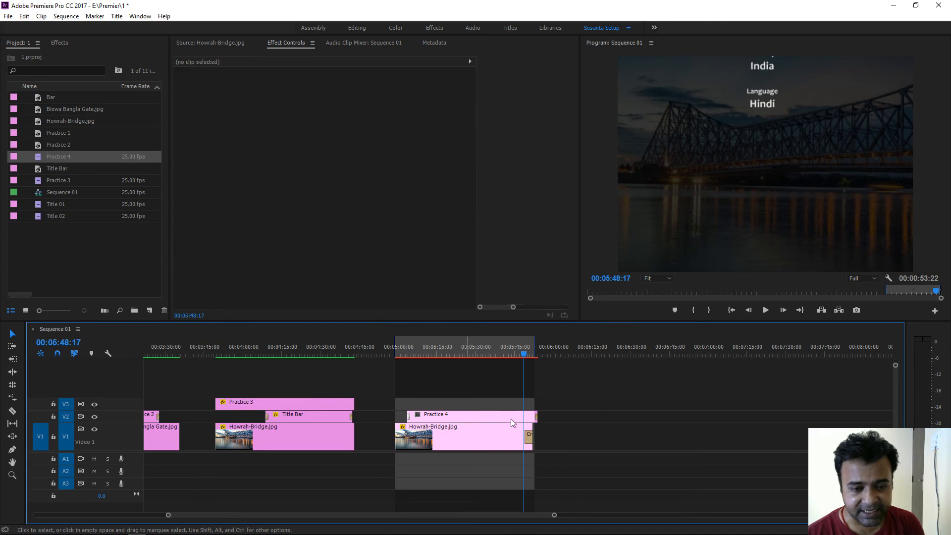
{"action": "key", "text": "equal"}
{"action": "key", "text": "equal"}
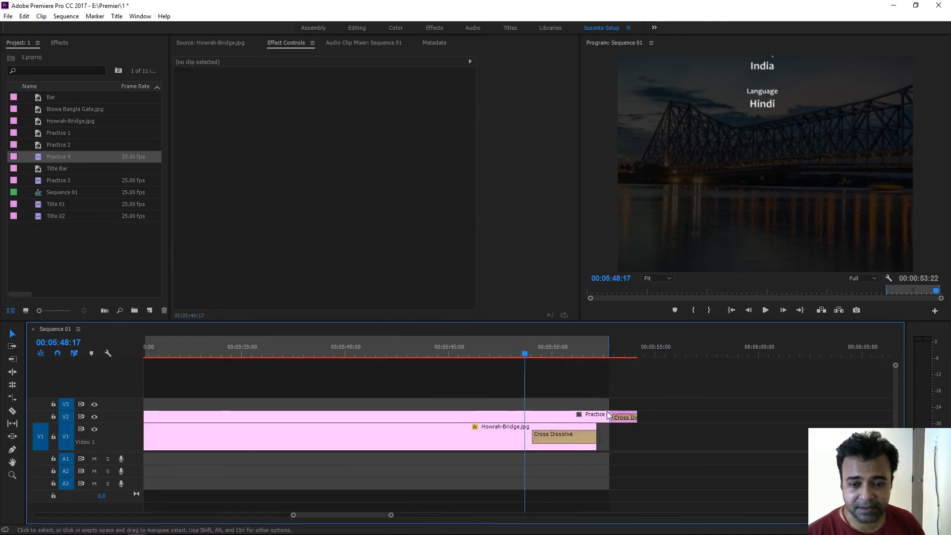
Lengthen the Practice 4 Cross Dissolve to 00:00:05:03 and trim the title's end to match the Howrah-Bridge.jpg clip below.
{"action": "left_click_drag", "start_coordinate": [605, 419], "coordinate": [535, 418]}
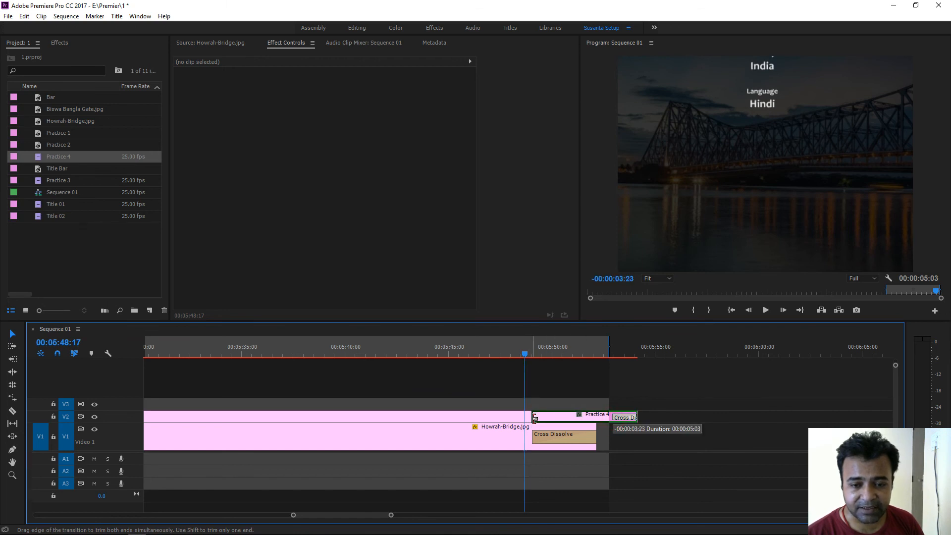
{"action": "left_click_drag", "start_coordinate": [526, 355], "coordinate": [561, 358]}
{"action": "left_click_drag", "start_coordinate": [637, 418], "coordinate": [596, 421]}
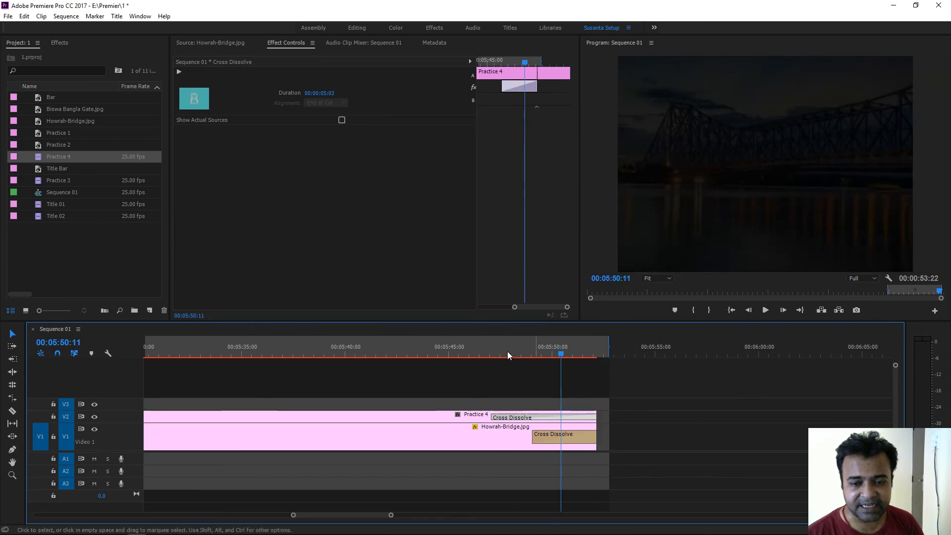
Try a 00:00:03:05 Cross Dissolve on Practice 4, scrub the fade, and lengthen the transition to 00:00:06:20.
{"action": "left_click_drag", "start_coordinate": [499, 351], "coordinate": [526, 356]}
{"action": "left_click_drag", "start_coordinate": [493, 418], "coordinate": [531, 418]}
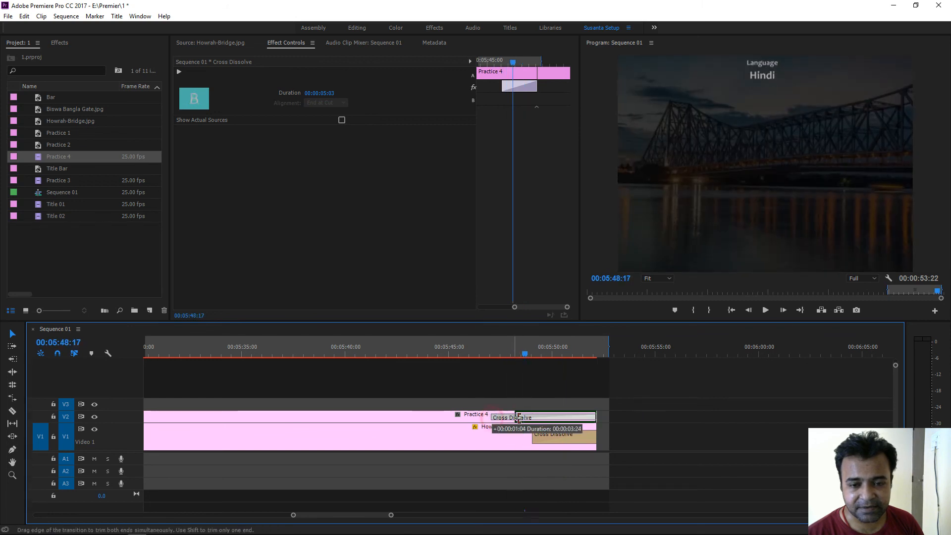
{"action": "left_click", "coordinate": [563, 371]}
{"action": "left_click_drag", "start_coordinate": [527, 354], "coordinate": [474, 367]}
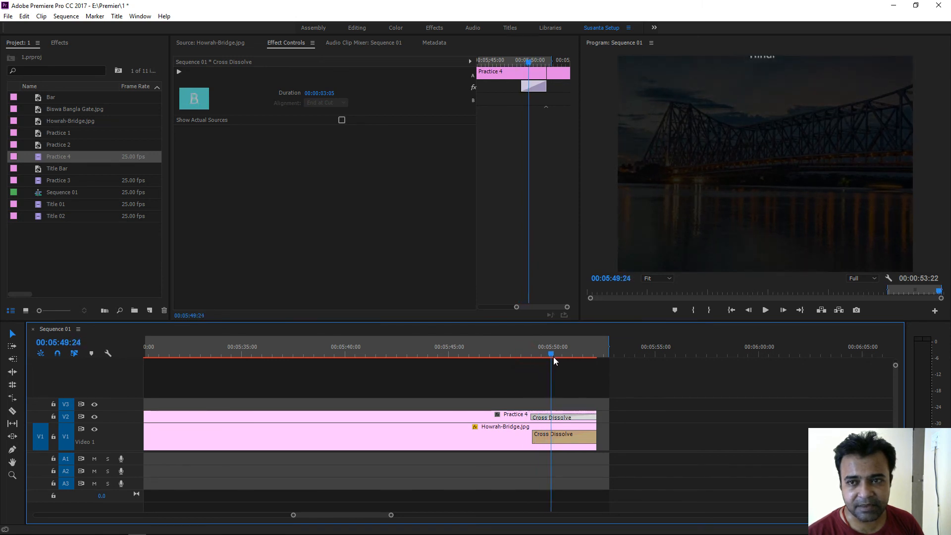
{"action": "left_click_drag", "start_coordinate": [523, 416], "coordinate": [456, 417]}
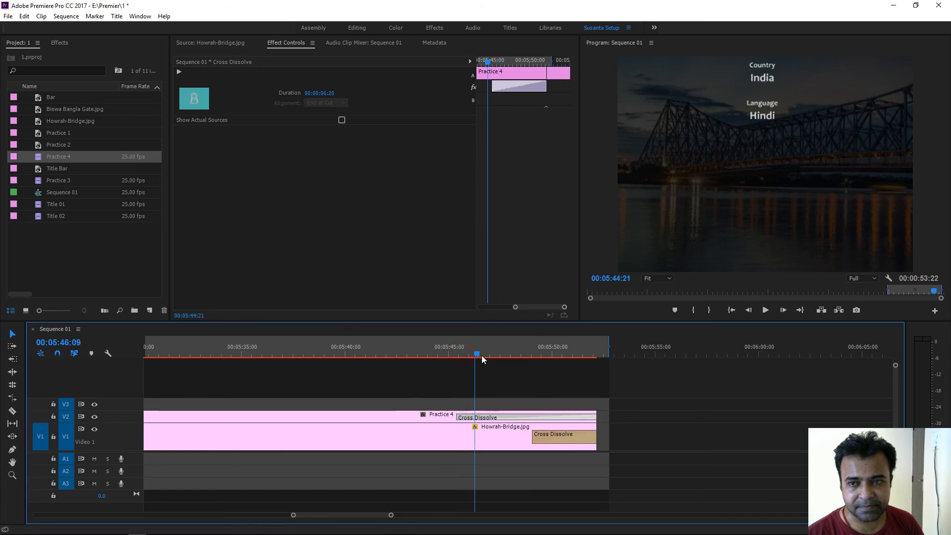
{"action": "left_click_drag", "start_coordinate": [482, 356], "coordinate": [550, 379]}
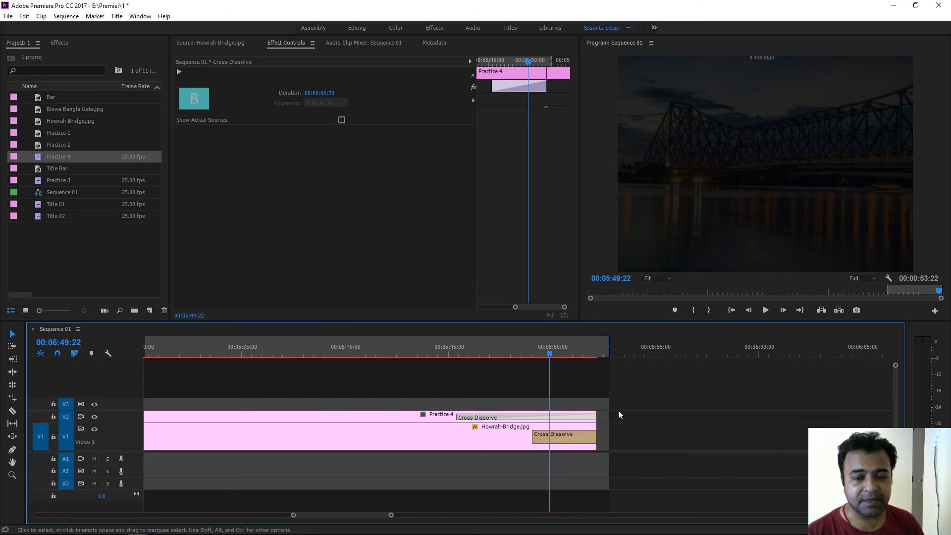
Trim the end of the last Howrah-Bridge.jpg clip to about 00:05:51 and play the ending of the credits.
{"action": "left_click_drag", "start_coordinate": [594, 437], "coordinate": [571, 436]}
{"action": "left_click_drag", "start_coordinate": [489, 349], "coordinate": [507, 353]}
{"action": "key", "text": "space"}
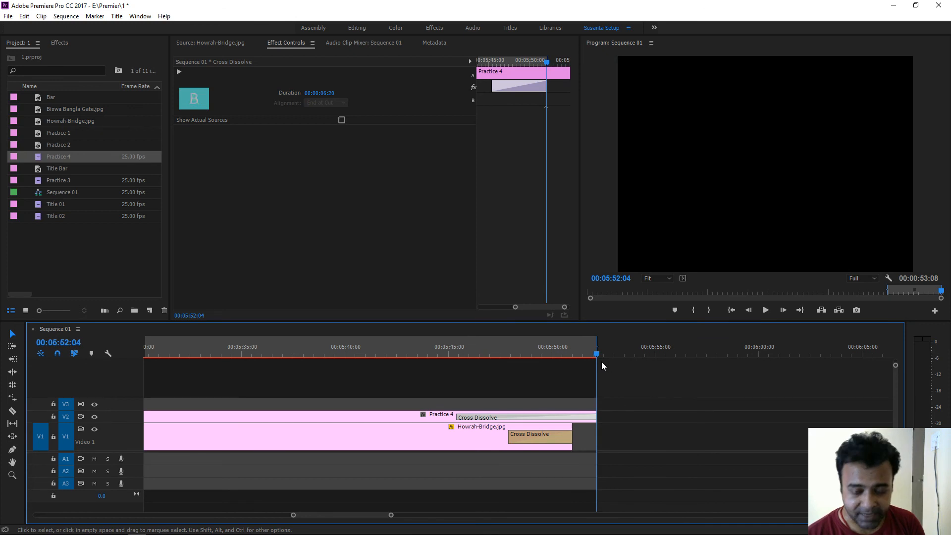
Render the credits section of the timeline and play the rolling title over the dimmed bridge background.
{"action": "key", "text": "minus"}
{"action": "key", "text": "minus"}
{"action": "key", "text": "minus"}
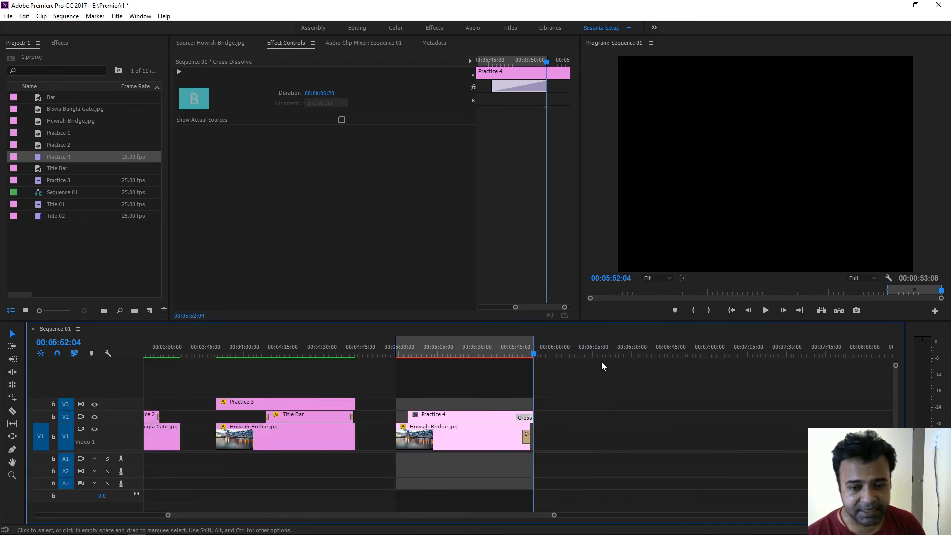
{"action": "key", "text": "Return"}
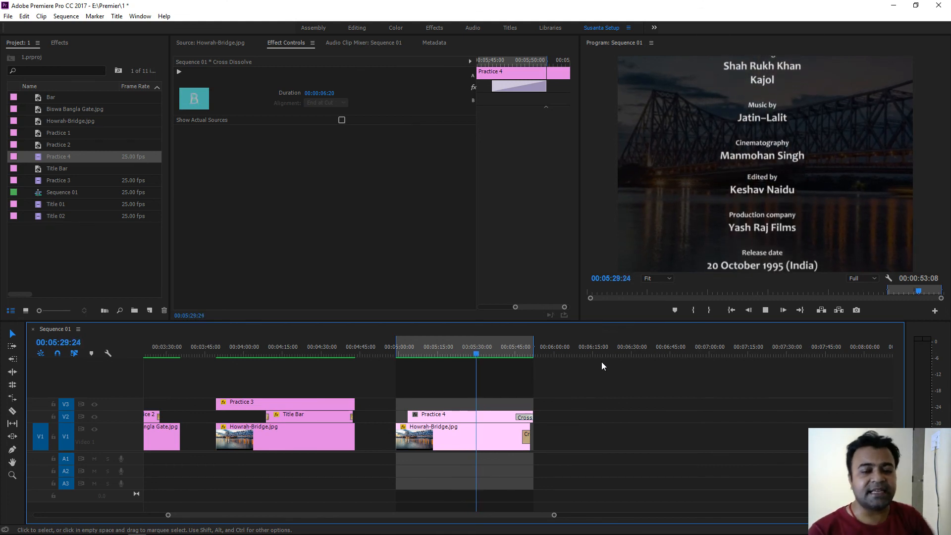
{"action": "key", "text": "space"}
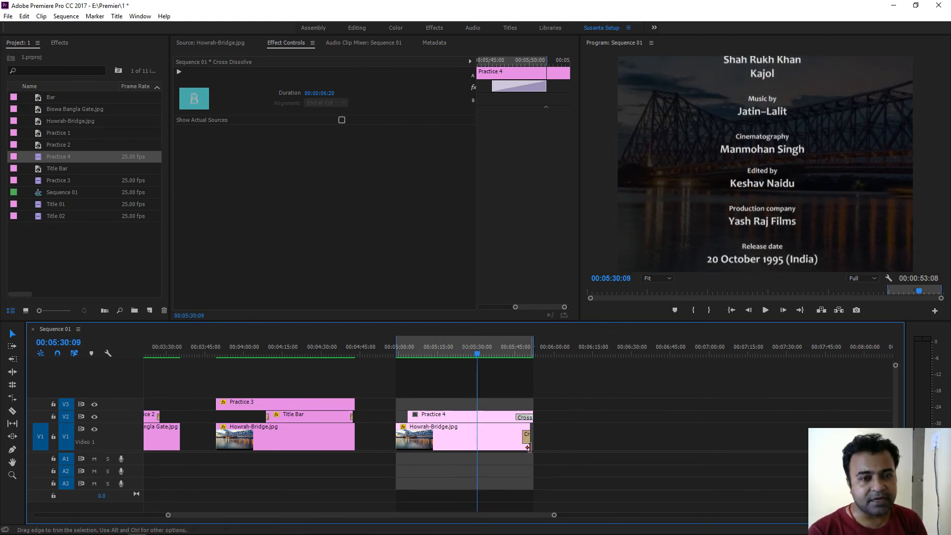
Add an opacity keyframe to the last Howrah-Bridge.jpg clip at 00:05:21:07 and set opacity to 0% at 00:05:26:16.
{"action": "left_click", "coordinate": [497, 447]}
{"action": "mouse_move", "coordinate": [456, 347]}
{"action": "left_mouse_down"}
{"action": "mouse_move", "coordinate": [444, 348]}
{"action": "mouse_move", "coordinate": [455, 348]}
{"action": "left_mouse_up"}
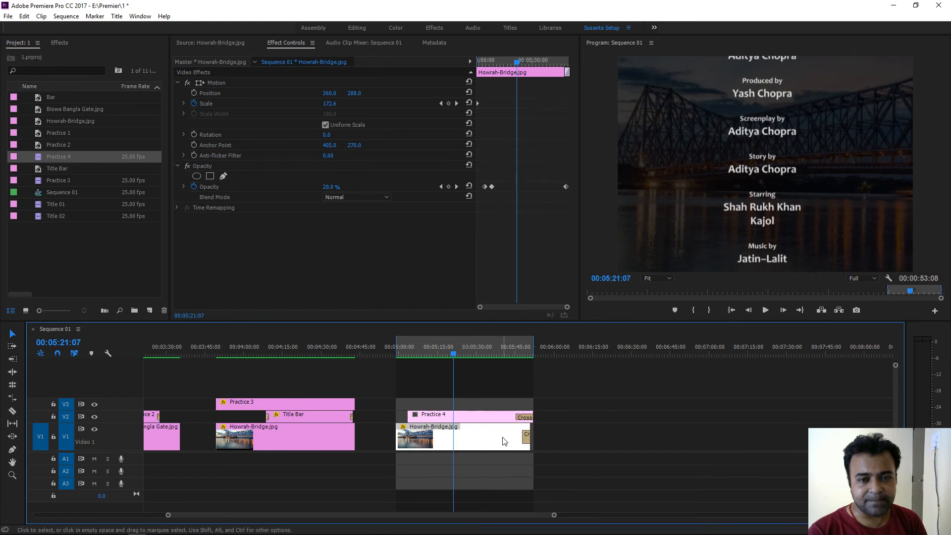
{"action": "left_click", "coordinate": [449, 186]}
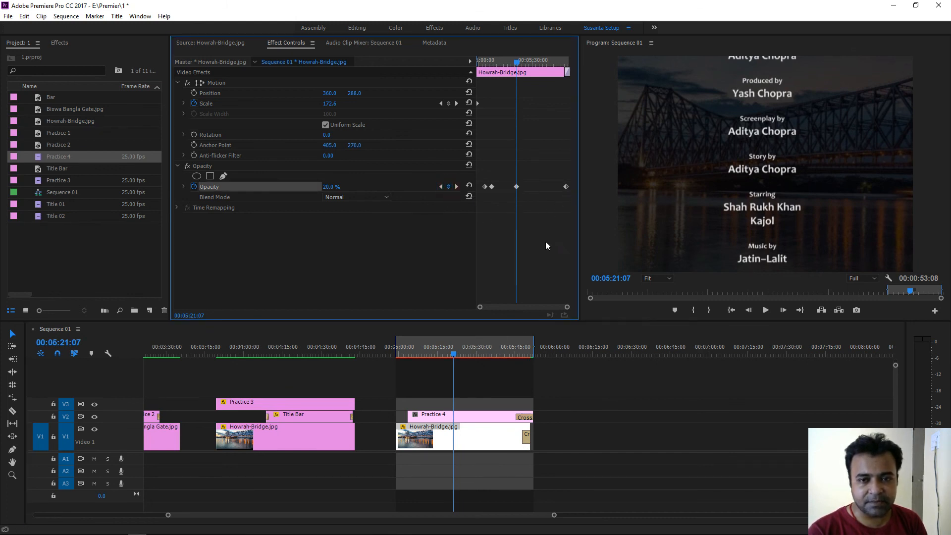
{"action": "left_click_drag", "start_coordinate": [457, 352], "coordinate": [469, 351]}
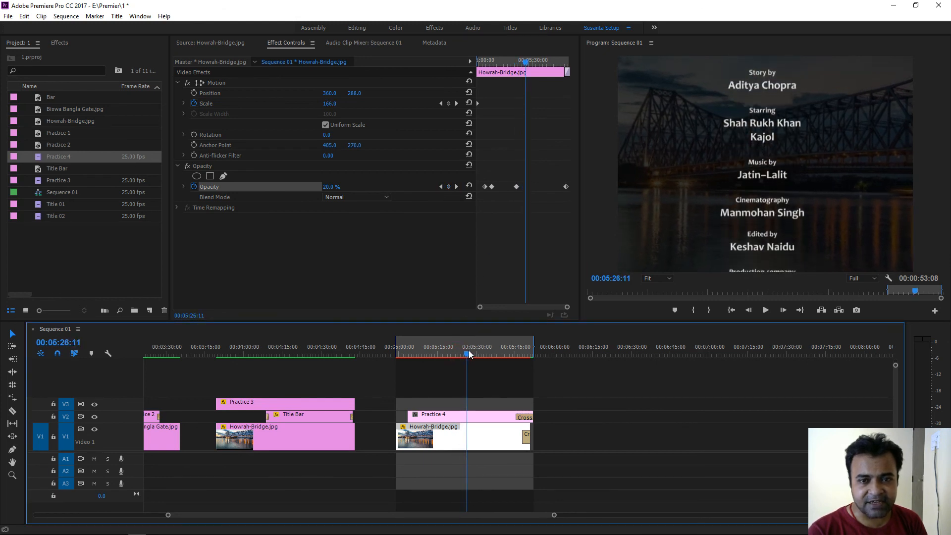
{"action": "left_click_drag", "start_coordinate": [320, 188], "coordinate": [297, 188]}
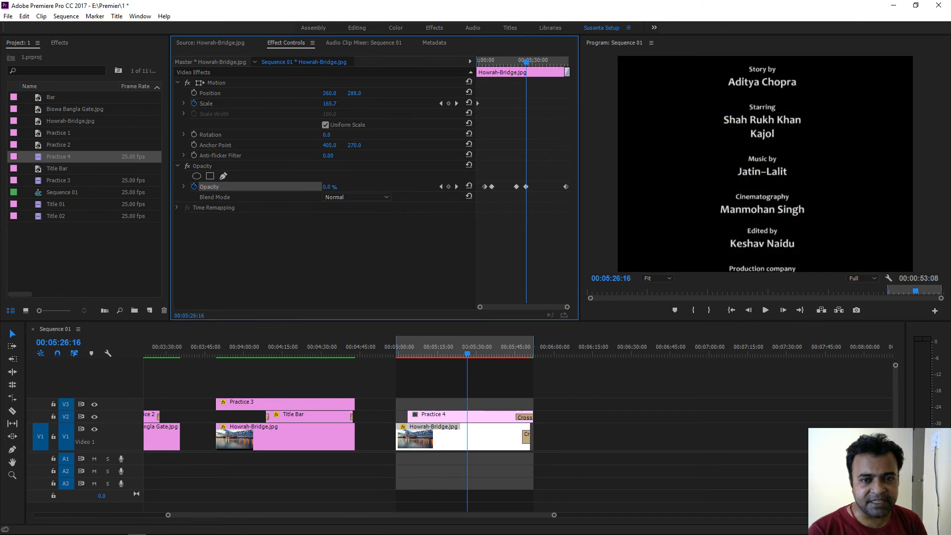
Delete the Cross Dissolve from the end of the last Howrah-Bridge.jpg clip.
{"action": "left_click", "coordinate": [494, 446]}
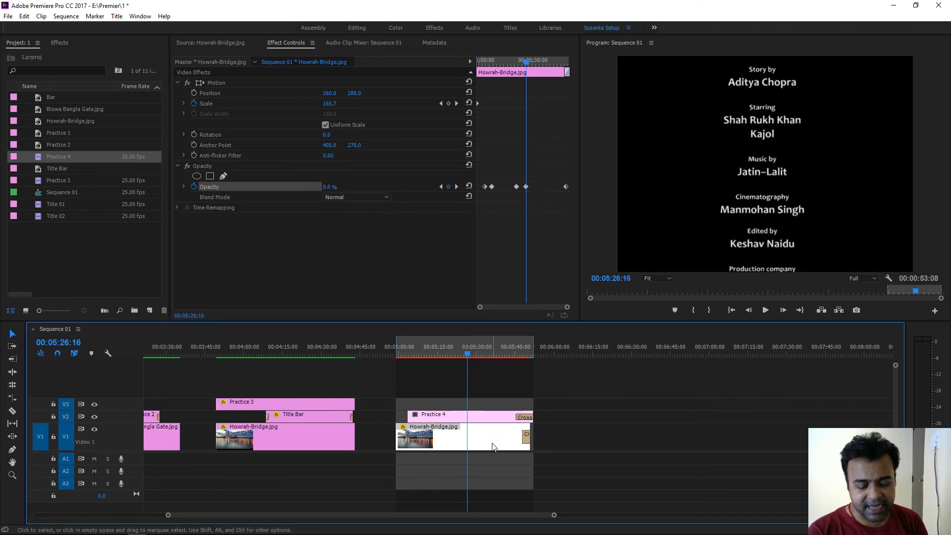
{"action": "left_click", "coordinate": [528, 439]}
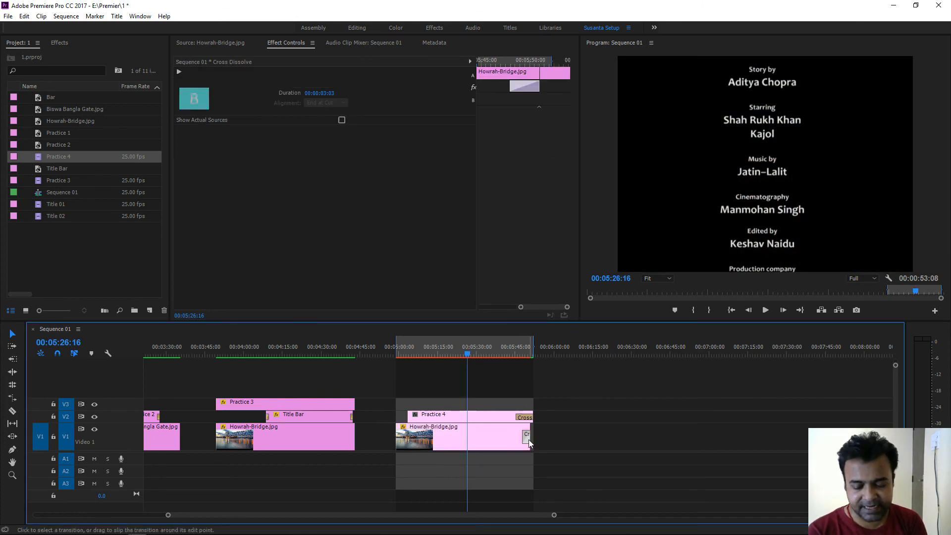
{"action": "key", "text": "Delete"}
Trim the end of the last Howrah-Bridge.jpg clip to 00:05:26:16, then render and play the credits section.
{"action": "left_click_drag", "start_coordinate": [530, 439], "coordinate": [467, 441]}
{"action": "mouse_move", "coordinate": [448, 353]}
{"action": "left_mouse_down"}
{"action": "mouse_move", "coordinate": [467, 354]}
{"action": "mouse_move", "coordinate": [448, 356]}
{"action": "left_mouse_up"}
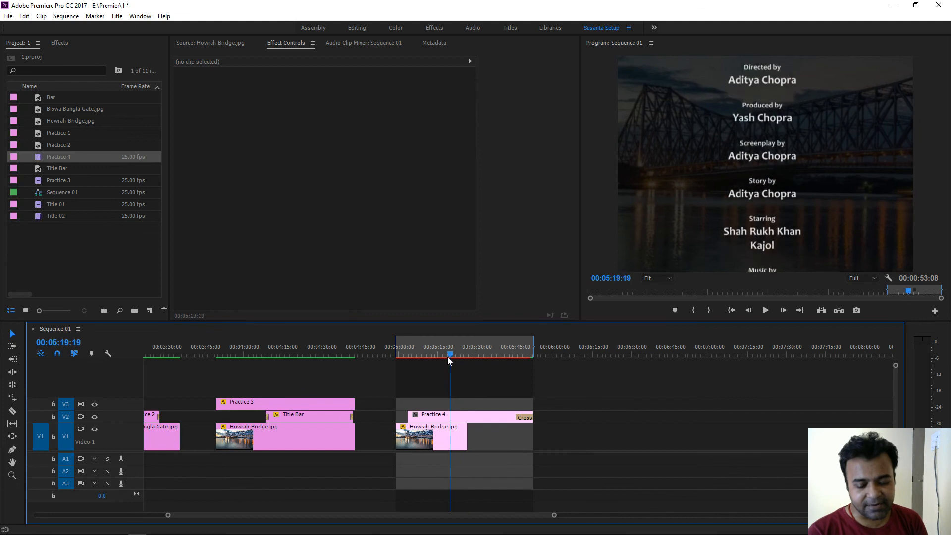
{"action": "key", "text": "Return"}
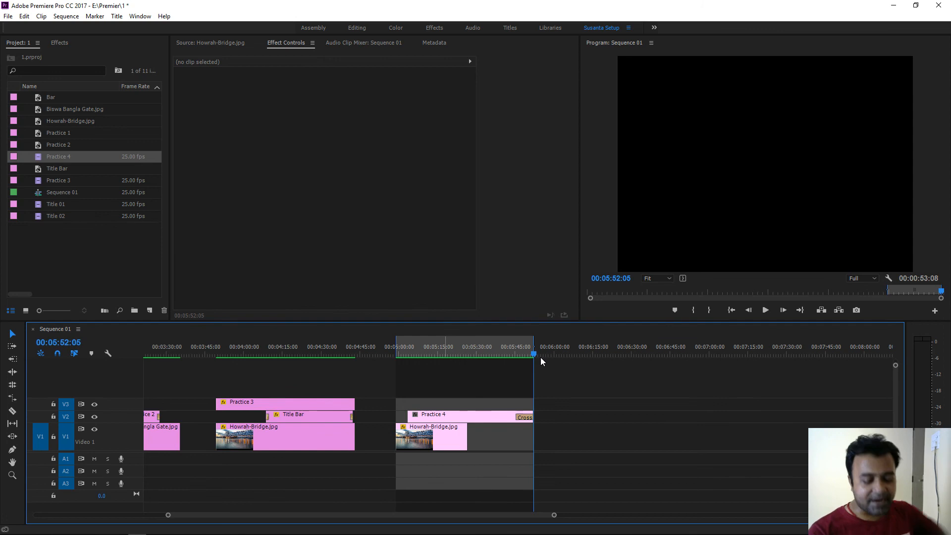
Save the project.
{"action": "key", "text": "ctrl+s"}
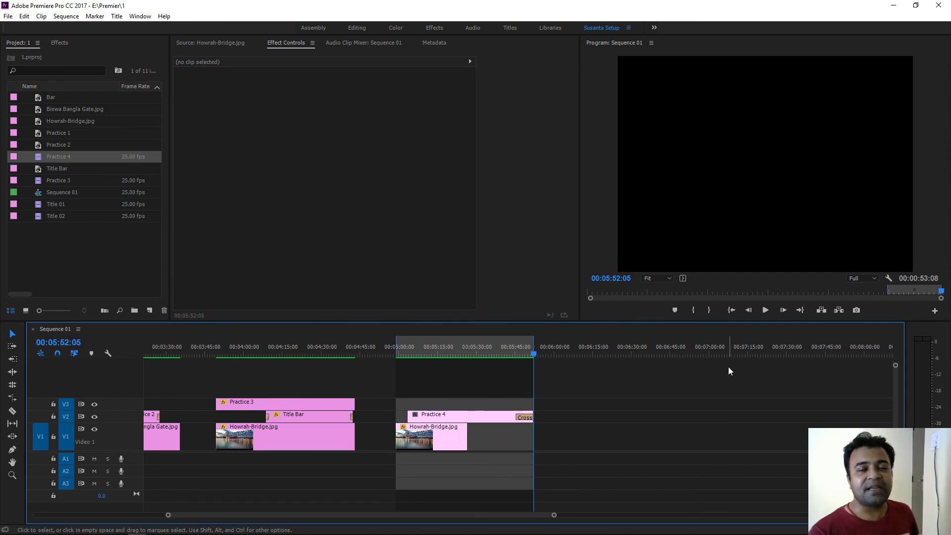
{"action": "key", "text": "ctrl+s"}
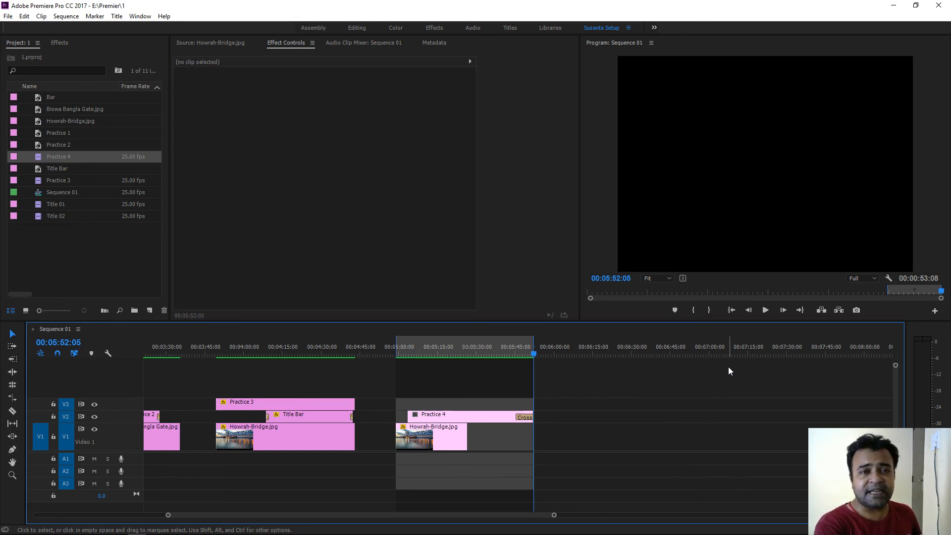
Scrub through Sequence 01 to review the Practice 1, Practice 2, Practice 3 and Practice 4 title sections.
{"action": "key", "text": "minus"}
{"action": "key", "text": "minus"}
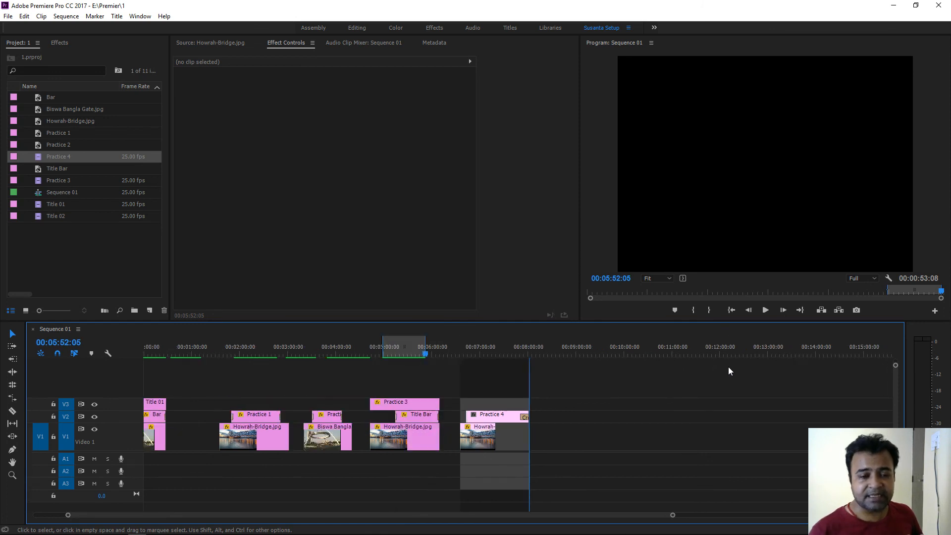
{"action": "left_click_drag", "start_coordinate": [253, 349], "coordinate": [304, 349]}
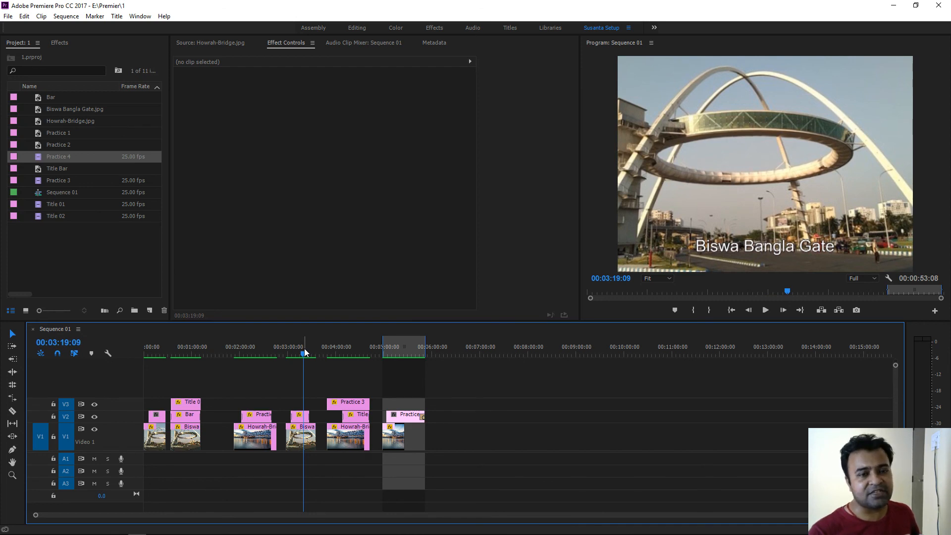
{"action": "left_click_drag", "start_coordinate": [329, 352], "coordinate": [361, 353]}
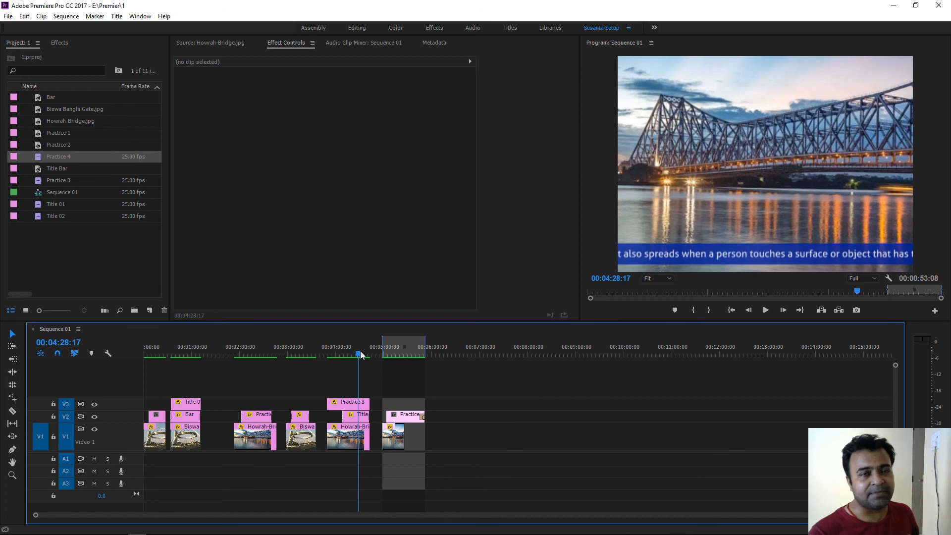
{"action": "left_click_drag", "start_coordinate": [361, 353], "coordinate": [406, 357]}
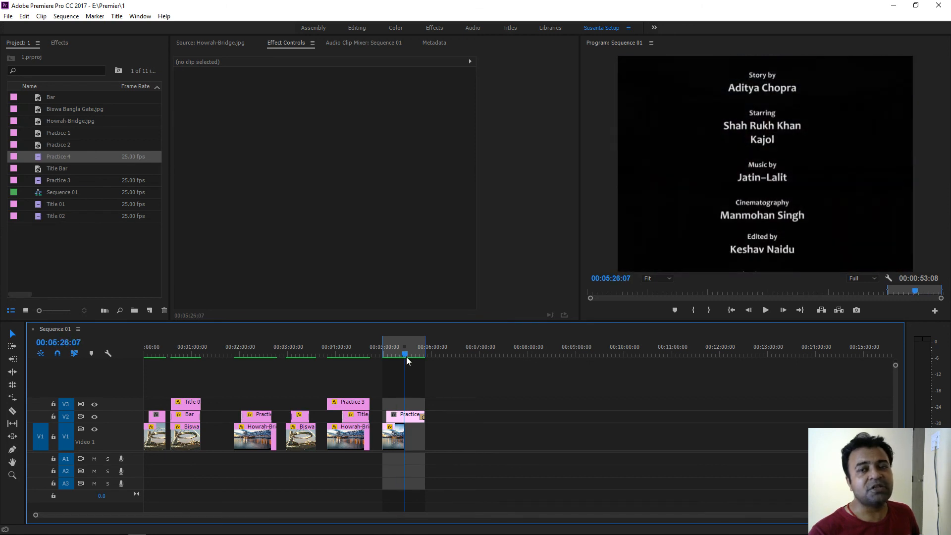